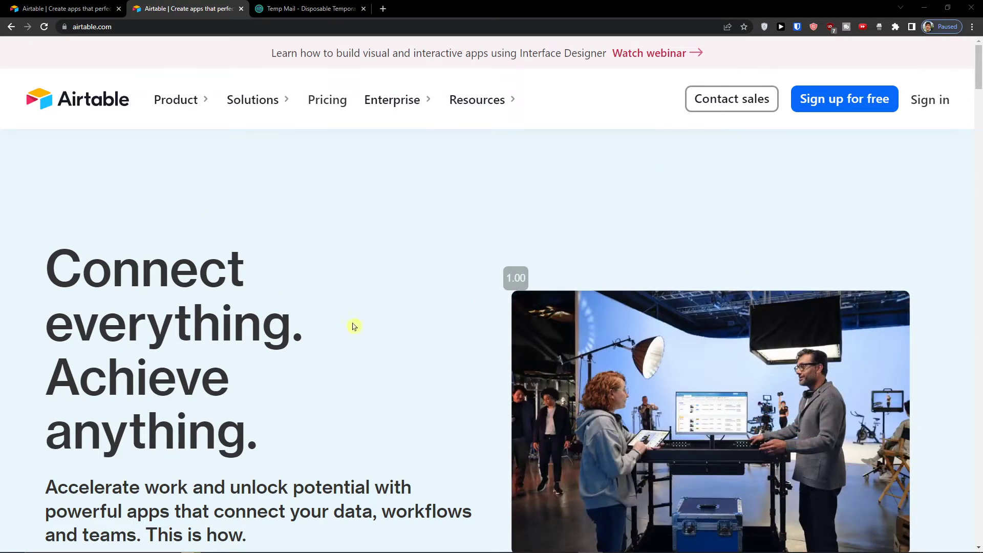
Step: Start a free Airtable sign-up using the copied Temp Mail address as the work email
click(838, 110)
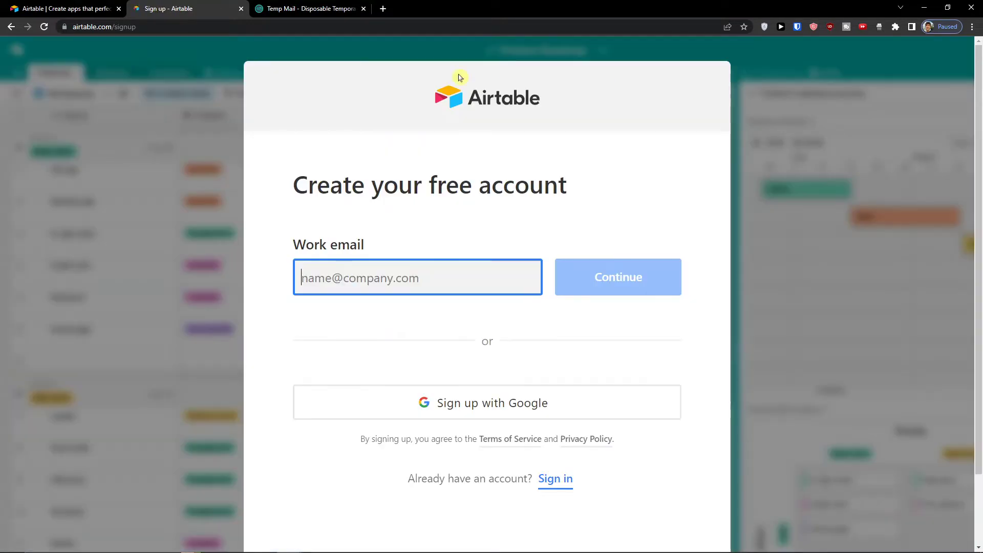
click(308, 9)
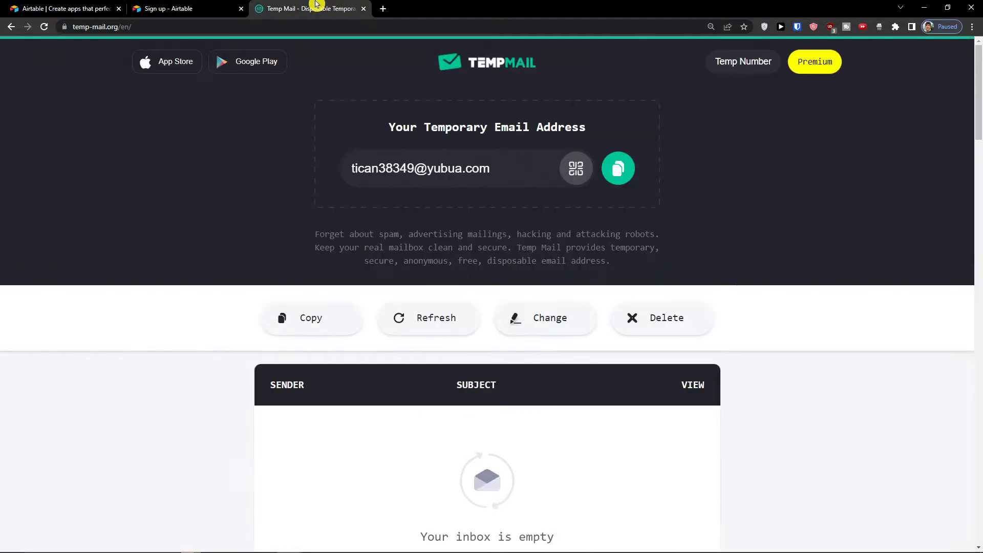
click(611, 156)
click(175, 9)
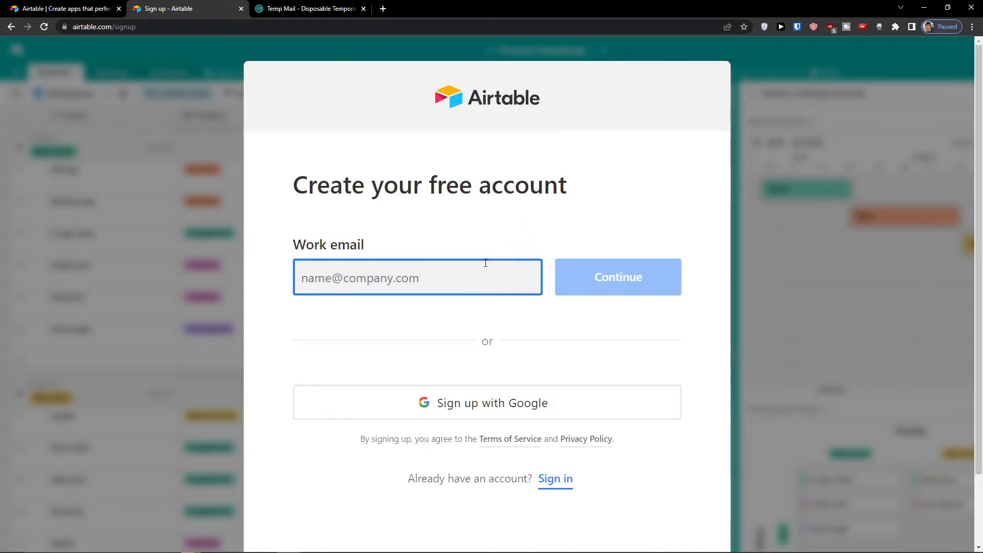
key(ctrl+v)
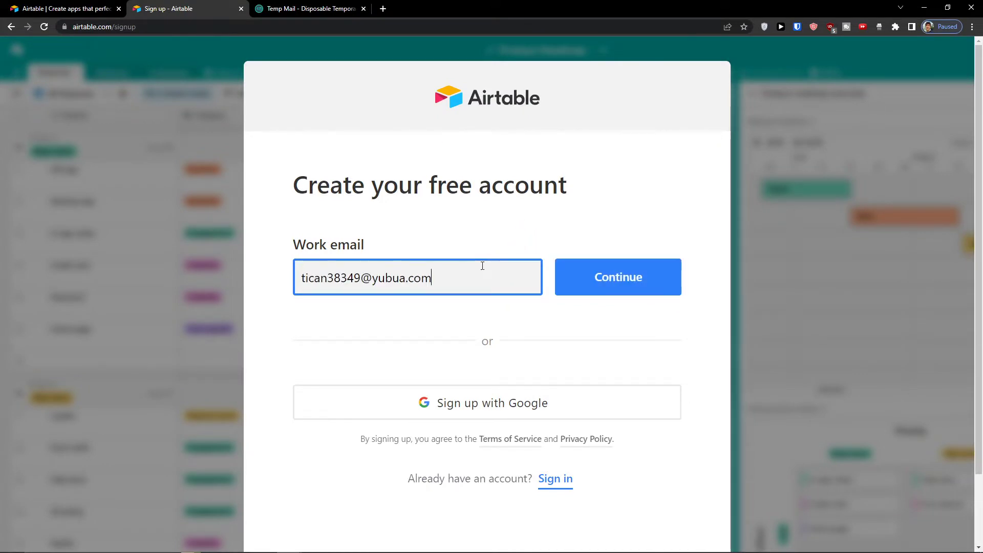
Step: Enter the account holder's full name and a password on the next sign-up step
click(589, 299)
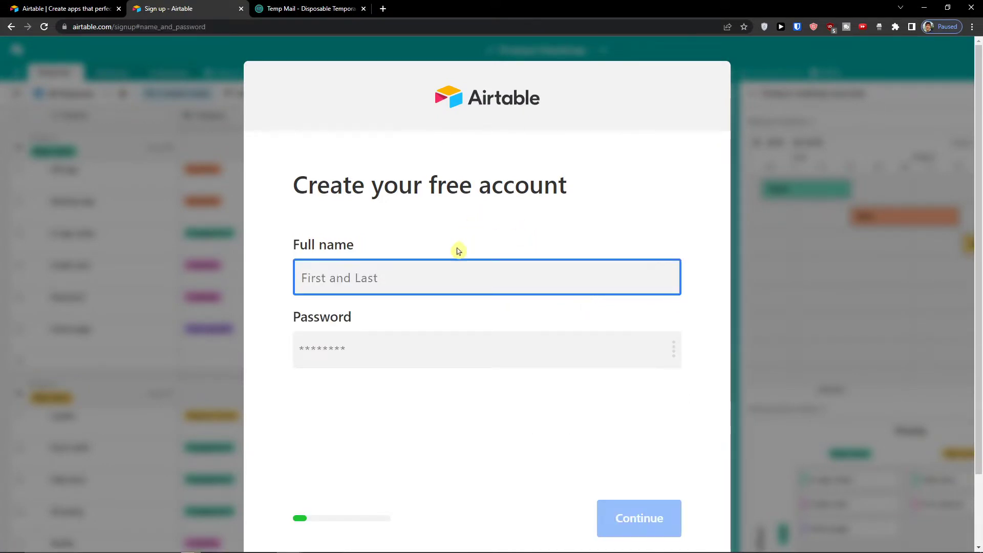
text(&)
key(BackSpace)
key(Tab)
text(•••••••••)
Step: Submit the account details and choose Marketing as the team
click(632, 535)
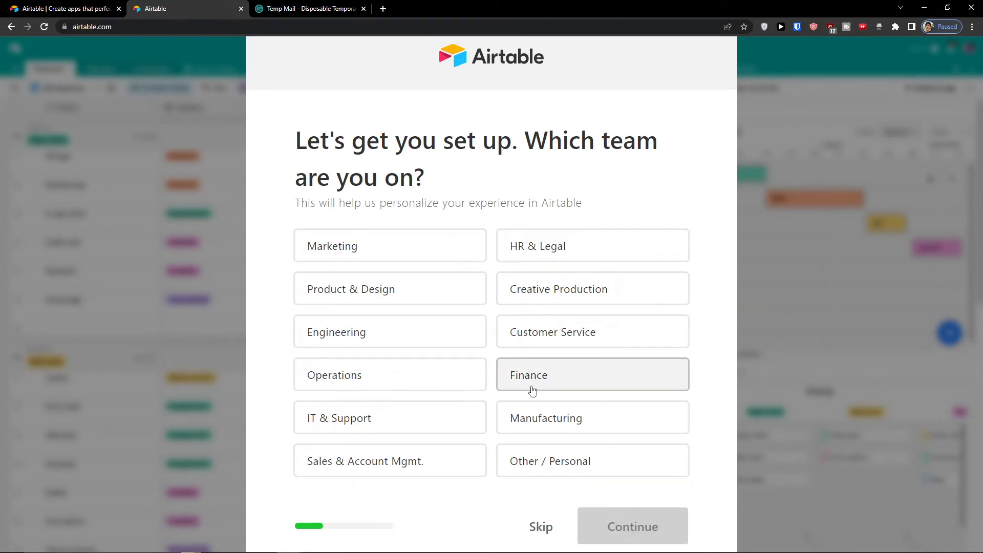
click(395, 253)
click(510, 373)
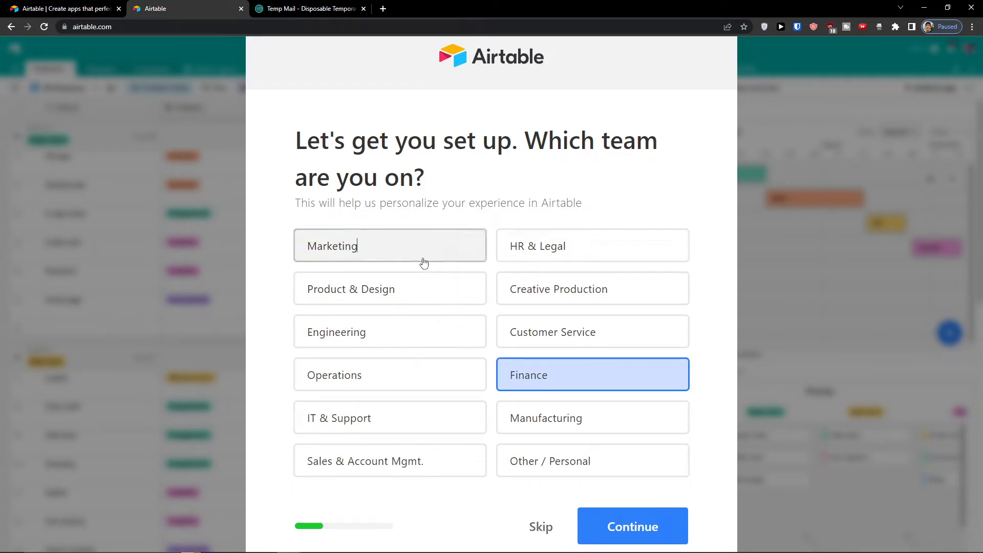
click(424, 263)
click(609, 520)
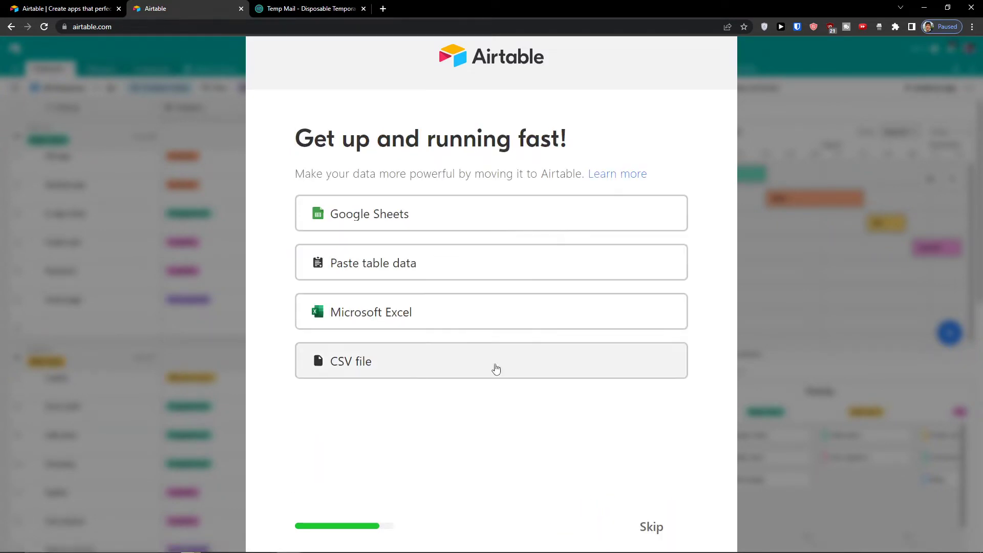
drag(297, 173, 375, 169)
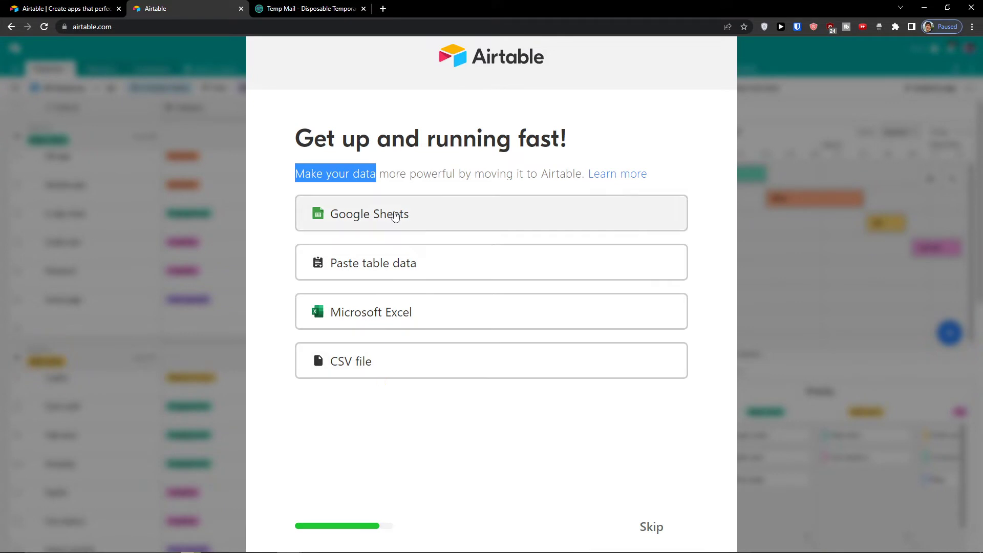
Step: Skip the data import, accept the Pro trial, and pick the Track a project template
click(650, 525)
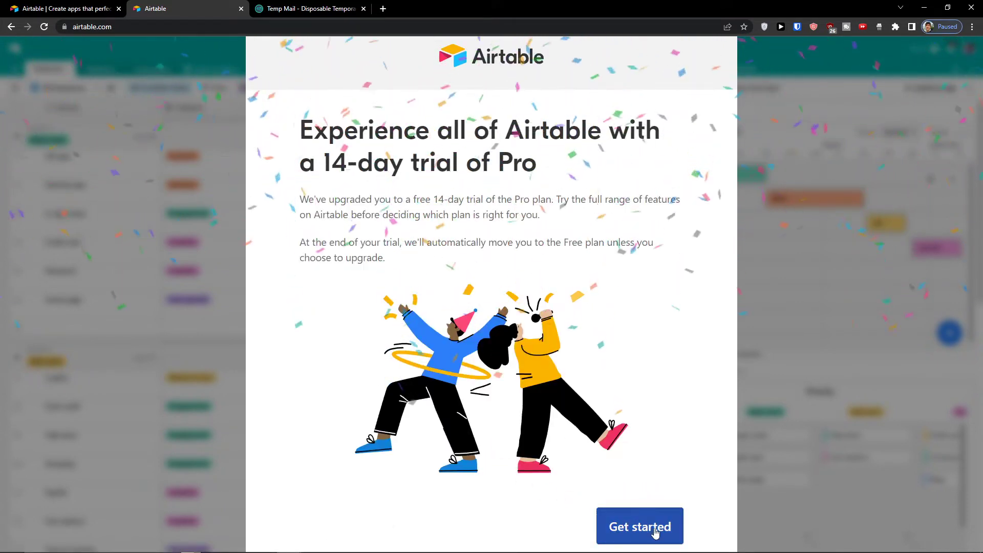
click(654, 533)
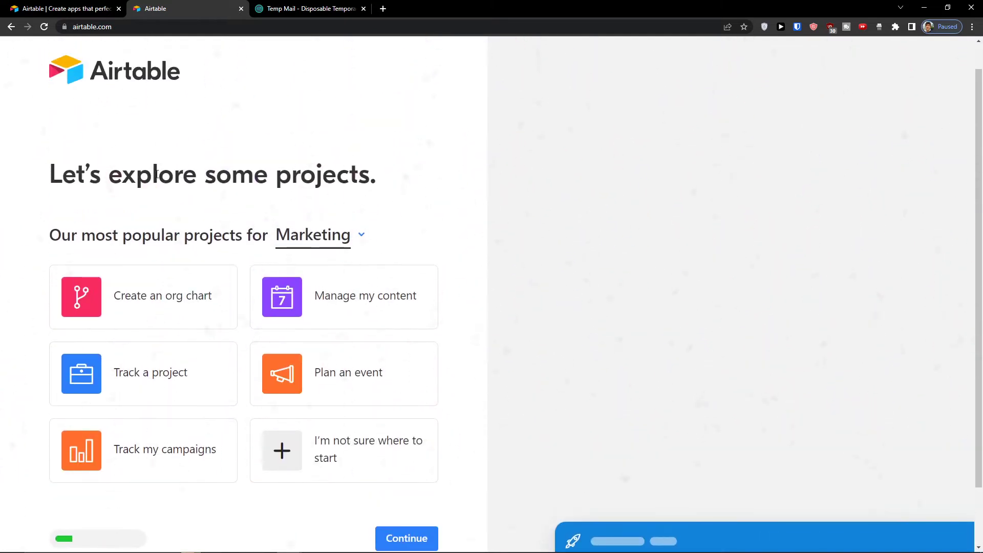
drag(44, 244, 290, 245)
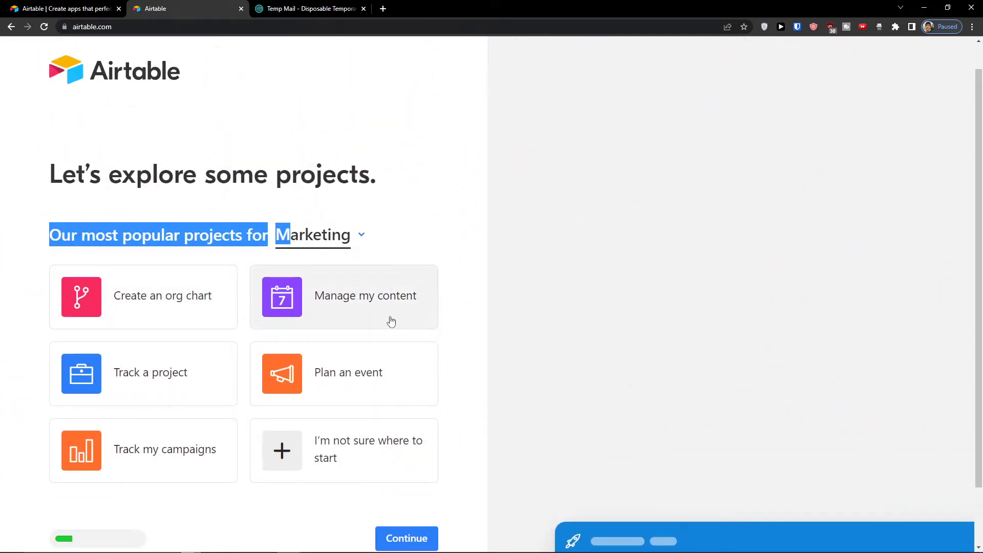
click(324, 378)
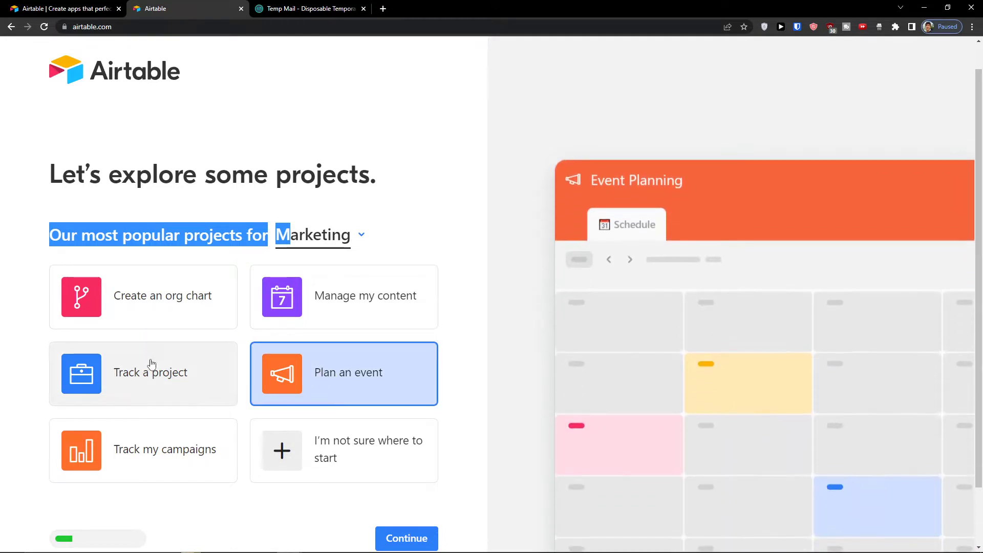
click(148, 366)
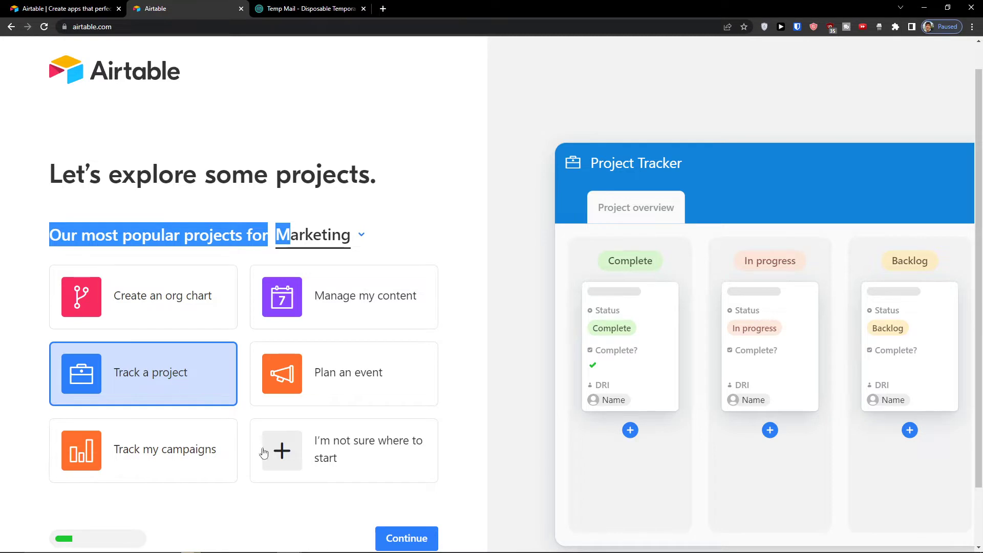
Step: Continue with the Project Tracker template and review its sample project names
click(429, 538)
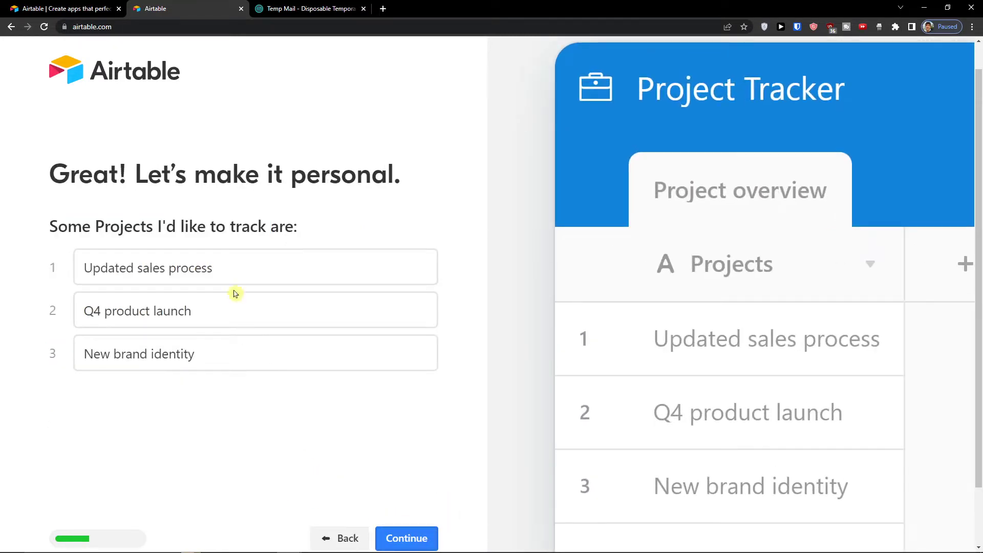
click(233, 275)
click(233, 316)
click(225, 341)
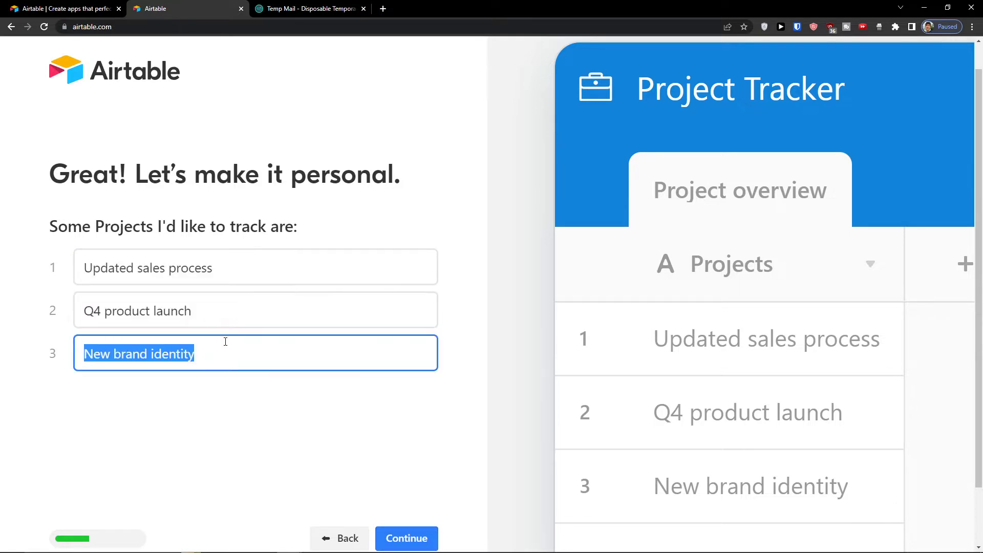
click(226, 253)
triple_click(259, 263)
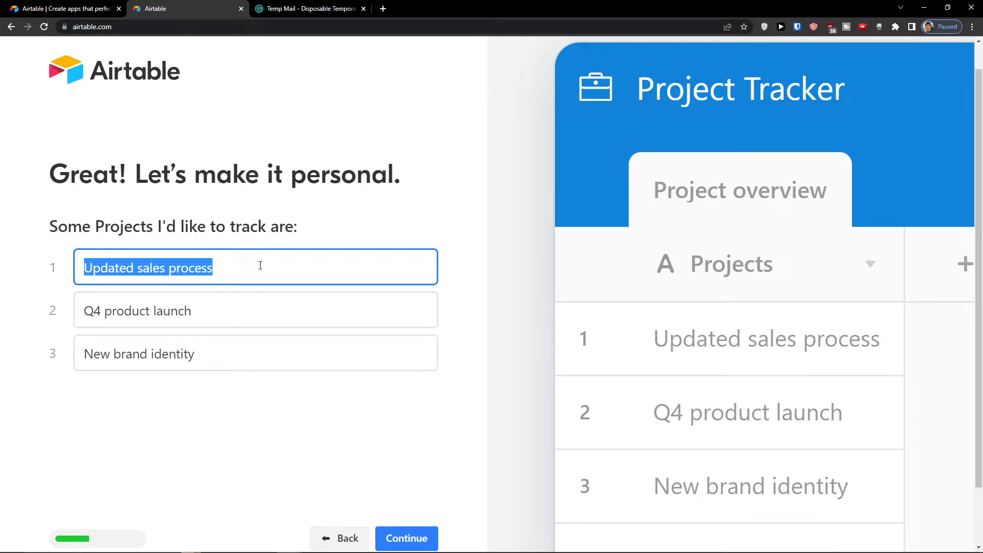
Step: Add Notes, Status, Project docs and Start date fields to each project
click(393, 537)
drag(76, 176, 283, 213)
click(280, 212)
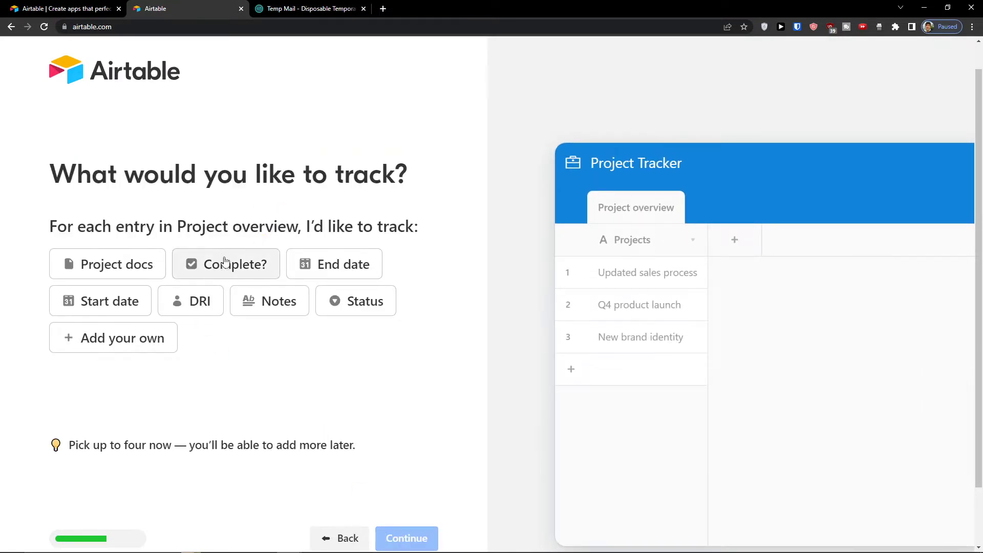
click(250, 302)
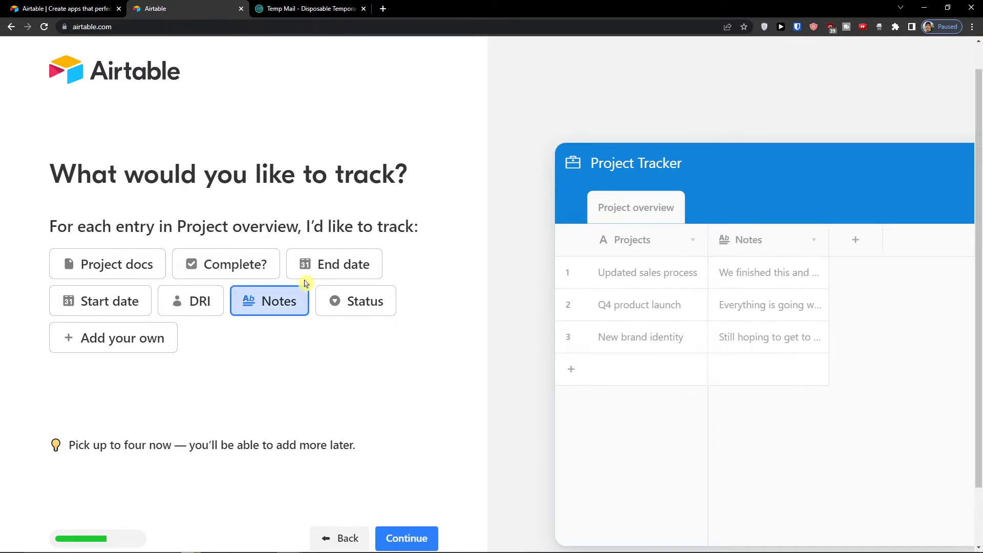
click(352, 302)
click(138, 266)
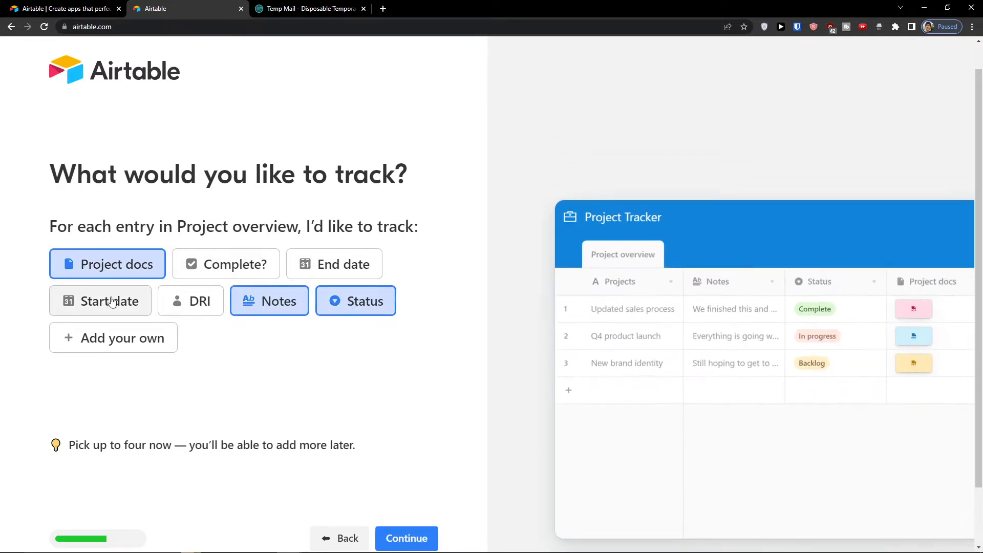
click(110, 302)
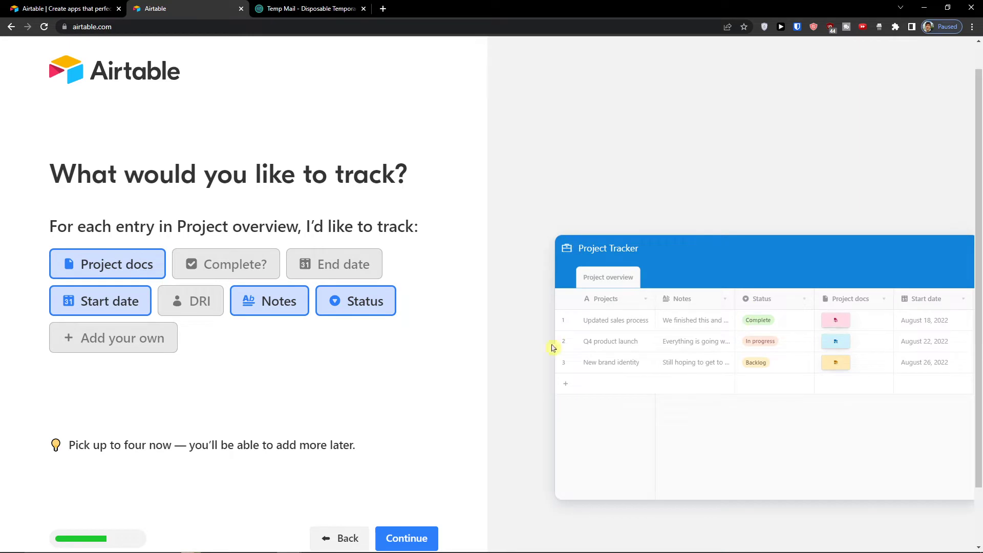
Step: Leave the automation options to be set up later
click(408, 541)
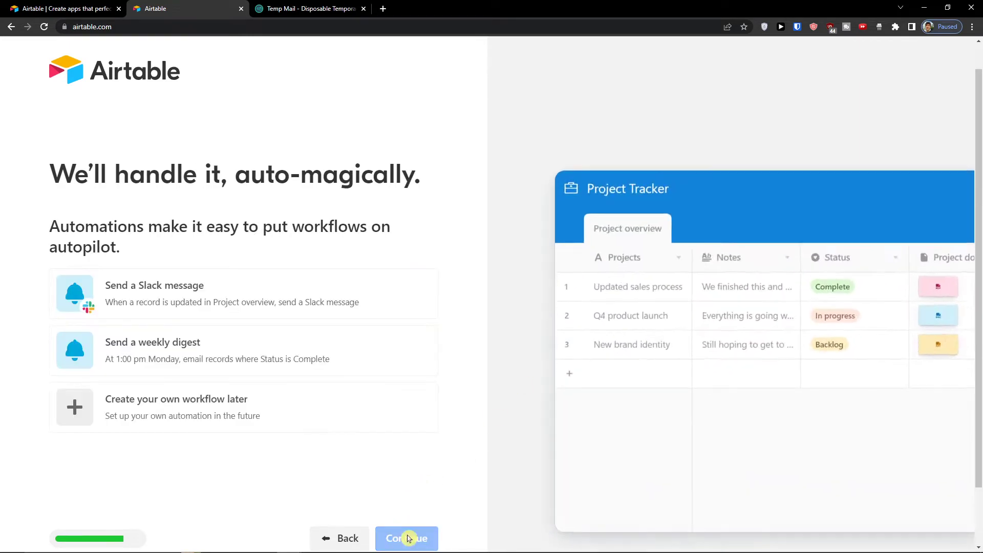
scroll(53, 260, down, 1)
scroll(82, 264, up, 1)
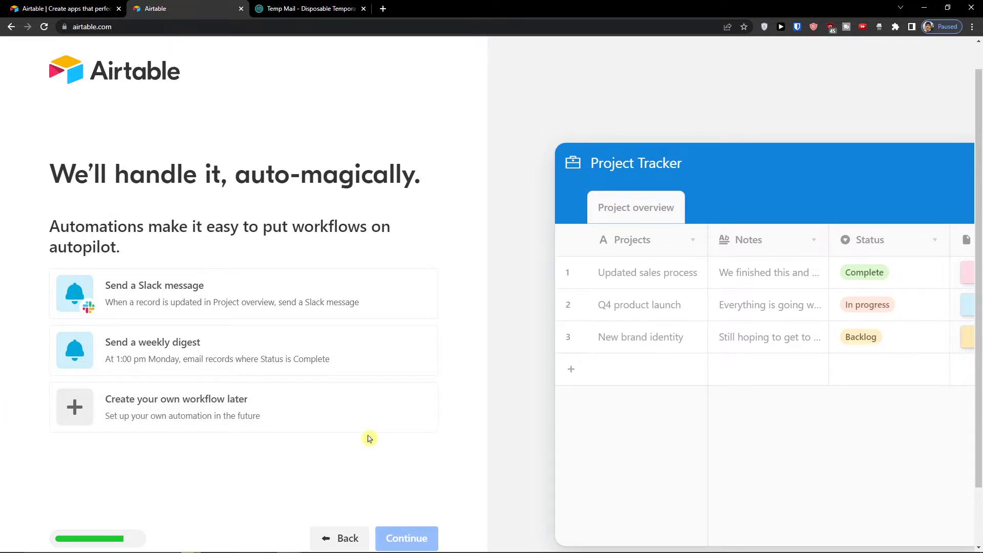
scroll(369, 438, down, 1)
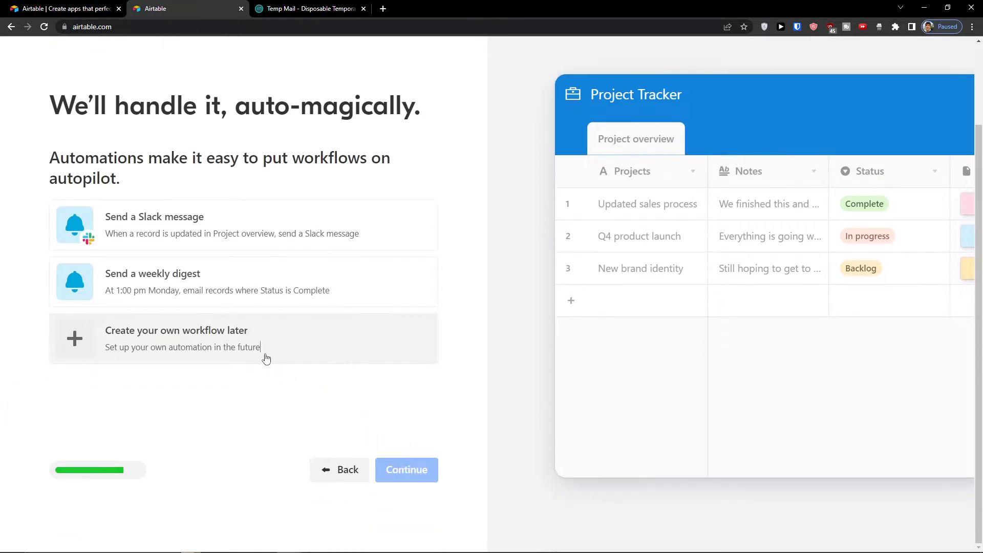
click(265, 356)
click(412, 468)
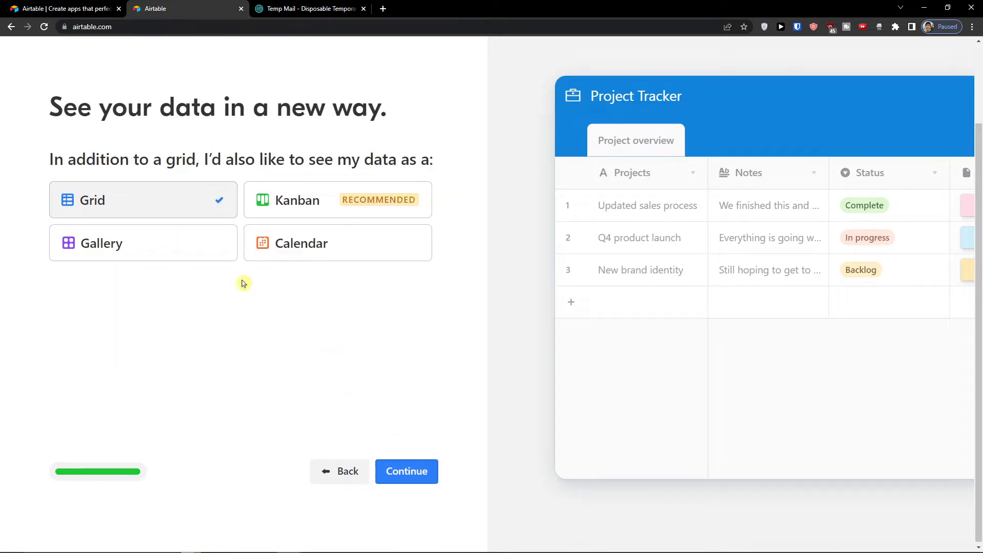
Step: Add Kanban as an extra view alongside Grid and continue to create the base
scroll(57, 148, up, 1)
drag(56, 148, 443, 220)
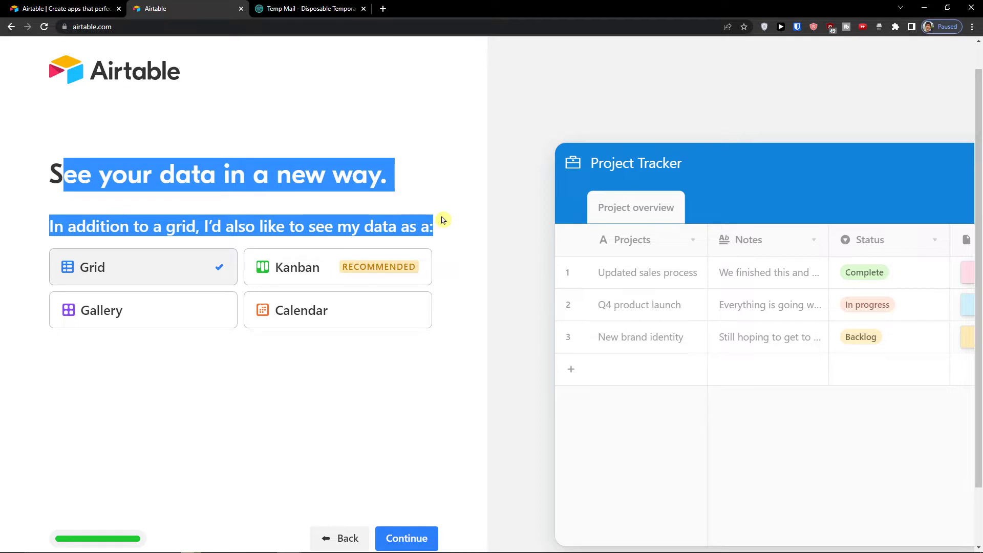
click(281, 304)
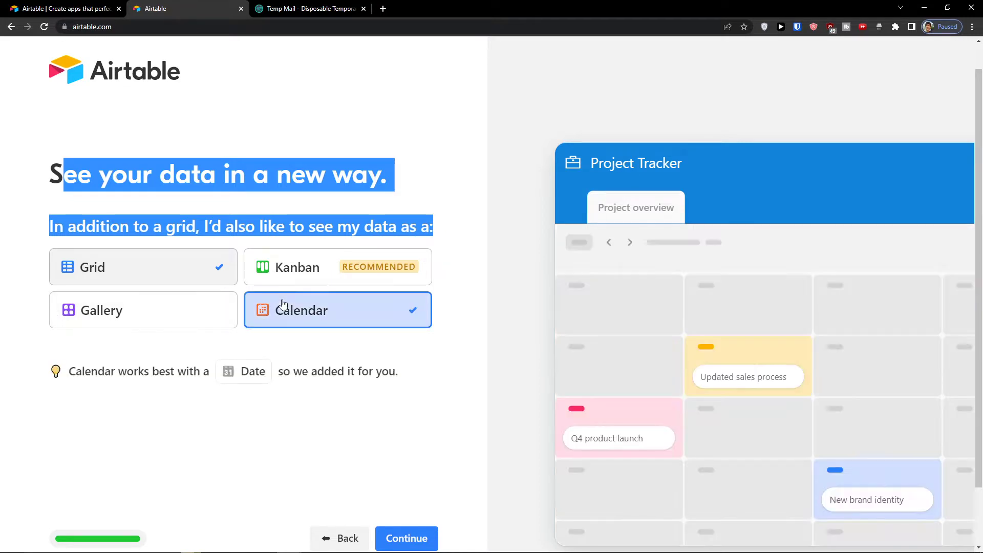
click(284, 272)
click(197, 309)
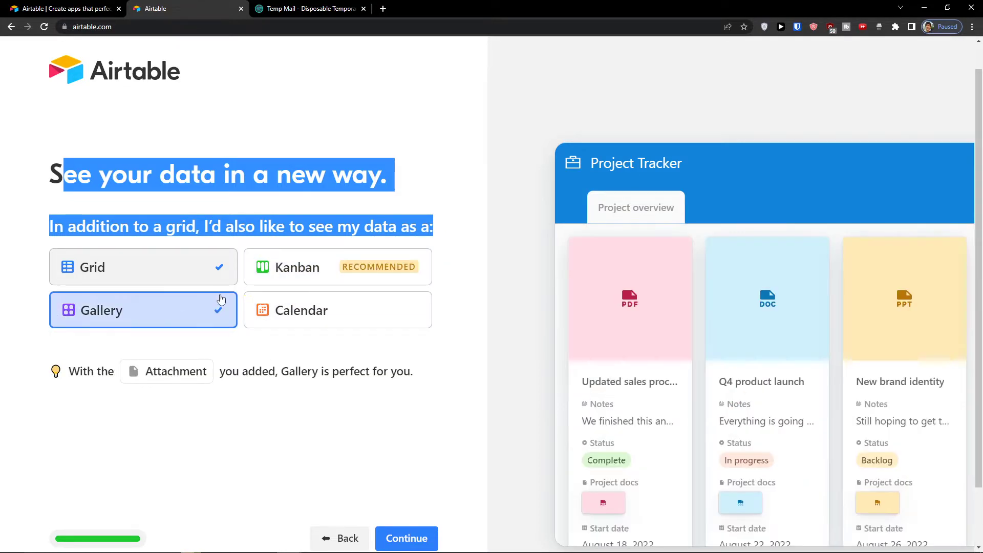
click(276, 285)
scroll(314, 384, down, 2)
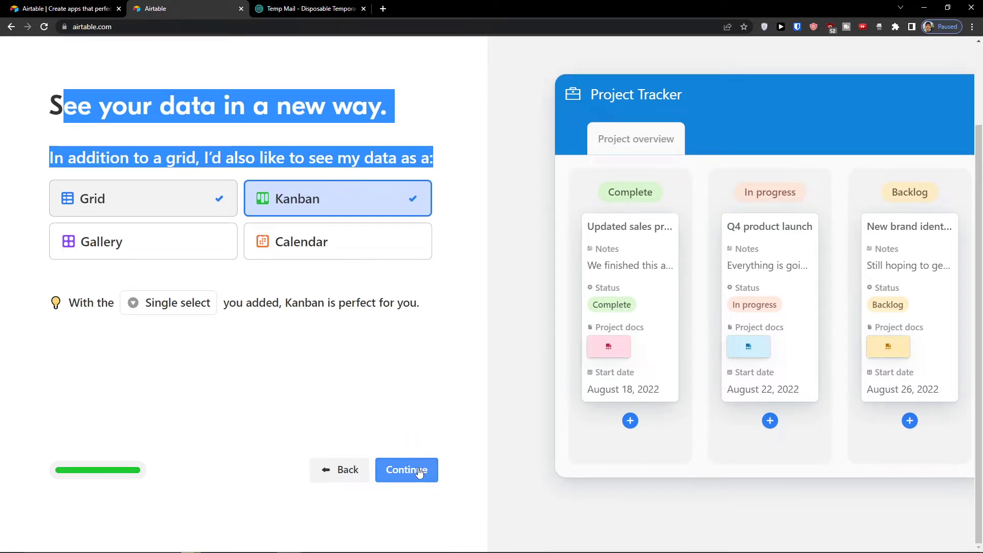
click(419, 472)
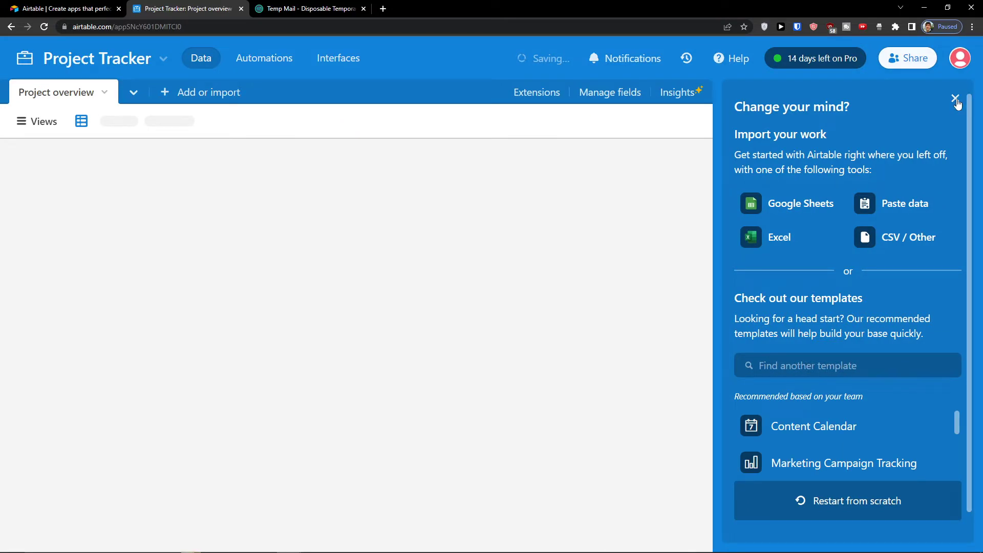
Step: Dismiss the suggestion, welcome and Extensions panels and return to the Airtable home page
click(955, 99)
click(661, 476)
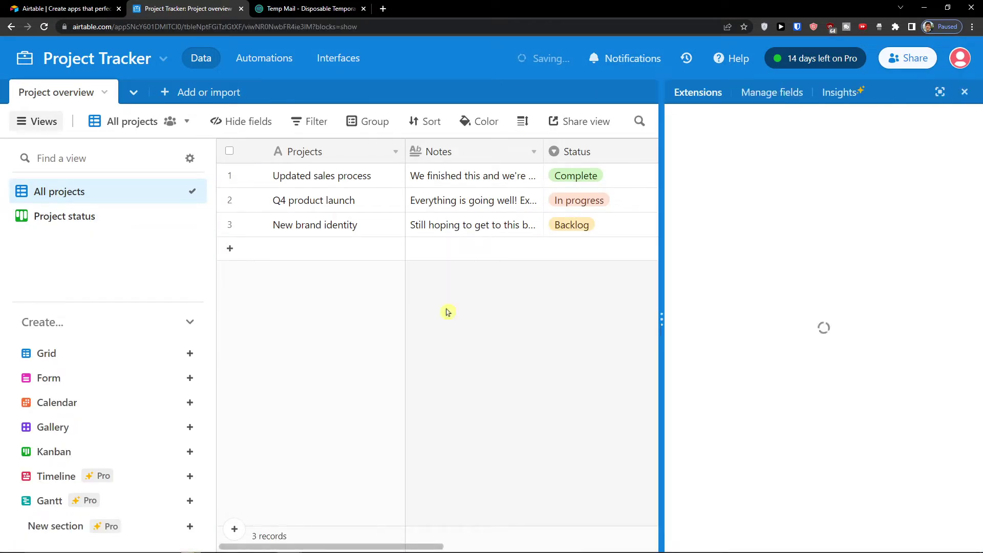
click(965, 92)
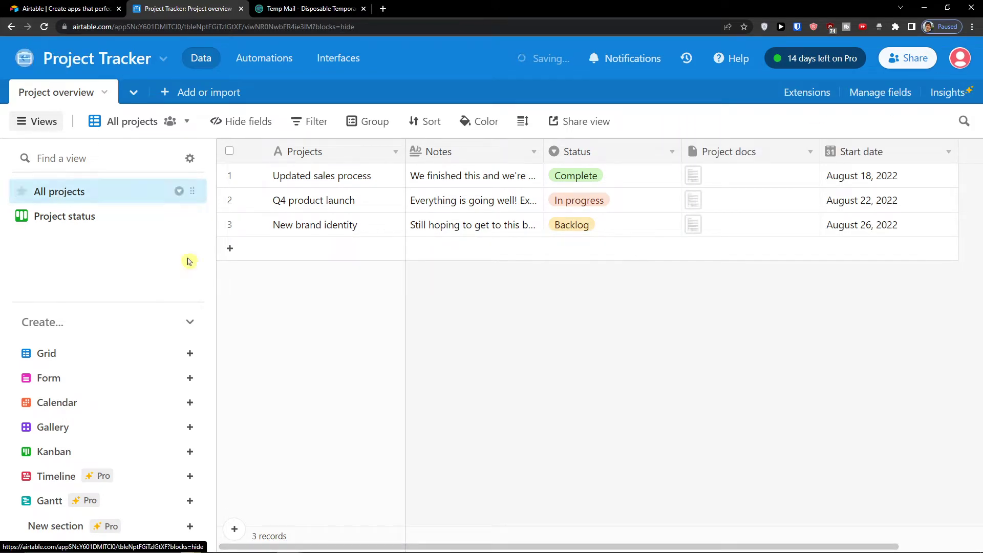
click(37, 67)
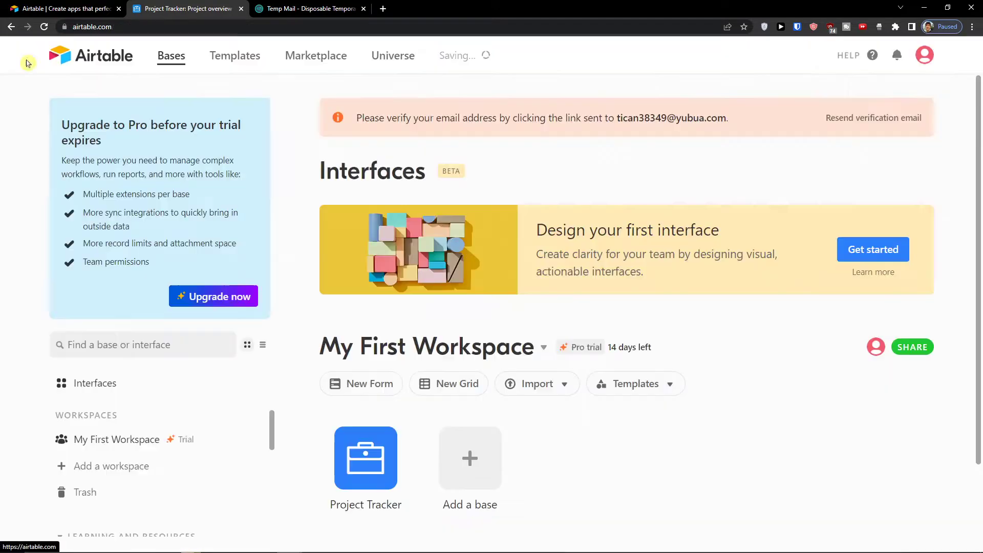
Step: Open Templates, Marketplace and Universe in background tabs from the home page
scroll(465, 285, down, 1)
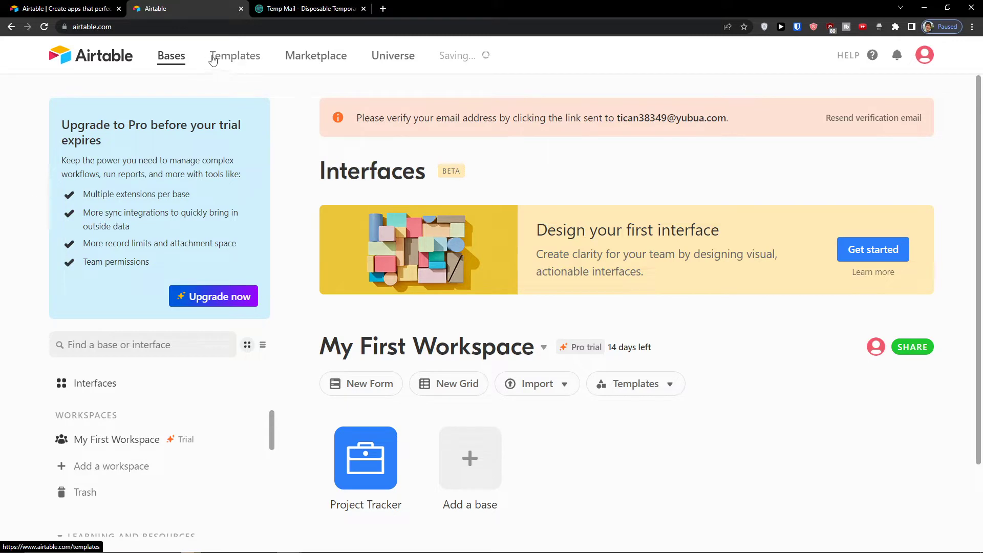
scroll(426, 399, down, 2)
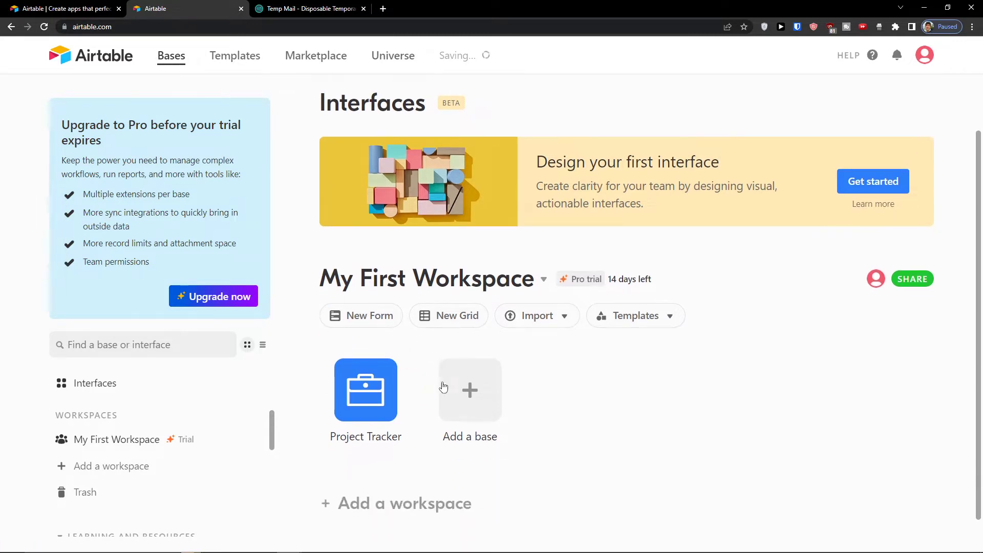
scroll(433, 385, up, 2)
middle_click(309, 56)
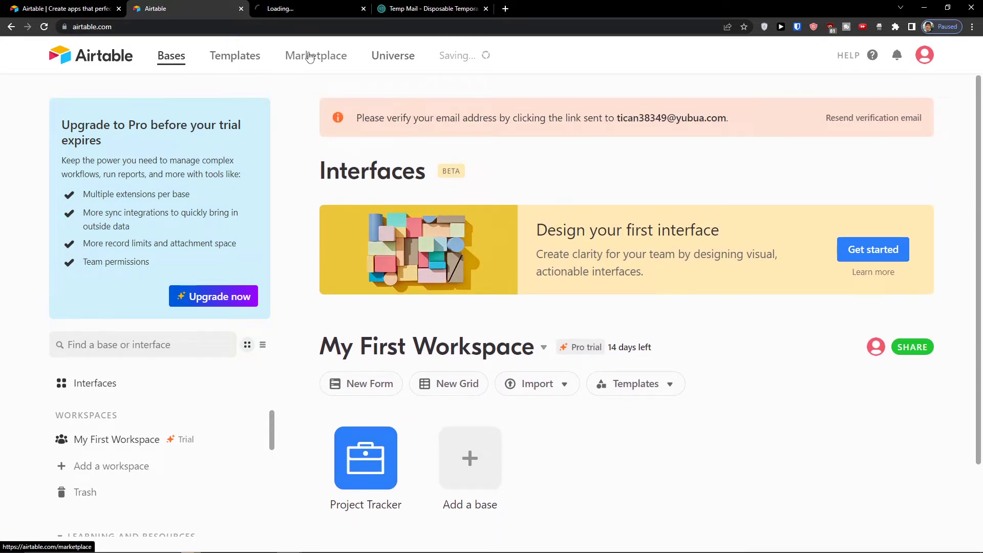
middle_click(309, 56)
middle_click(377, 55)
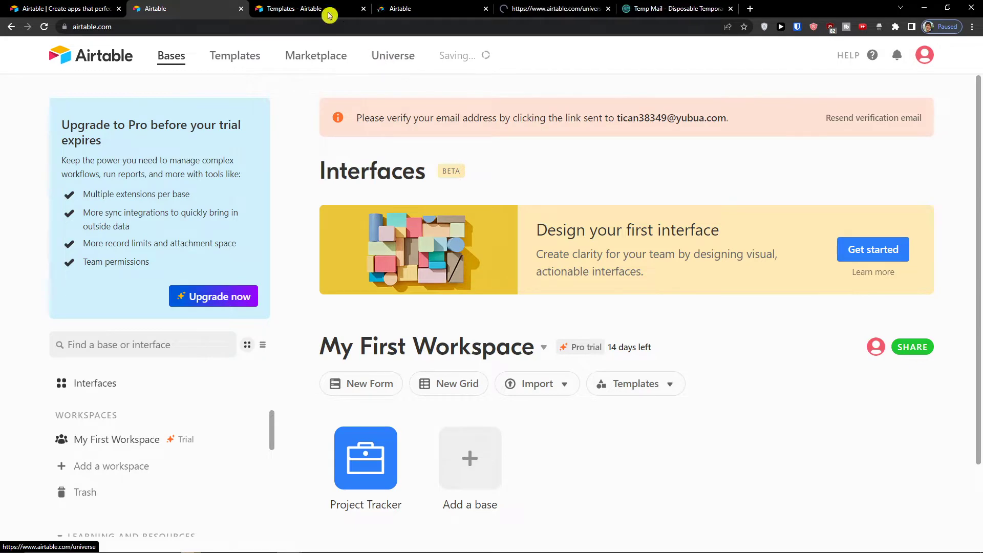
Step: Browse the templates gallery and the extensions Marketplace pages
click(327, 11)
scroll(163, 206, down, 4)
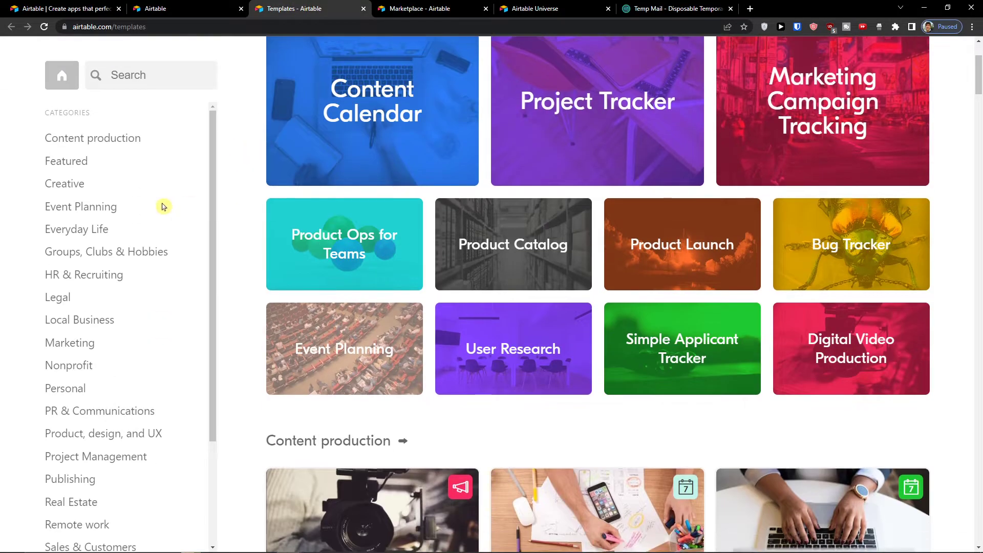
scroll(163, 206, up, 1)
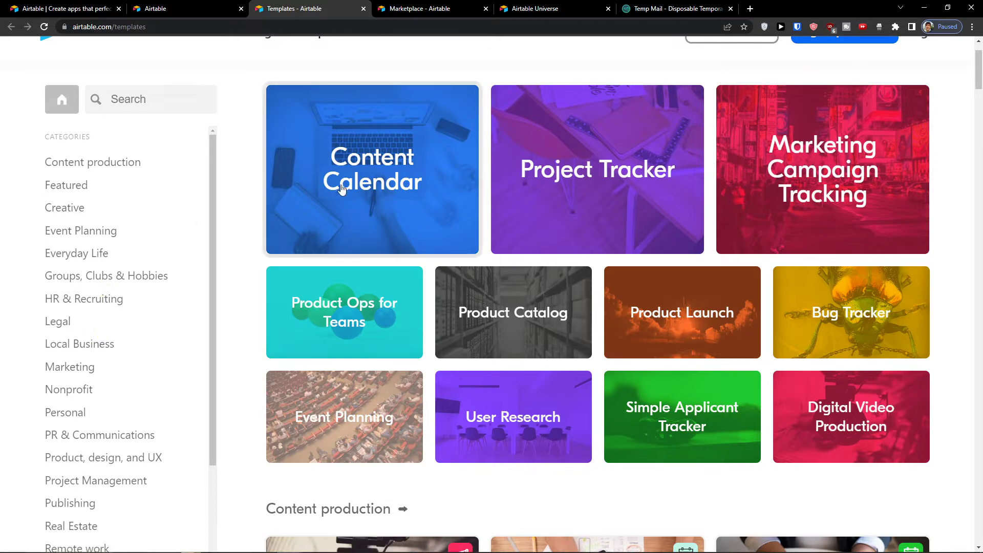
click(405, 6)
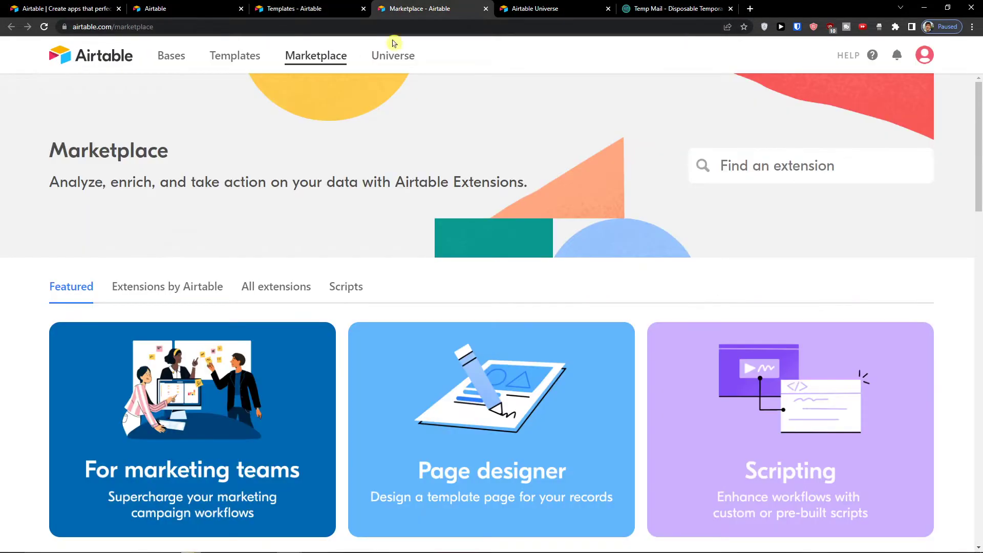
scroll(296, 200, down, 6)
scroll(300, 198, up, 5)
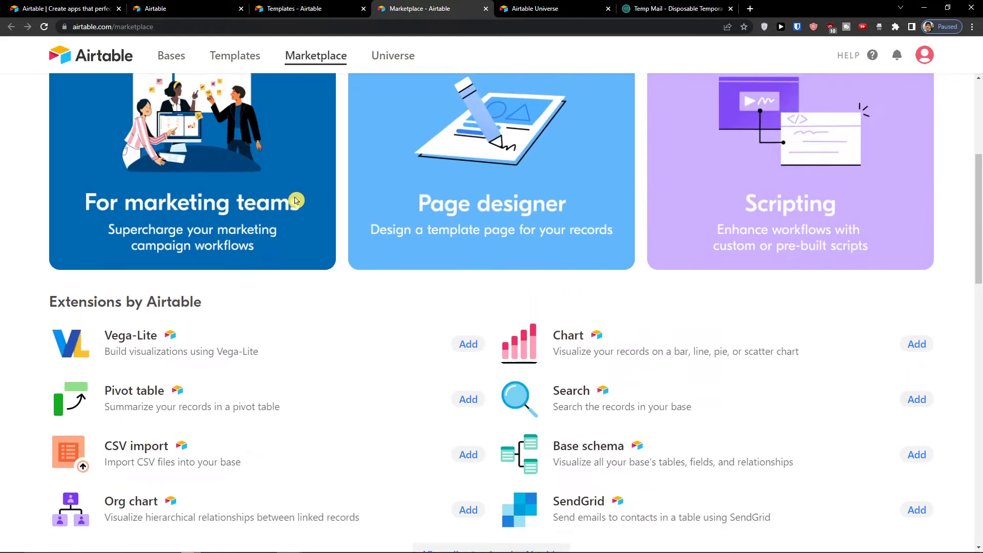
scroll(303, 197, up, 2)
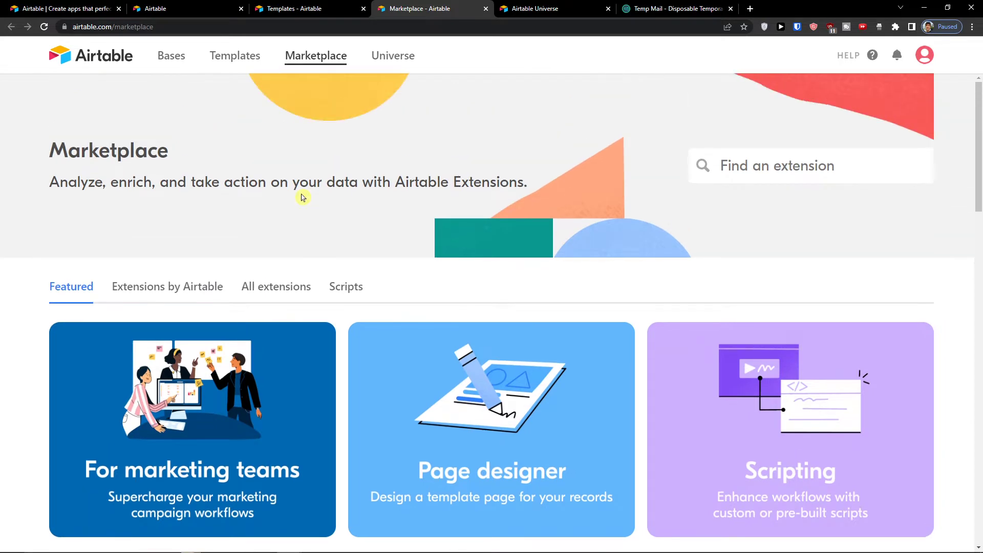
scroll(302, 197, down, 5)
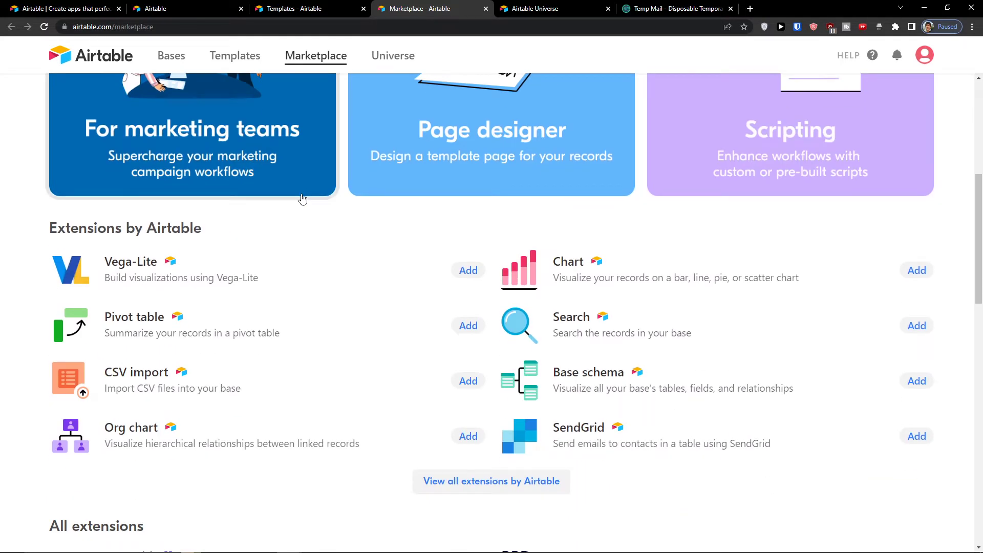
scroll(303, 199, up, 5)
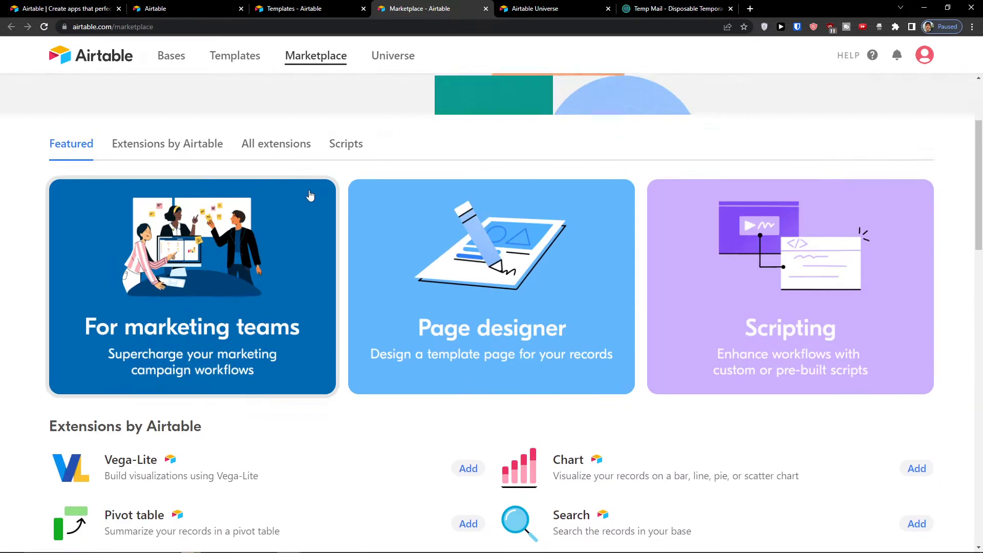
Step: Look through Universe's Marketing and sales category, then return to the Airtable home tab
click(552, 12)
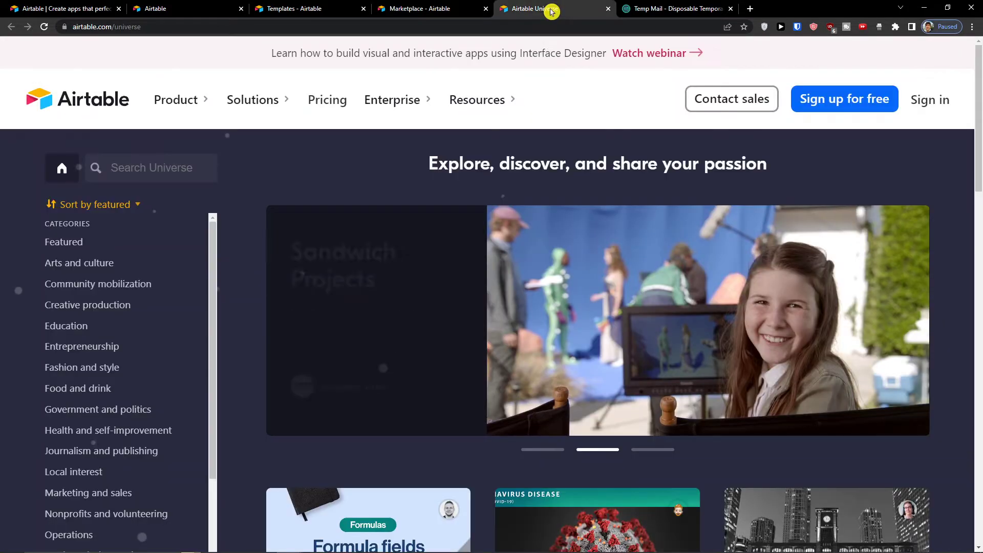
scroll(76, 262, down, 3)
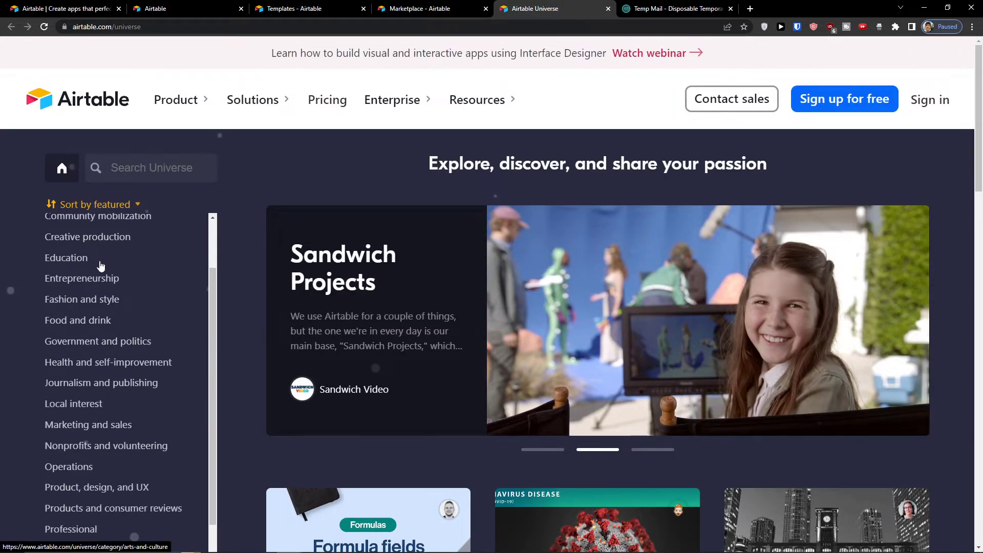
click(79, 365)
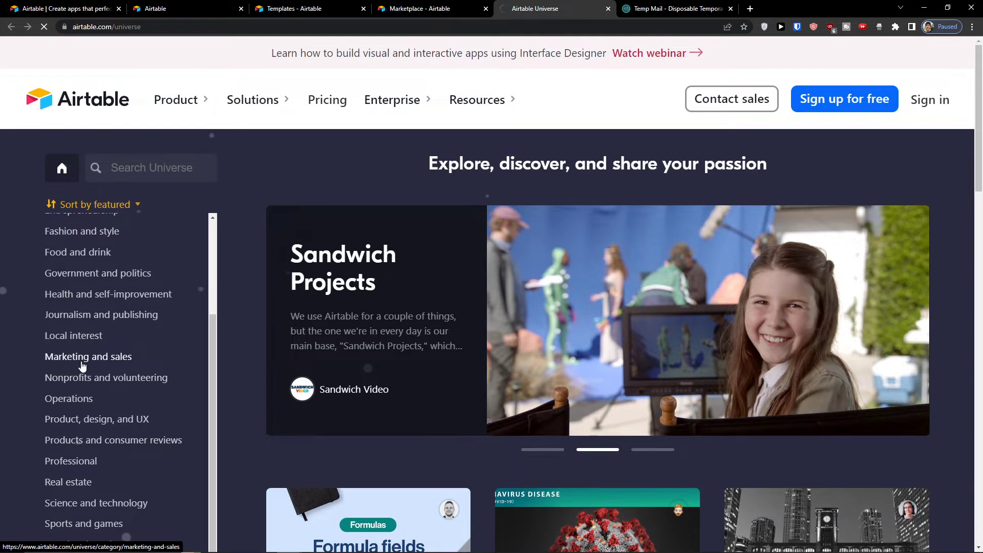
scroll(327, 274, down, 1)
scroll(328, 277, down, 5)
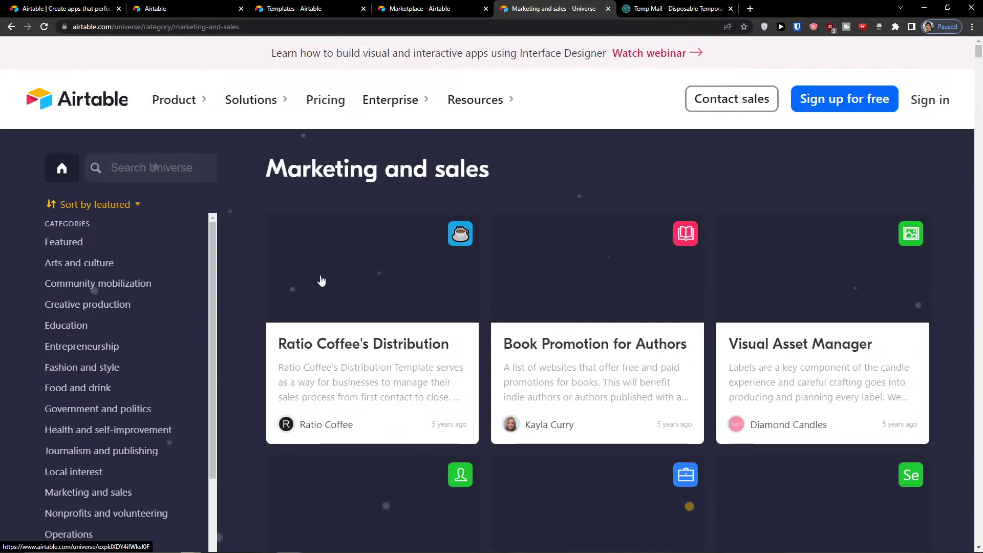
scroll(322, 281, down, 1)
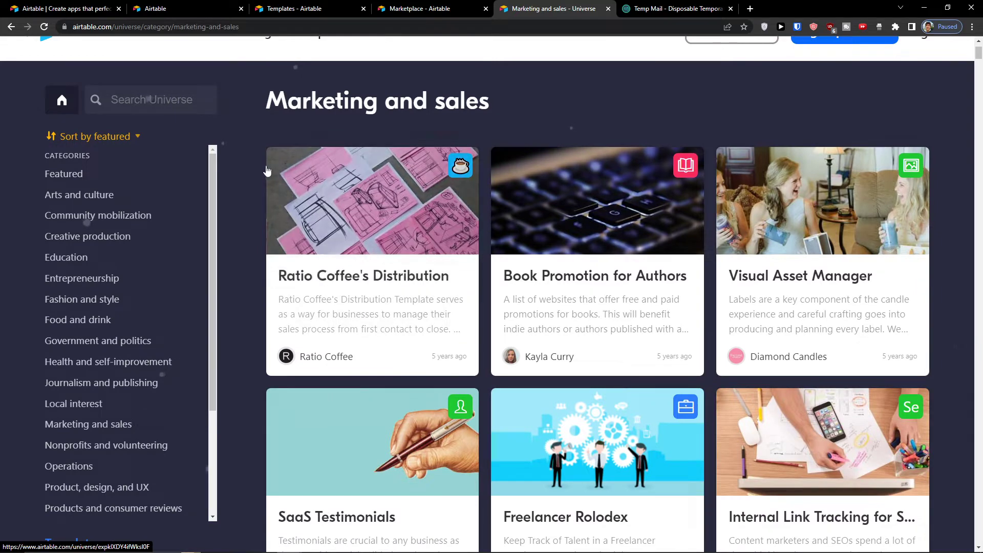
click(191, 4)
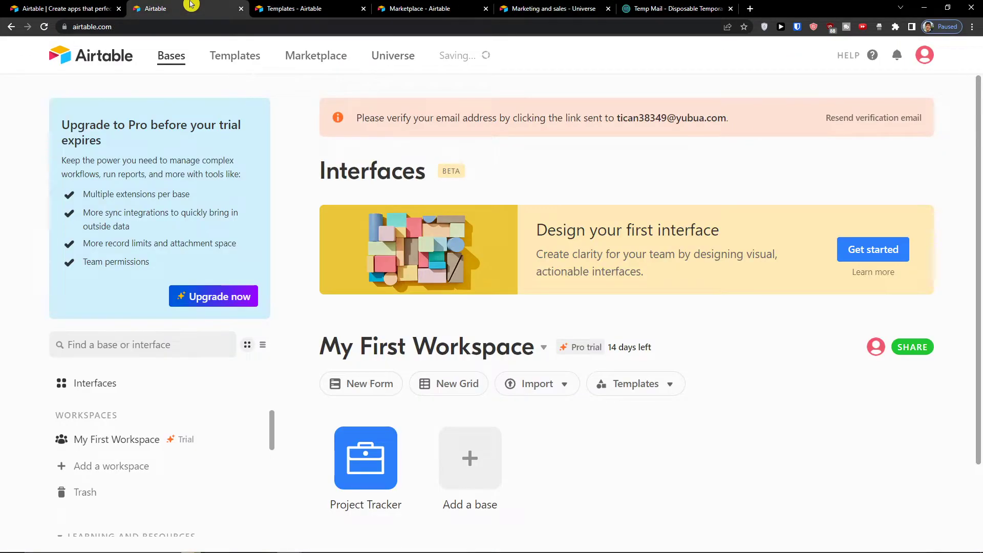
Step: Scroll through the Bases home page and bring up the Windows Start menu
scroll(301, 272, down, 2)
scroll(324, 271, up, 2)
scroll(323, 264, down, 2)
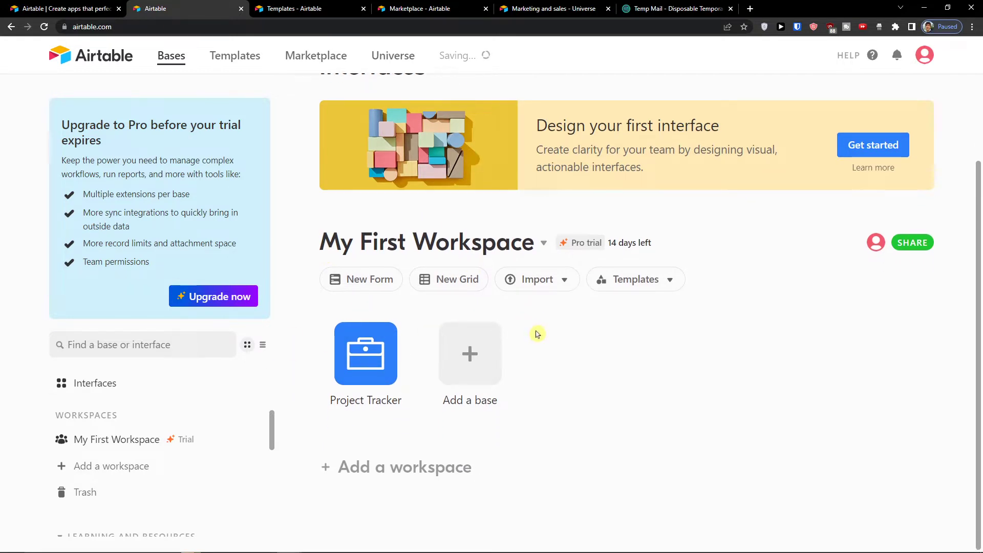
scroll(517, 328, up, 2)
scroll(492, 322, down, 2)
key(super)
Step: Launch Paint via Start search, move it right, and draw two freehand black strokes
text(paint)
key(Return)
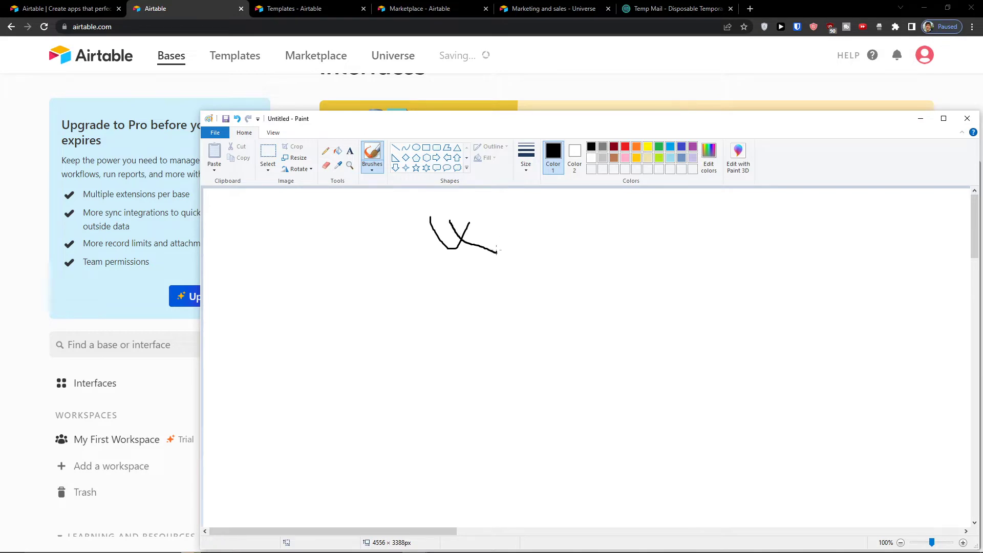
mouse_move(467, 115)
mouse_down()
mouse_move(532, 119)
mouse_move(843, 77)
mouse_up()
drag(811, 247, 764, 292)
drag(834, 233, 850, 294)
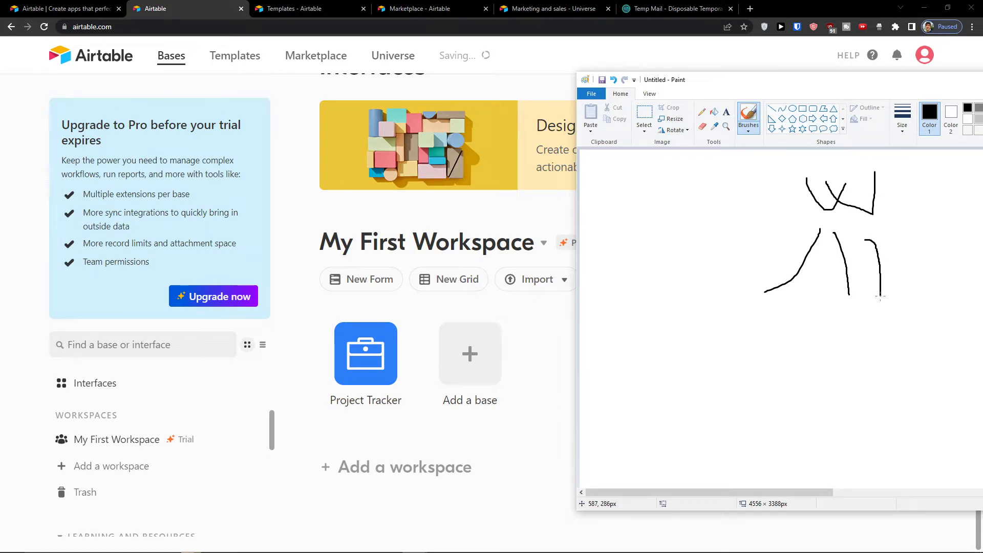
Step: Rename My First Workspace to a person's name, then switch back to Paint
click(530, 243)
click(542, 245)
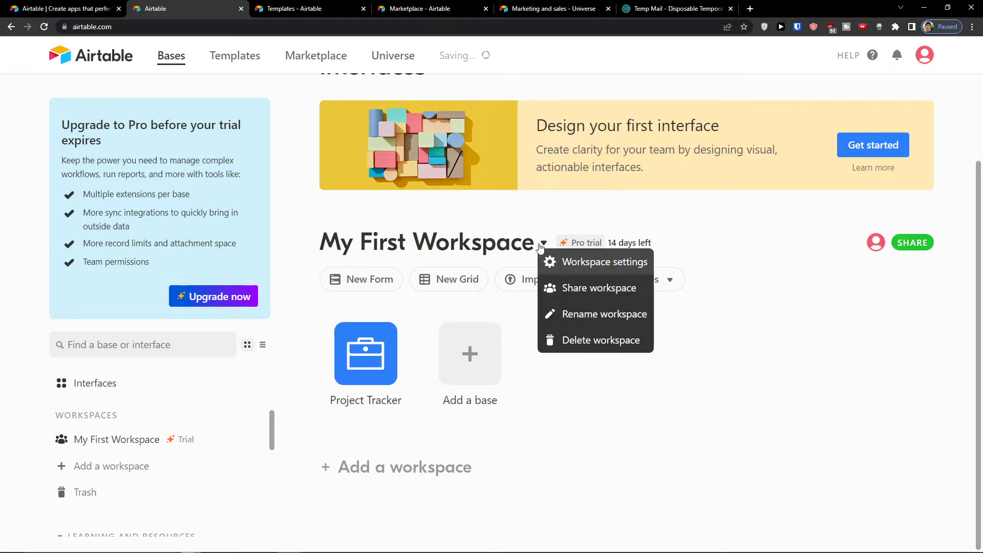
click(562, 313)
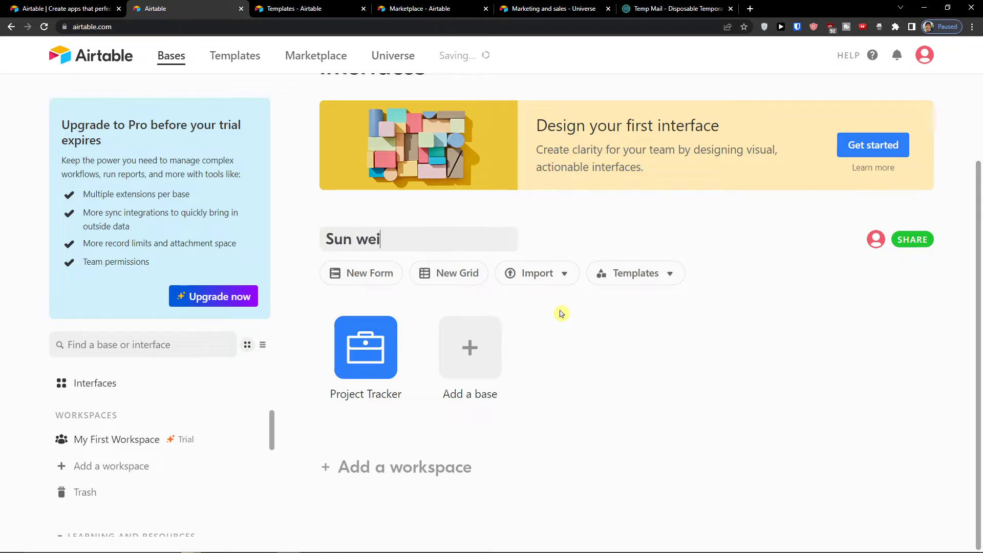
key(Return)
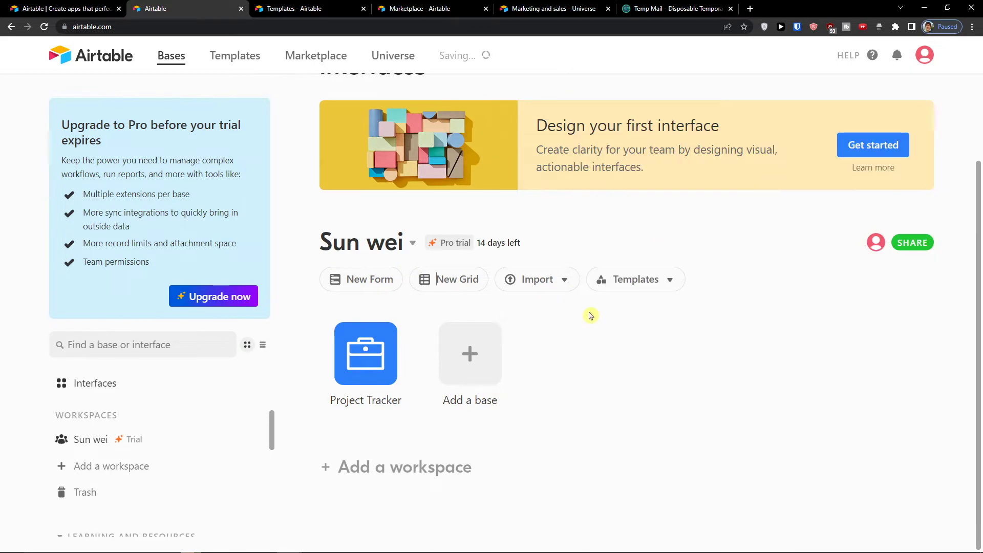
key(alt+Tab)
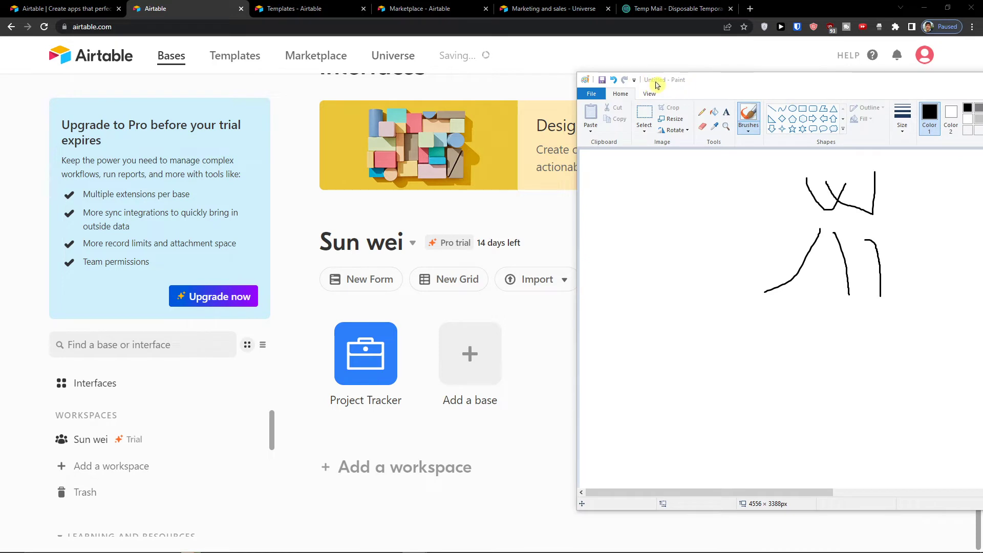
Step: Shift the Paint window left, draw B-shaped brush strokes under the sketch, then return to Airtable
click(673, 85)
drag(684, 87, 586, 88)
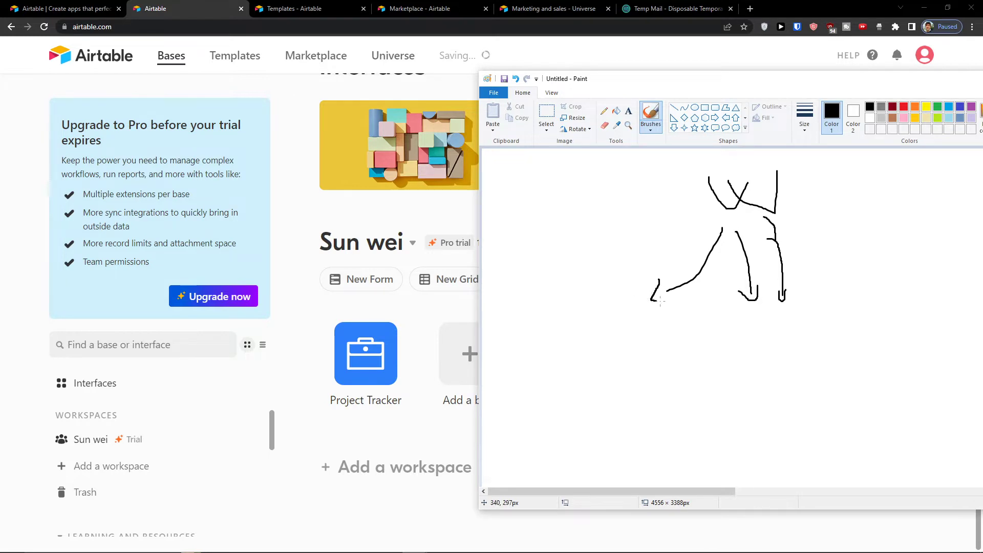
drag(605, 316, 613, 338)
mouse_move(743, 321)
mouse_down()
mouse_move(736, 344)
mouse_move(748, 347)
mouse_up()
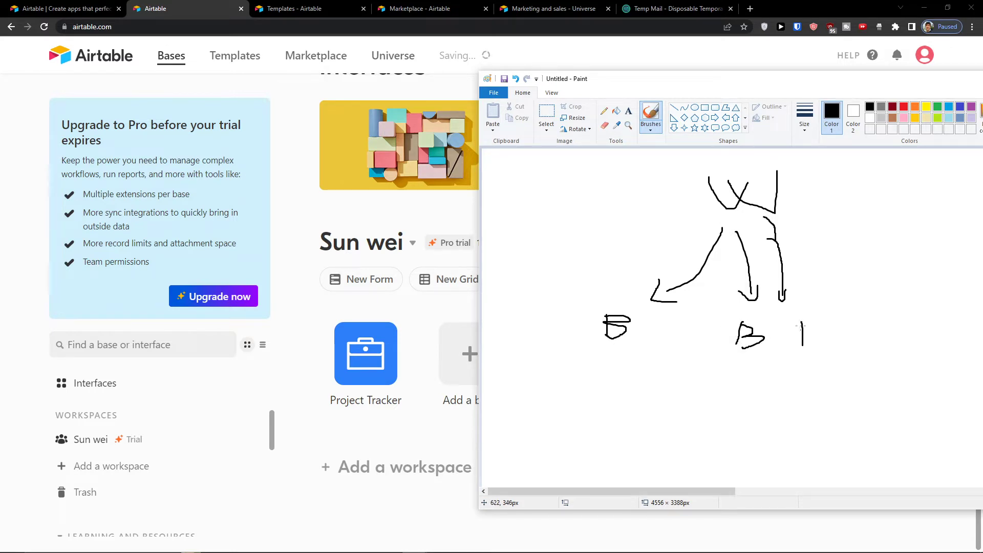
mouse_move(803, 333)
mouse_down()
mouse_move(847, 346)
mouse_move(805, 348)
mouse_up()
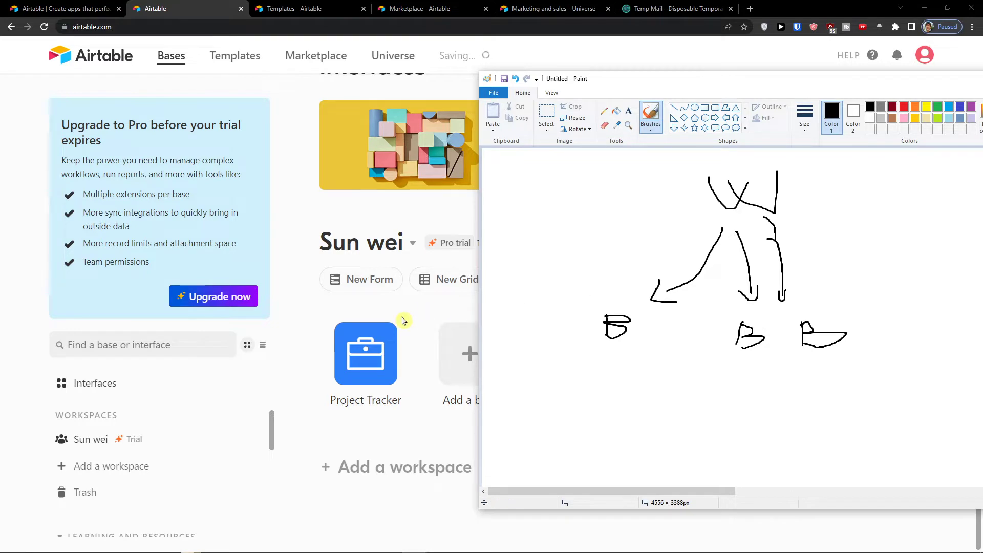
click(433, 296)
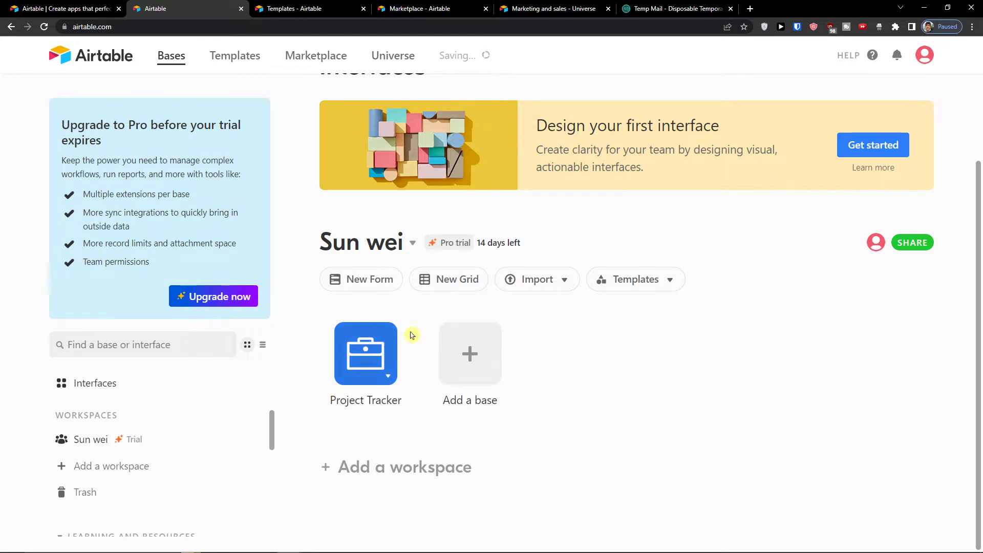
Step: Add a Free-plan workspace named 'Personal Life' and begin adding a base to it
click(355, 469)
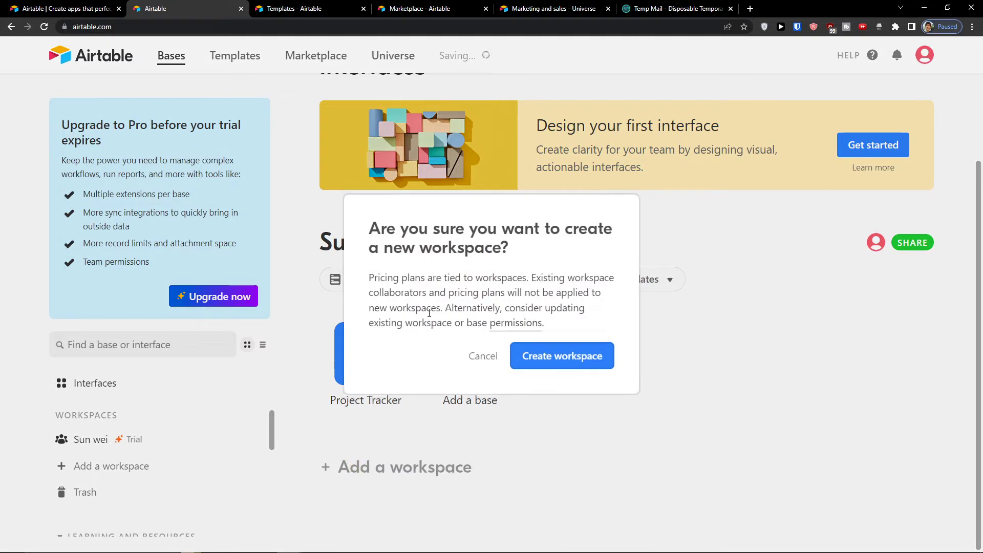
click(517, 363)
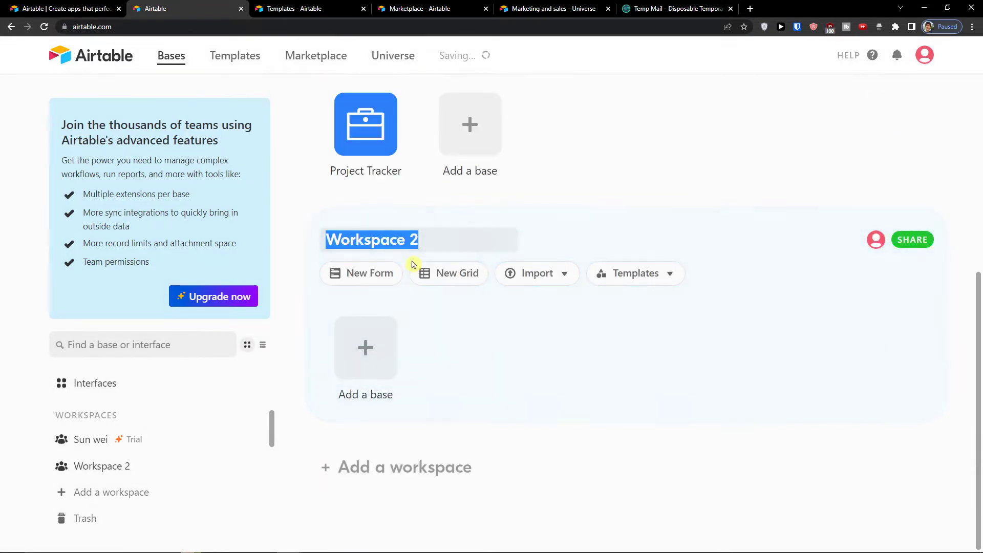
text(Perso)
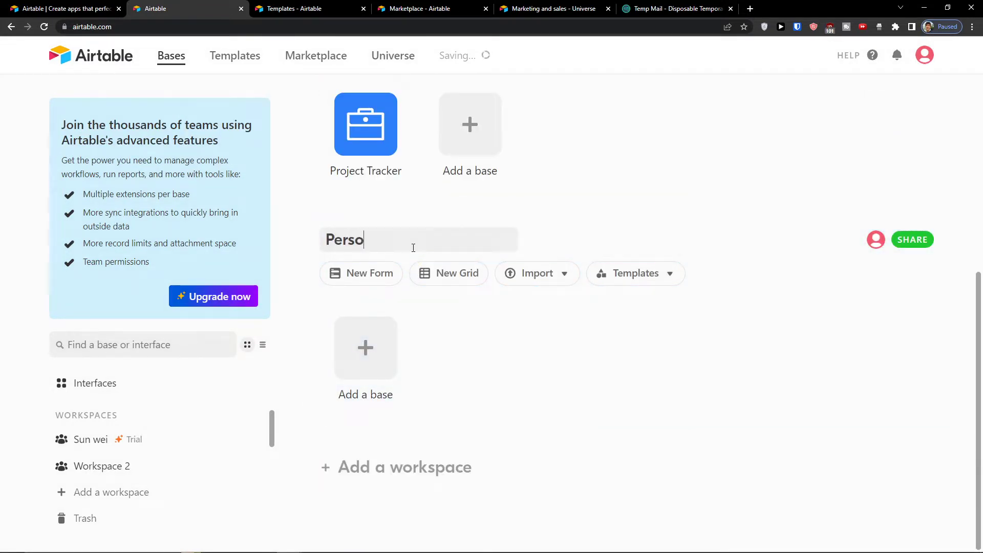
text(nal LIf)
text(fe)
key(Return)
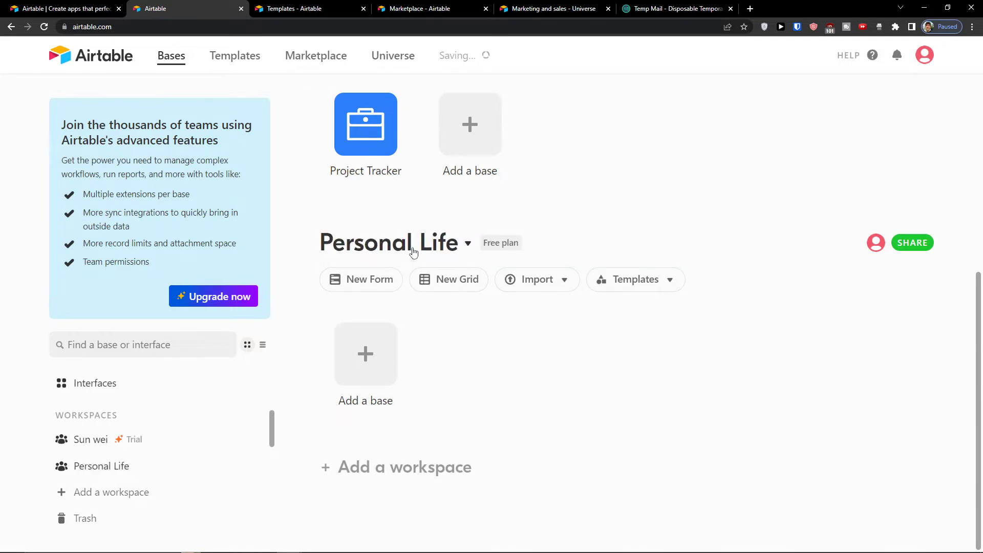
click(366, 364)
Step: Back on the home page, rename the new Personal Life base to 'School'
click(11, 27)
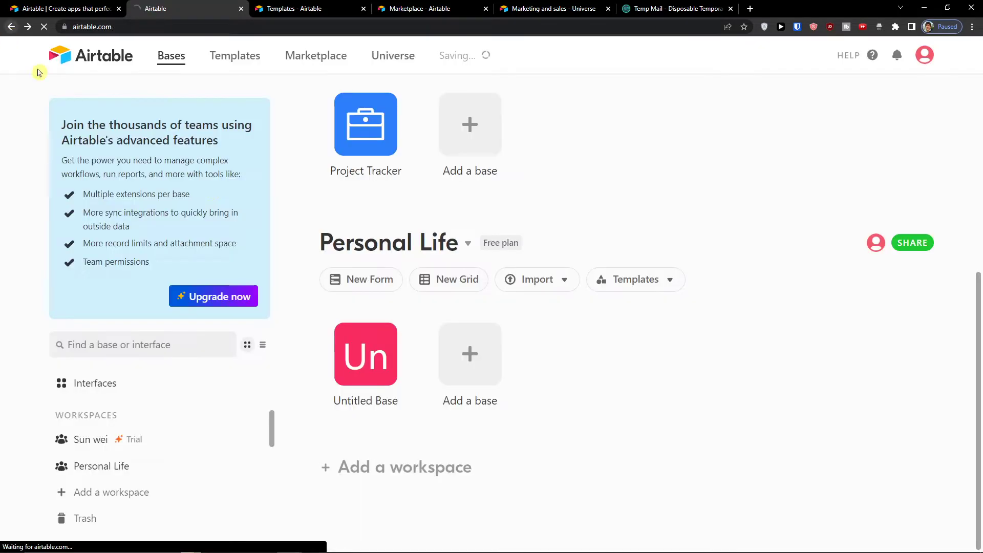
click(388, 376)
triple_click(302, 425)
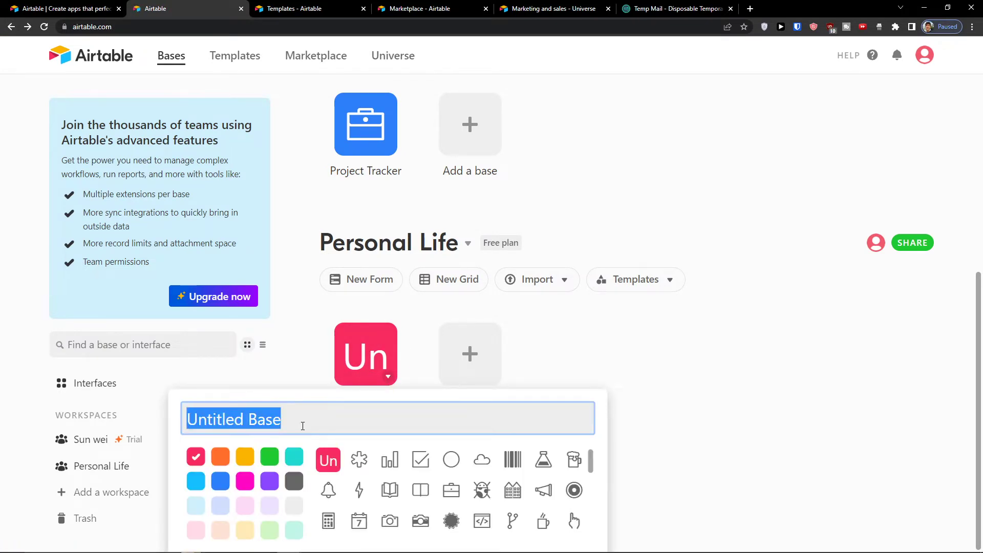
text(School)
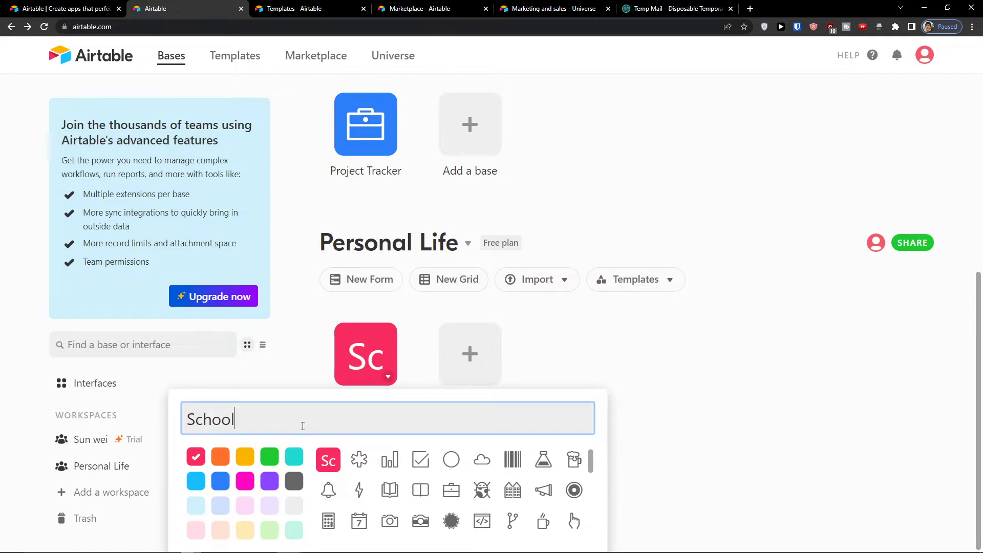
key(Return)
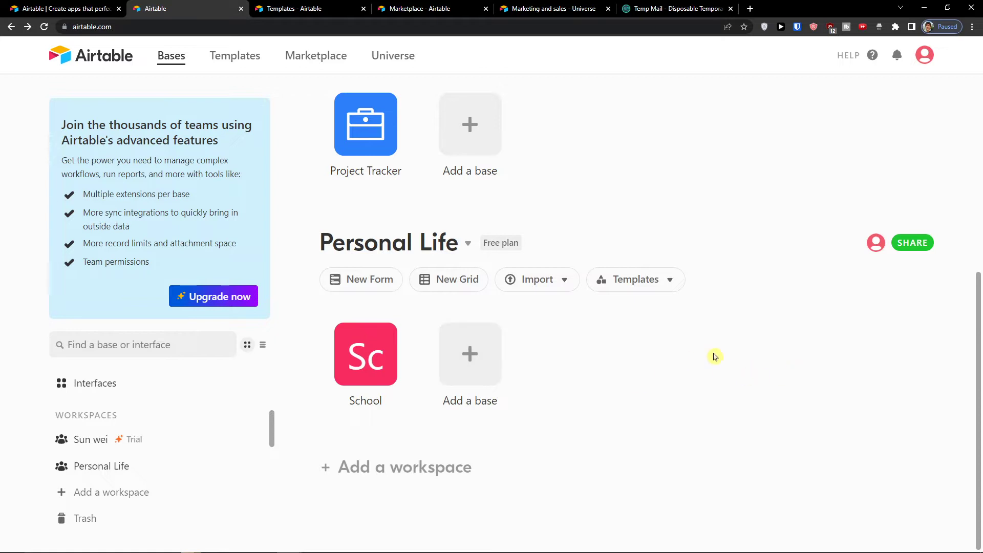
scroll(512, 359, up, 4)
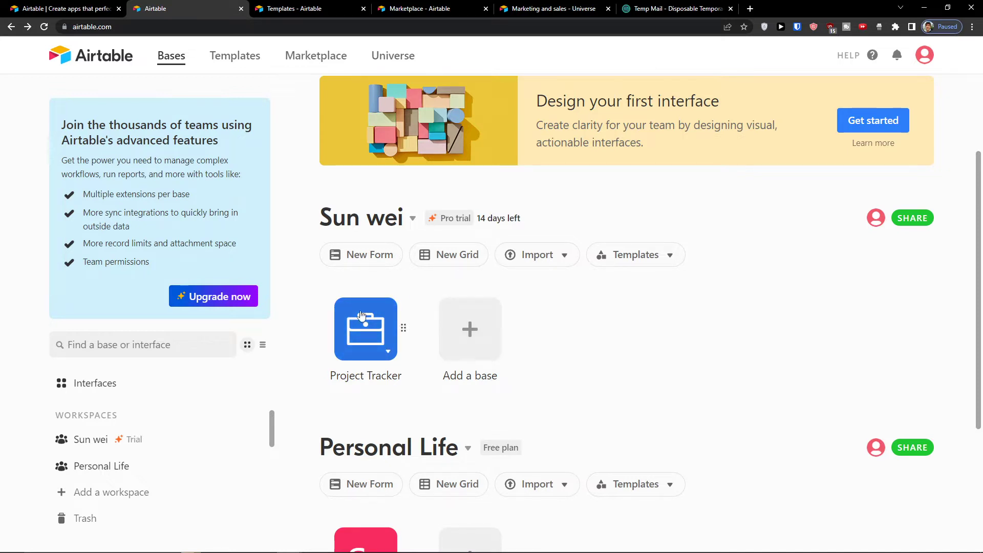
Step: Create a new Untitled Base and close its Getting started panel
click(484, 336)
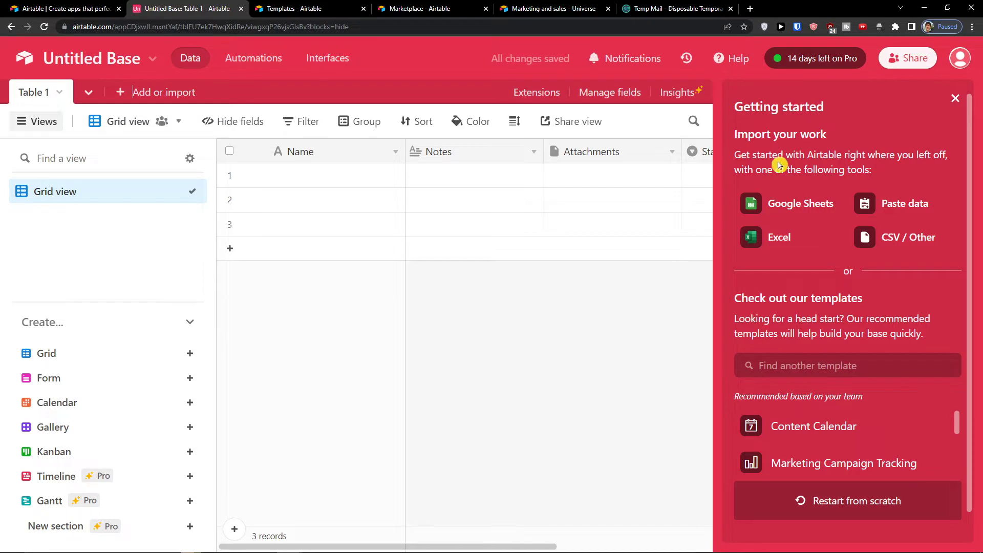
click(955, 98)
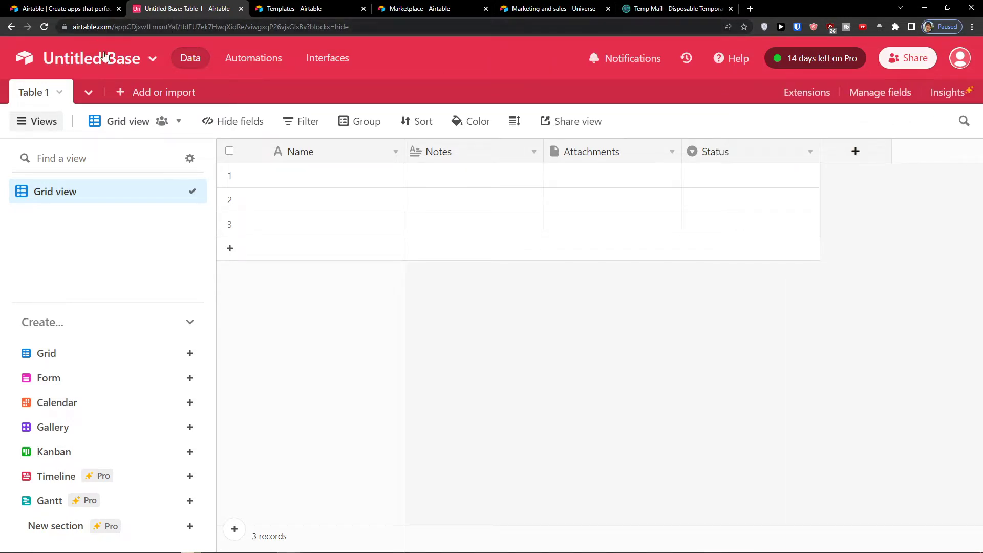
click(152, 59)
Step: Rename the base to 'Youtube Channel' and set its colour to teal
click(137, 110)
key(ctrl+shift+Left)
key(ctrl+shift+Left)
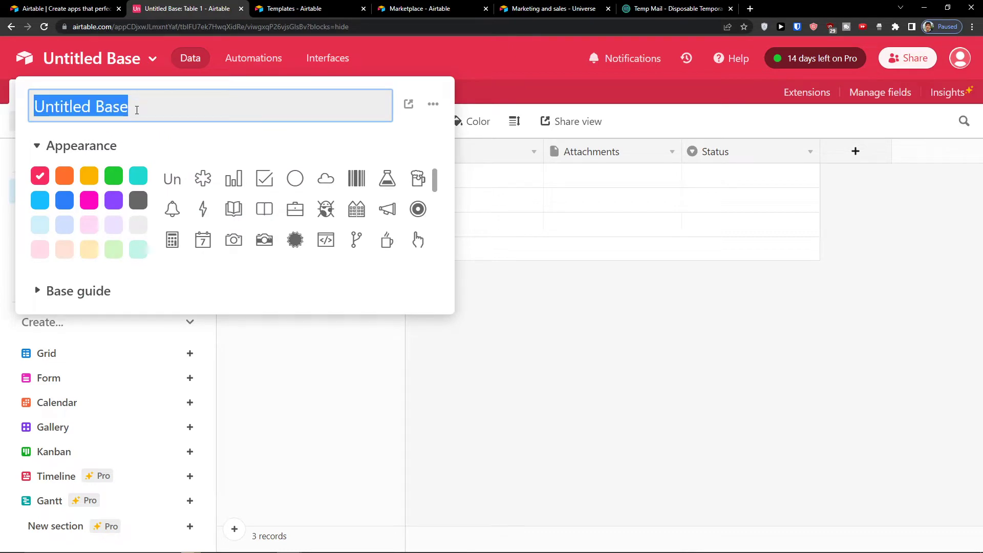
text(Youtube Channel)
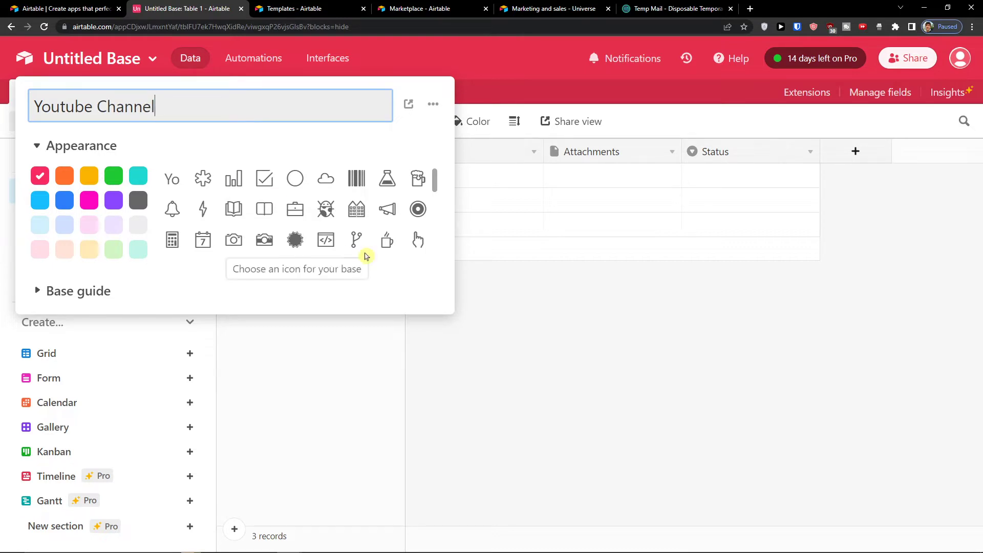
key(Return)
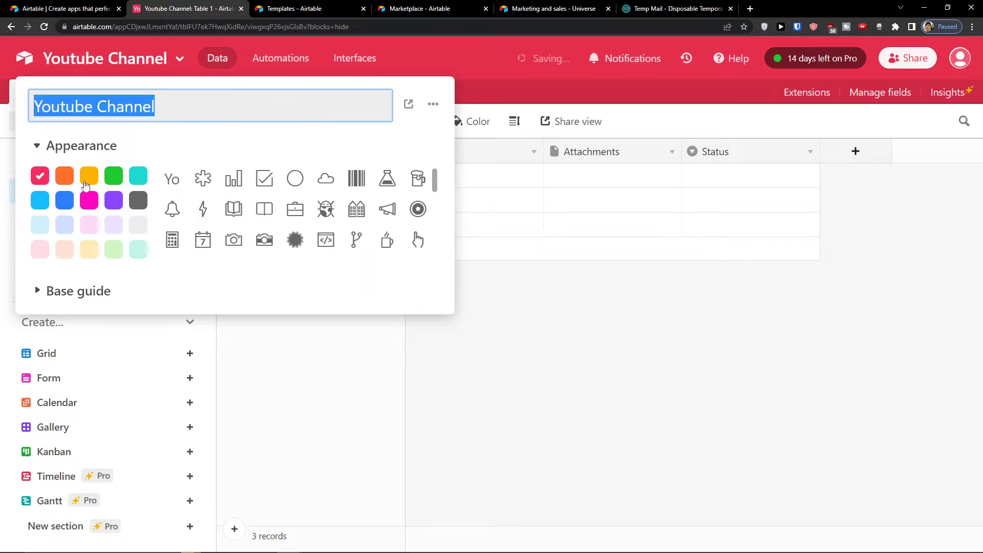
click(112, 179)
click(137, 179)
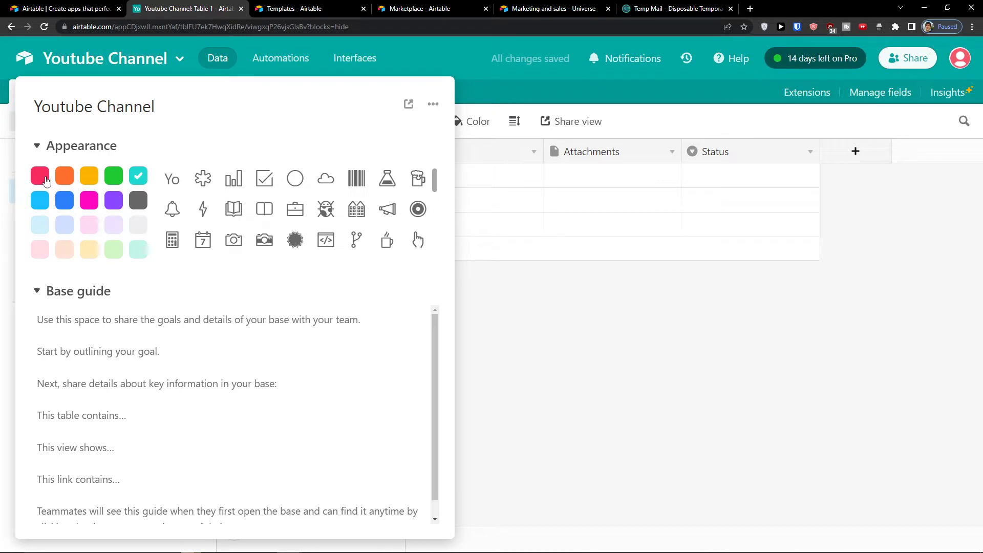
click(46, 180)
click(138, 178)
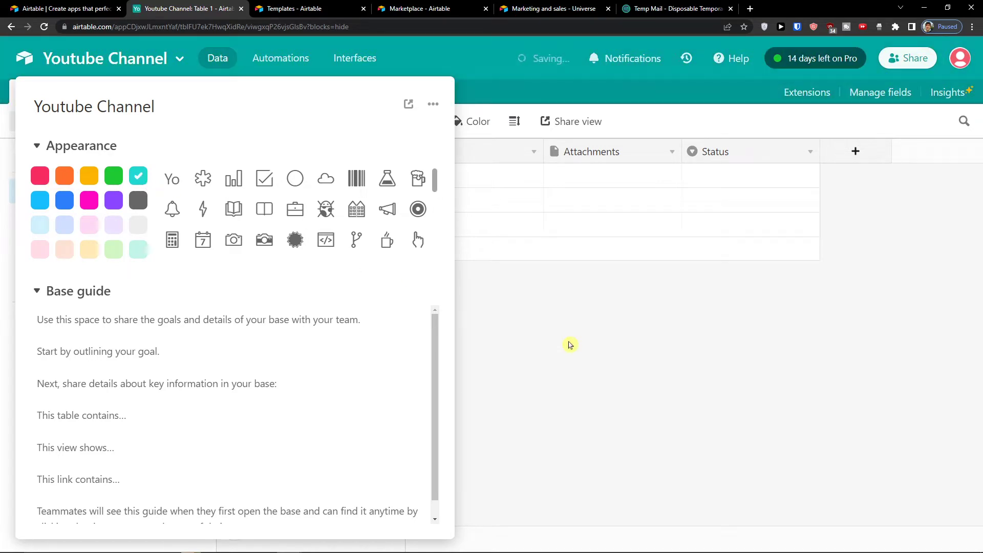
click(520, 318)
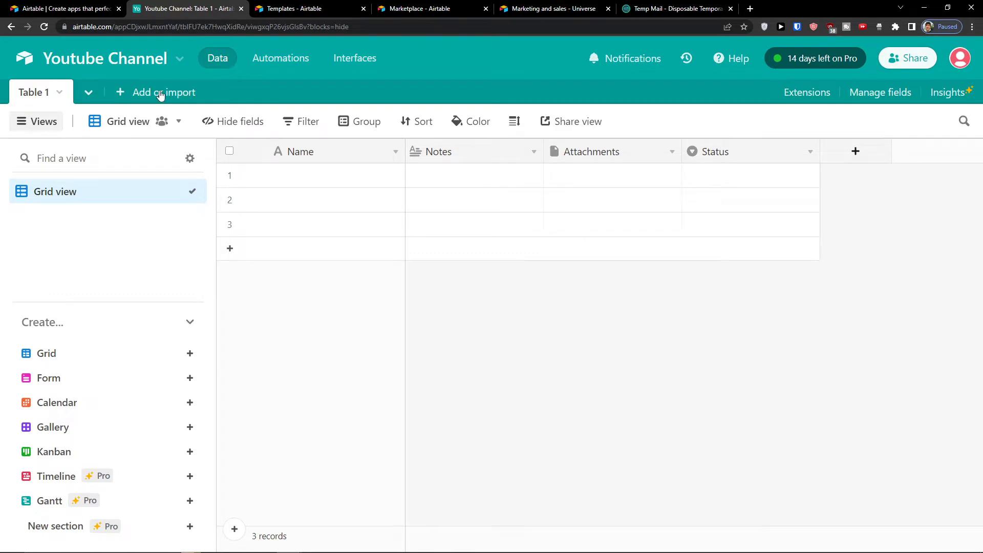
Step: Rename Table 1 to 'To do'
click(59, 92)
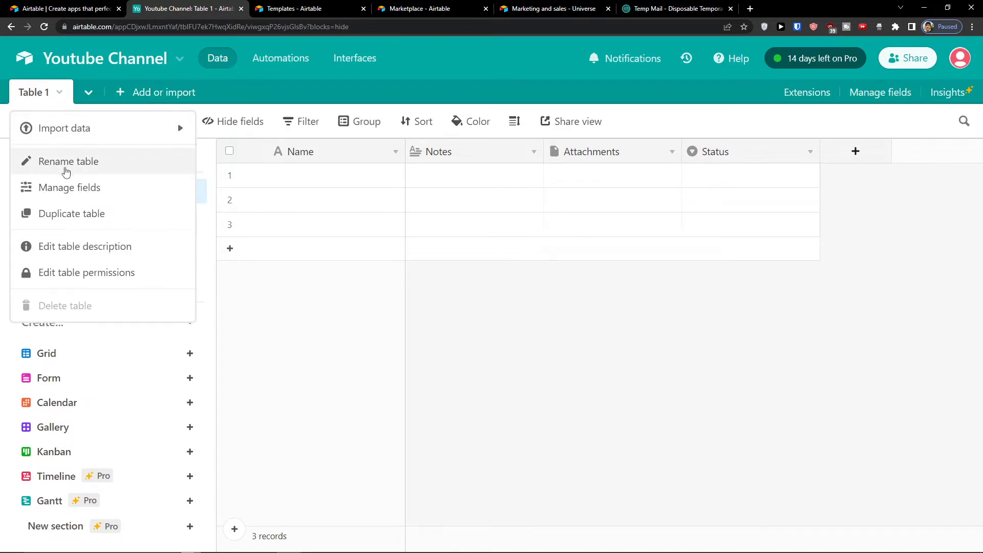
click(66, 171)
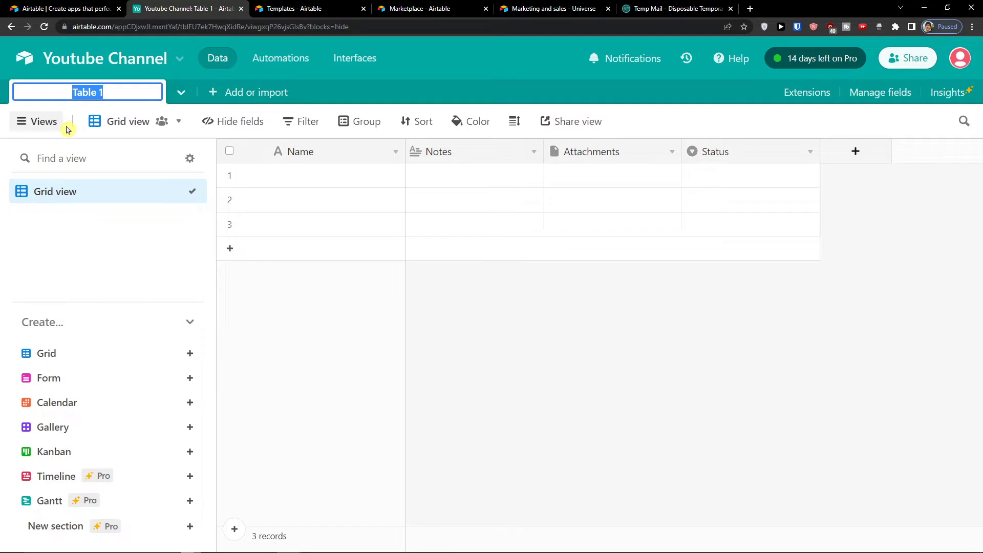
text(To do)
key(Return)
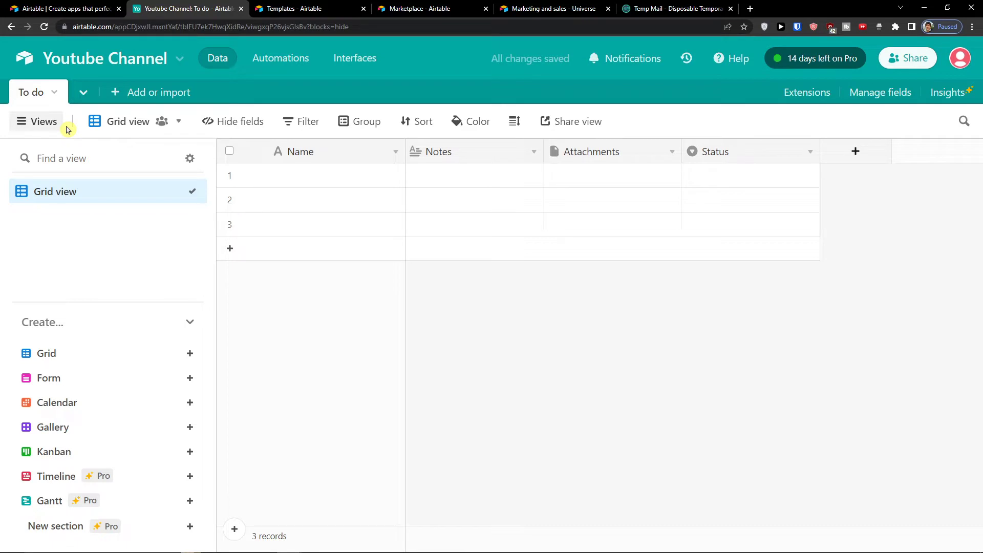
Step: Add a second empty table named 'Ideas', then return to the To do table
click(116, 100)
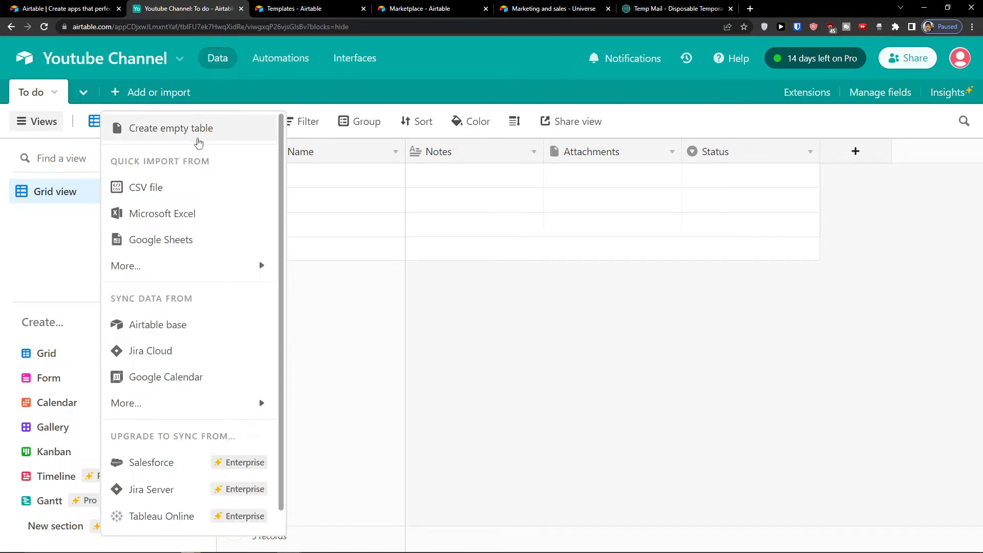
click(194, 129)
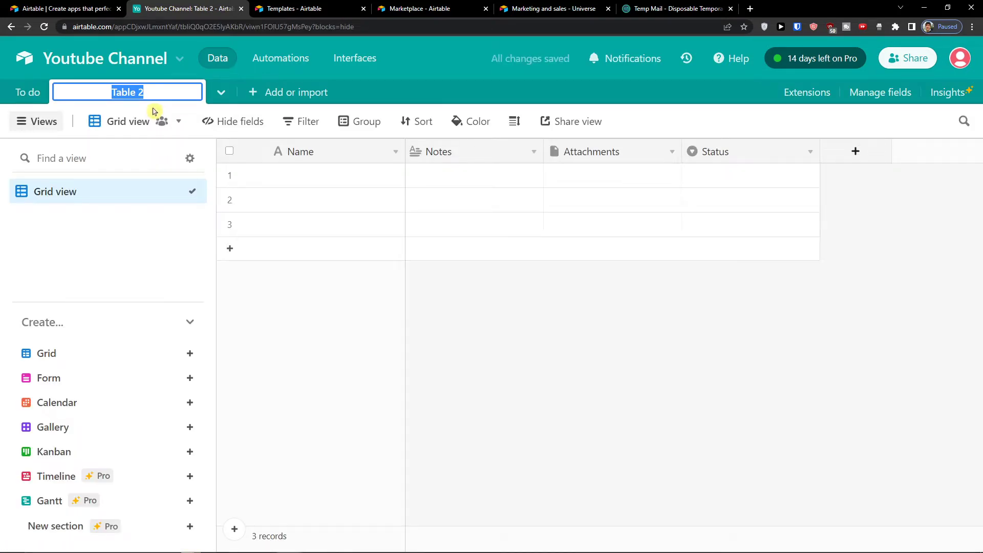
text(Ideas)
key(Return)
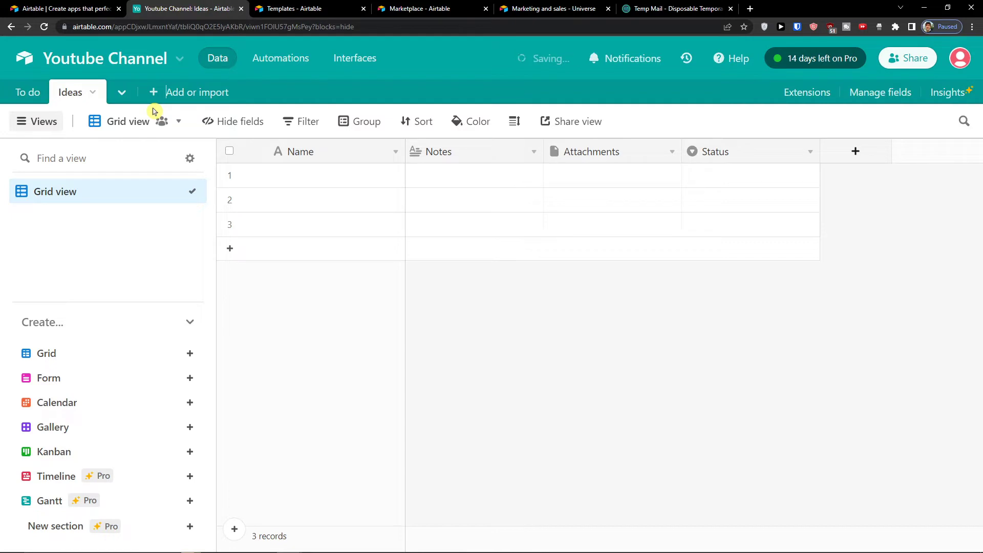
click(40, 95)
click(81, 92)
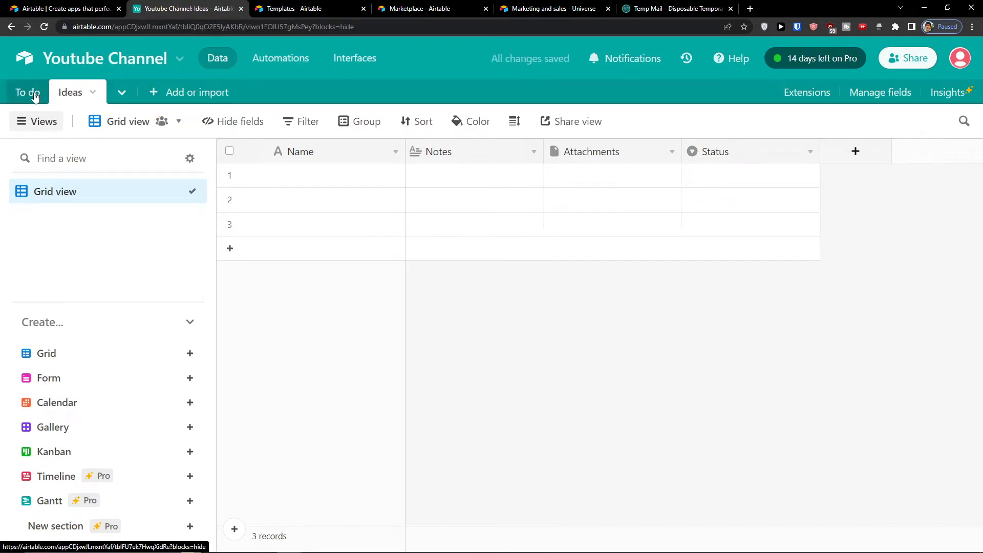
click(33, 92)
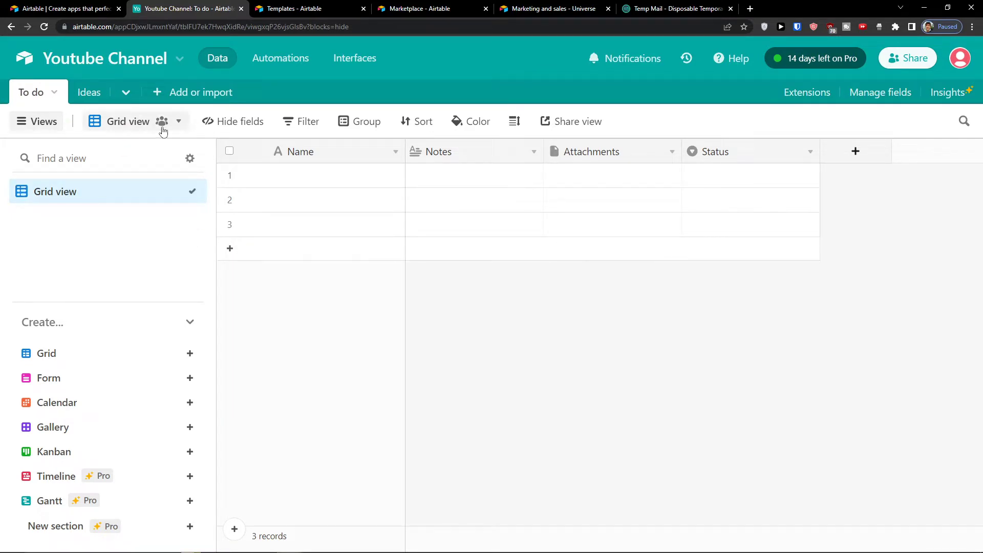
Step: Collapse the views sidebar so the To do grid spans the full window width
click(27, 128)
click(28, 128)
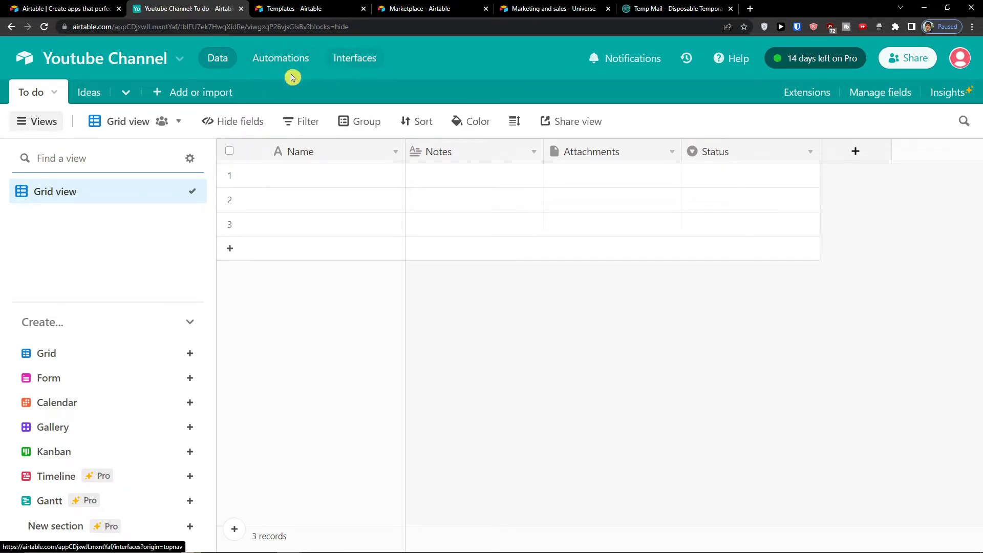
click(210, 94)
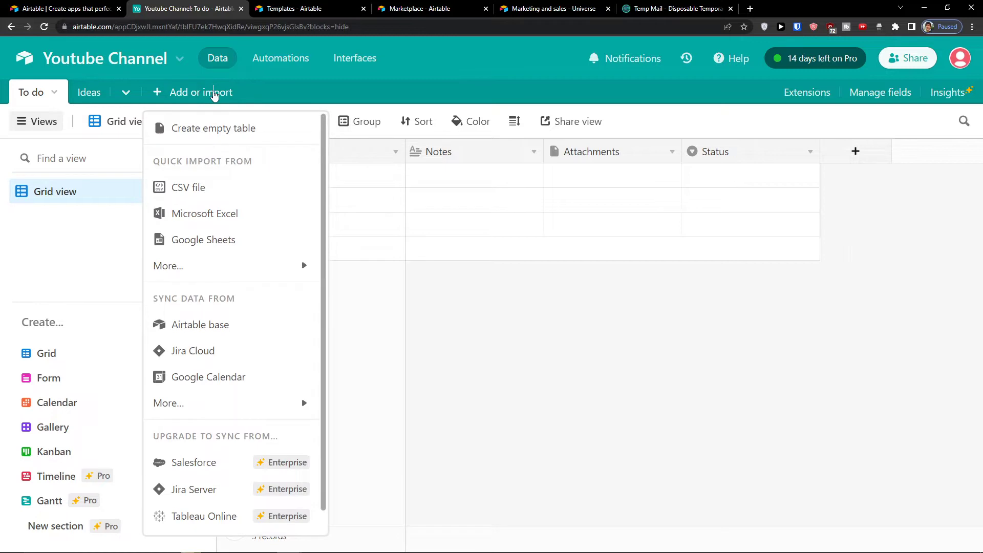
click(510, 366)
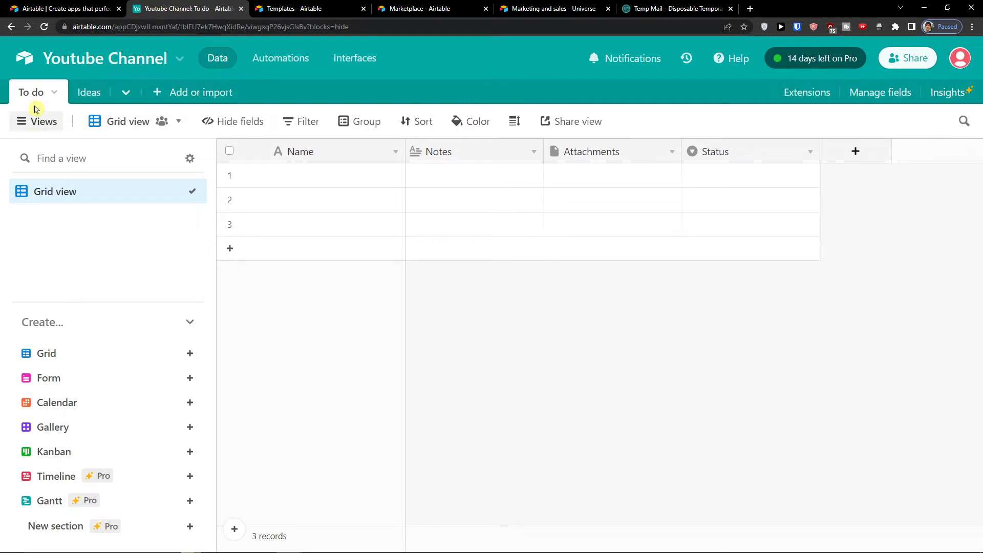
click(28, 124)
click(28, 124)
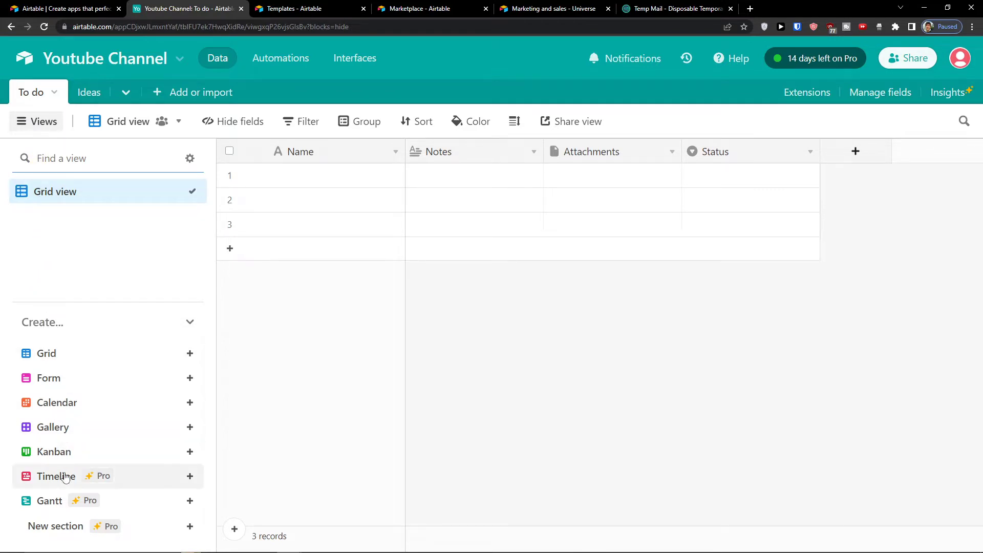
click(43, 124)
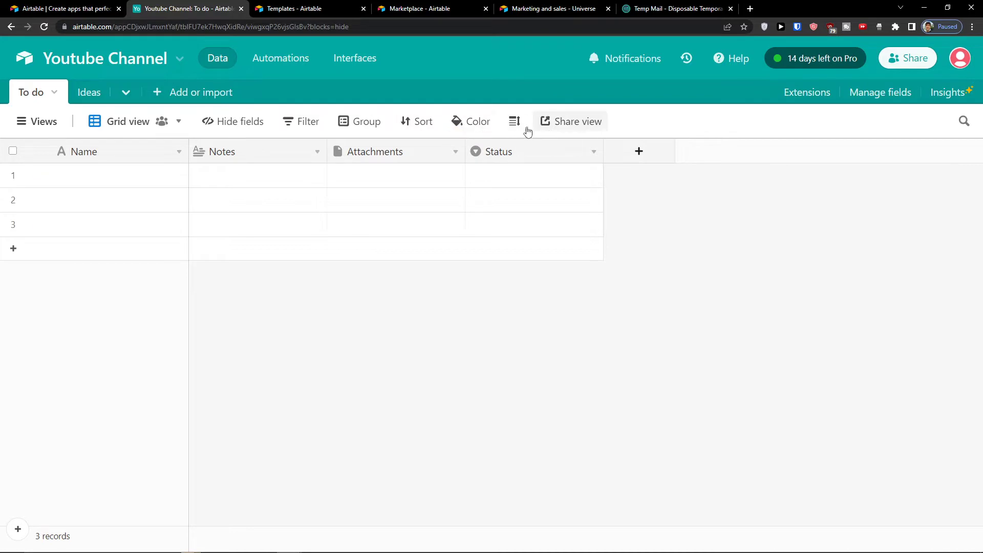
Step: Enter 'Youtube Marketing Video' as row 1's Name
double_click(73, 176)
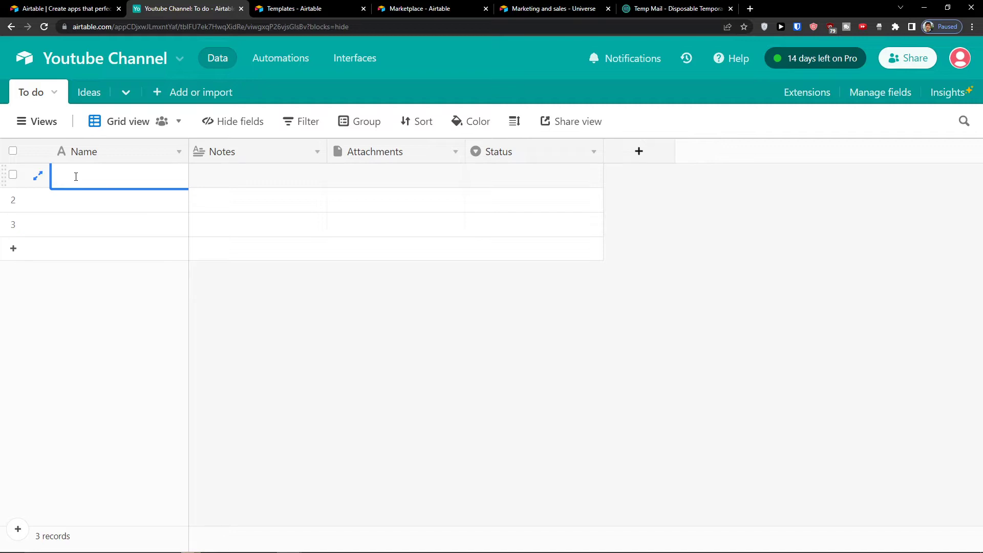
text(Youtube Marketing Video)
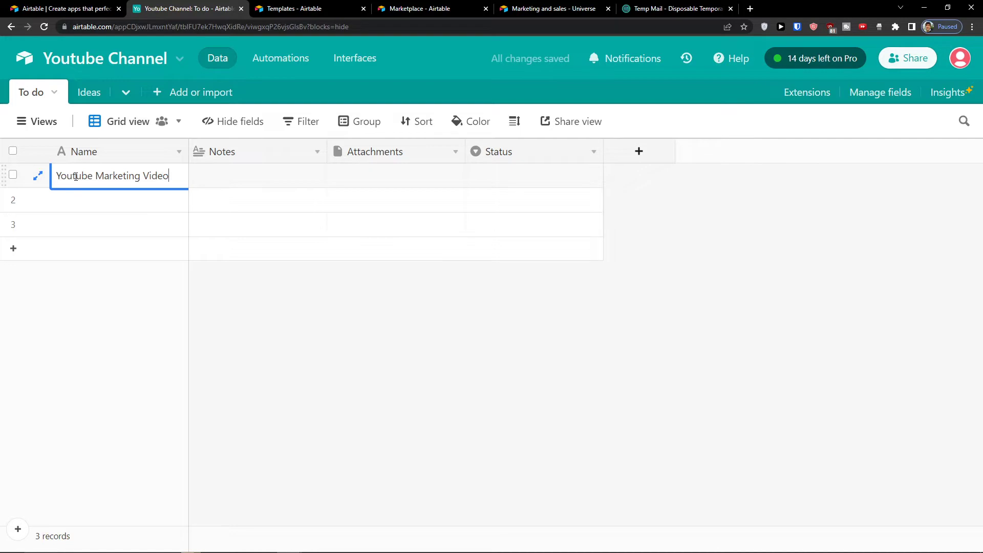
key(Return)
click(121, 348)
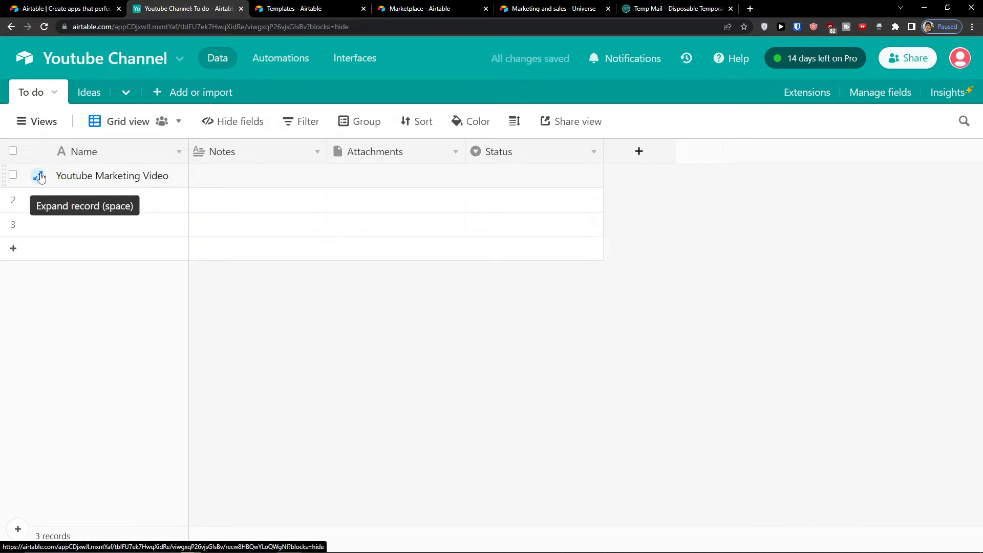
click(41, 178)
click(358, 273)
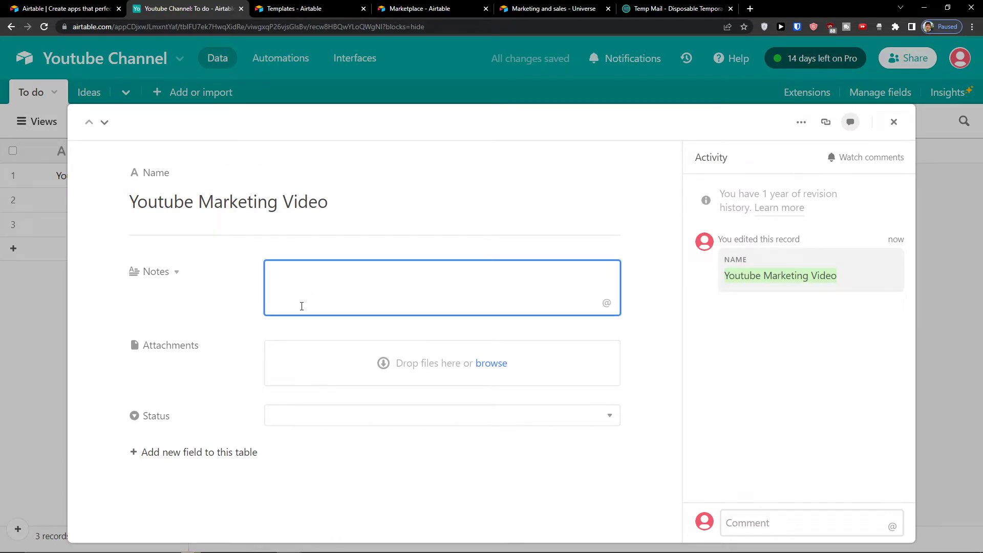
right_click(445, 233)
click(385, 319)
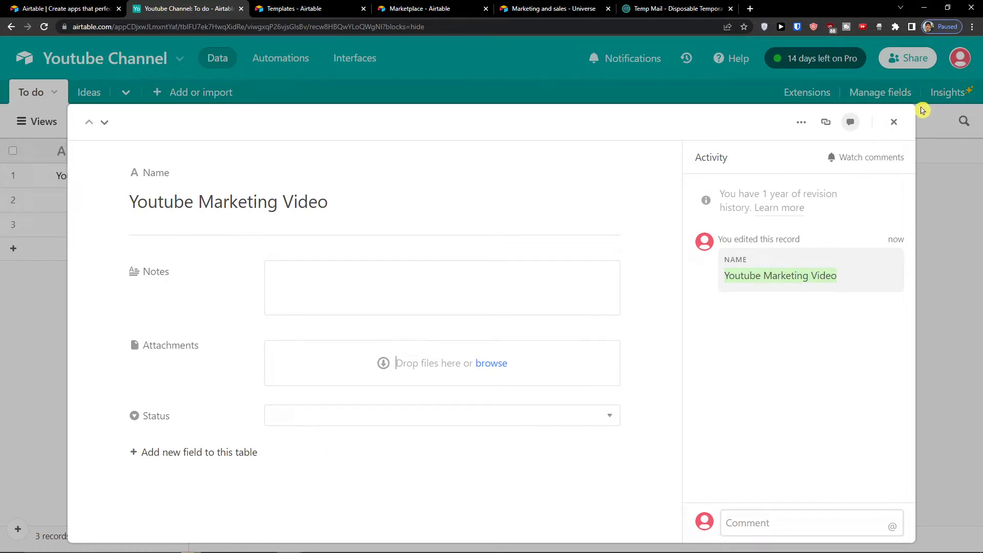
click(894, 122)
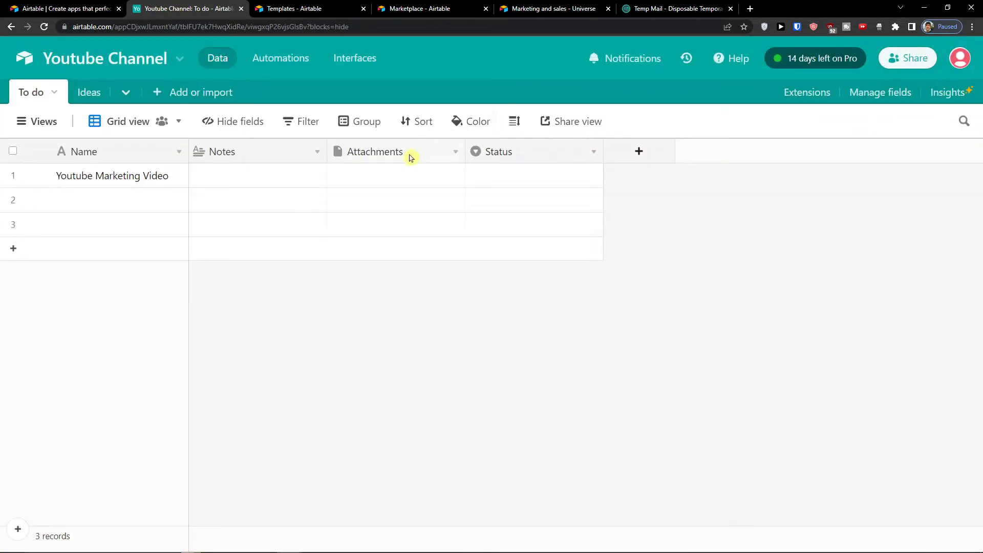
click(38, 176)
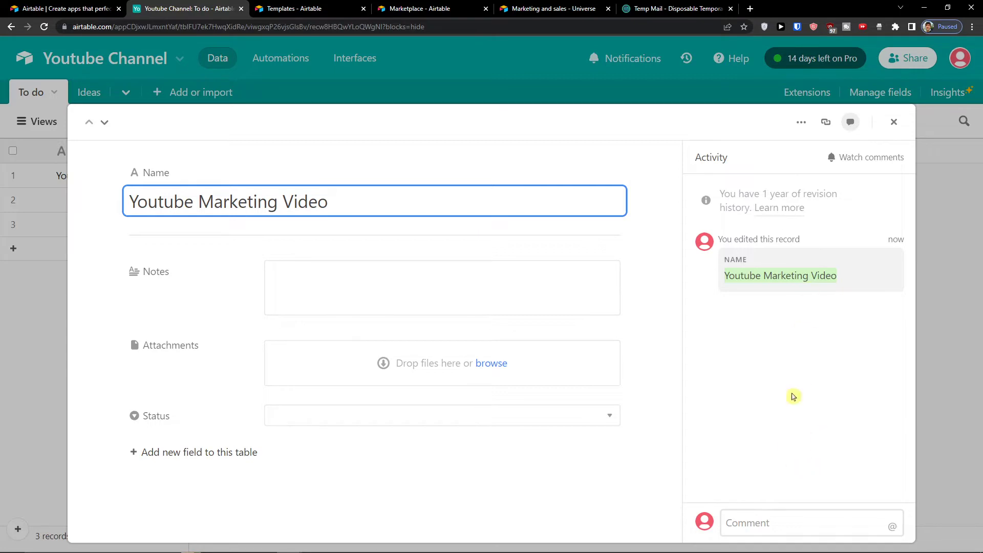
click(894, 121)
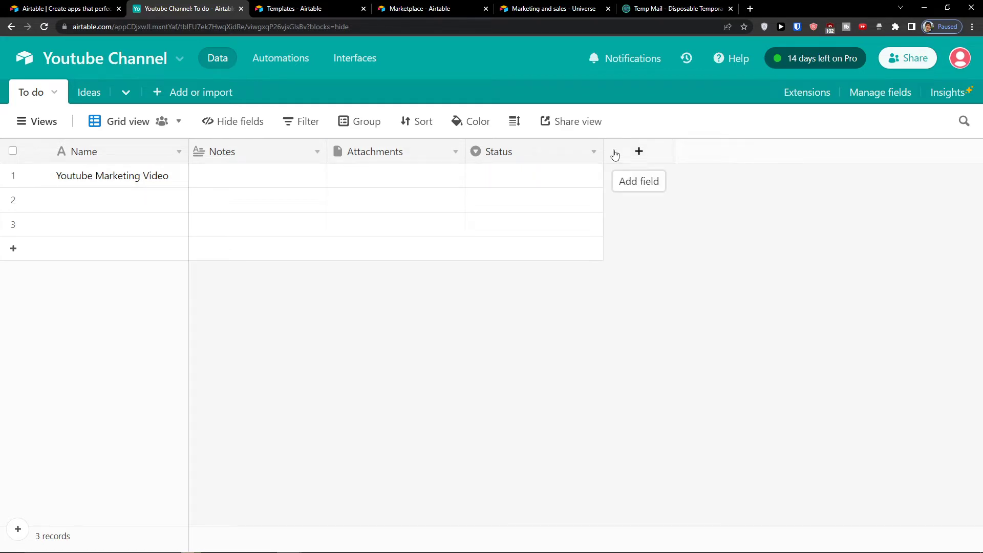
Step: Rename the Notes field to 'Subtask'
click(243, 156)
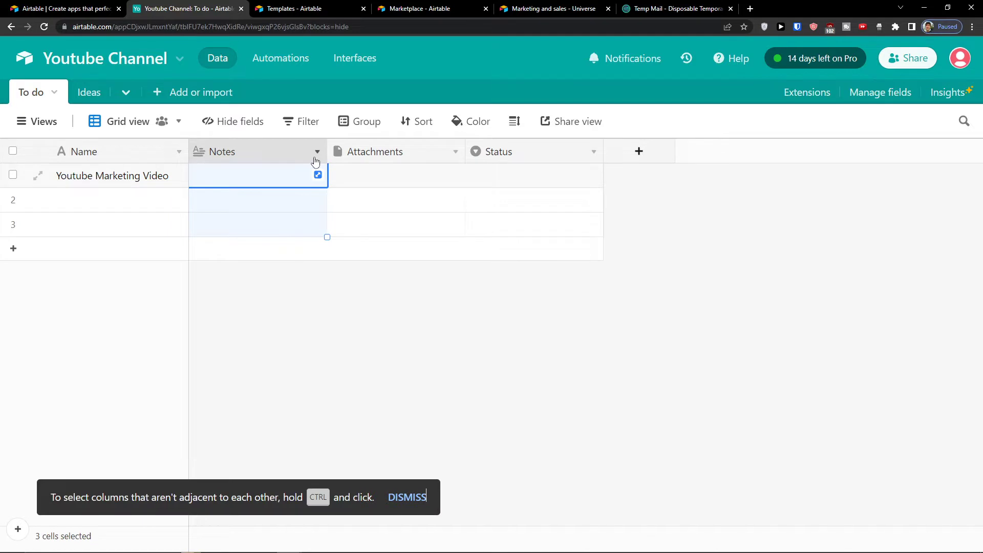
click(318, 152)
click(289, 199)
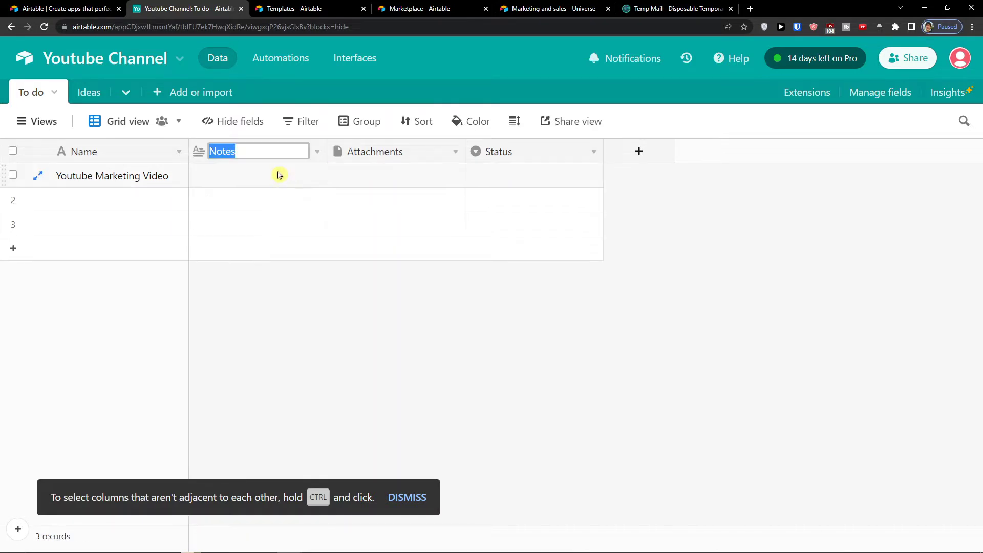
text(Subtask)
key(Return)
Step: Enable rich text formatting on the Subtask field and save it
click(317, 152)
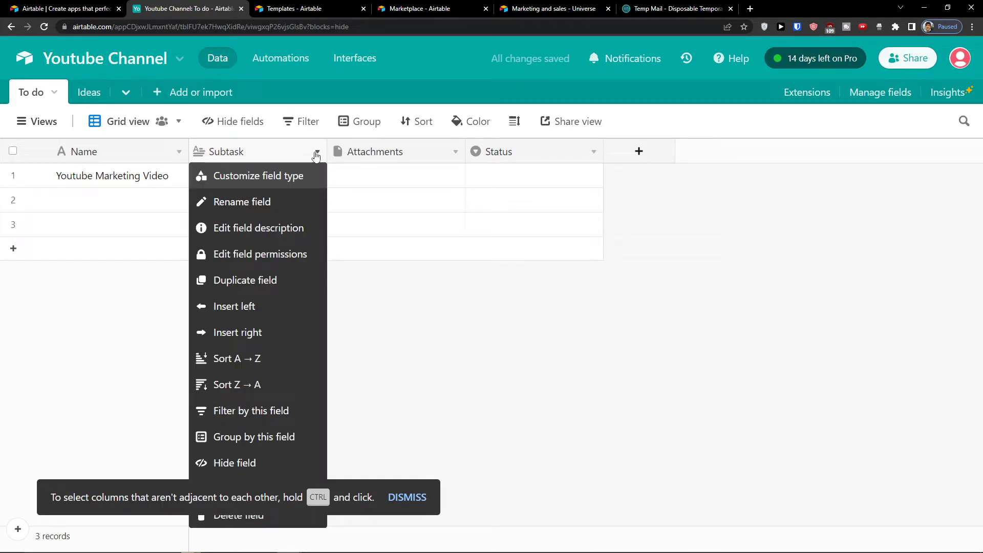
click(289, 176)
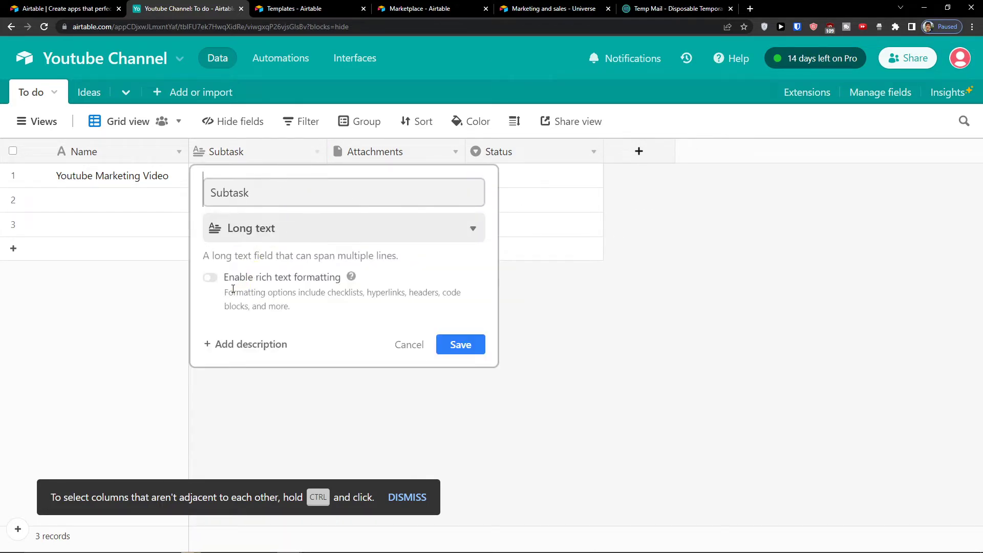
click(210, 281)
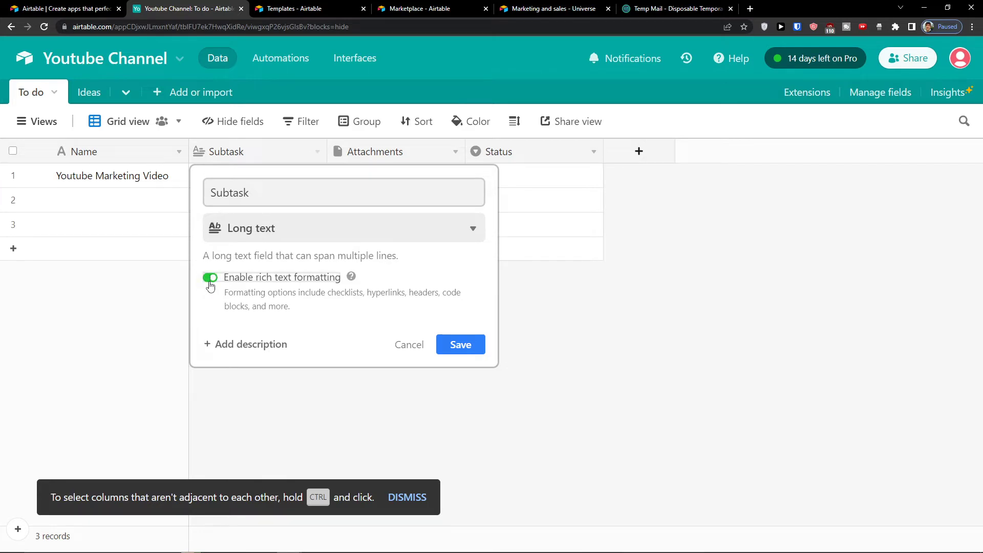
click(442, 353)
click(226, 175)
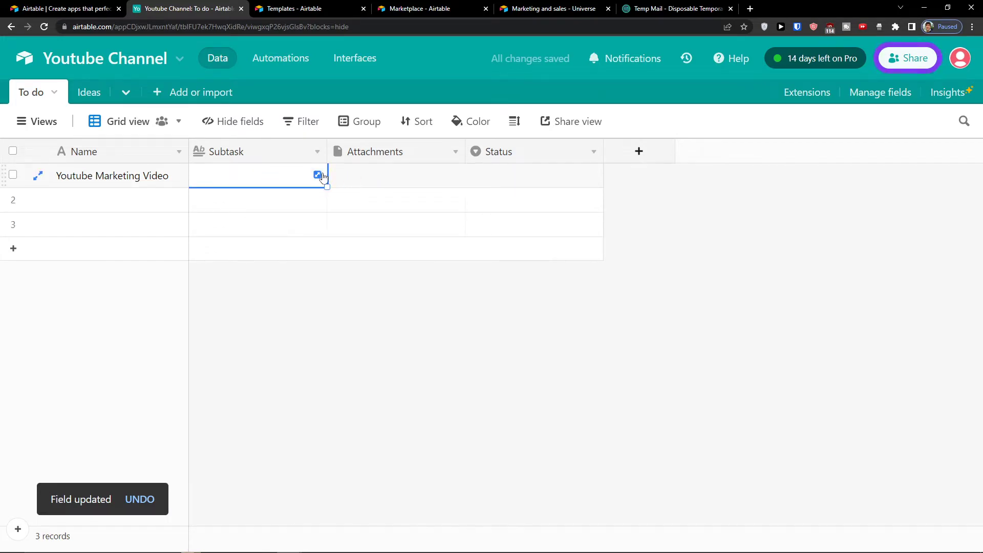
Step: Make row 1's Subtask a checklist with items 'Youtube Title' and 'Youtube Description'
click(317, 175)
click(340, 161)
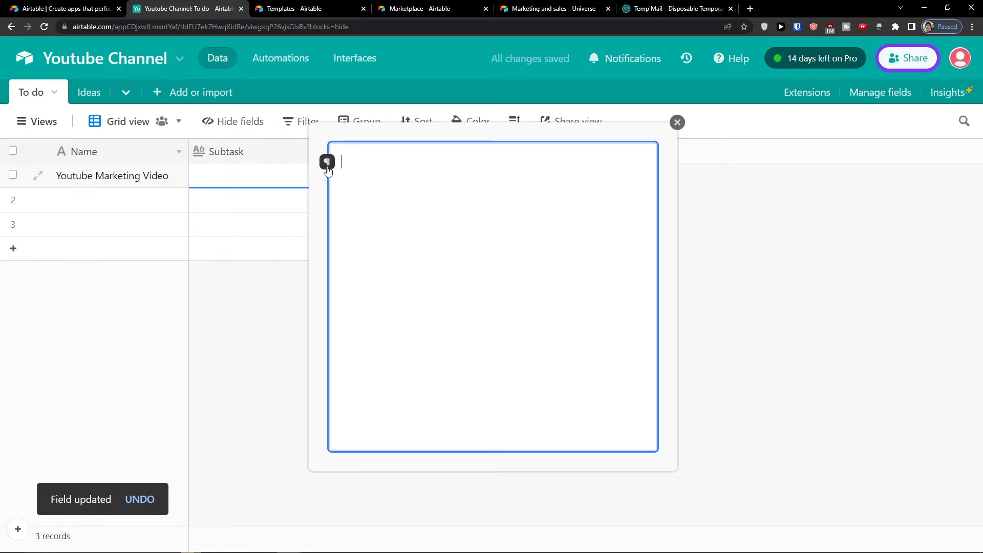
click(327, 160)
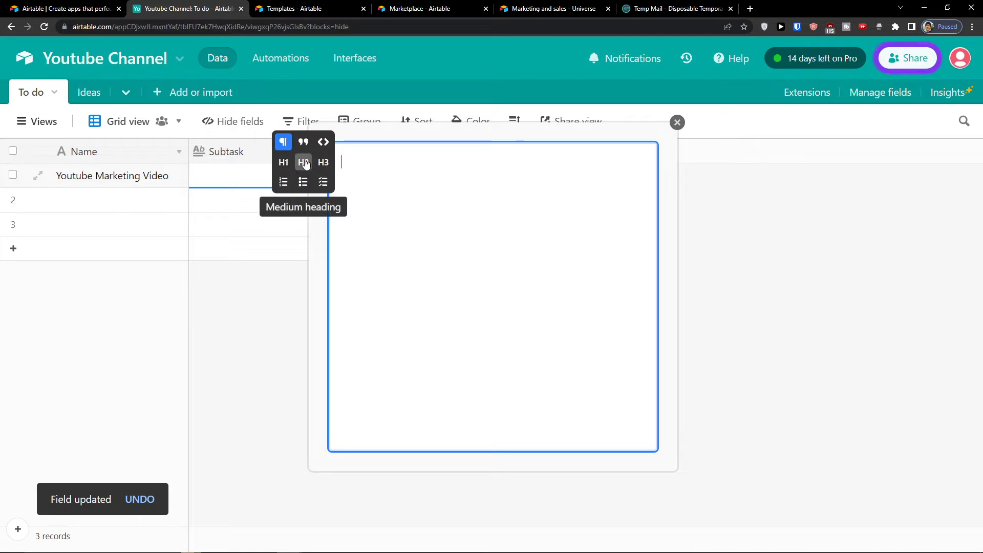
click(322, 183)
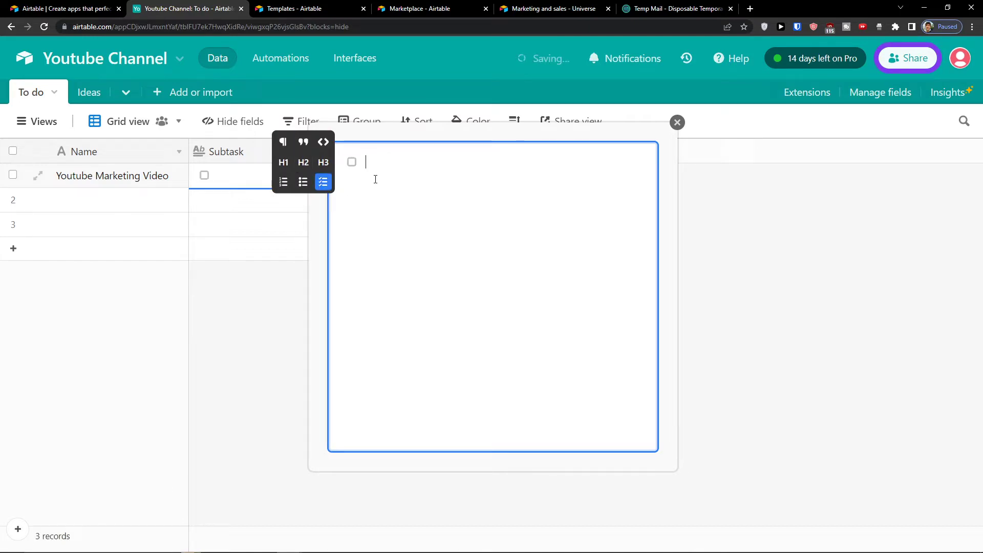
text(Youtube Title)
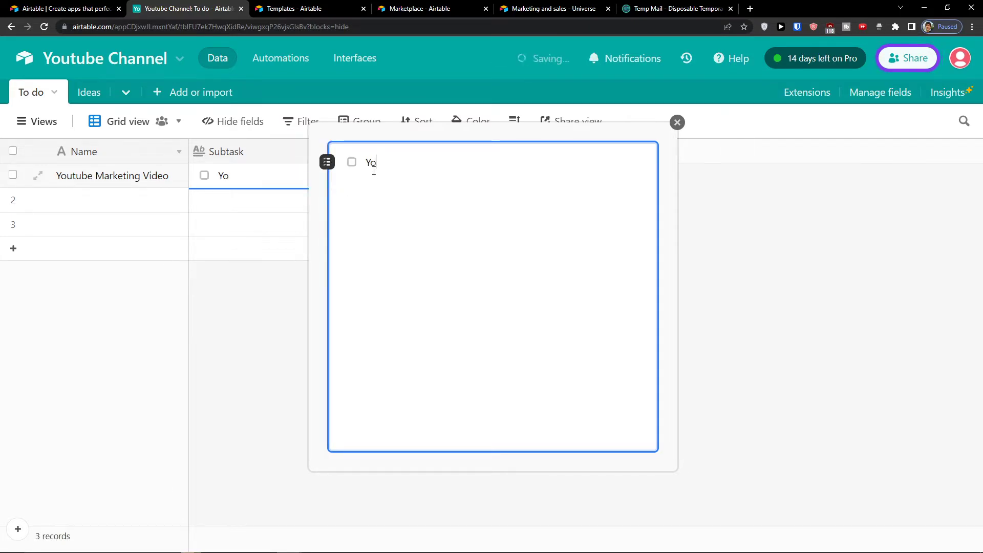
key(Return)
text(Youtube Title)
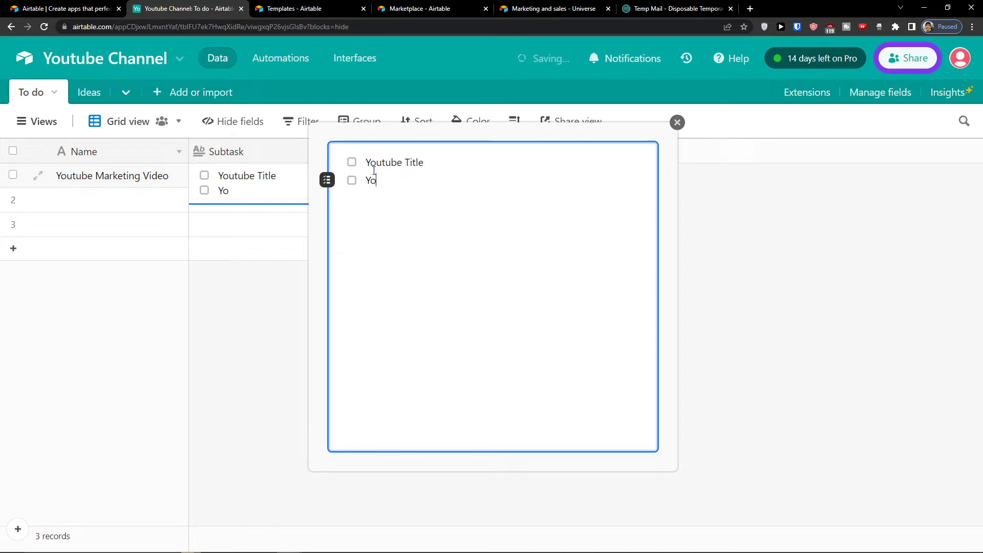
text( Description)
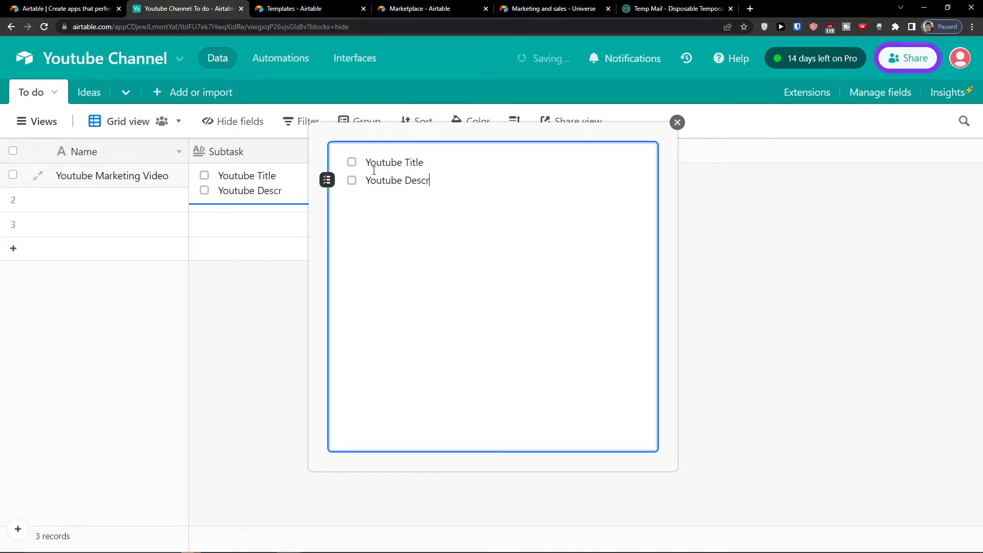
key(Return)
key(BackSpace)
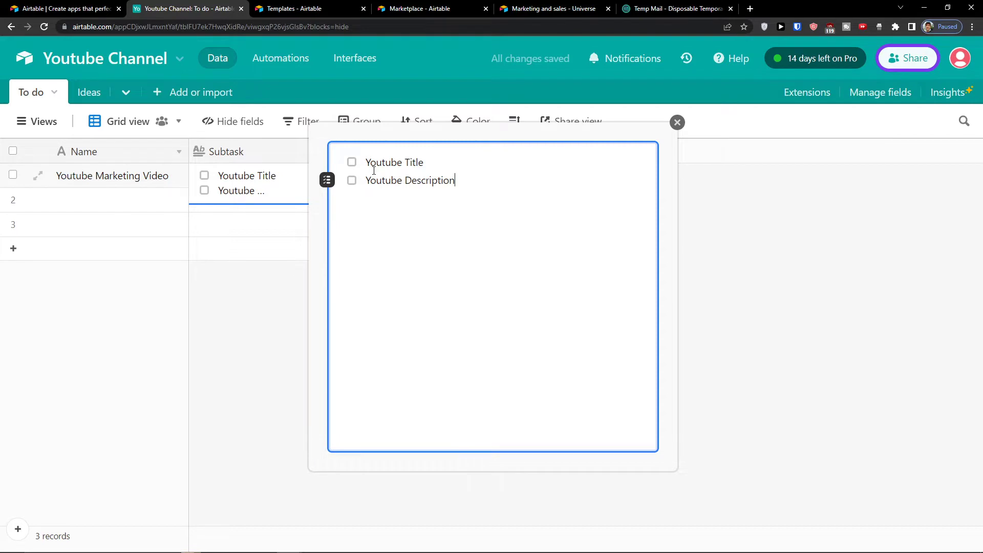
click(229, 280)
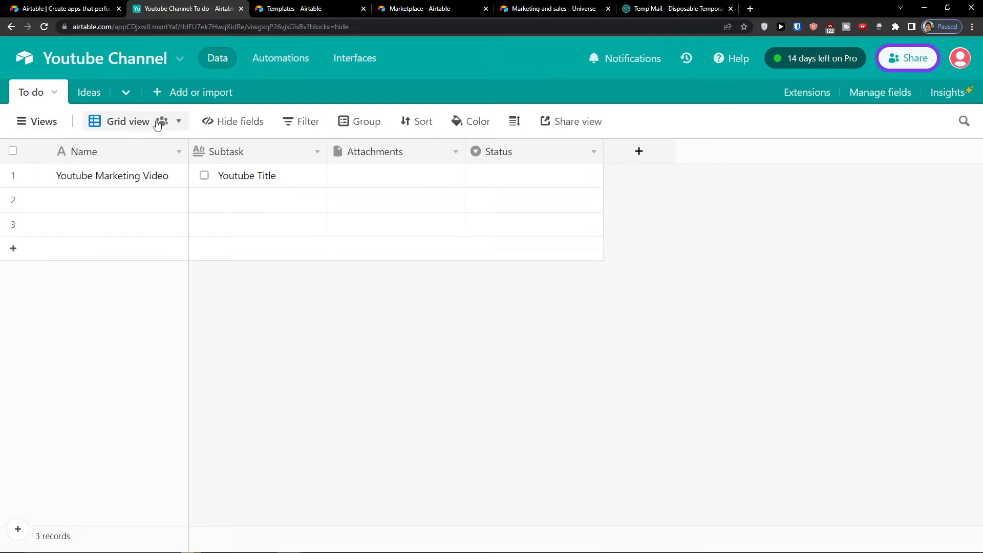
Step: Set row 1's Status to Todo
click(407, 173)
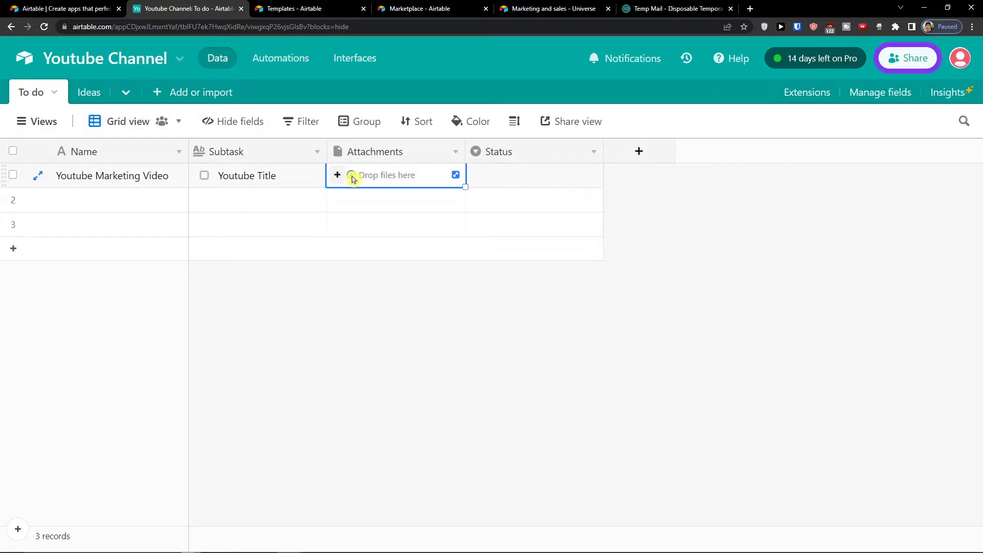
click(502, 177)
click(506, 178)
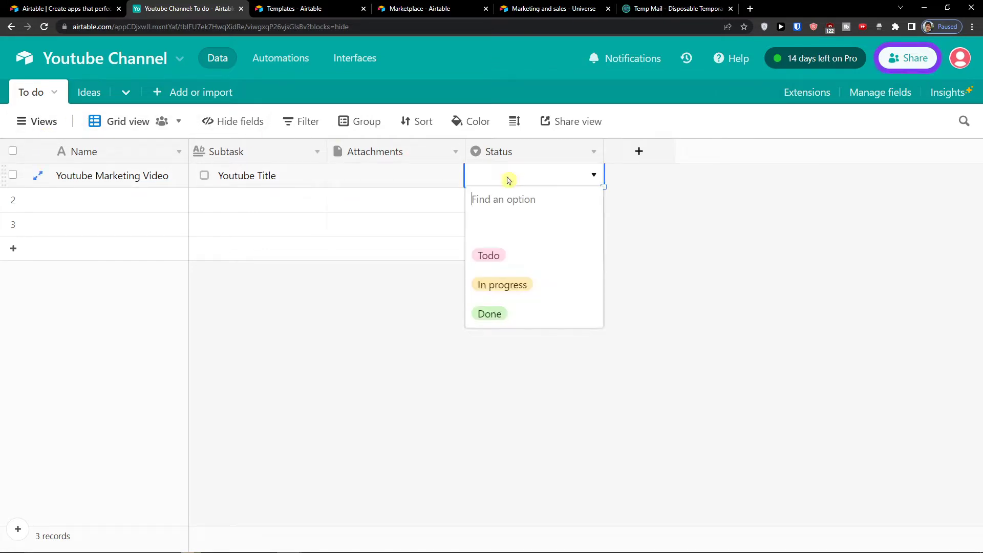
click(497, 259)
click(413, 308)
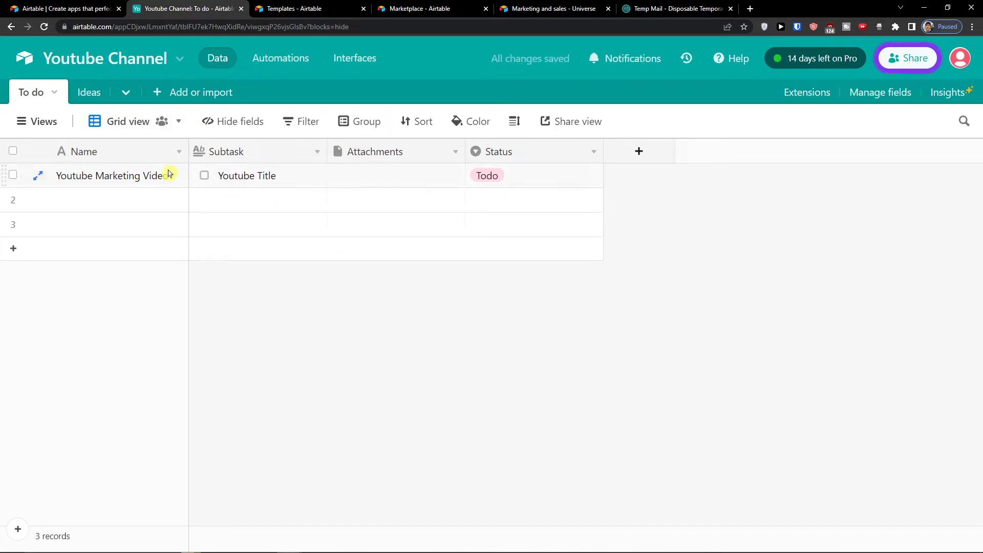
Step: Hide the Attachments field, then show it again in the grid
click(236, 128)
click(237, 128)
click(236, 129)
click(216, 206)
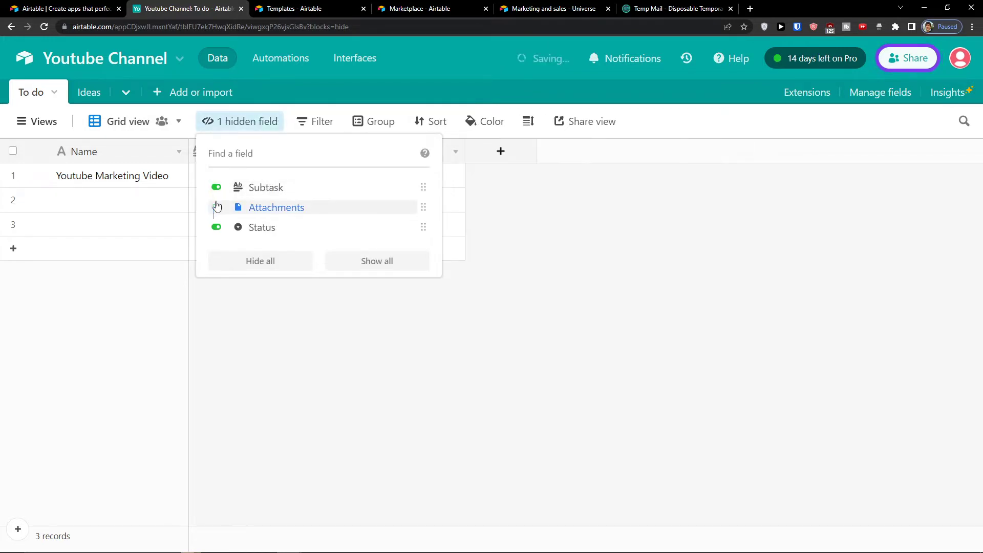
click(215, 301)
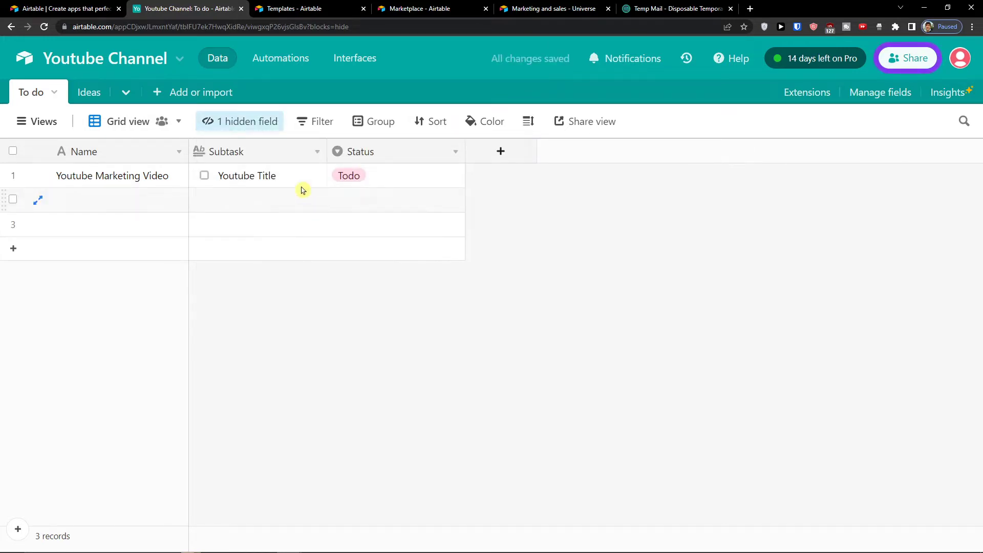
click(237, 130)
click(223, 209)
Step: Group the records by Status, then remove the grouping
click(305, 128)
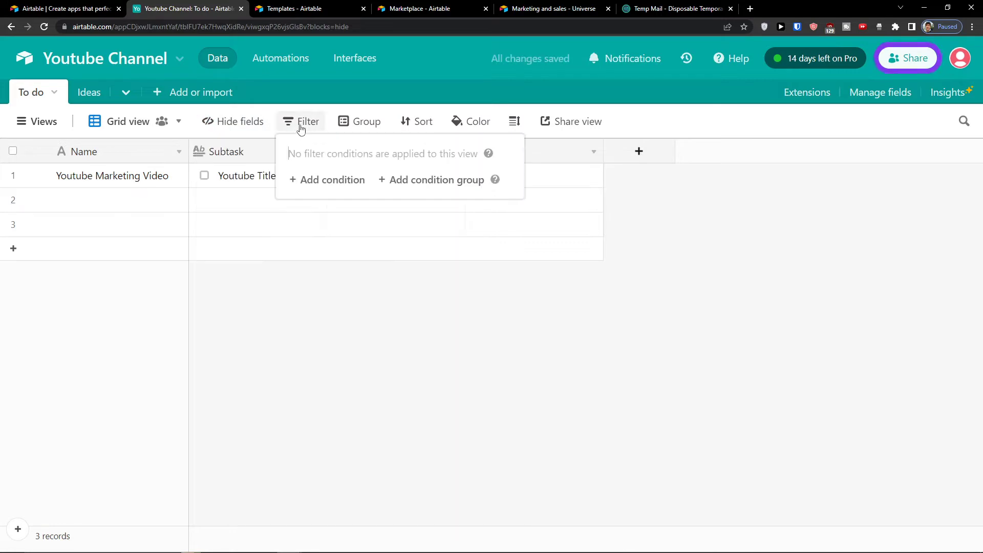
click(364, 121)
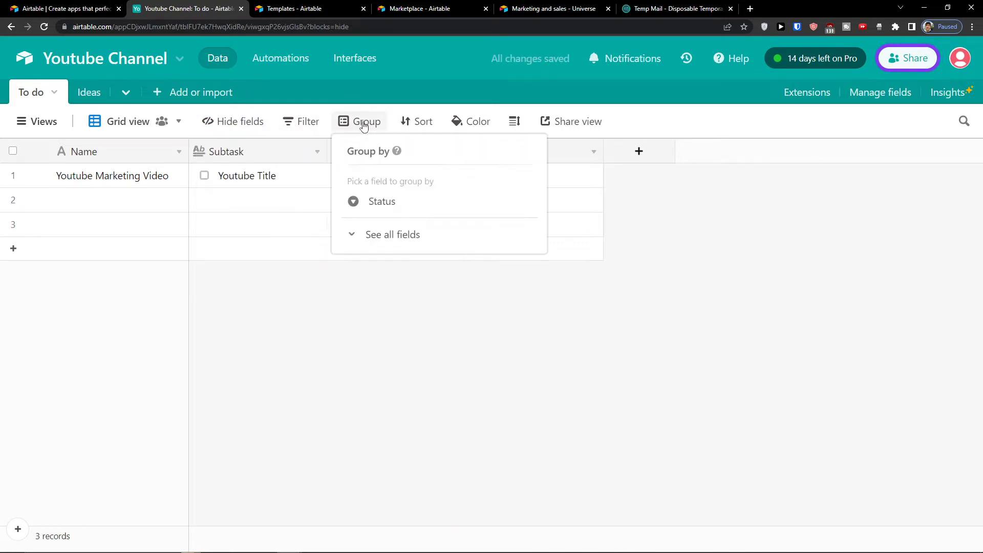
click(395, 214)
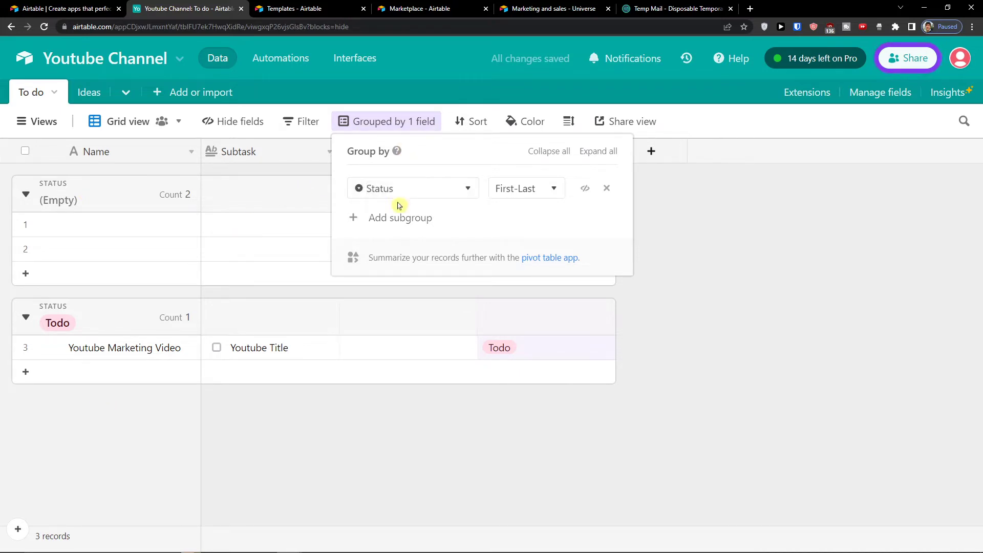
click(607, 188)
key(Escape)
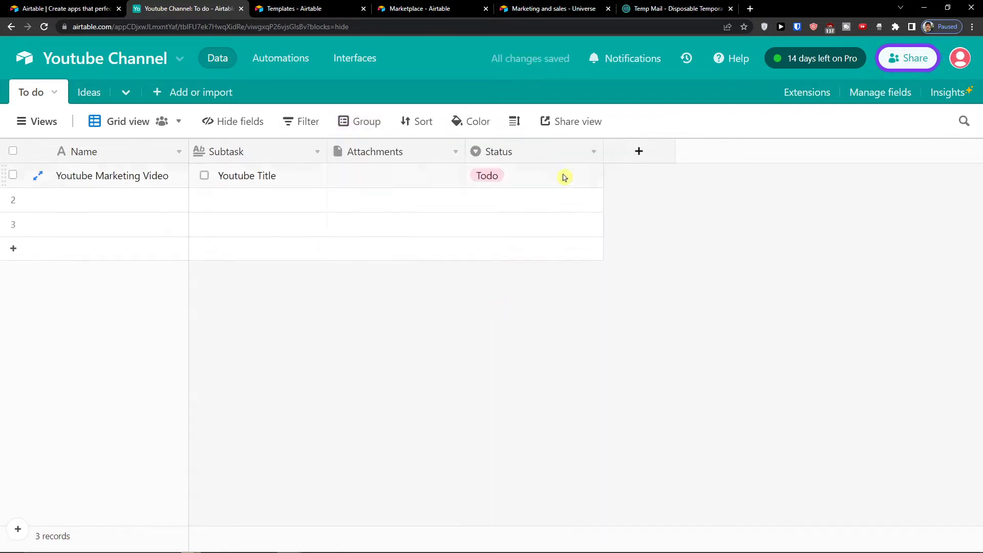
Step: Name rows 2 and 3 'Youtube business video' and 'How to make money on Youtube', widening the Name column
double_click(548, 182)
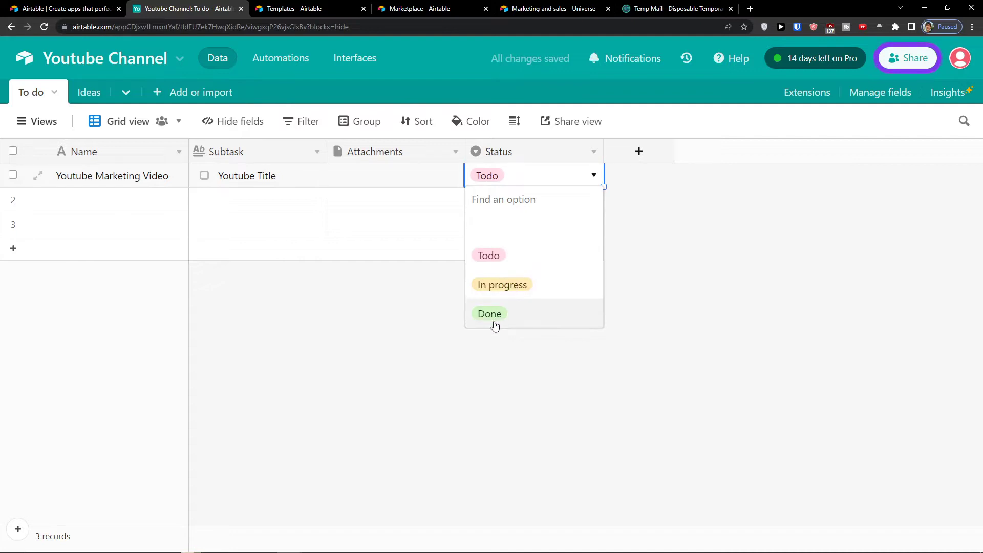
click(362, 134)
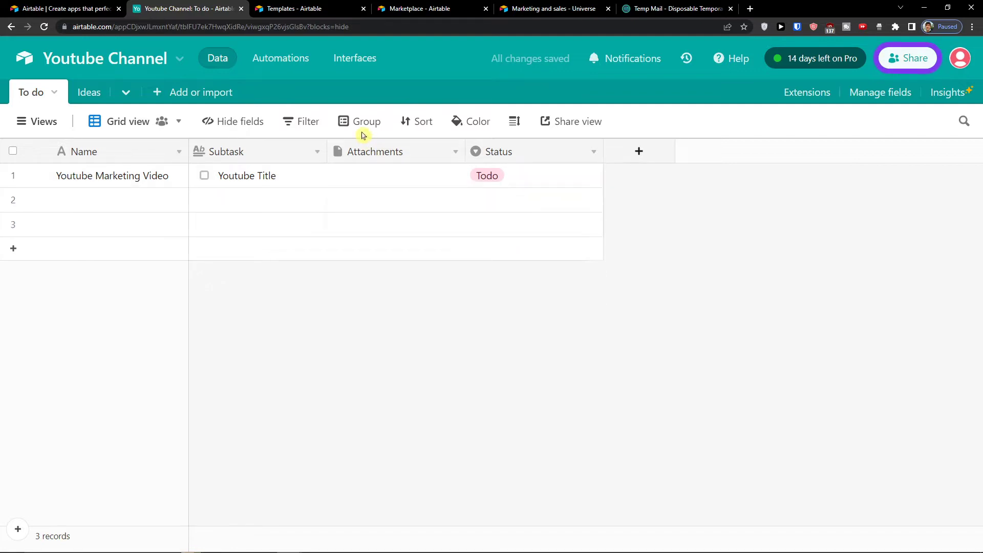
double_click(129, 197)
text(Y)
key(BackSpace)
key(BackSpace)
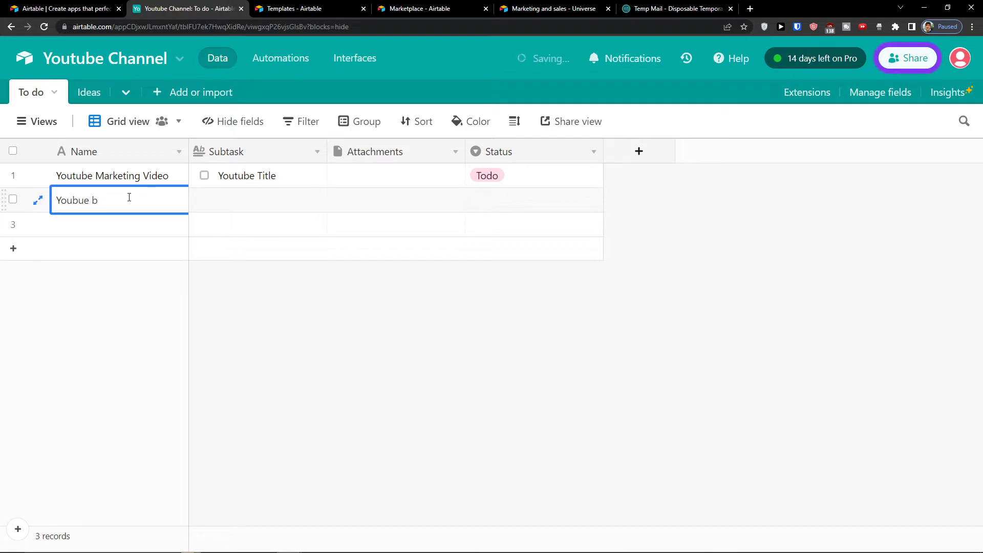
key(BackSpace)
text(tube business video)
key(Return)
text(How to)
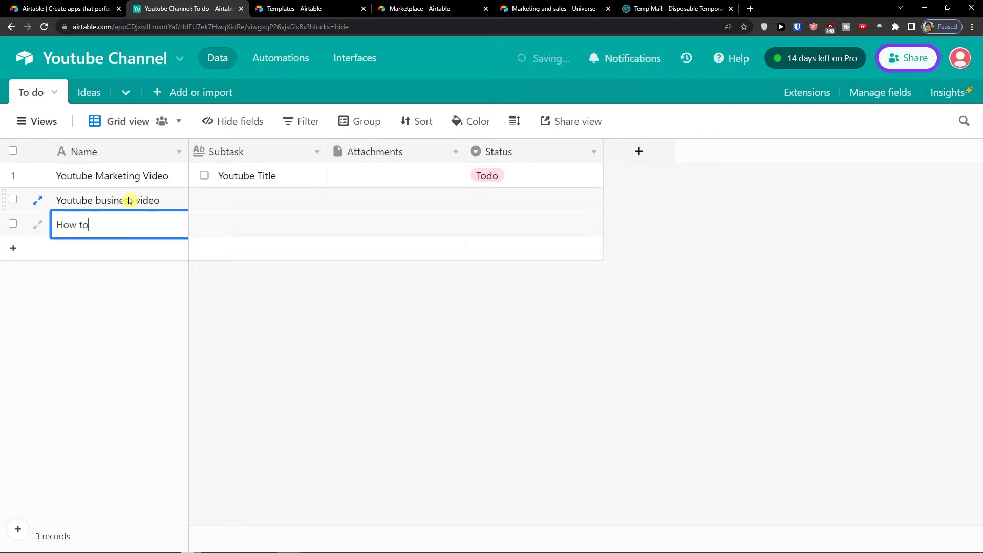
text( make money on Yout)
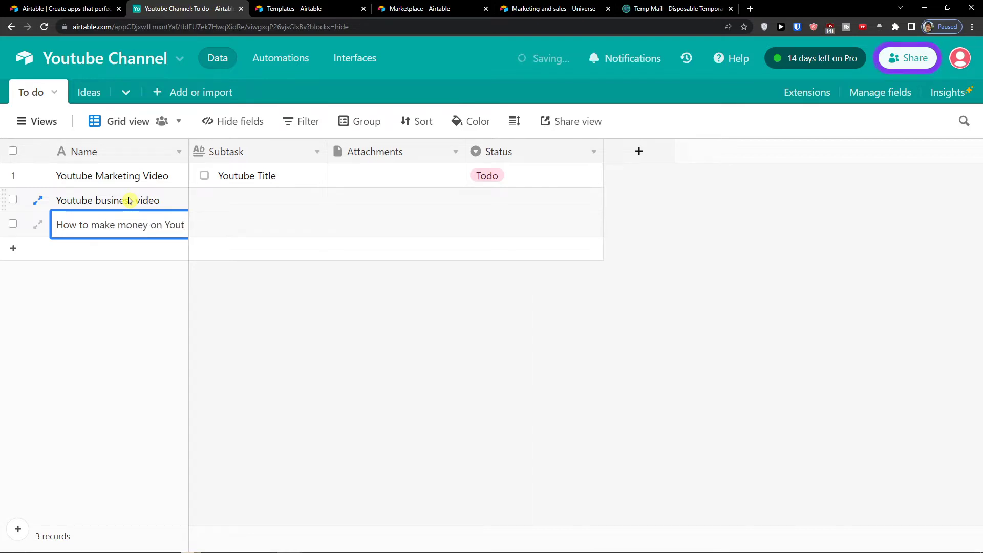
drag(189, 150, 271, 150)
click(281, 330)
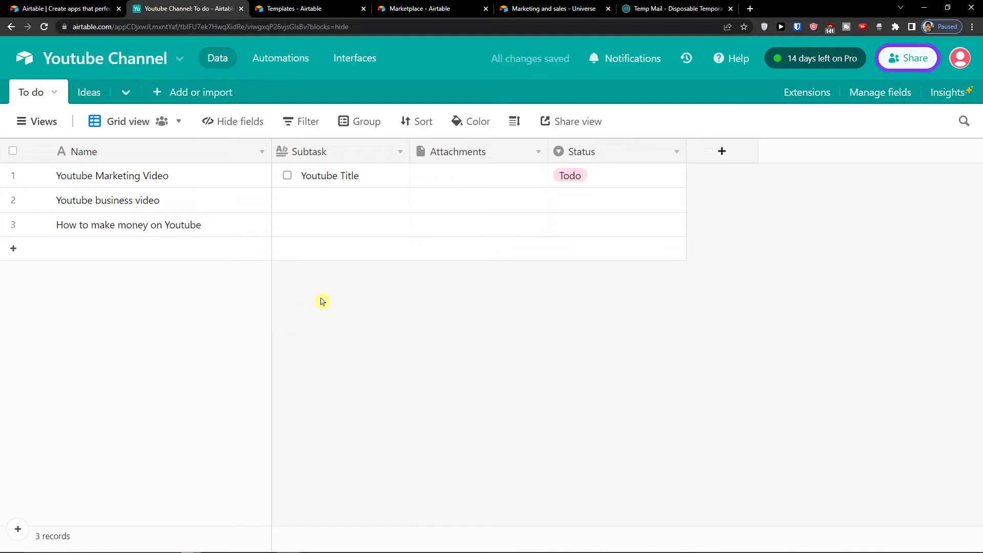
Step: Set row 2's Status to In progress and row 3's Status to Done
click(344, 128)
click(684, 212)
click(635, 200)
click(627, 201)
click(587, 308)
click(599, 235)
click(587, 231)
click(567, 360)
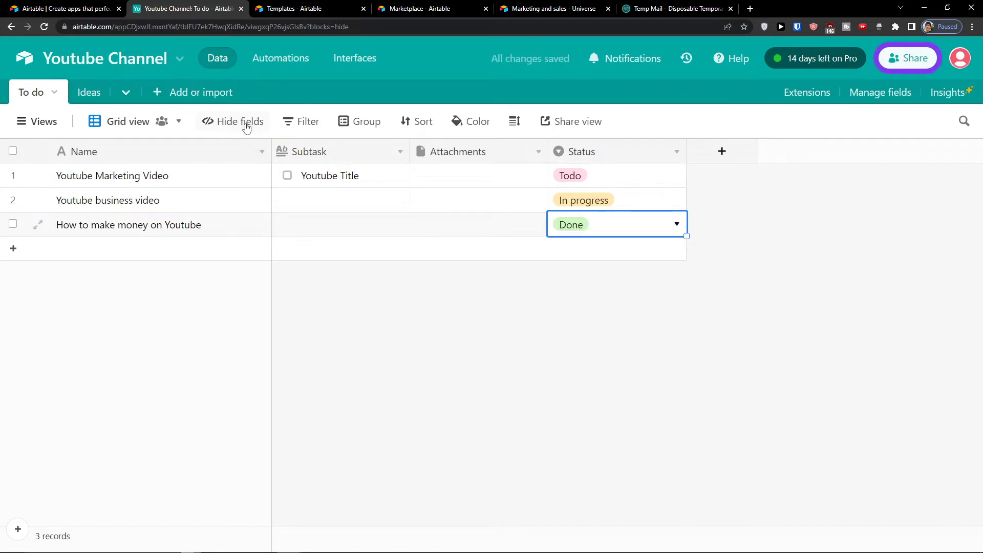
Step: Group the To do records by the Status field
click(359, 122)
click(382, 200)
click(796, 336)
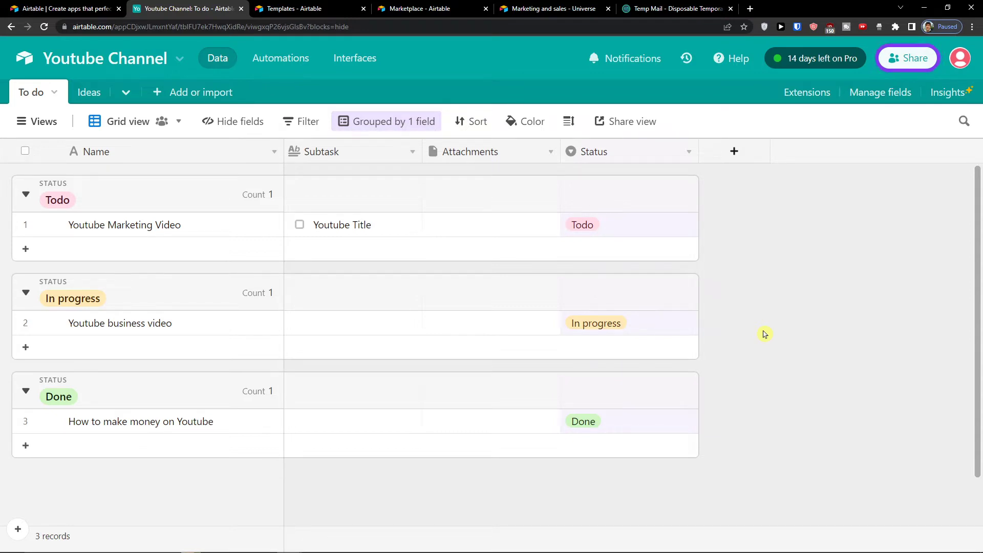
click(475, 123)
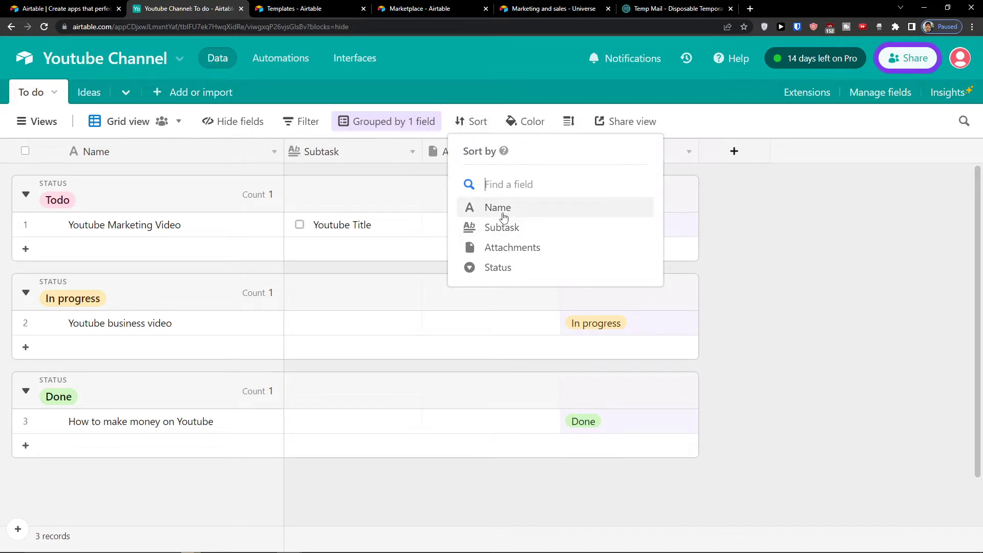
Step: Colour records by Status, then turn that colouring off again
click(519, 122)
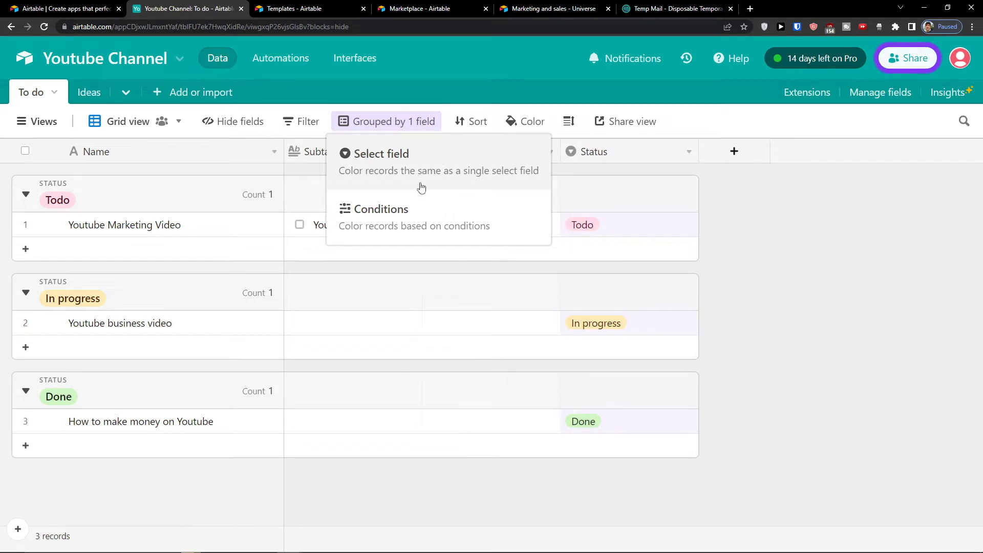
click(414, 169)
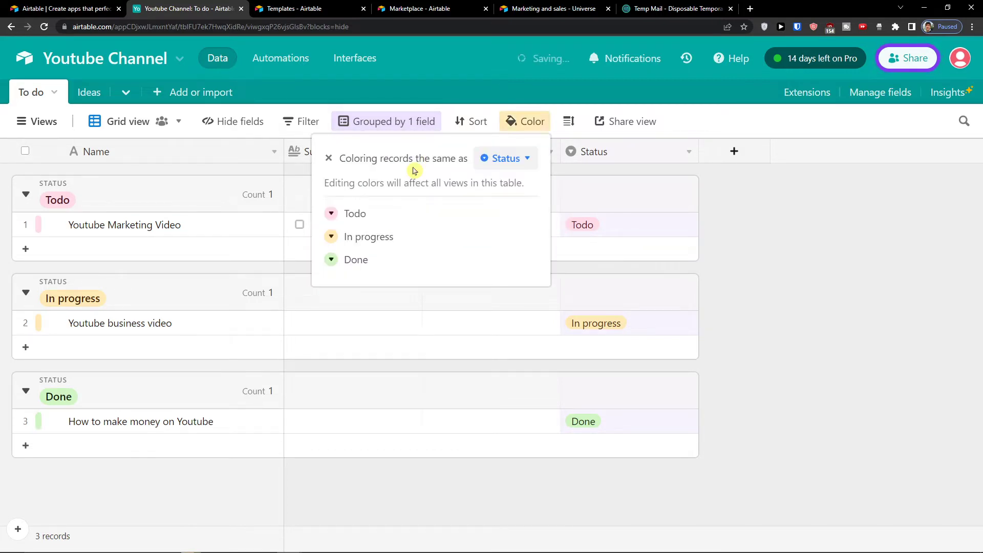
click(519, 120)
click(519, 119)
click(333, 159)
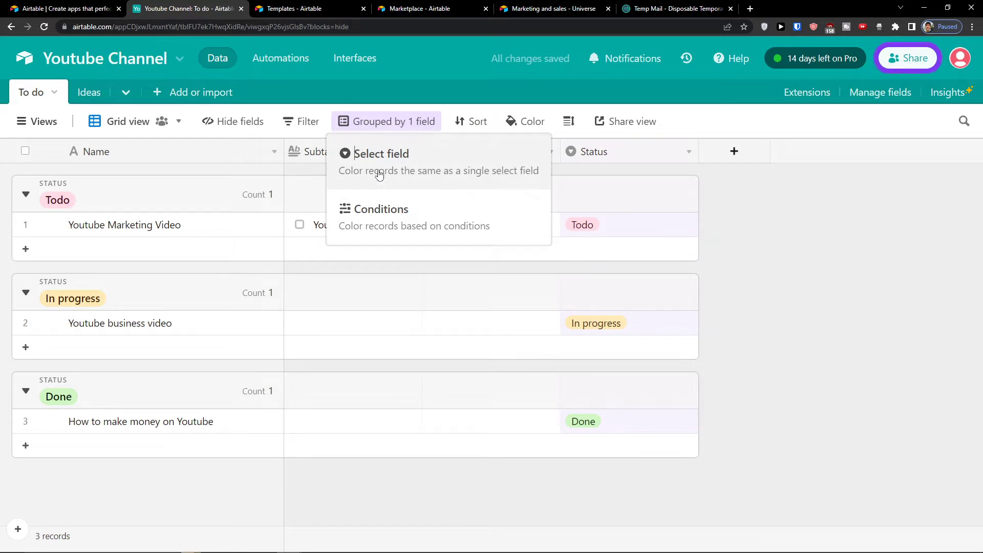
Step: Change the grid's row height to Medium
click(569, 121)
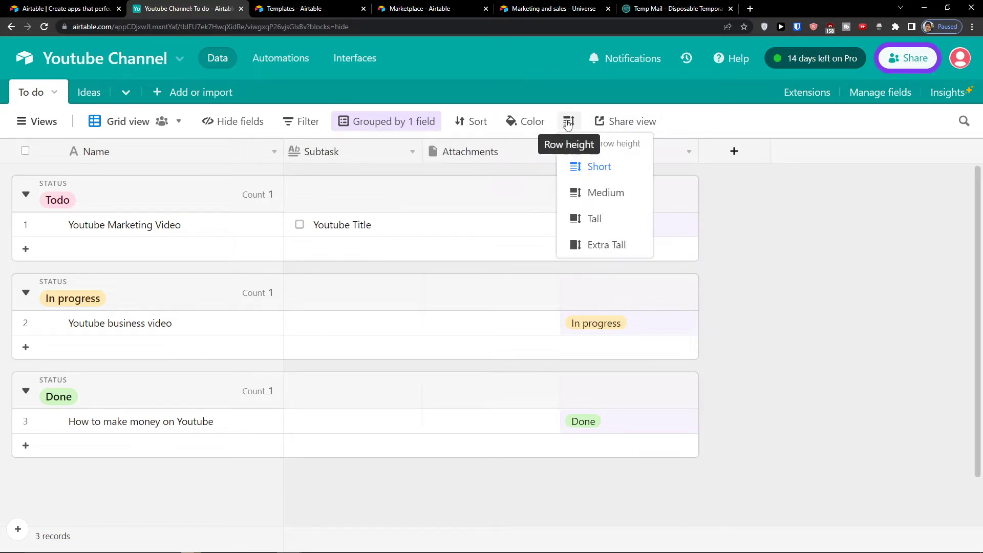
click(585, 194)
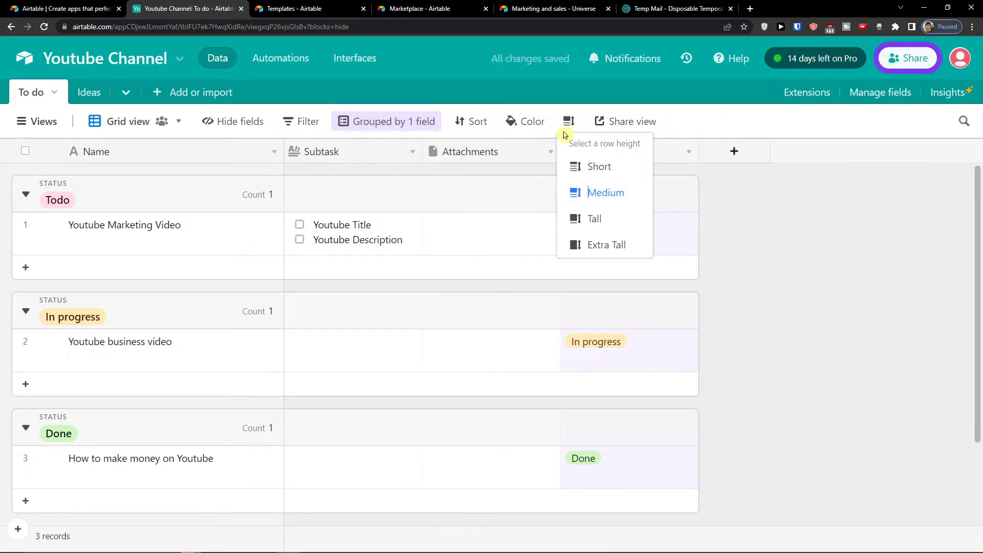
click(617, 125)
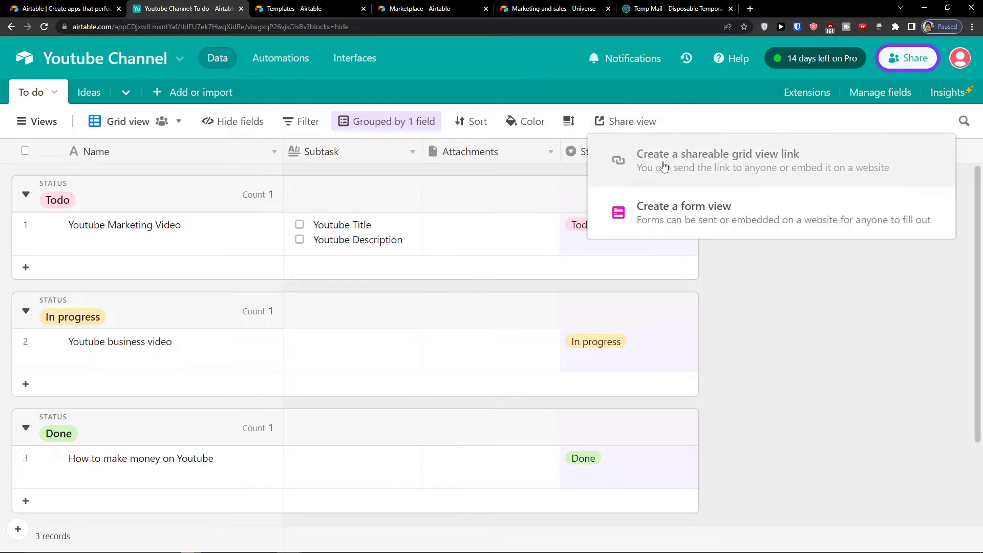
Step: Remove the Status grouping and start a new field
click(399, 119)
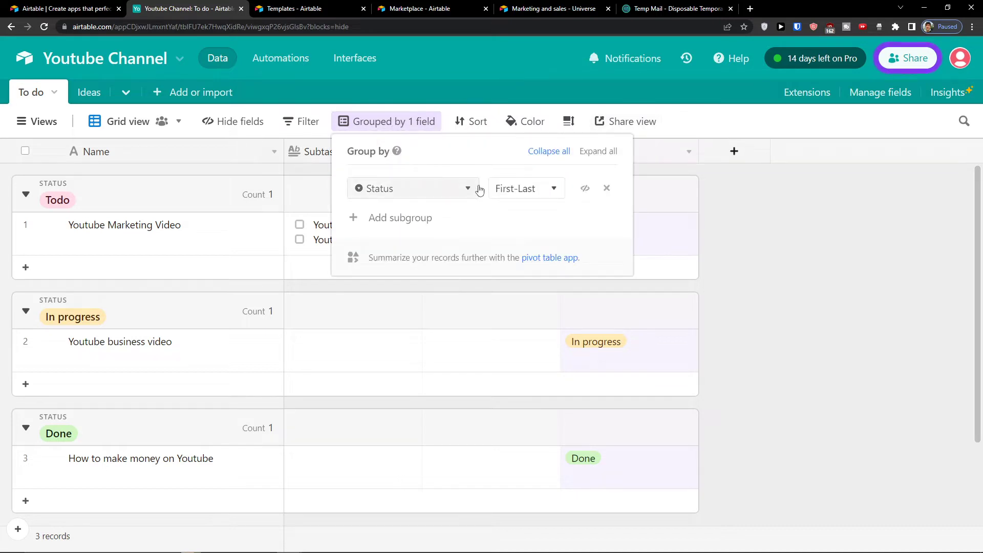
click(608, 188)
click(792, 196)
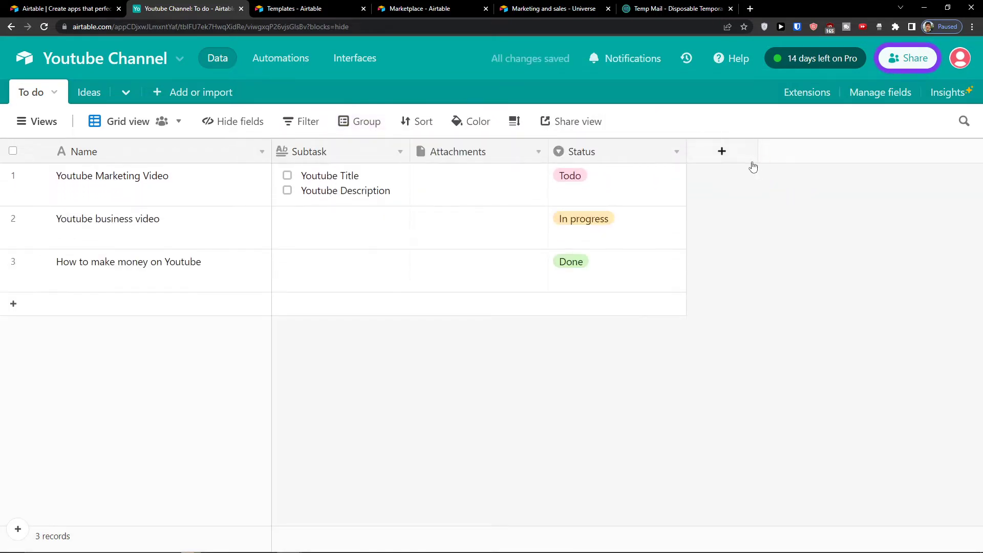
click(724, 151)
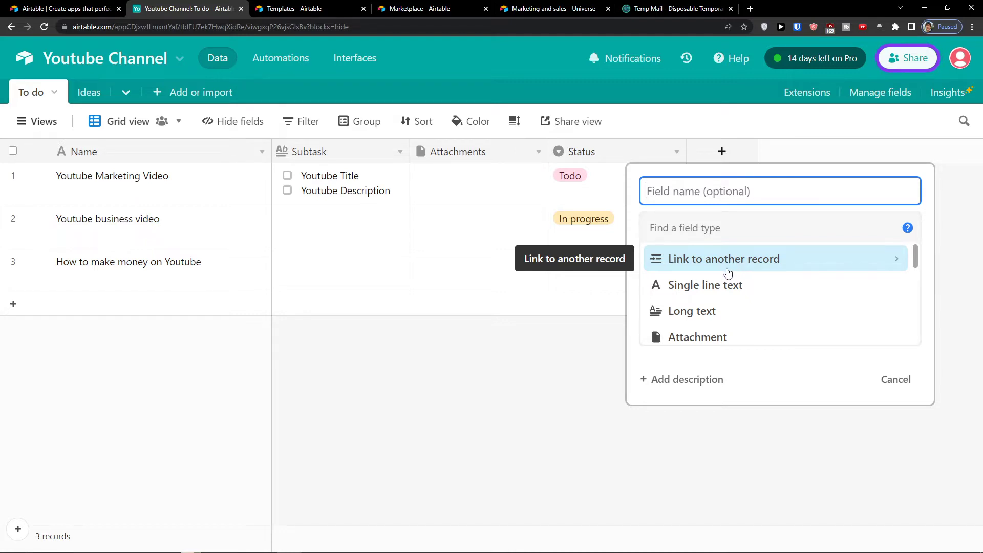
Step: Create an Ideas field linking to the Ideas table, with a Name lookup
click(681, 262)
click(678, 286)
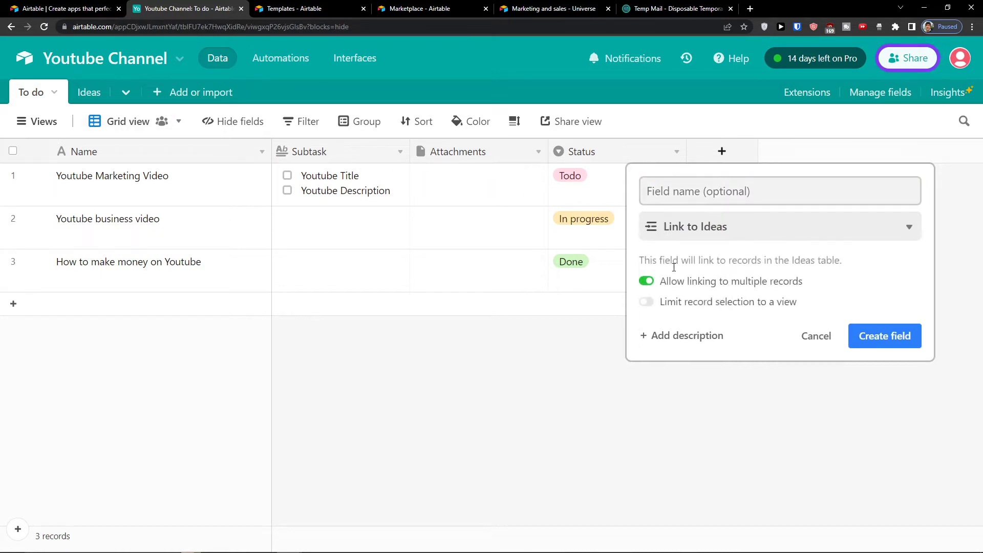
click(898, 336)
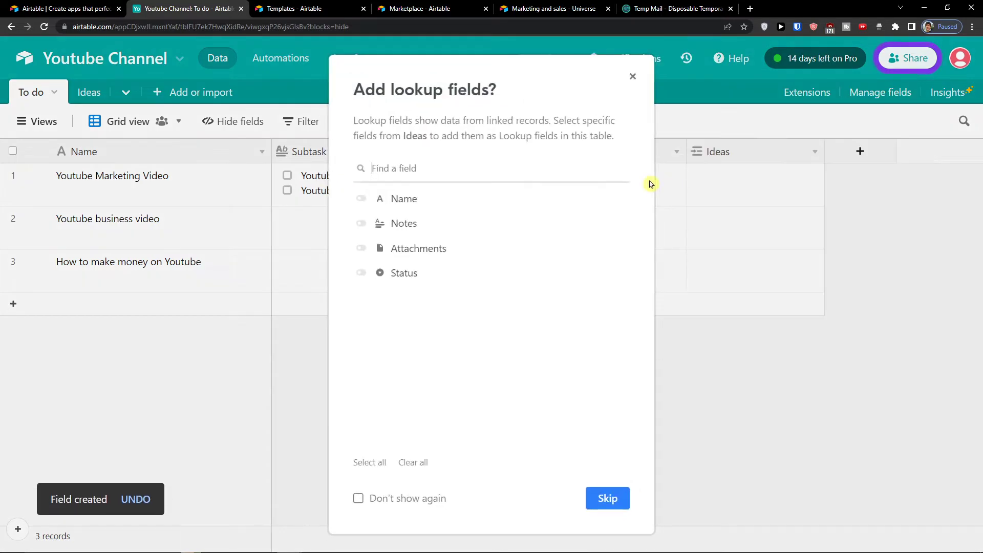
click(529, 198)
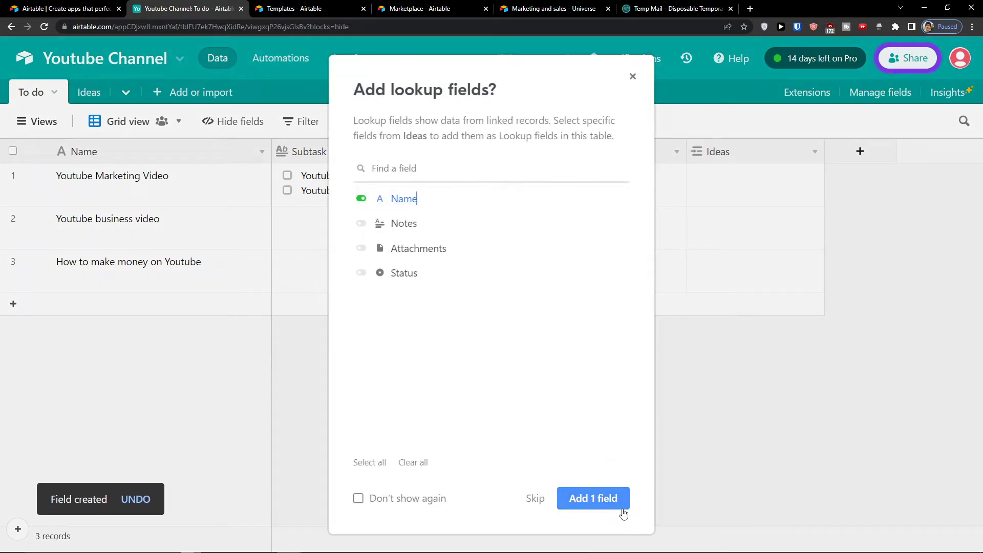
click(606, 499)
Step: Delete the Name (from Ideas) lookup column and glance at the Ideas record picker
click(860, 185)
click(776, 183)
click(854, 184)
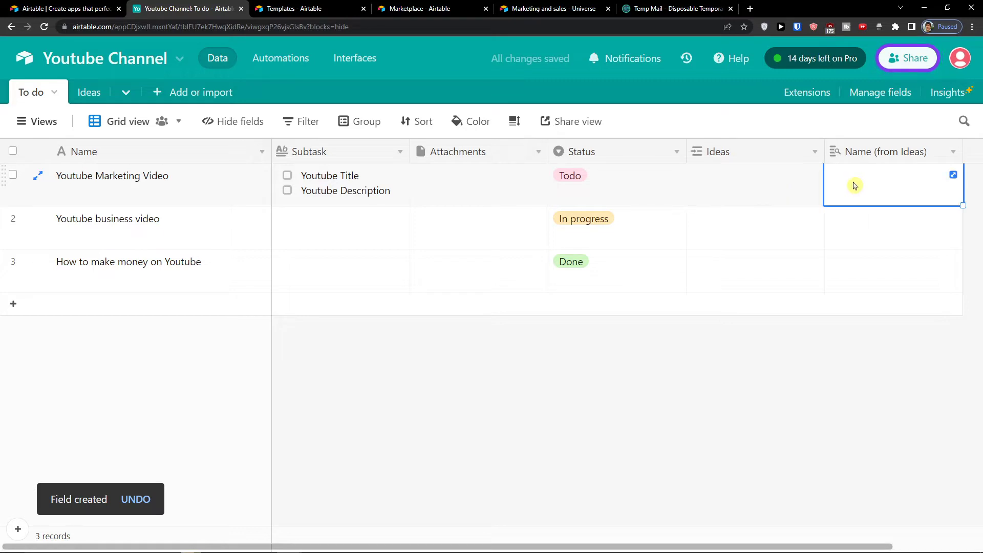
click(953, 153)
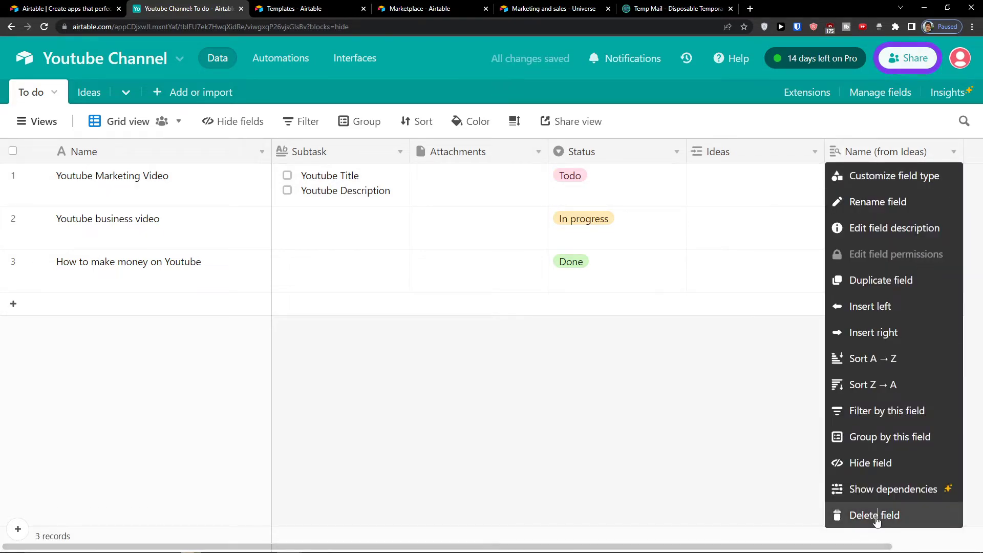
click(859, 514)
click(697, 174)
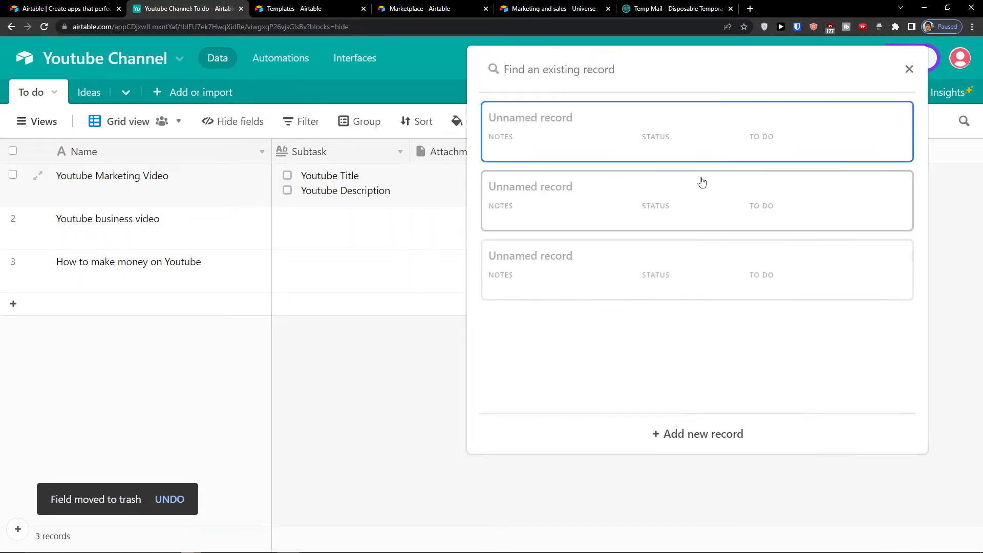
click(909, 69)
Step: In the Ideas table, enter a person's name as the first record's name
click(90, 93)
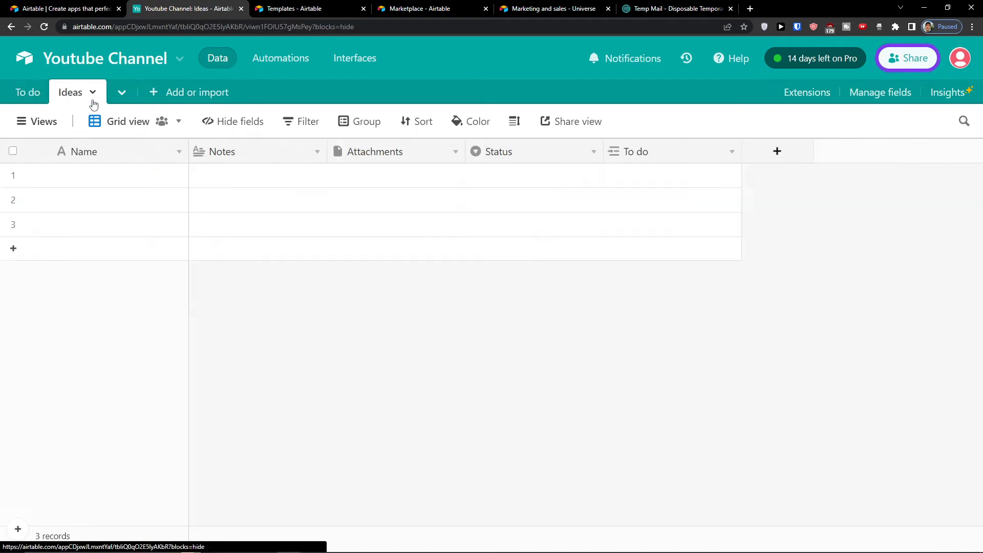
double_click(144, 178)
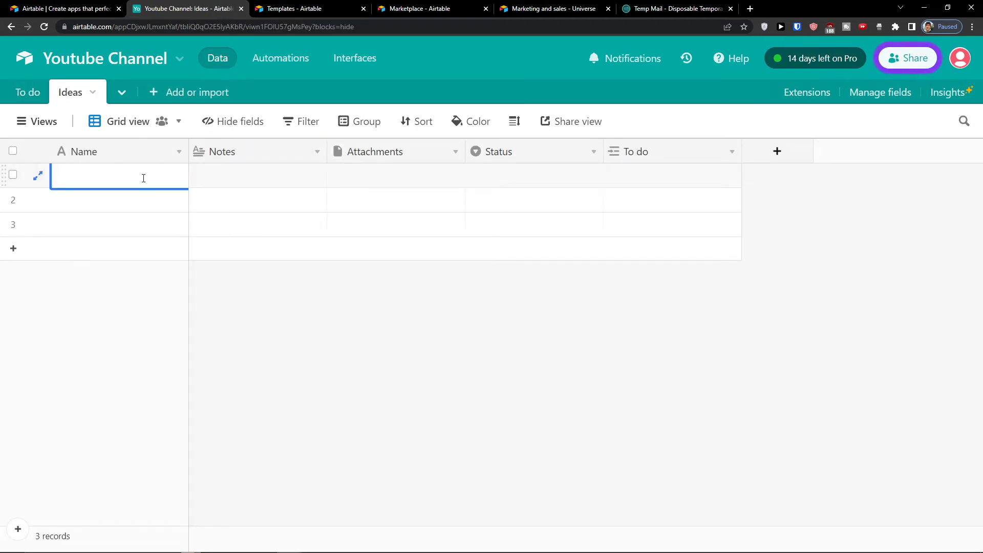
key(Return)
Step: Link that newly named Ideas record to row 1 of the To do table
click(28, 92)
click(739, 200)
click(698, 182)
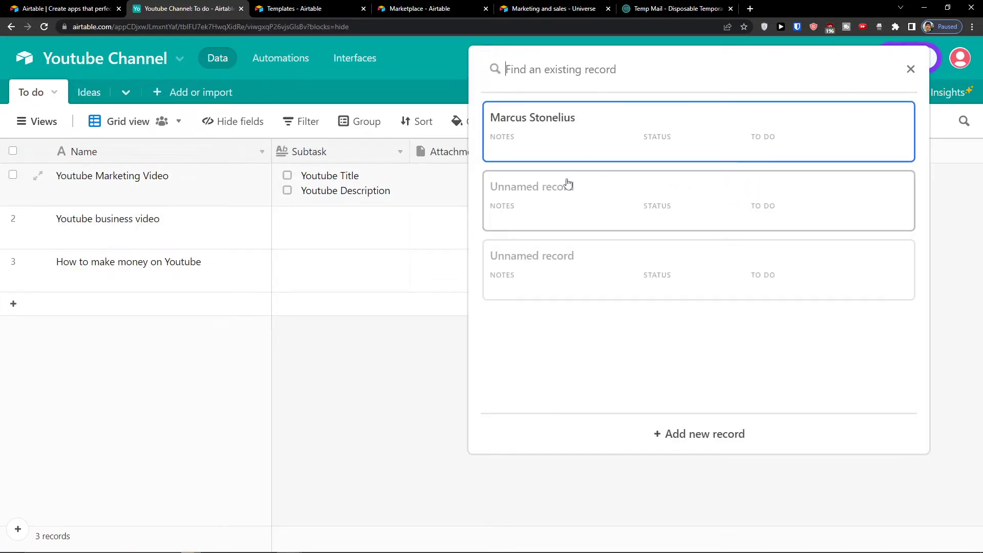
click(574, 147)
click(719, 403)
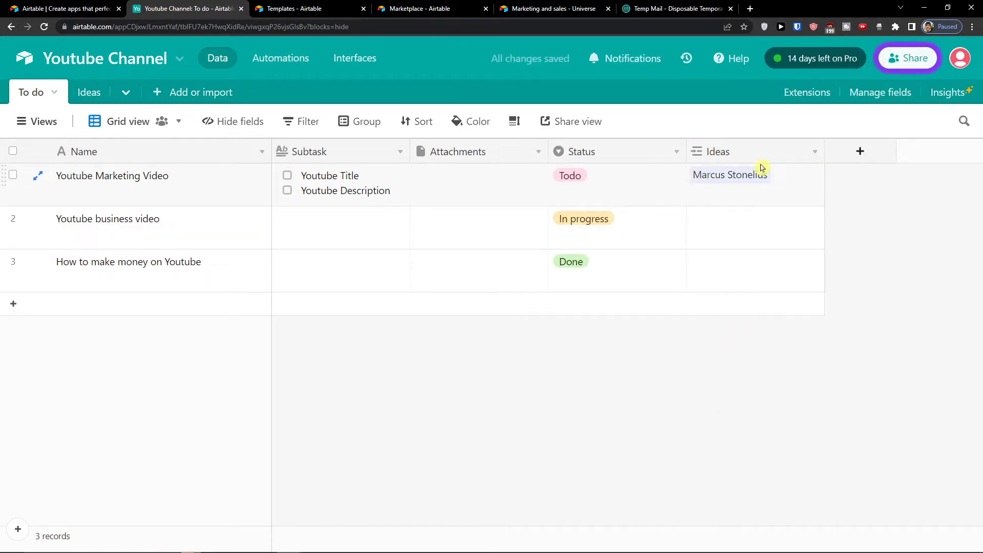
Step: Delete the Ideas link field and start adding a new field
click(813, 153)
click(806, 154)
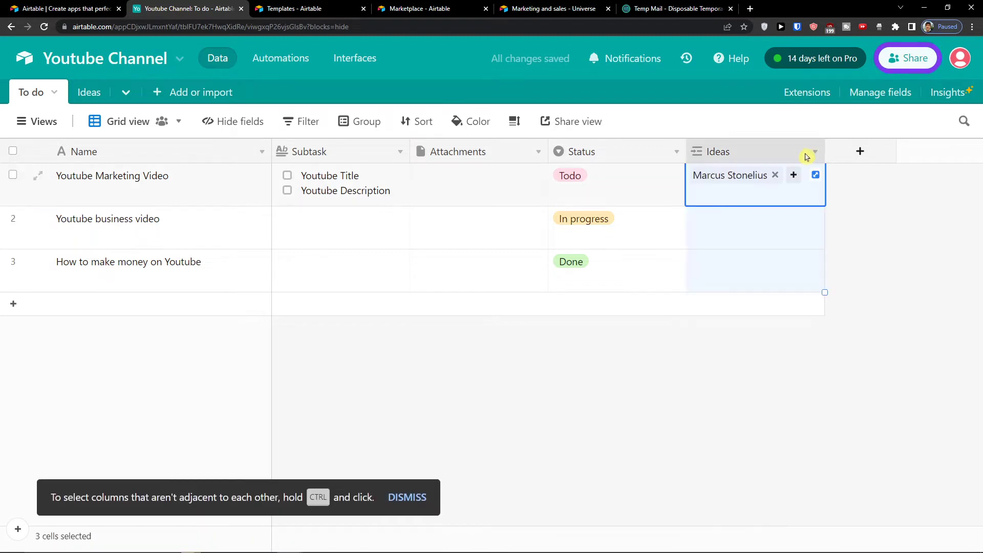
click(815, 152)
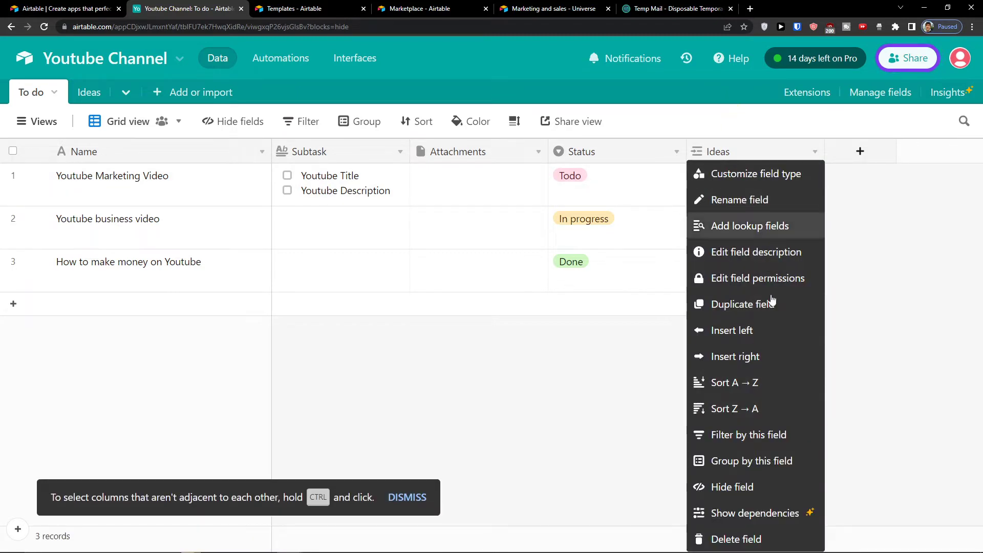
click(806, 539)
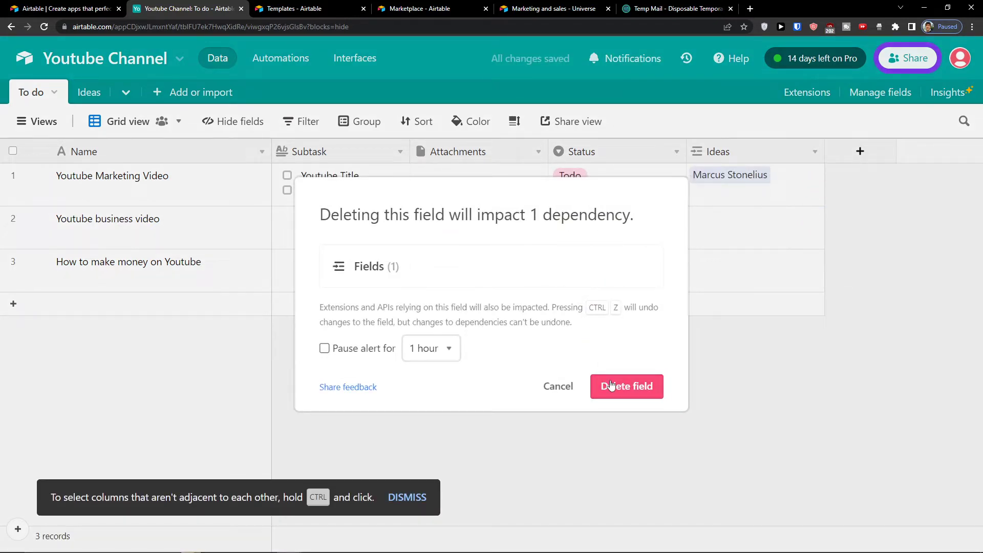
click(628, 387)
click(713, 161)
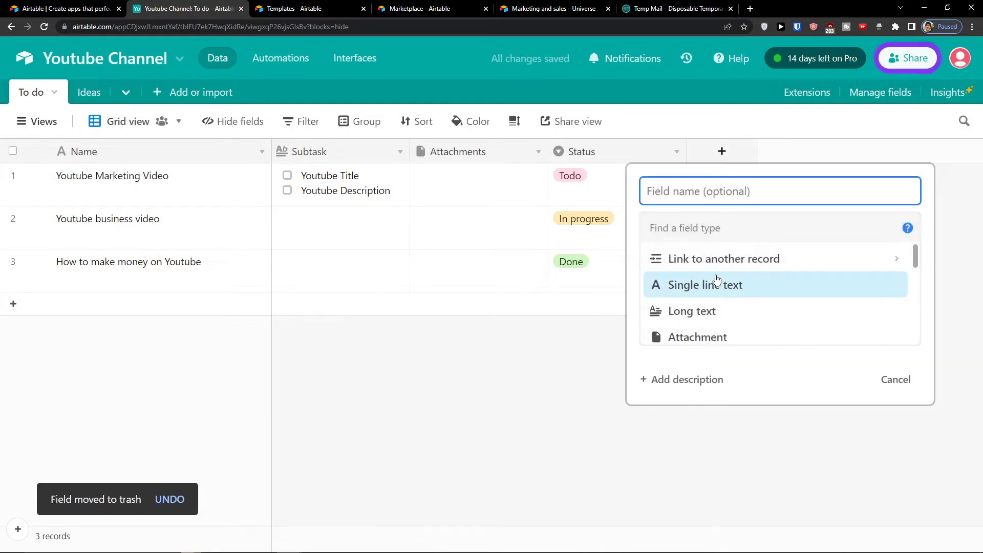
Step: Create a Done checkbox field and tick it for the first video
scroll(719, 269, down, 2)
scroll(718, 262, up, 2)
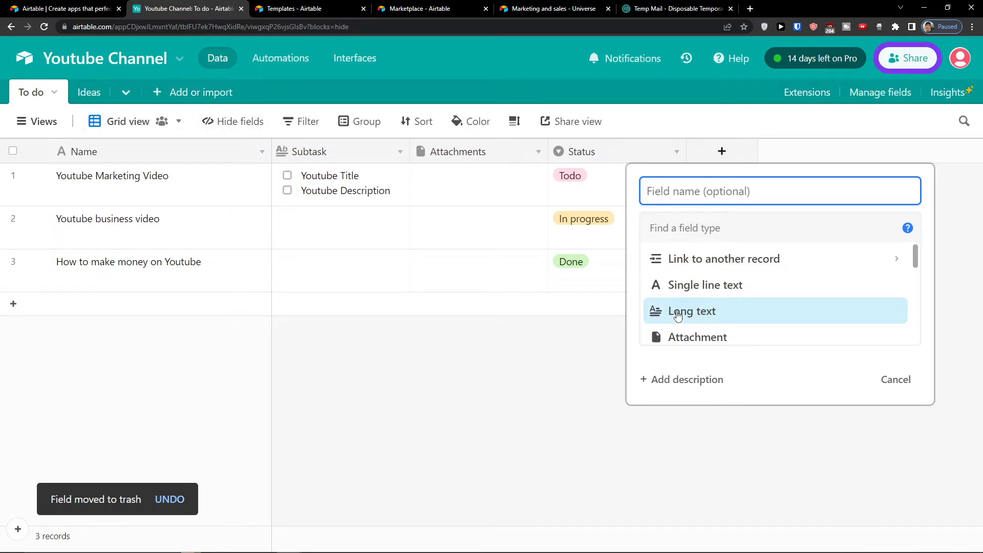
scroll(670, 317, down, 2)
scroll(689, 284, up, 1)
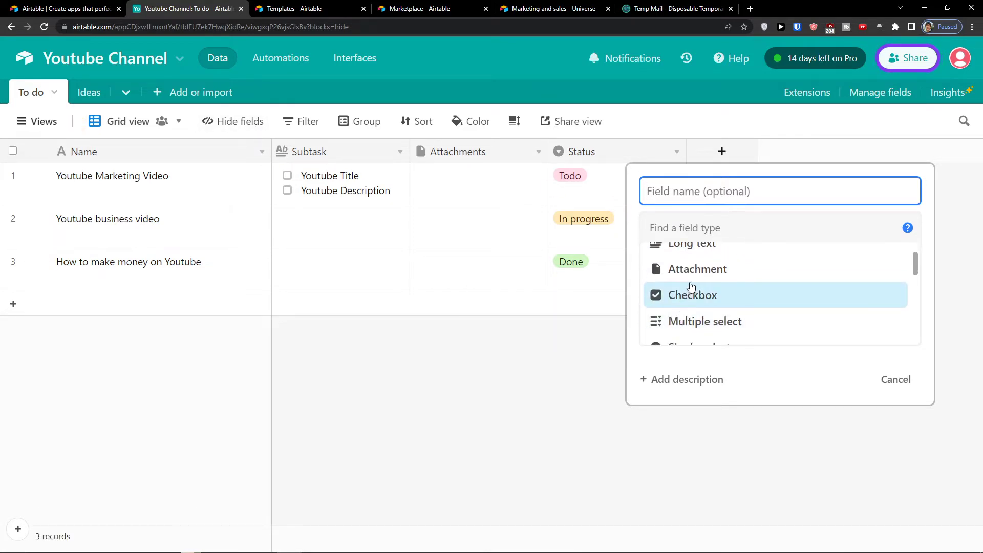
drag(691, 285, 714, 281)
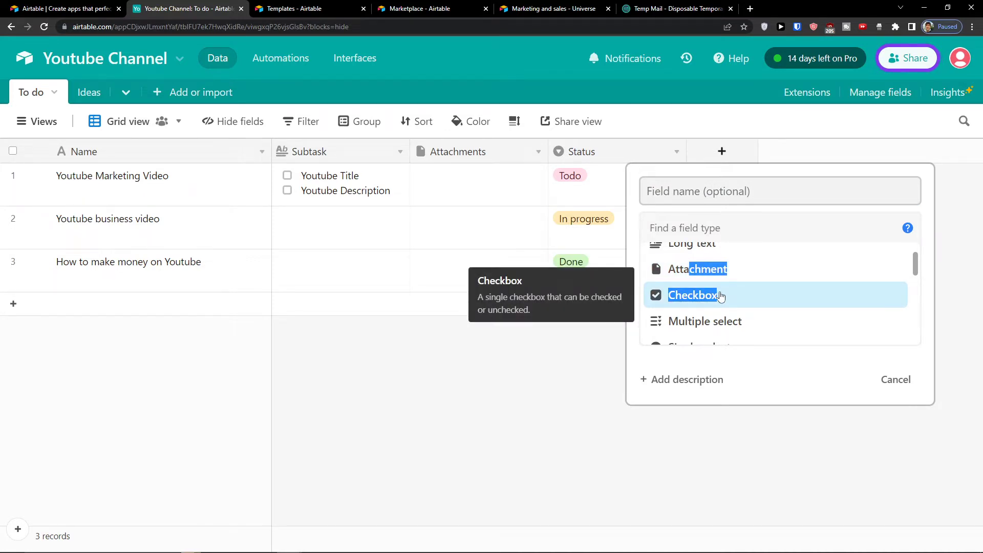
click(721, 296)
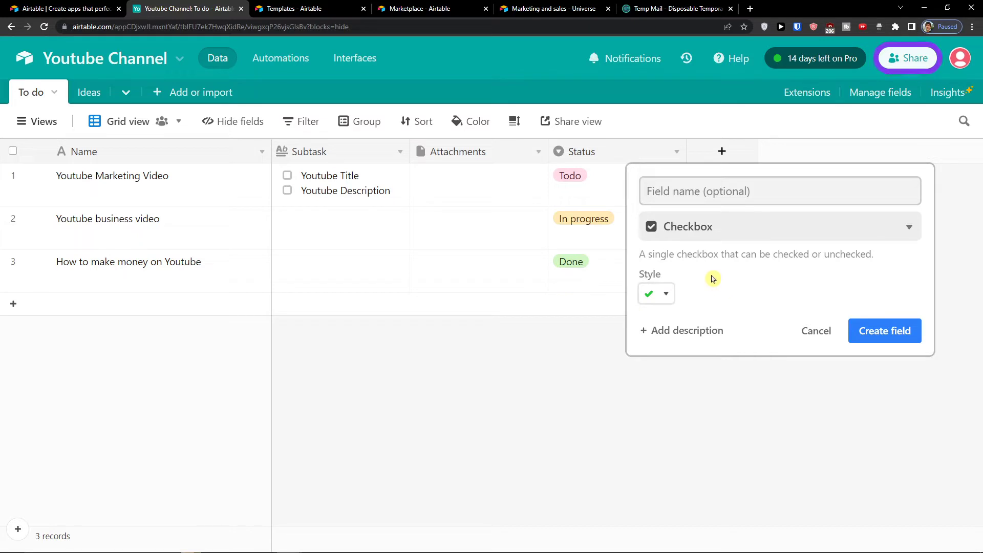
click(850, 326)
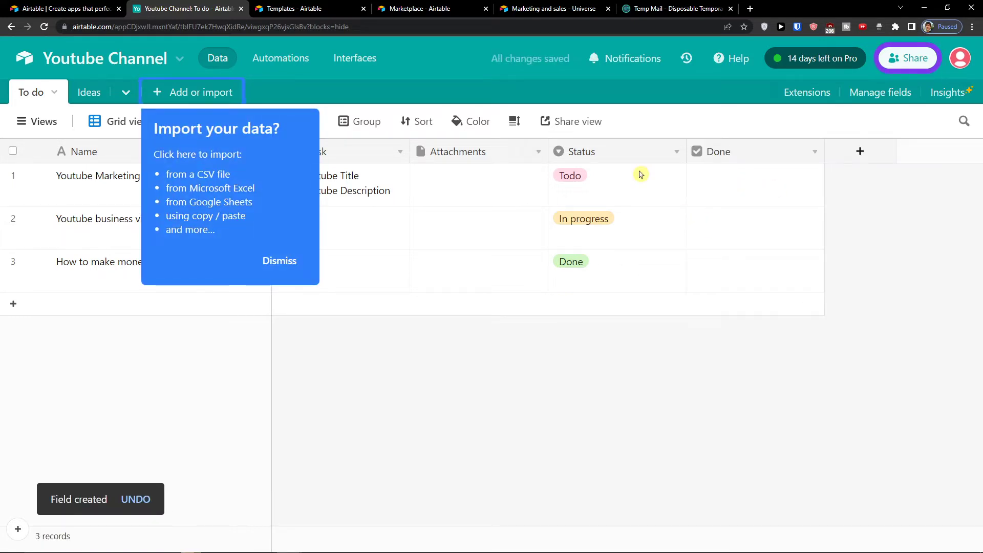
click(279, 261)
click(754, 177)
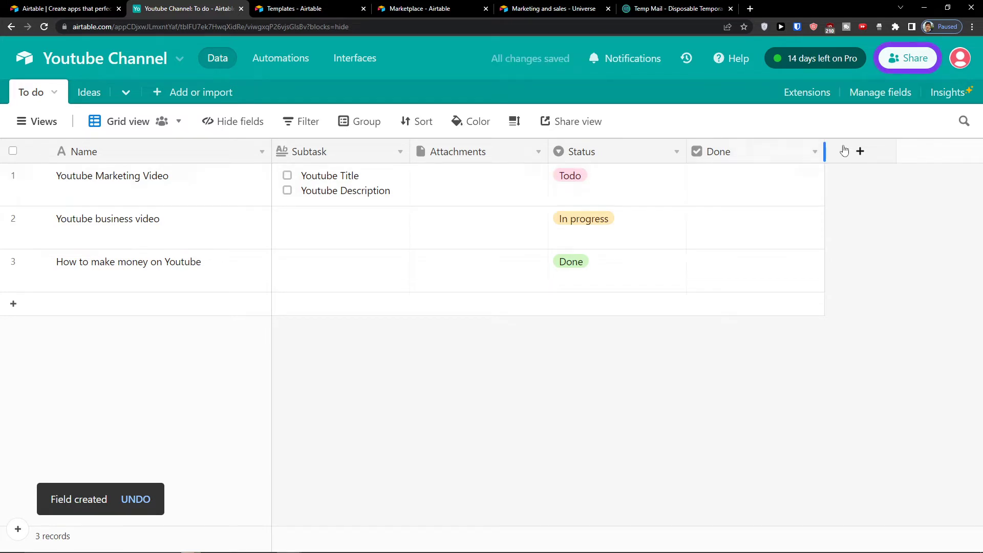
Step: Begin another new field and browse the list of field types
click(860, 151)
scroll(737, 310, down, 2)
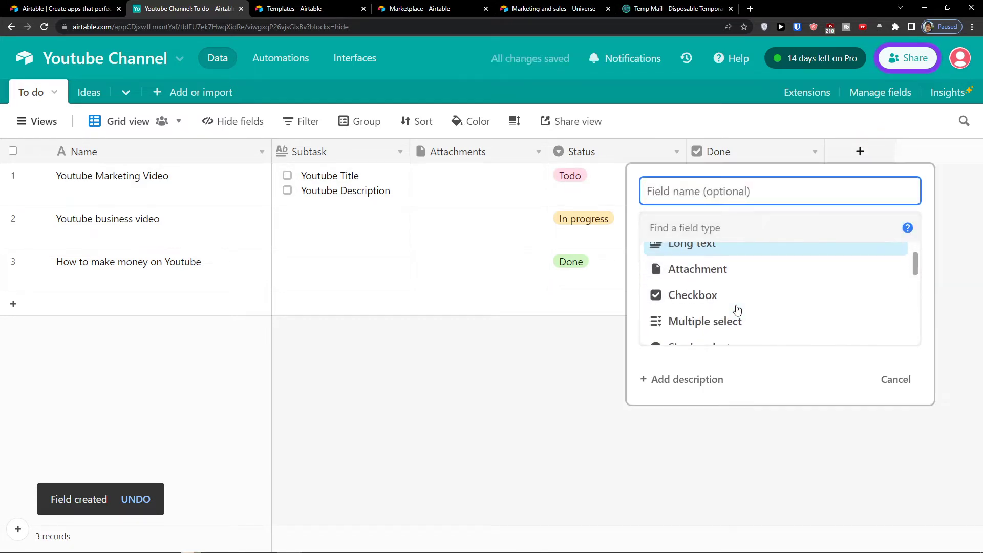
scroll(735, 310, up, 1)
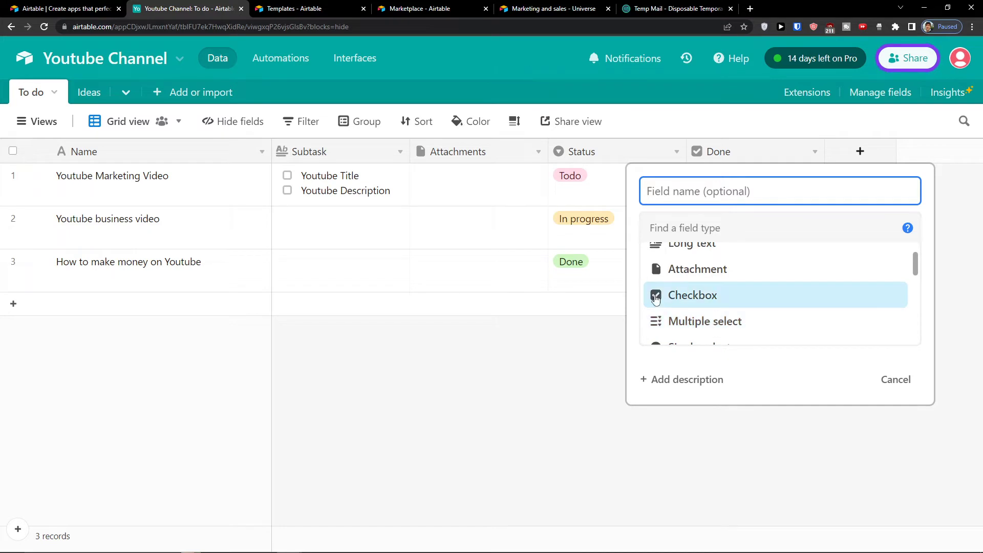
scroll(663, 294, down, 2)
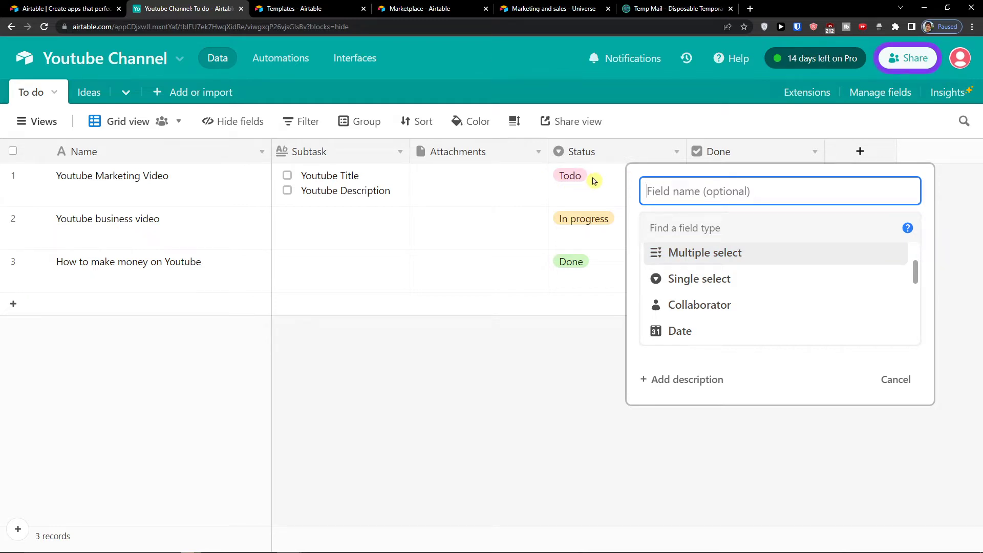
Step: Make a single-select field named Priority with options High, Medium and Low
click(684, 279)
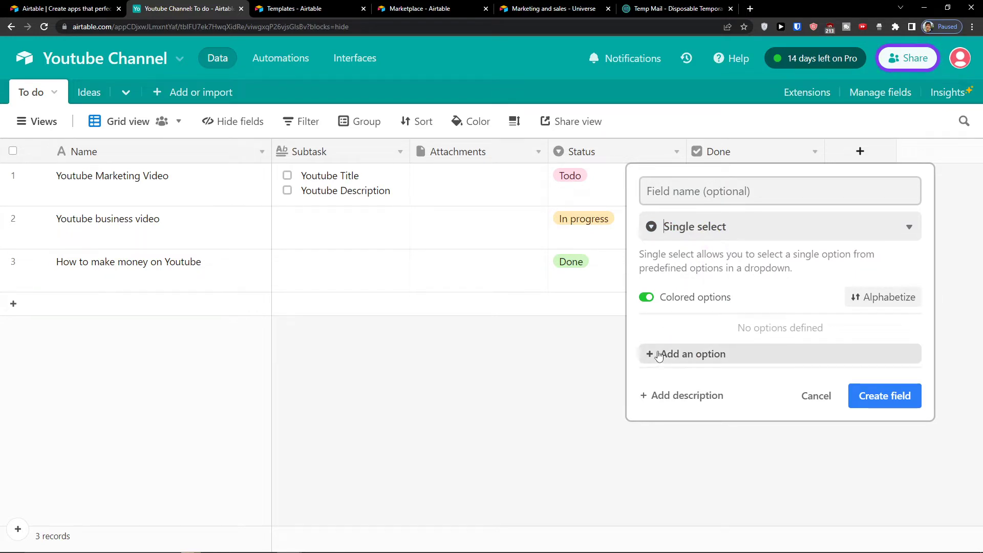
click(710, 178)
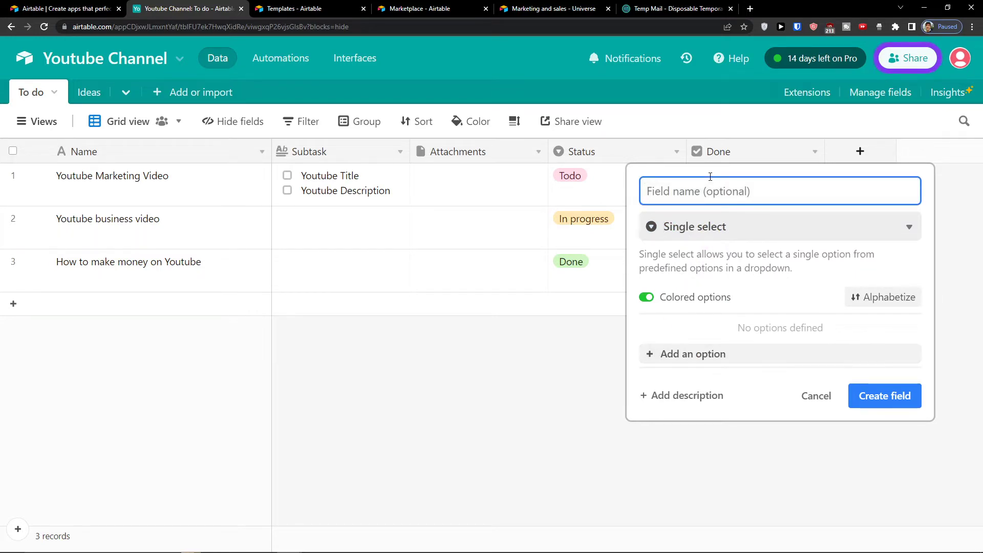
text(P)
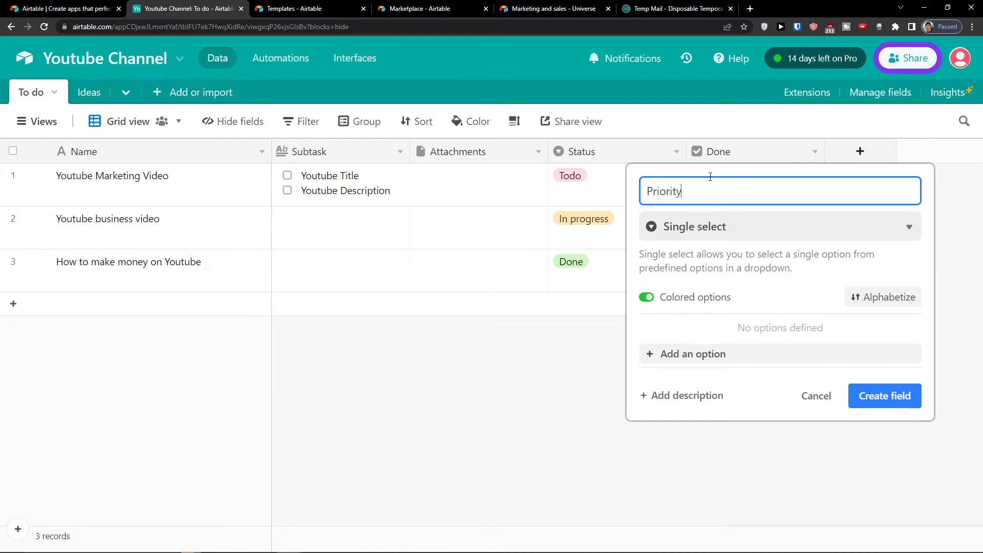
text(riority)
key(Tab)
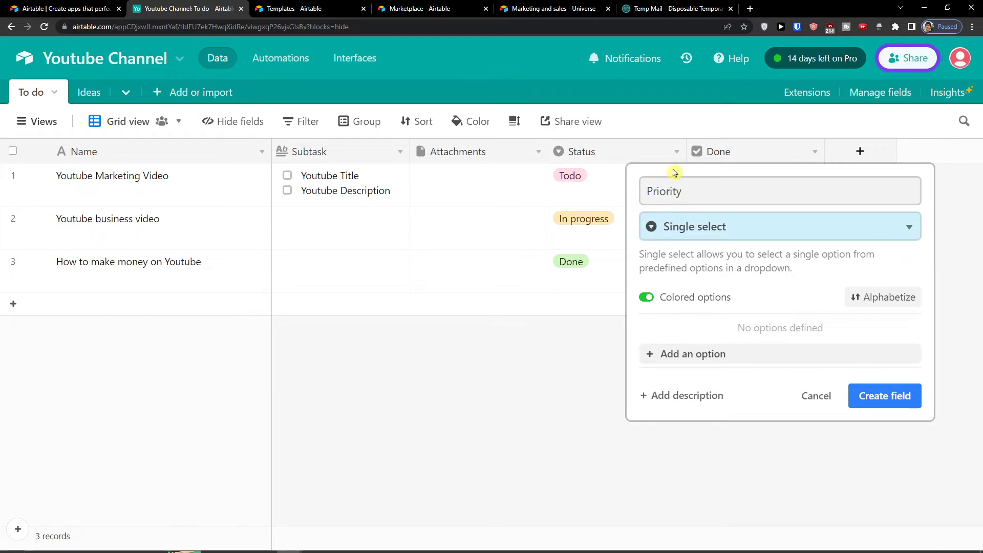
click(723, 353)
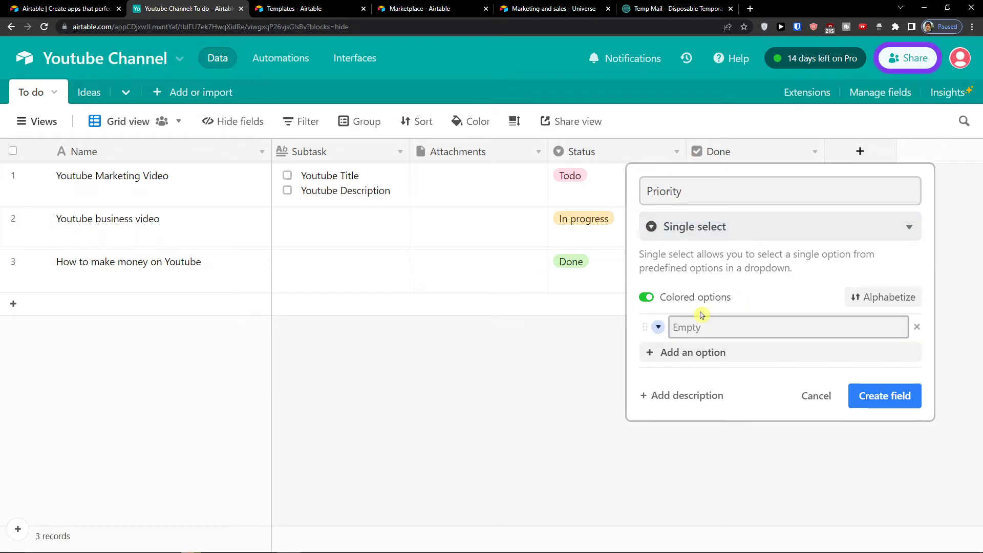
text(High)
key(Return)
text(Mediu)
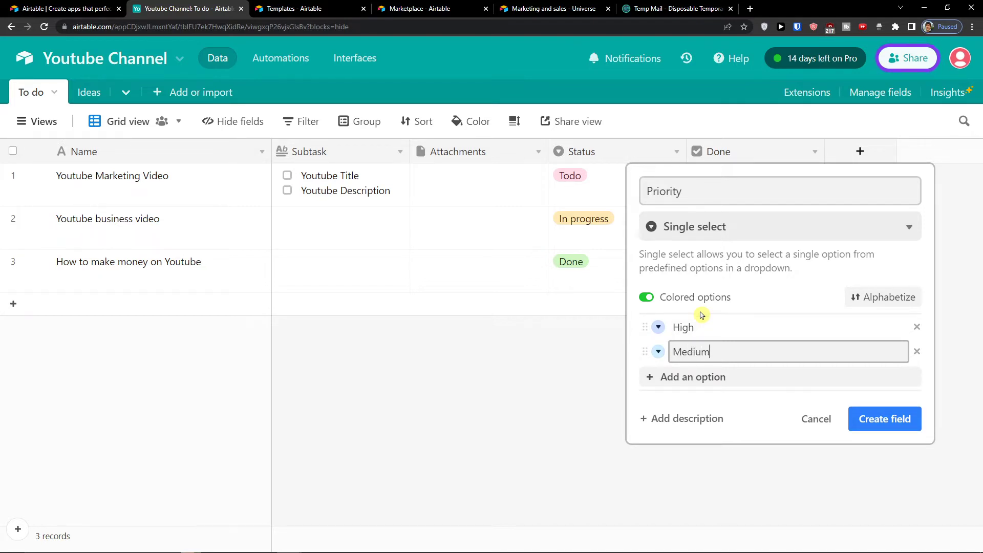
text(m)
key(Return)
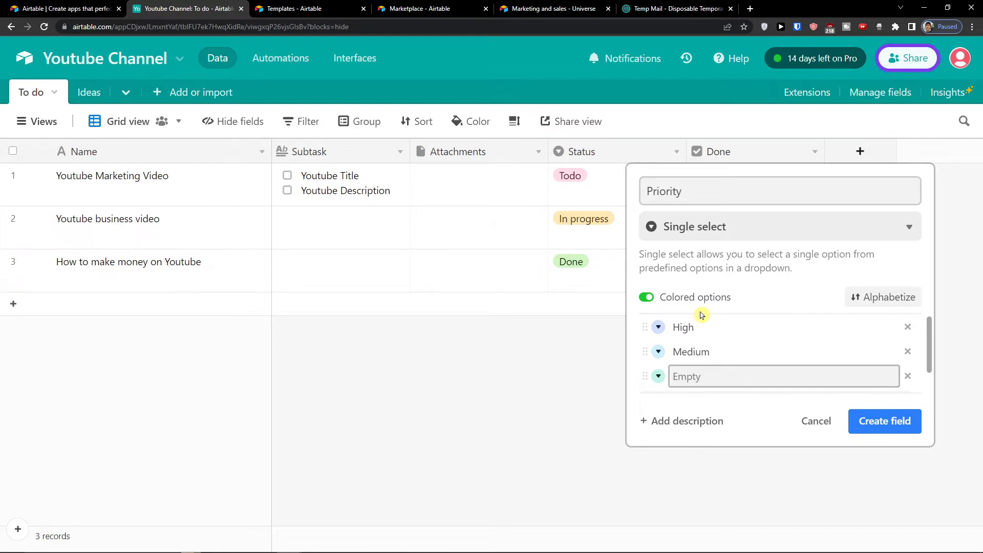
text(l)
Step: Colour the High option red and Medium teal, then create the Priority field
click(658, 326)
click(824, 413)
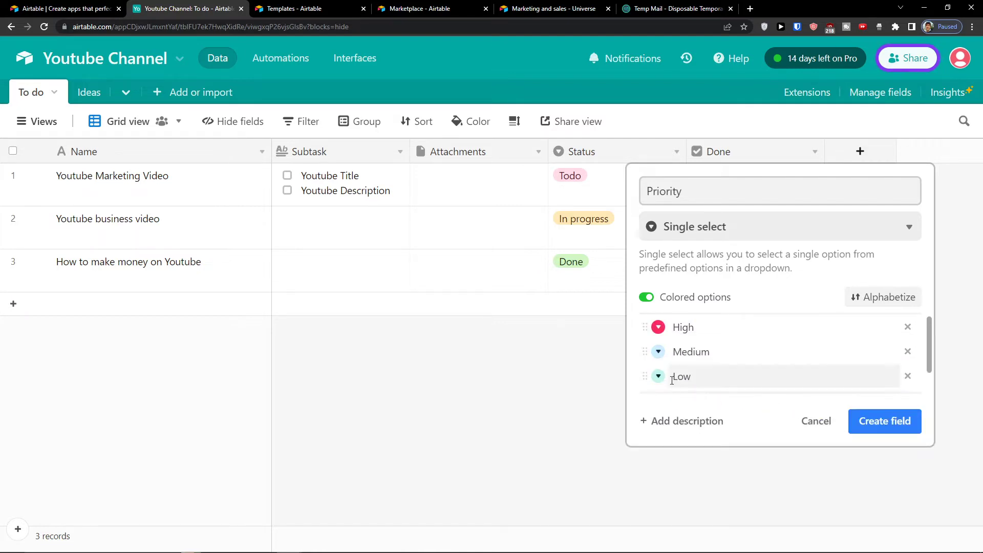
click(658, 351)
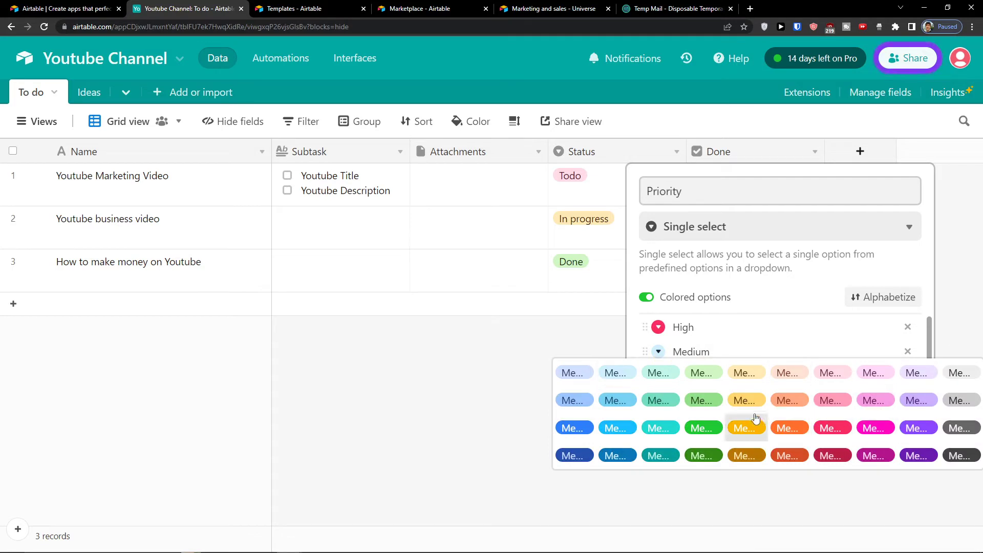
click(659, 400)
click(884, 415)
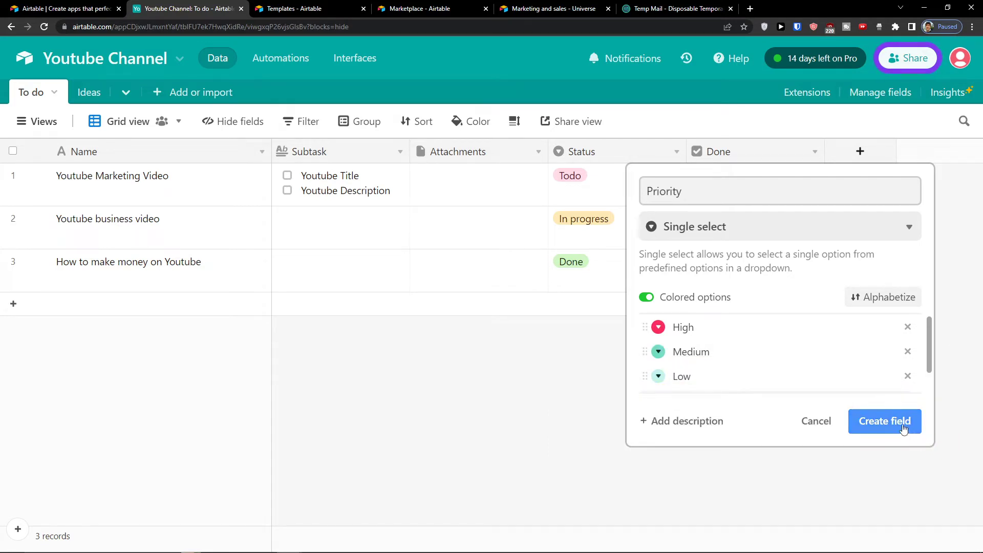
Step: Set rows 1–3 to High, Medium and Low priority respectively
click(887, 198)
click(887, 197)
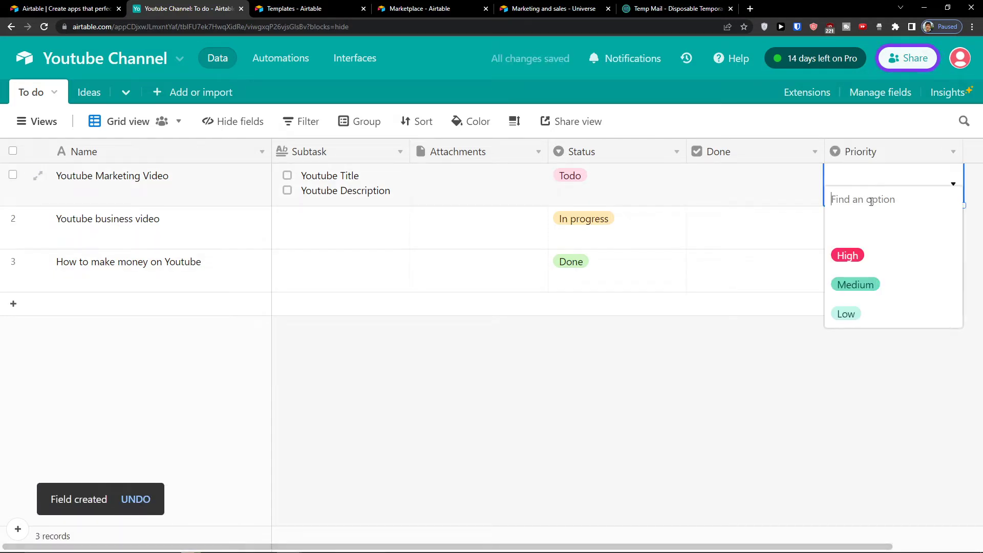
click(854, 256)
click(851, 235)
click(852, 235)
click(856, 327)
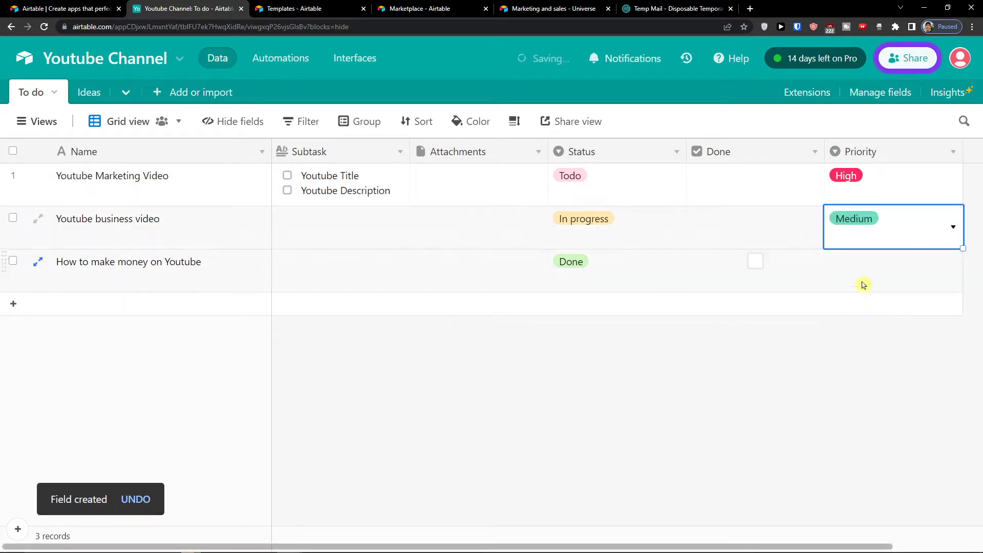
click(862, 283)
click(863, 284)
click(849, 400)
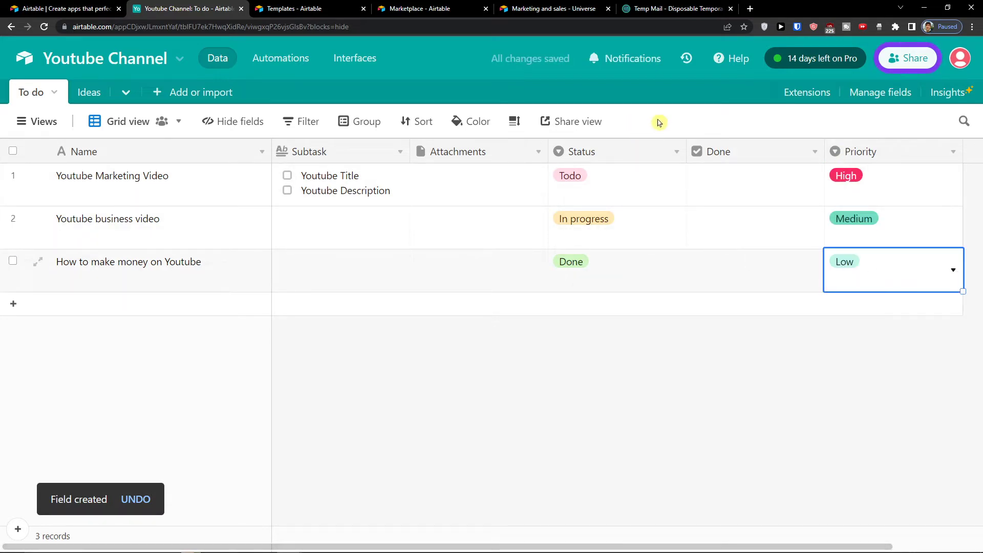
click(489, 127)
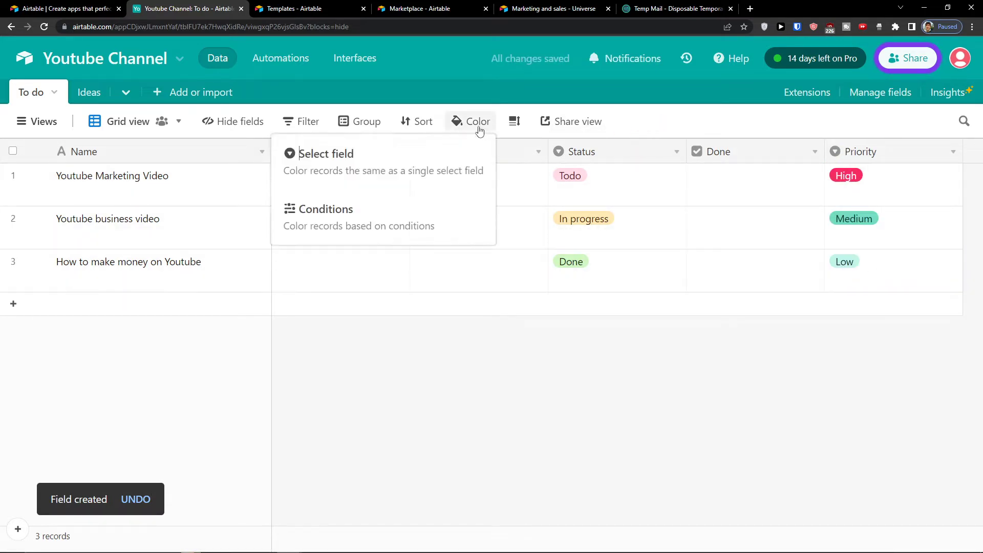
Step: Switch the record colouring from the Status field to the Priority field
click(345, 177)
click(442, 162)
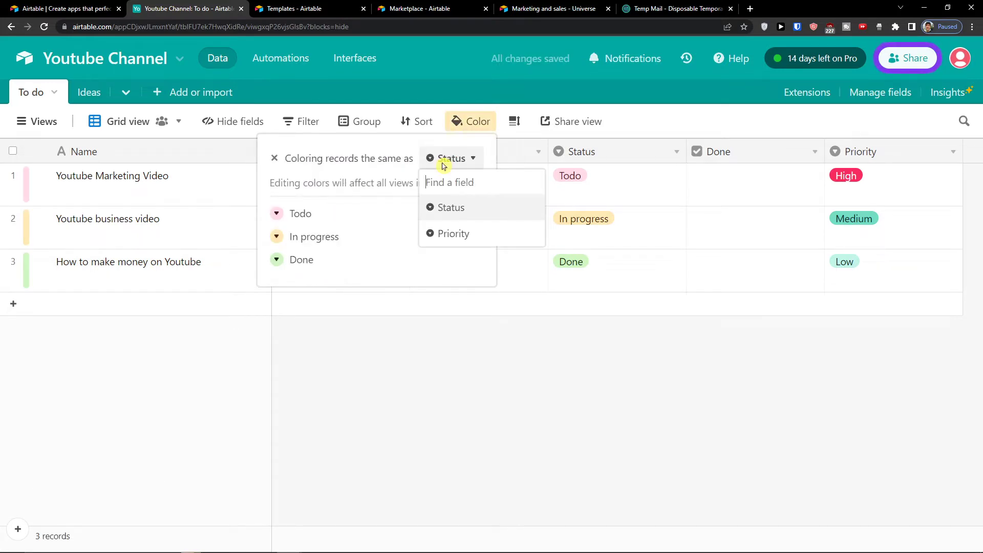
click(454, 233)
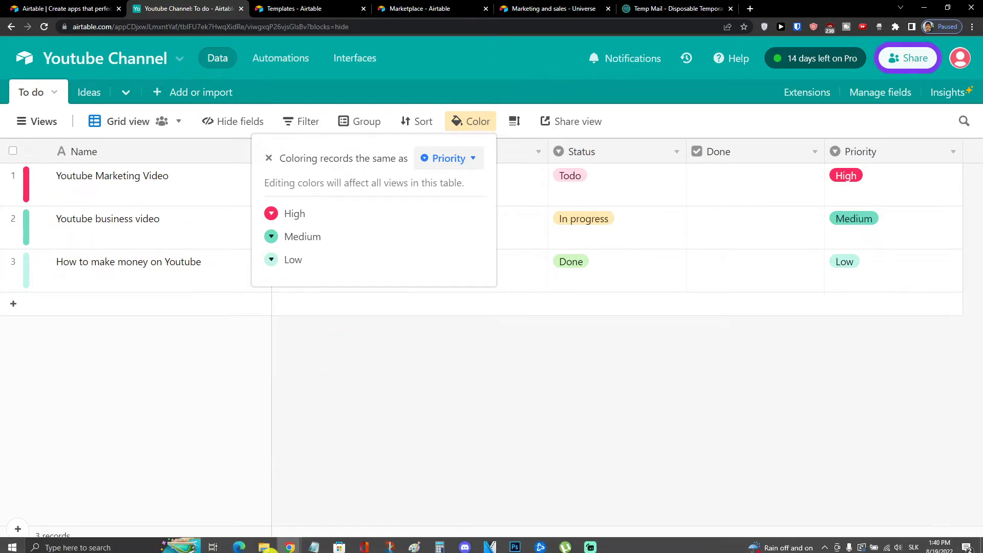
click(472, 126)
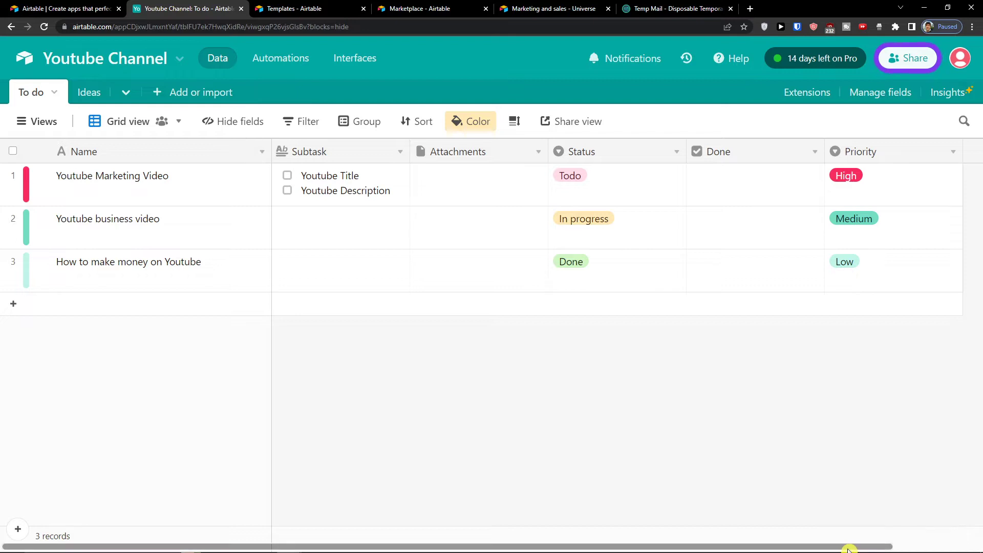
Step: Create a collaborator-type field named Collaborator
drag(855, 547, 944, 546)
click(902, 151)
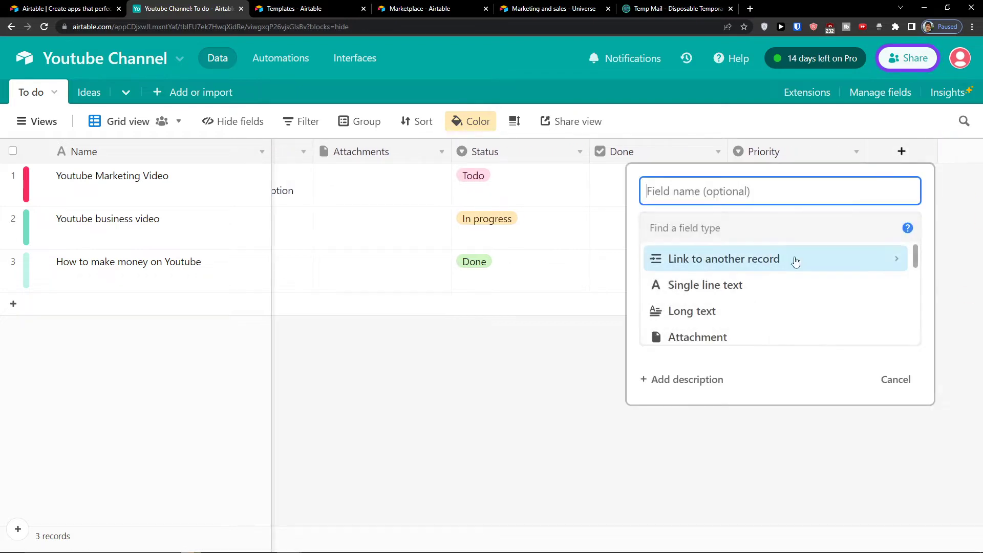
scroll(765, 302, down, 2)
scroll(764, 303, down, 3)
scroll(756, 302, up, 2)
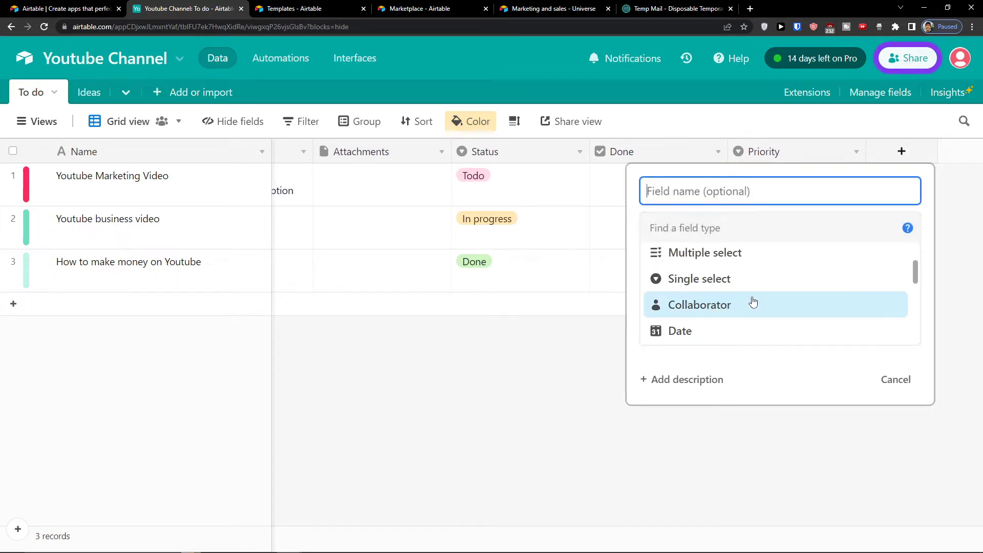
mouse_move(742, 304)
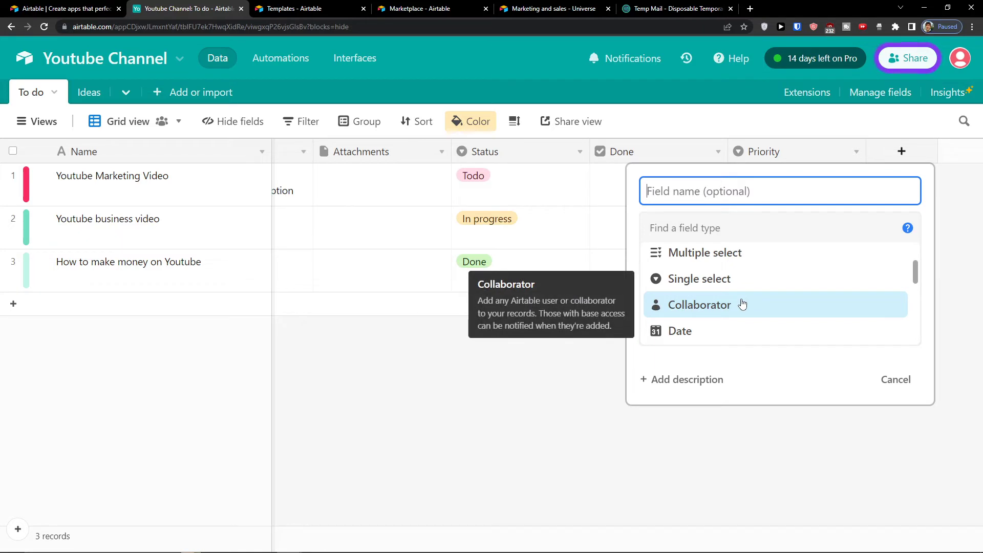
click(743, 304)
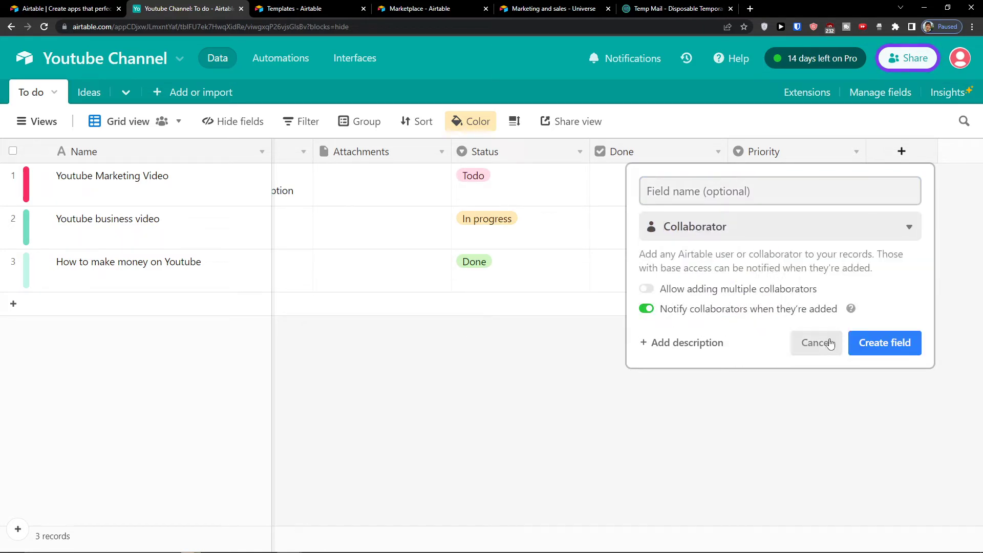
click(759, 200)
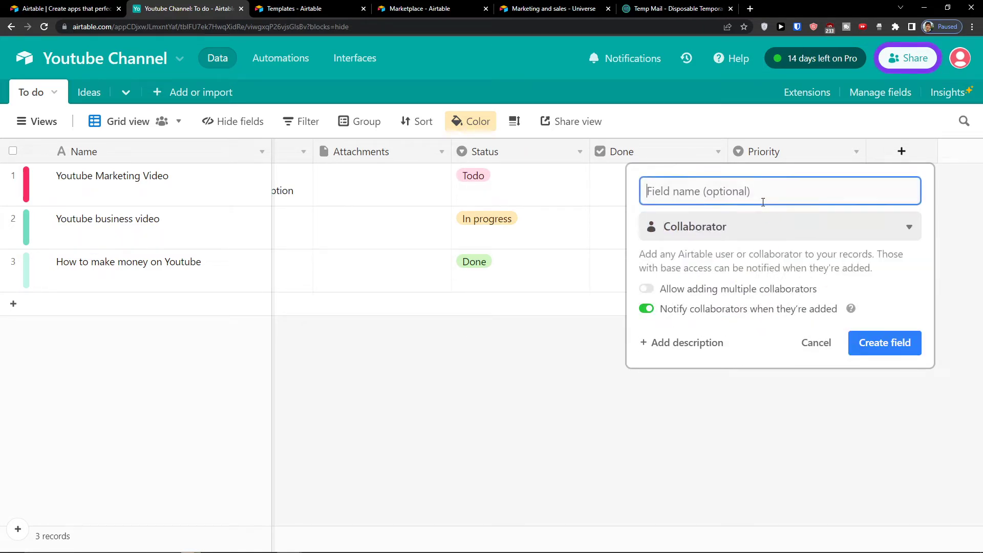
text(Collab)
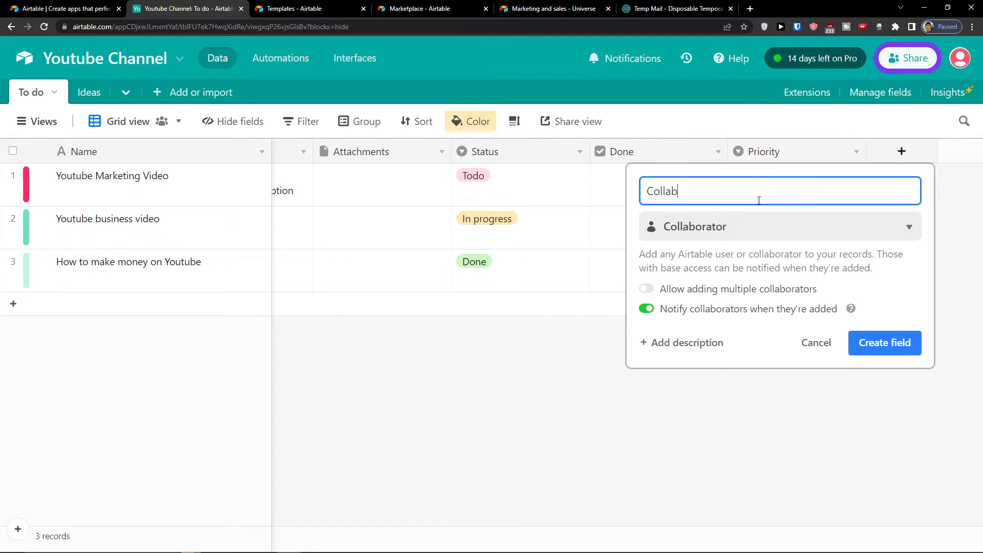
text(orator)
key(Return)
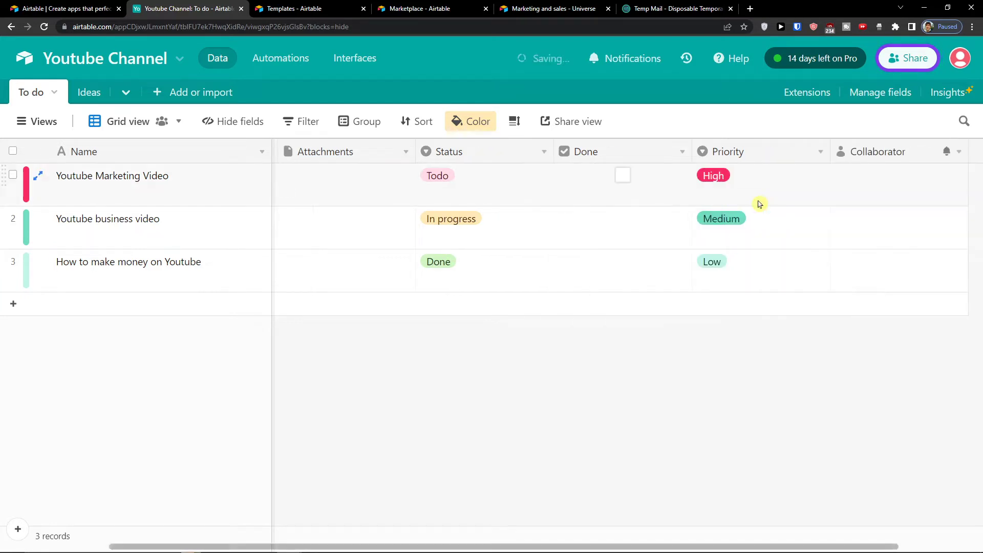
Step: Assign a team member to Youtube Marketing Video and move Collaborator beside Subtask
click(851, 187)
click(851, 186)
click(838, 262)
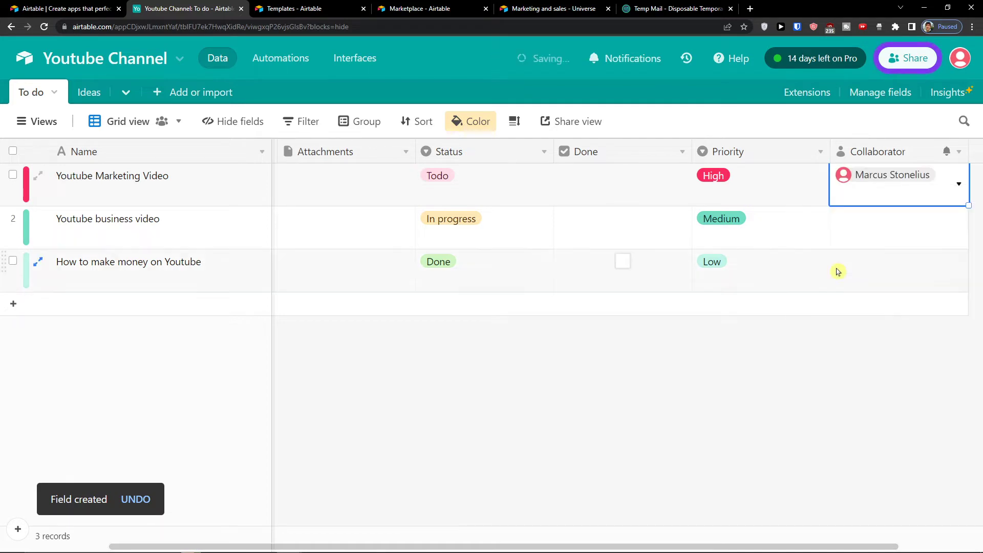
drag(838, 149, 411, 202)
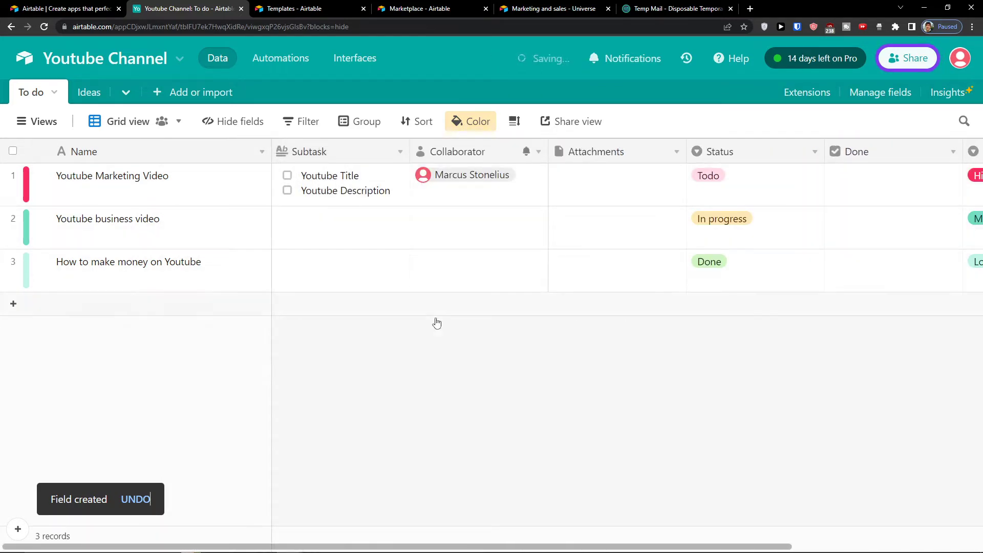
drag(500, 545, 685, 546)
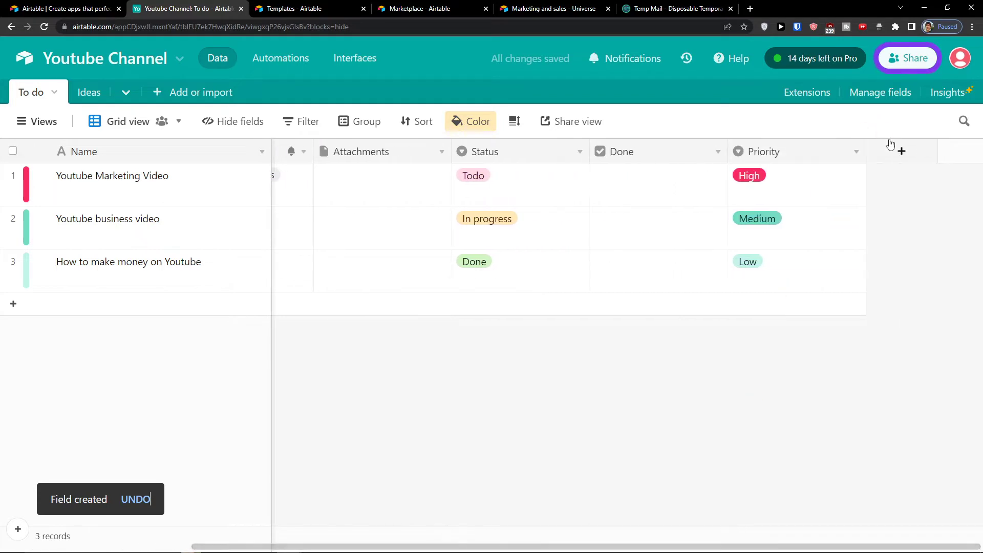
Step: Create a date-type field named Finish date
click(902, 151)
scroll(850, 303, down, 4)
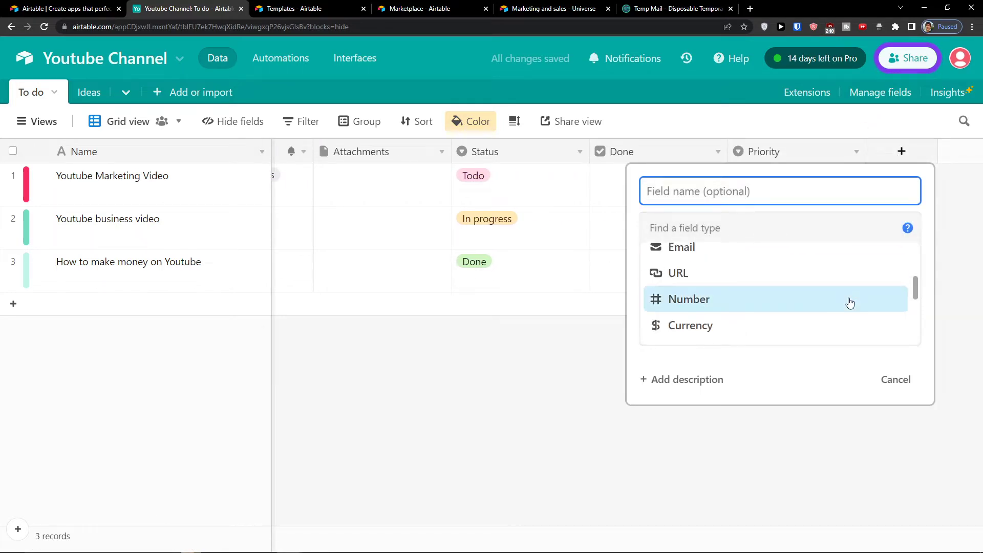
scroll(849, 304, up, 3)
scroll(812, 281, down, 1)
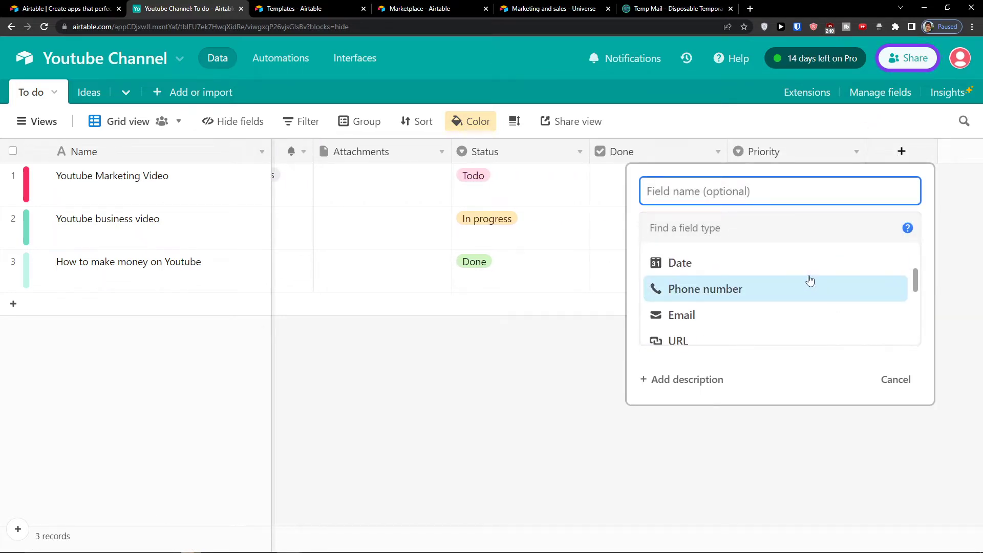
click(801, 272)
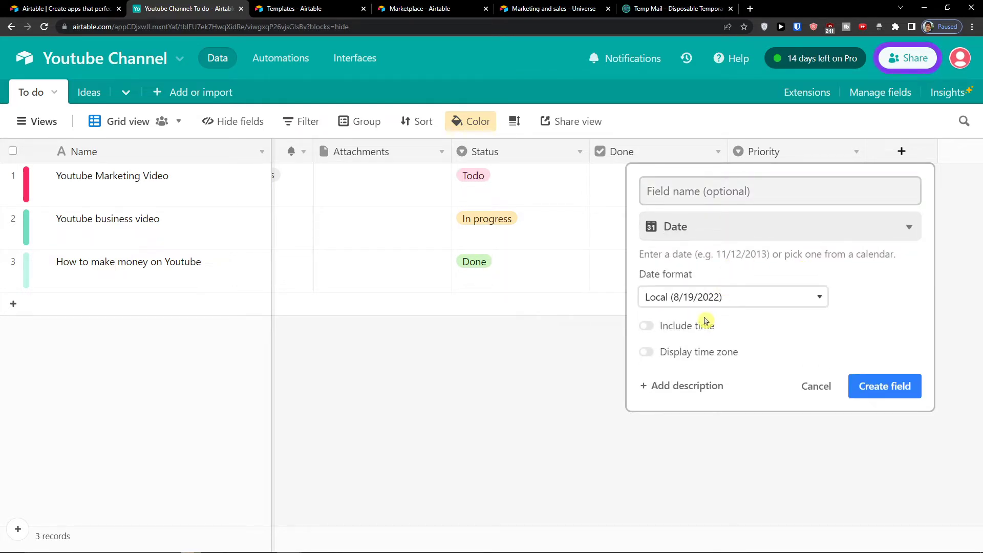
click(698, 194)
text(Fi)
key(BackSpace)
key(BackSpace)
text(Finish date)
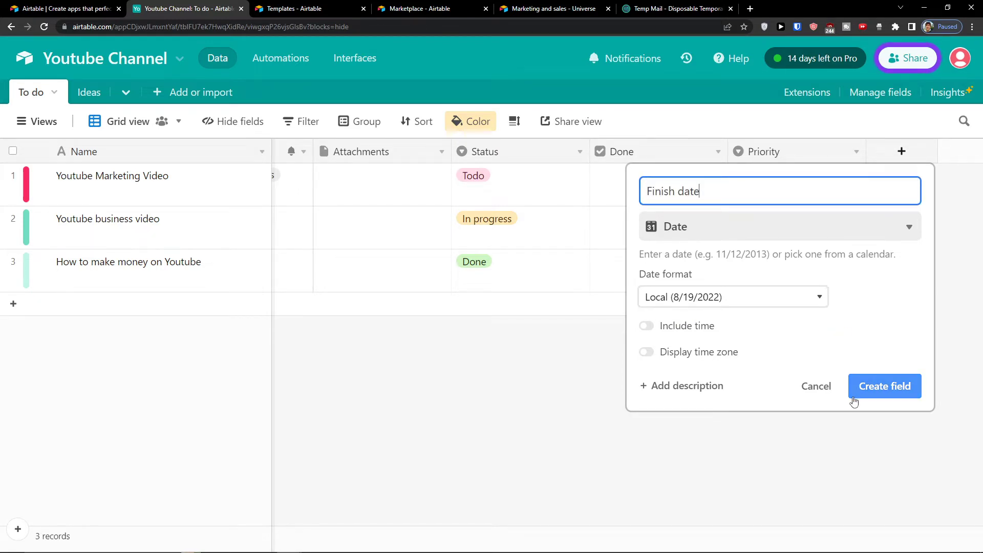
click(868, 390)
Step: Set Youtube Marketing Video's finish date to 8/25/2022
double_click(892, 194)
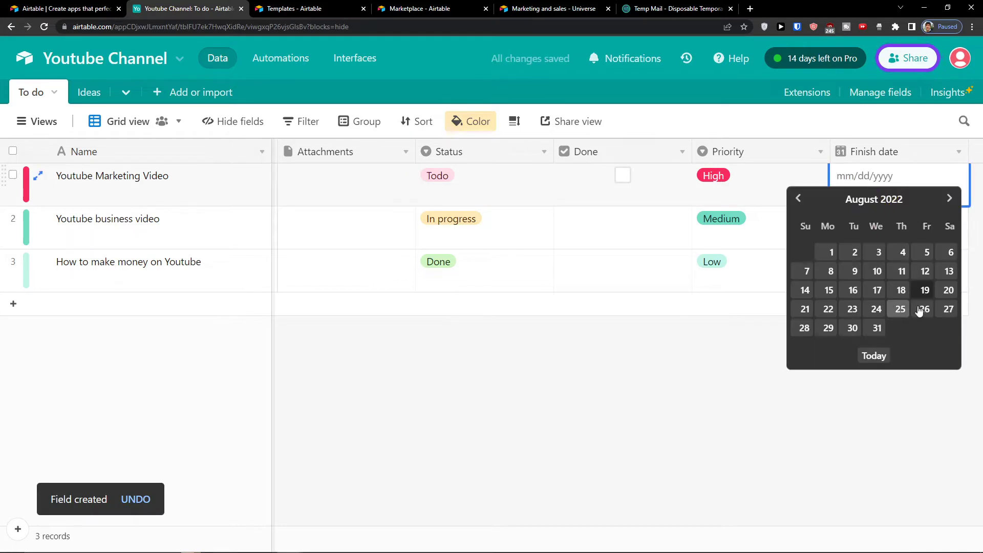
click(924, 288)
click(878, 187)
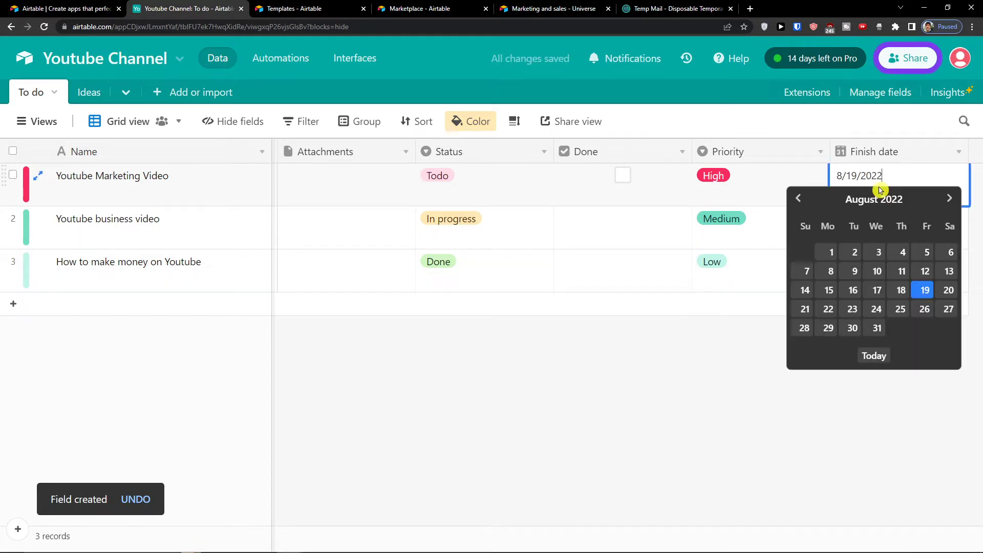
click(900, 309)
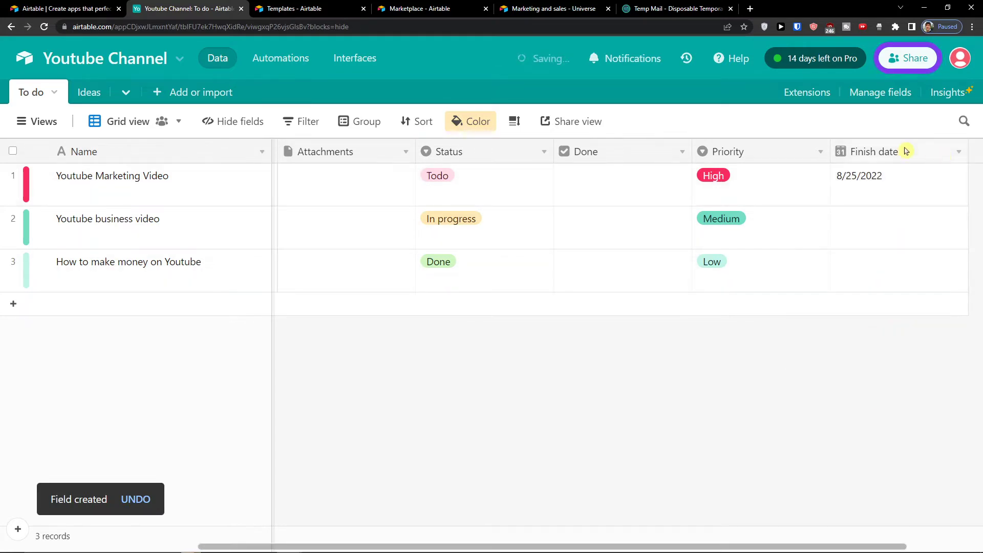
click(229, 124)
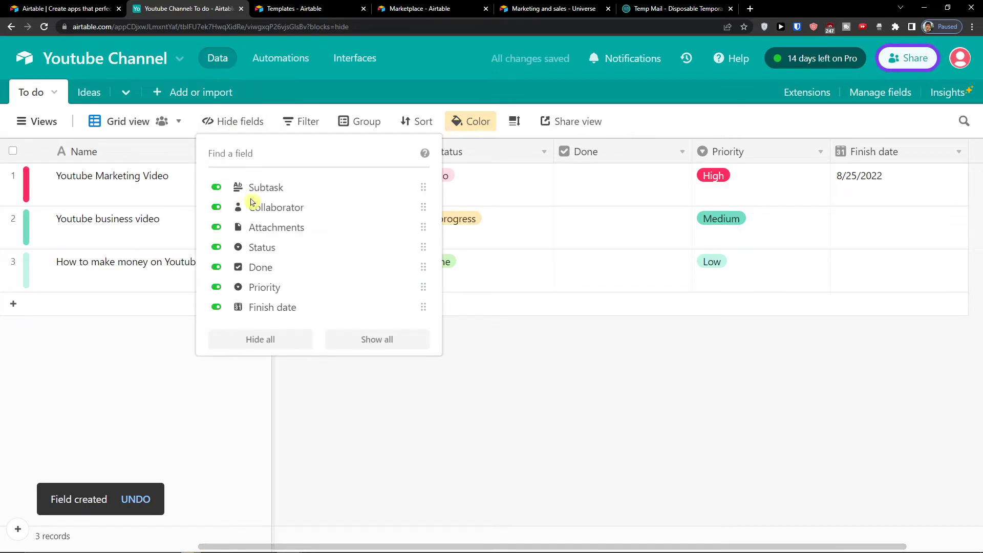
click(633, 414)
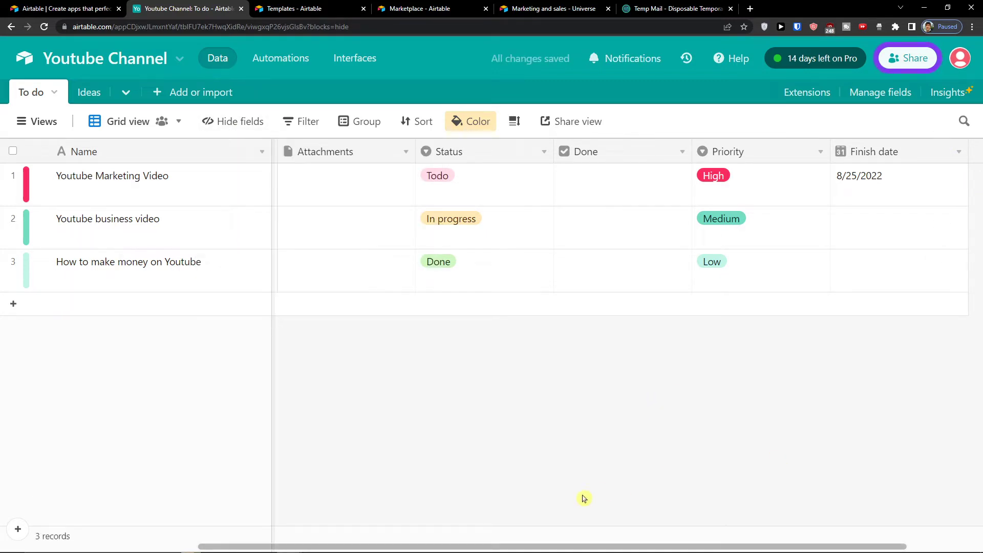
drag(580, 543, 676, 545)
Step: Add a new Date-type field named 'Start Date'
click(902, 151)
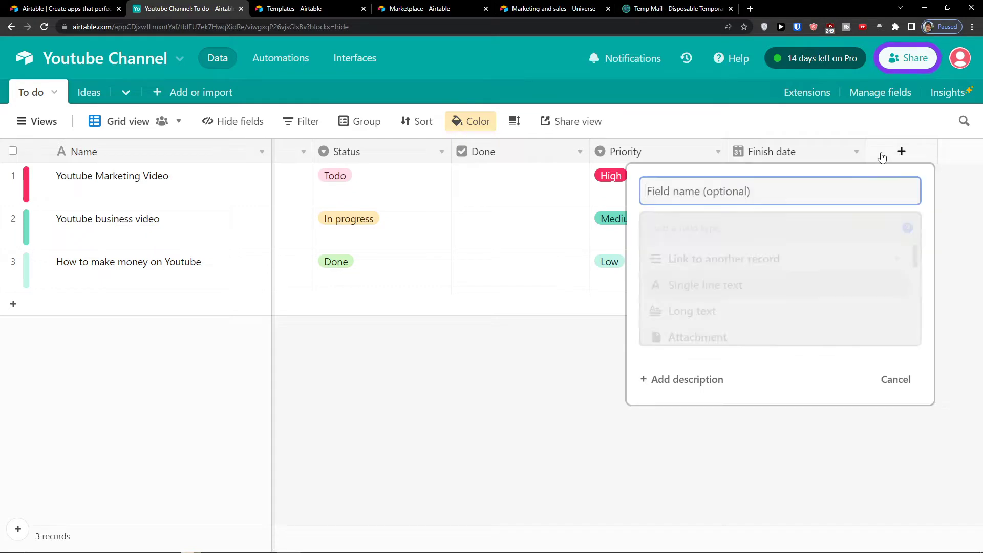
scroll(791, 284, down, 5)
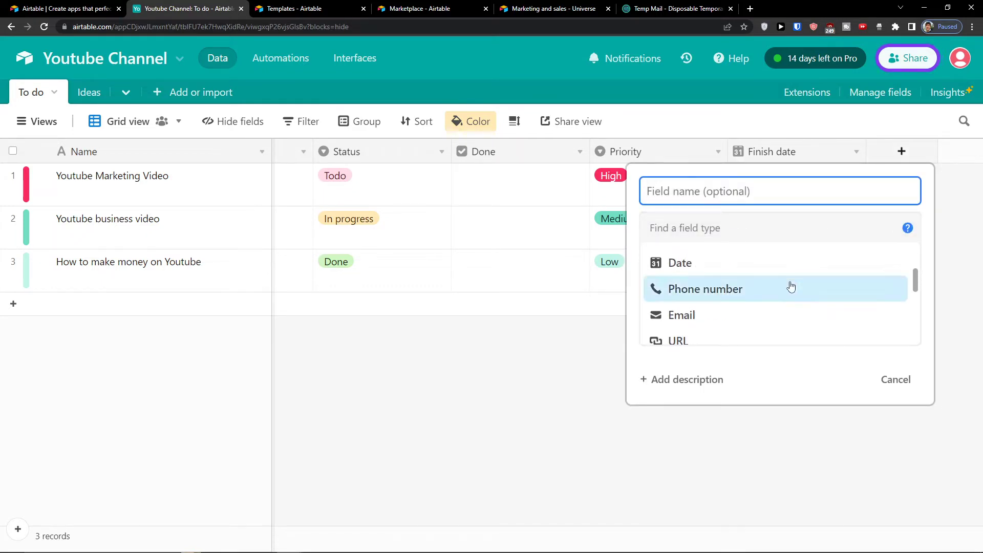
click(782, 277)
click(773, 266)
drag(758, 241, 733, 199)
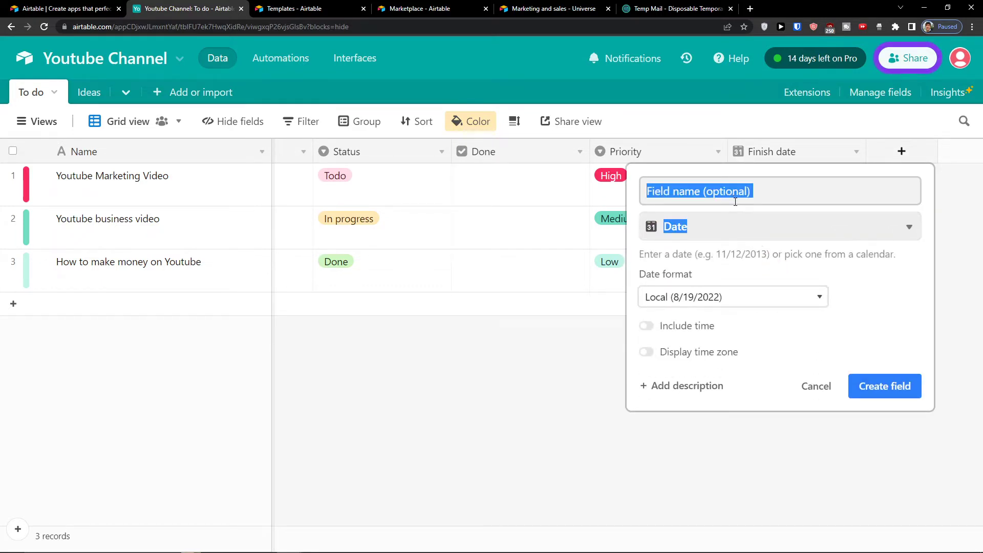
click(733, 199)
text(Start Date)
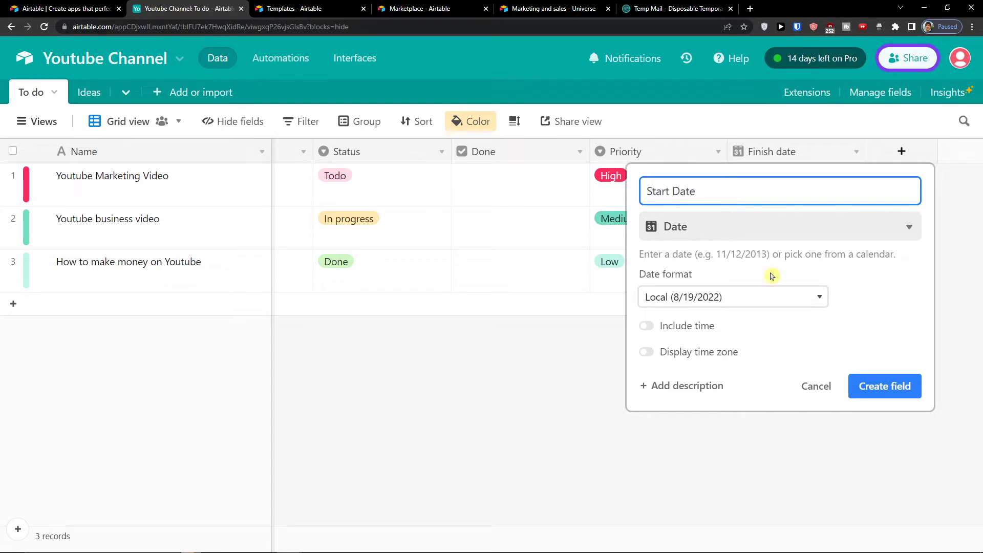
click(875, 395)
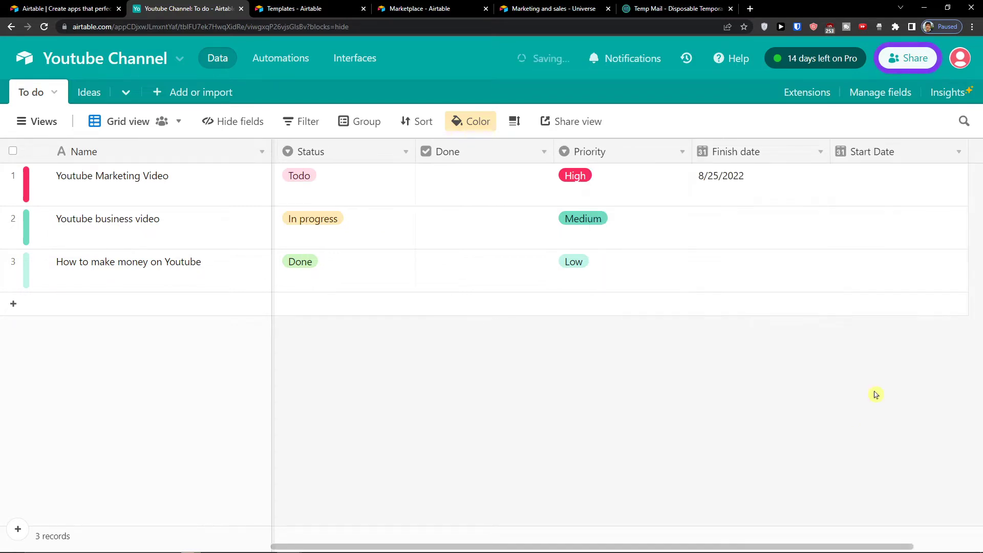
Step: Set row 1's start date to August 19 and move Start Date left of Finish date
click(865, 193)
click(865, 193)
click(925, 290)
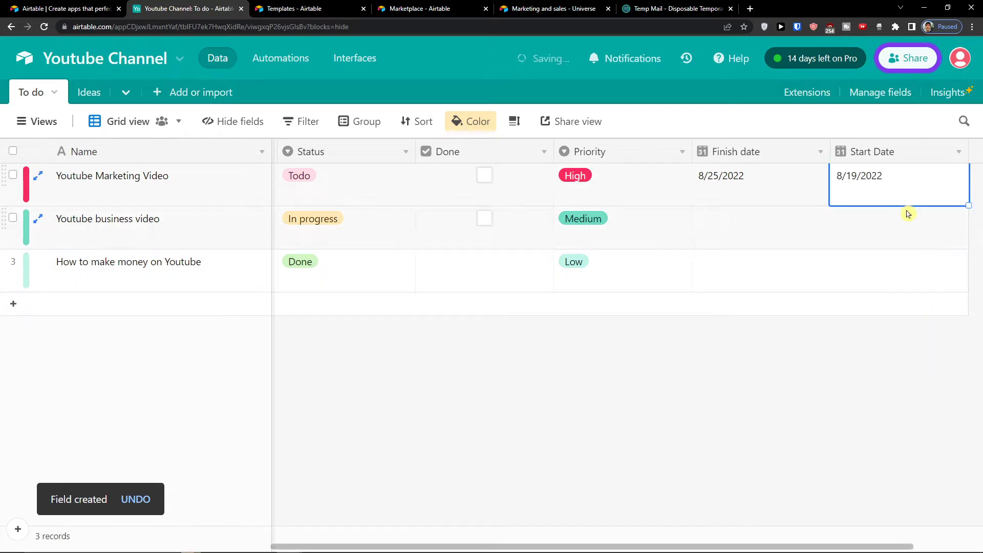
drag(860, 156, 722, 155)
Step: Date row 2 from August 20 to August 25
click(800, 237)
click(800, 237)
click(860, 334)
click(874, 230)
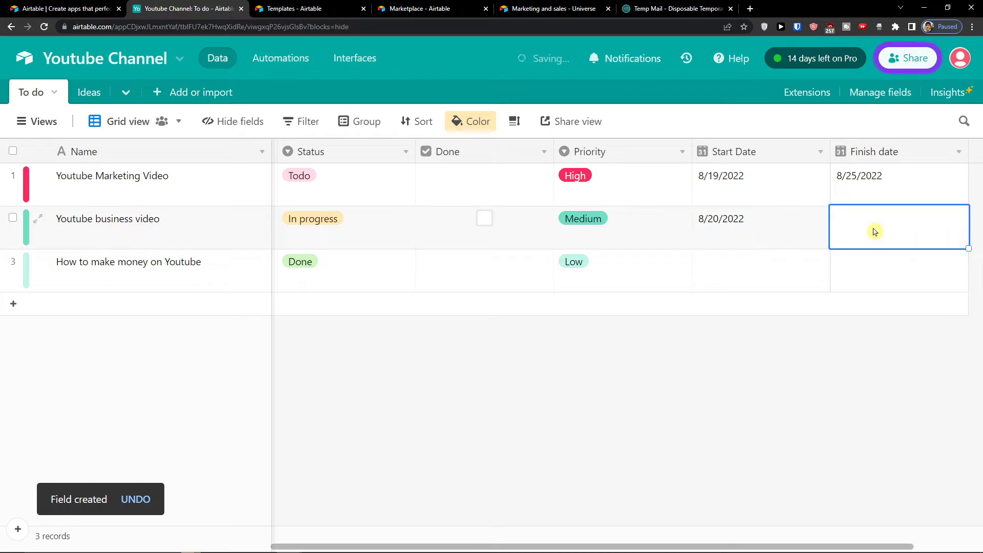
click(874, 231)
click(900, 352)
Step: Date row 3 from August 16 to August 31
click(778, 280)
click(777, 280)
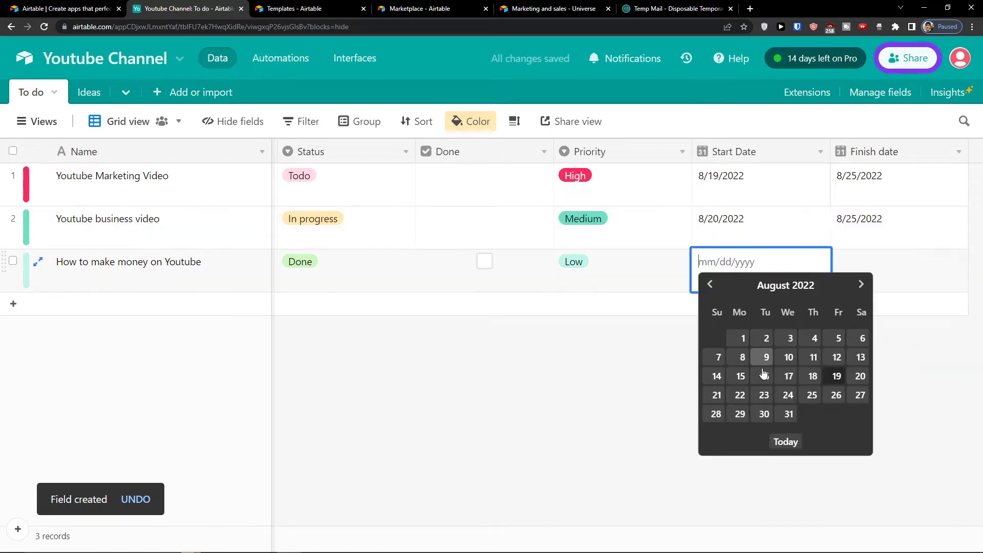
click(755, 375)
click(871, 281)
click(873, 284)
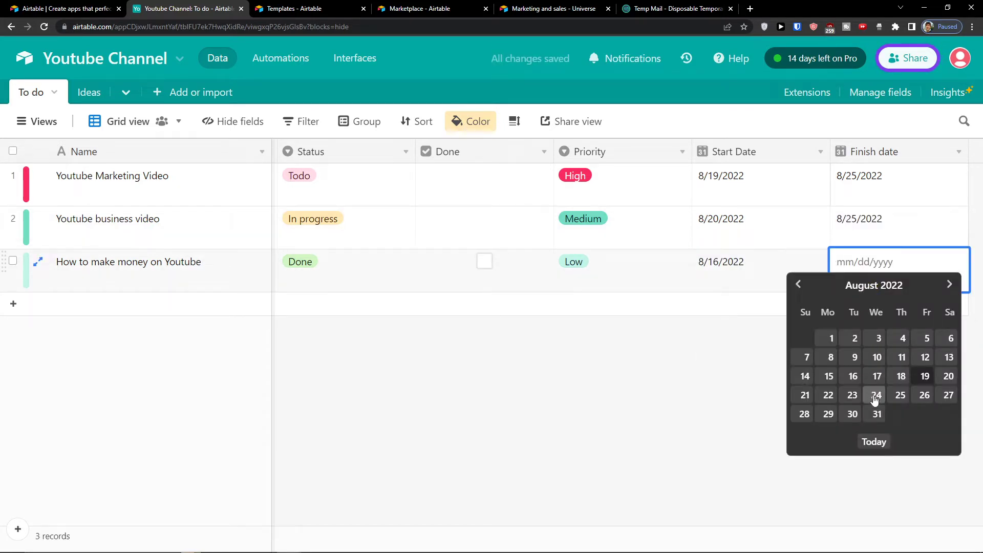
click(877, 414)
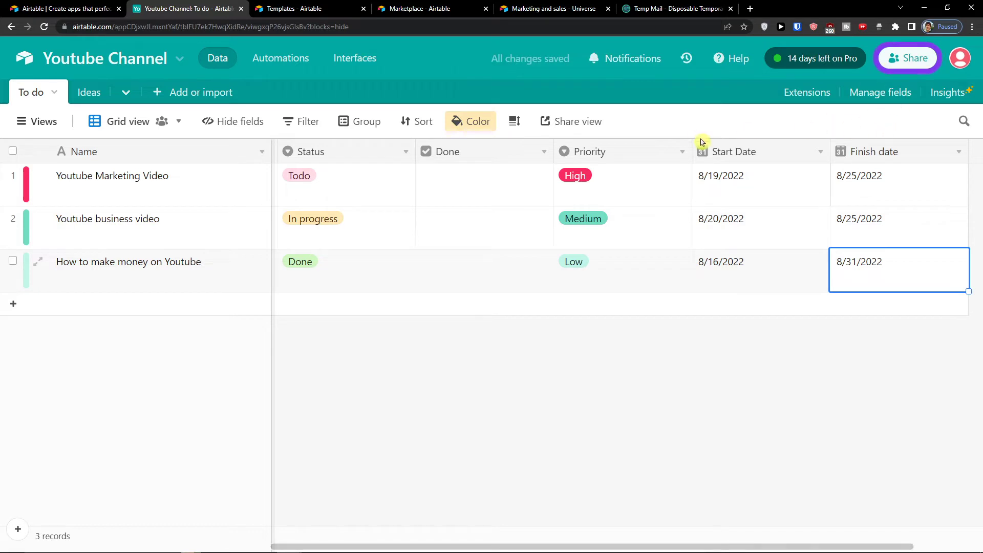
drag(706, 549, 799, 549)
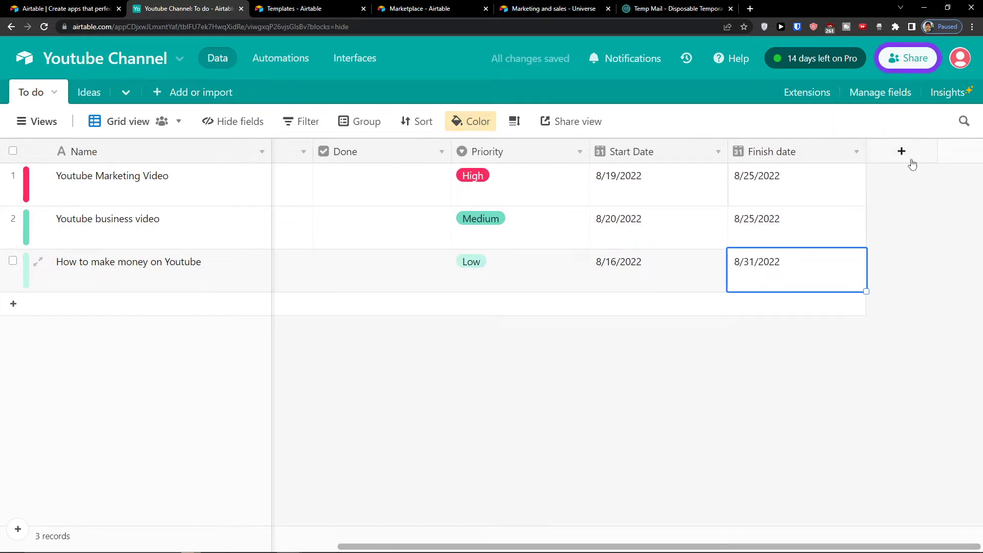
Step: Start a new field of type Number, leaving its precision unchanged
click(906, 152)
scroll(809, 320, down, 3)
scroll(808, 321, down, 2)
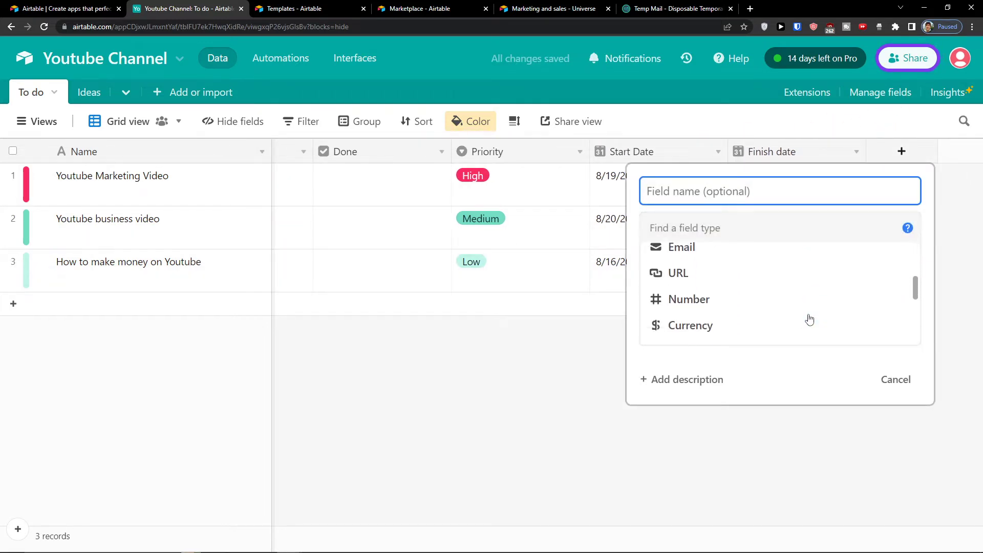
scroll(808, 321, up, 2)
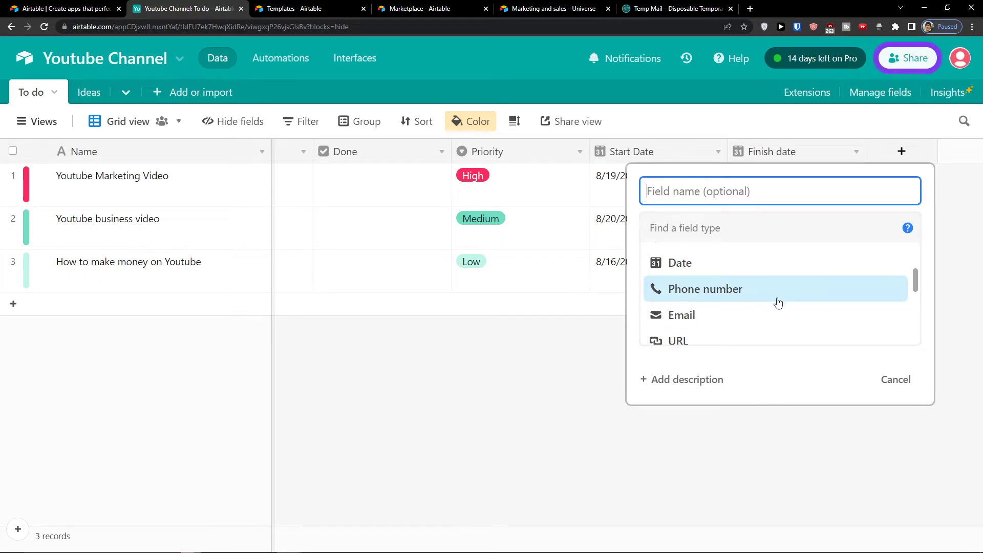
scroll(770, 307, down, 3)
scroll(767, 300, up, 2)
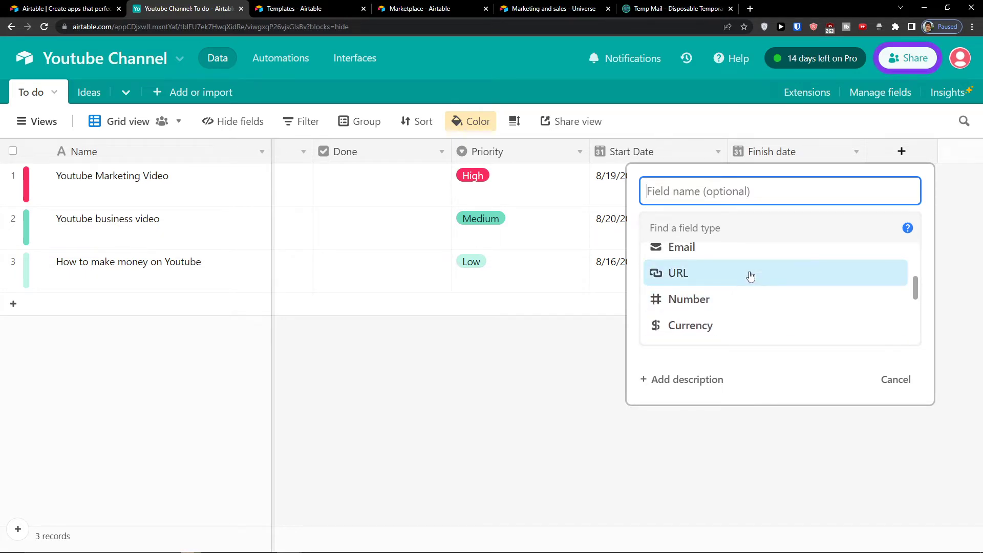
click(742, 299)
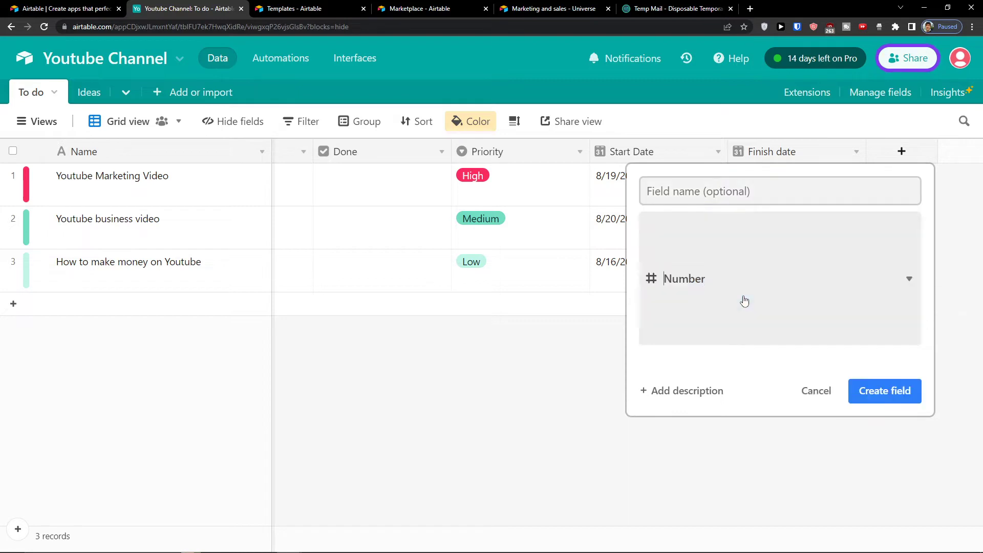
click(679, 346)
click(680, 346)
Step: Switch the new field's type to Currency and clear its $ symbol
click(687, 223)
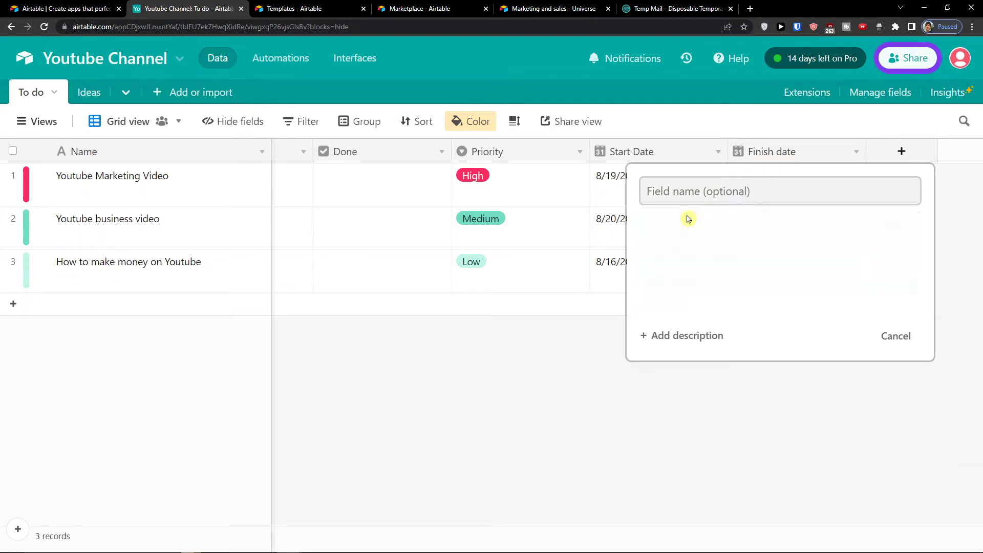
scroll(708, 296, down, 2)
click(714, 292)
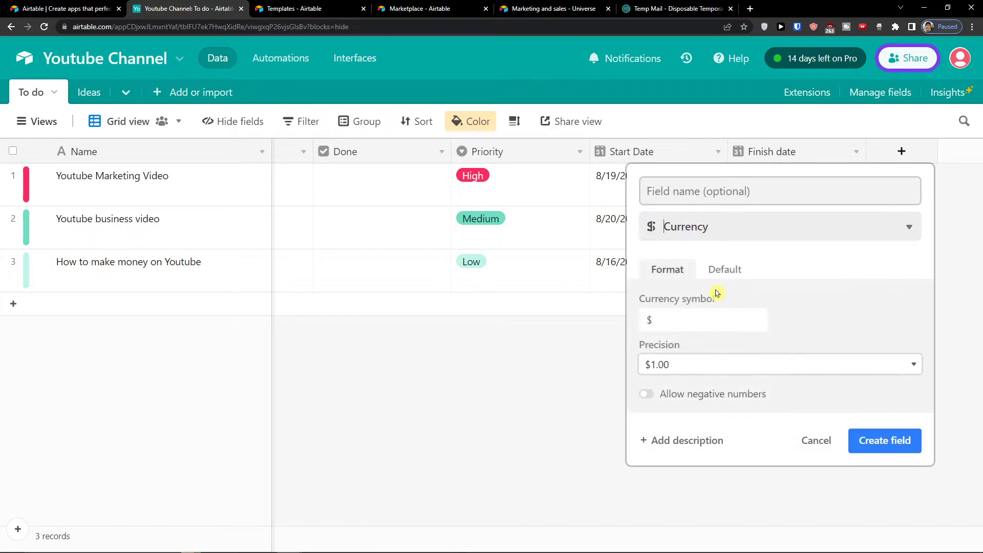
click(703, 318)
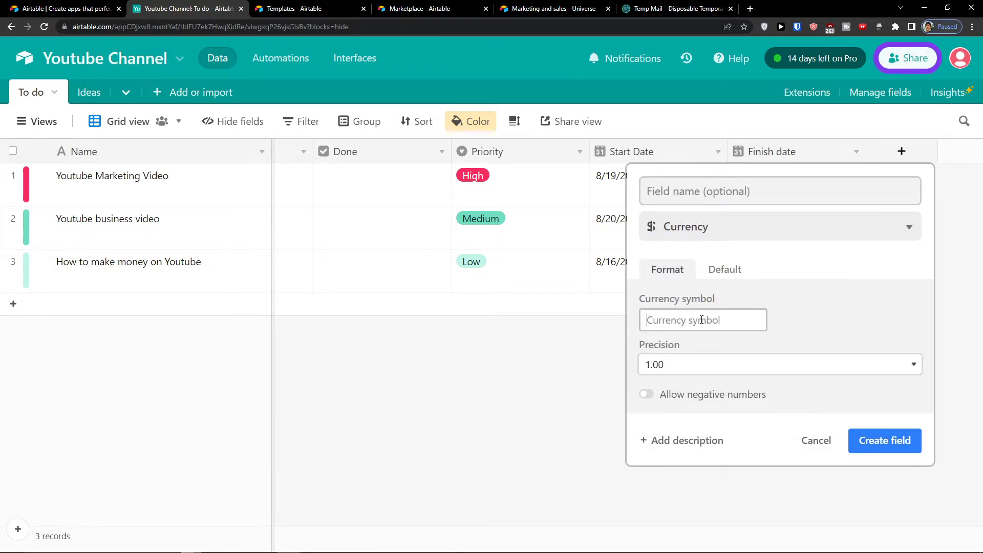
click(725, 269)
click(662, 268)
Step: Search Google for 'euro currency' and copy the € symbol from the results
click(748, 6)
text(eur)
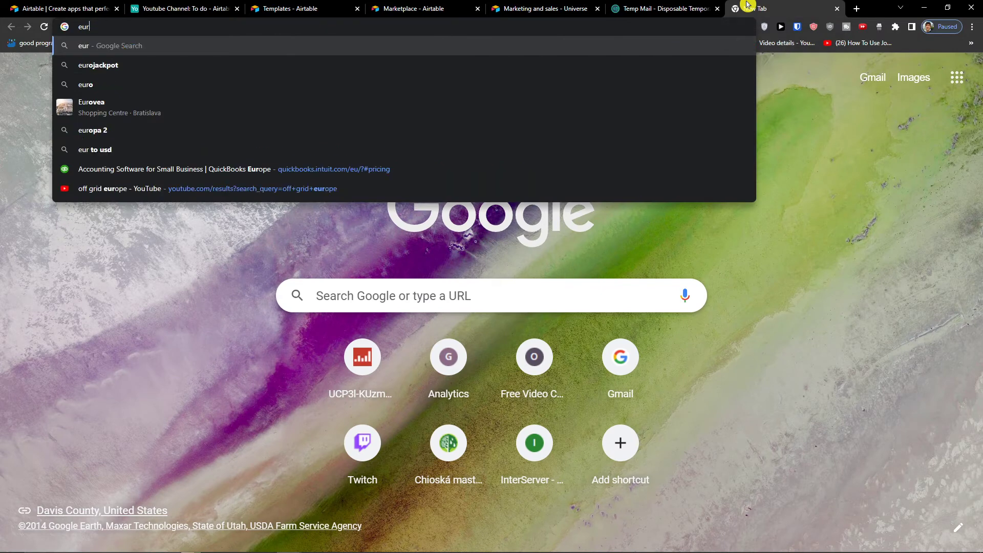
text(o curre)
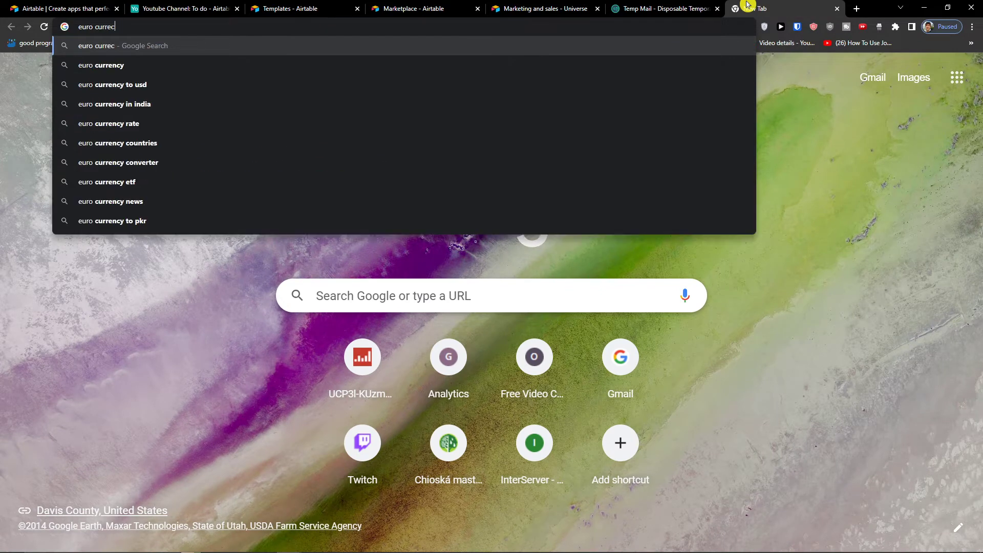
text(n)
key(Down)
key(Return)
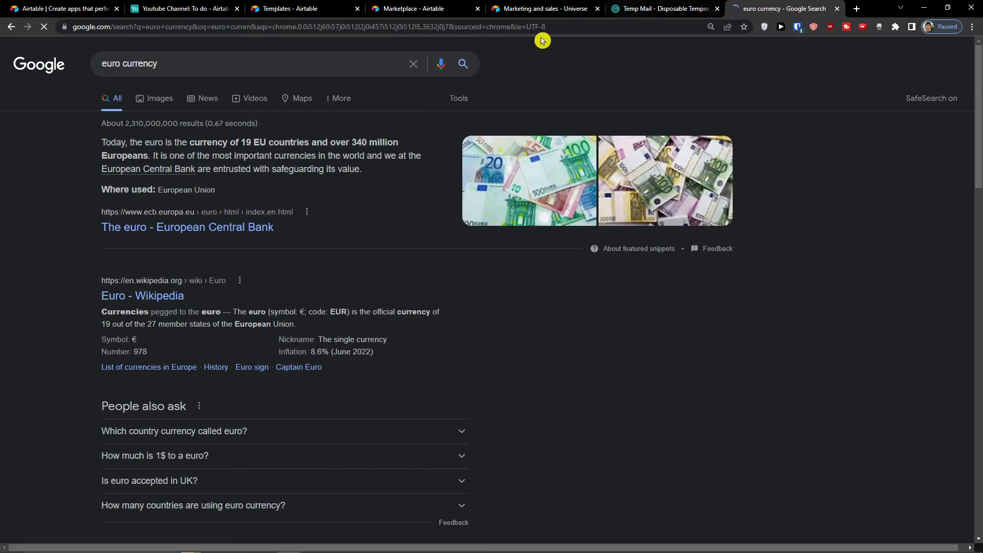
right_click(133, 339)
click(151, 346)
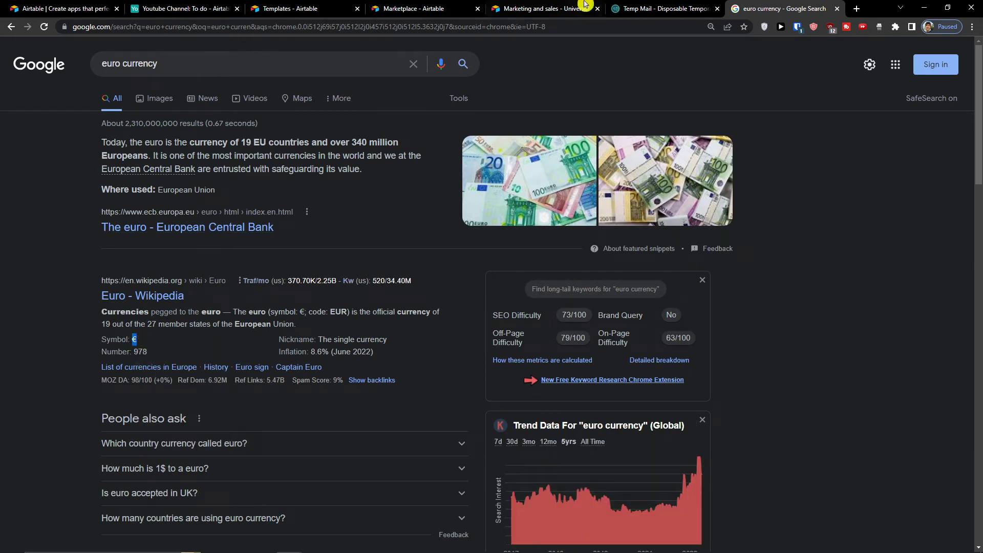
click(555, 8)
click(435, 7)
click(285, 8)
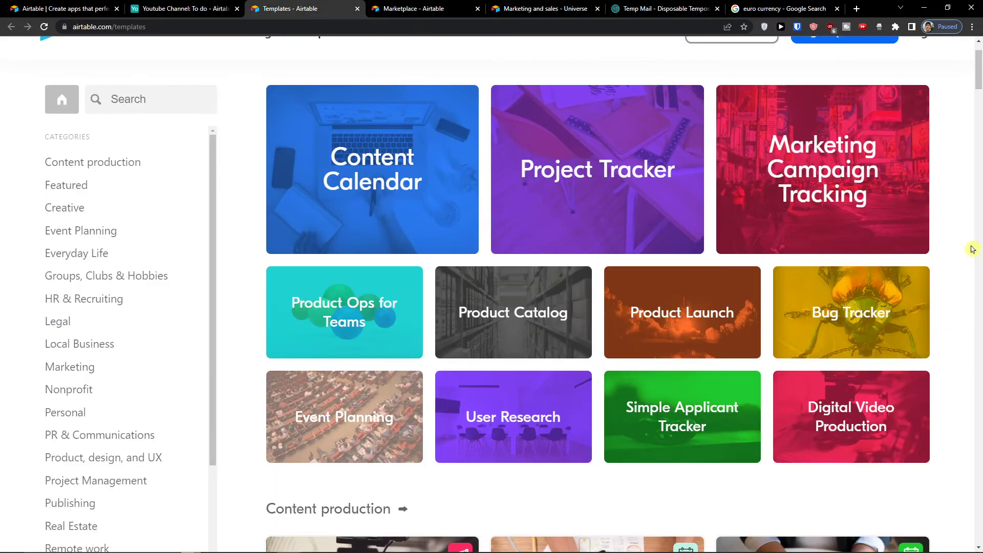
Step: Paste € as the currency symbol and create the field as 'Expenses'
click(76, 12)
click(176, 8)
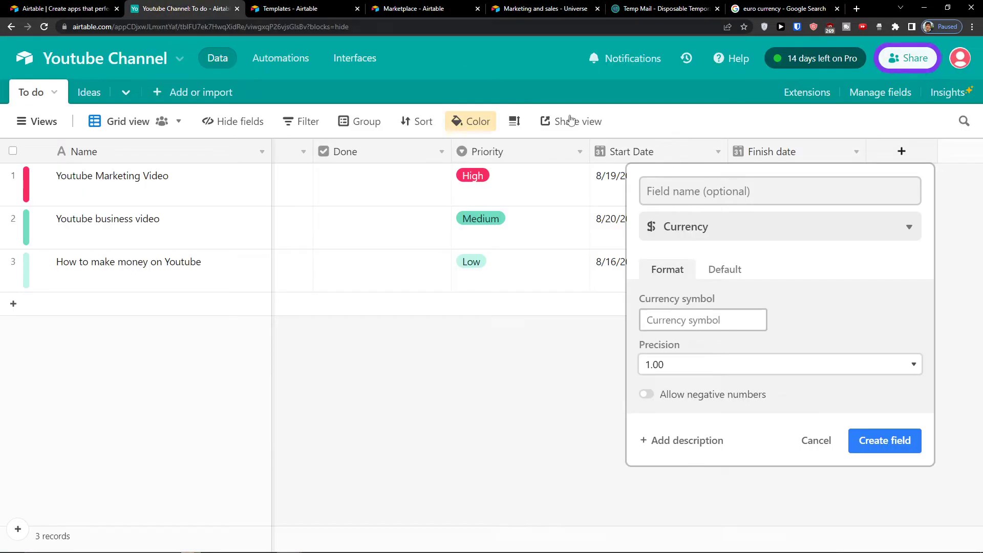
click(712, 323)
key(ctrl+v)
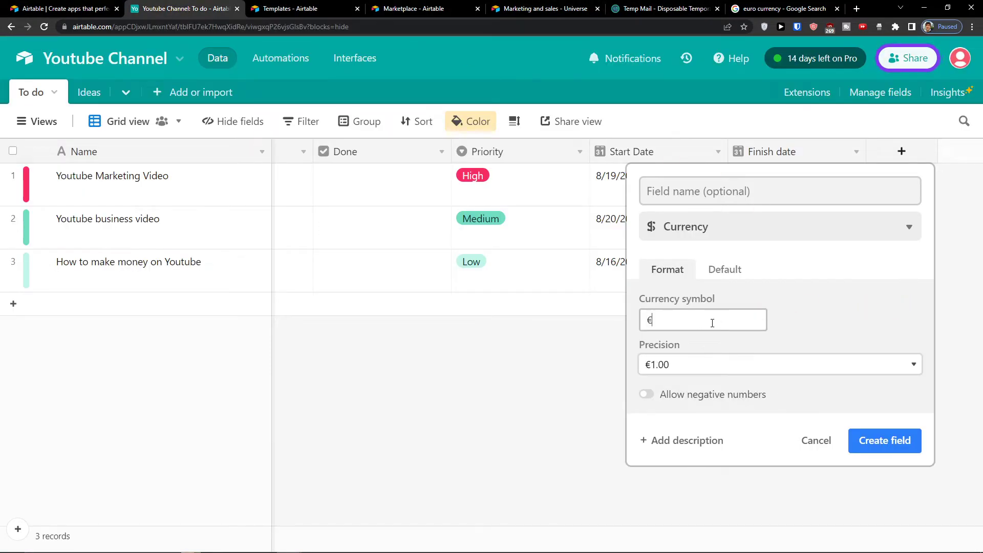
click(728, 196)
text(Exp)
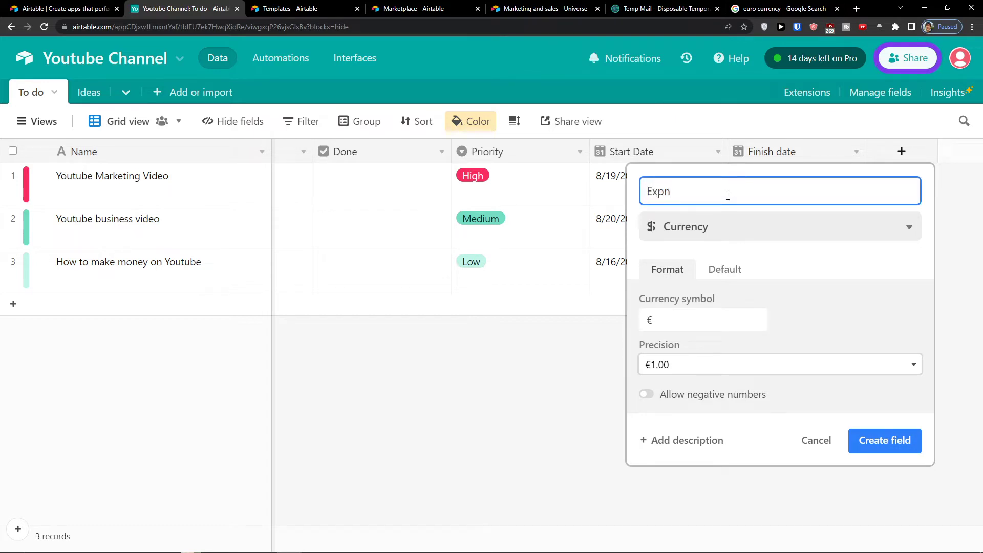
text(enses)
key(Return)
Step: Enter Expenses of 500, 1,000 and 700 for the three rows, keeping the Sum total
click(866, 193)
text(500)
click(853, 231)
click(862, 233)
text(1,000)
click(862, 269)
click(863, 272)
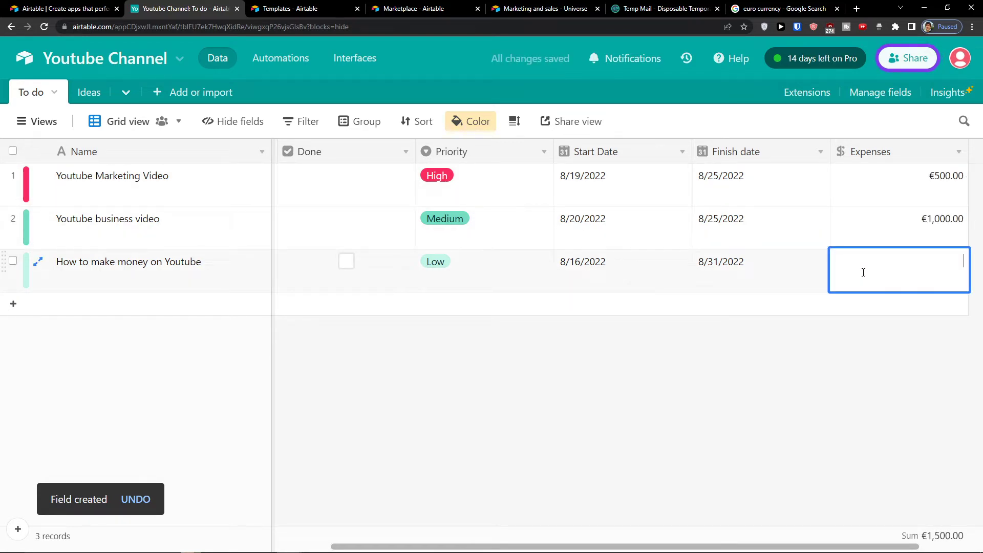
text(7000)
key(BackSpace)
click(885, 335)
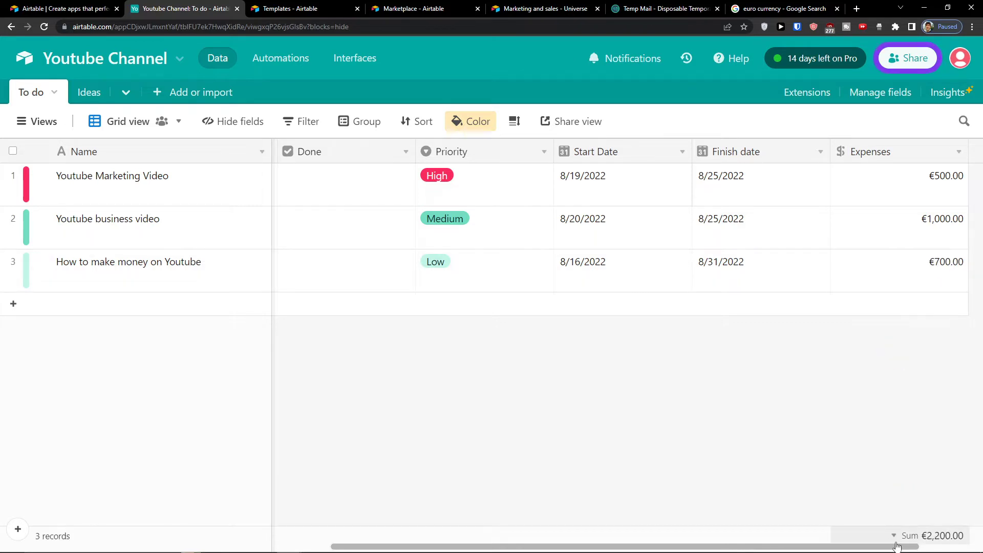
click(919, 536)
click(919, 536)
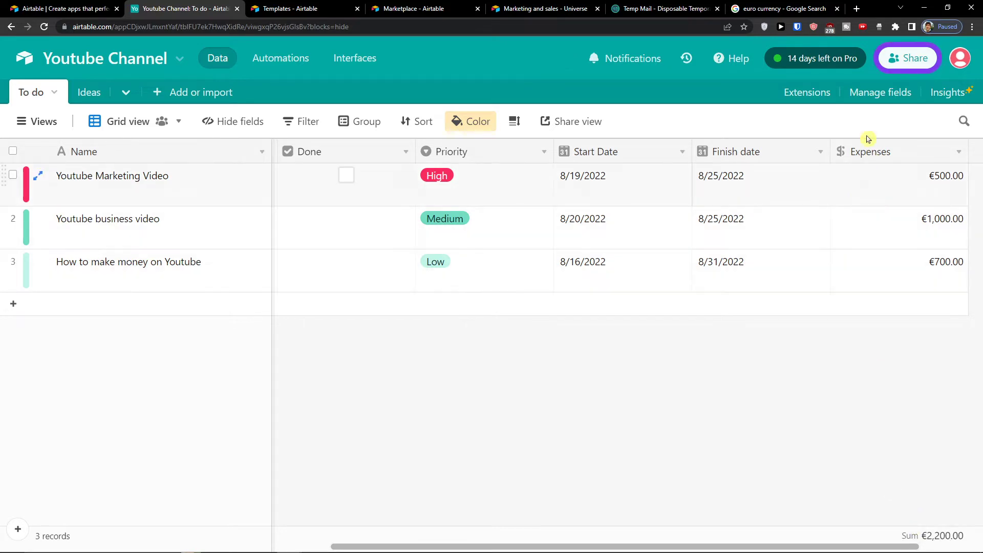
Step: Open the Expenses Sum footer menu and scroll through its summary options
click(884, 538)
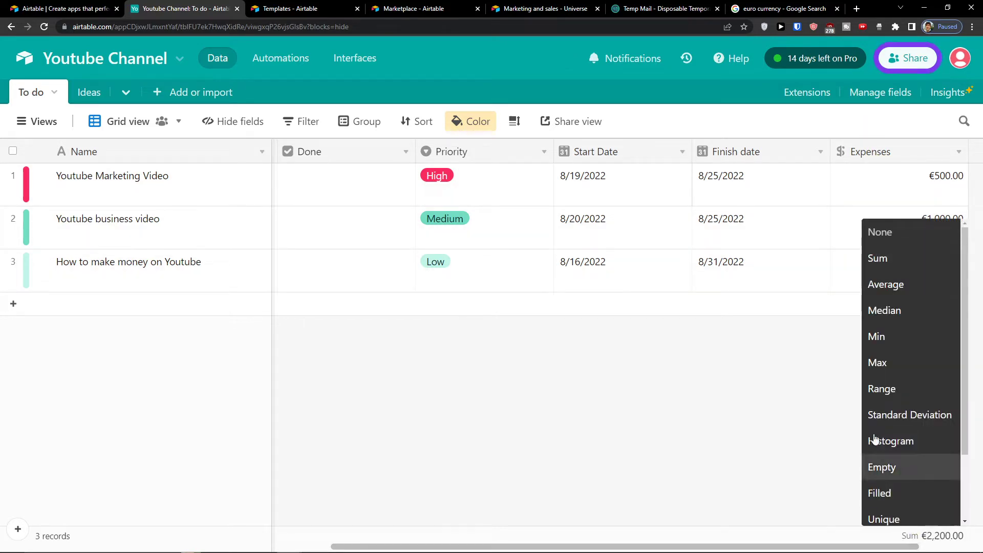
scroll(874, 314, down, 2)
scroll(874, 314, up, 2)
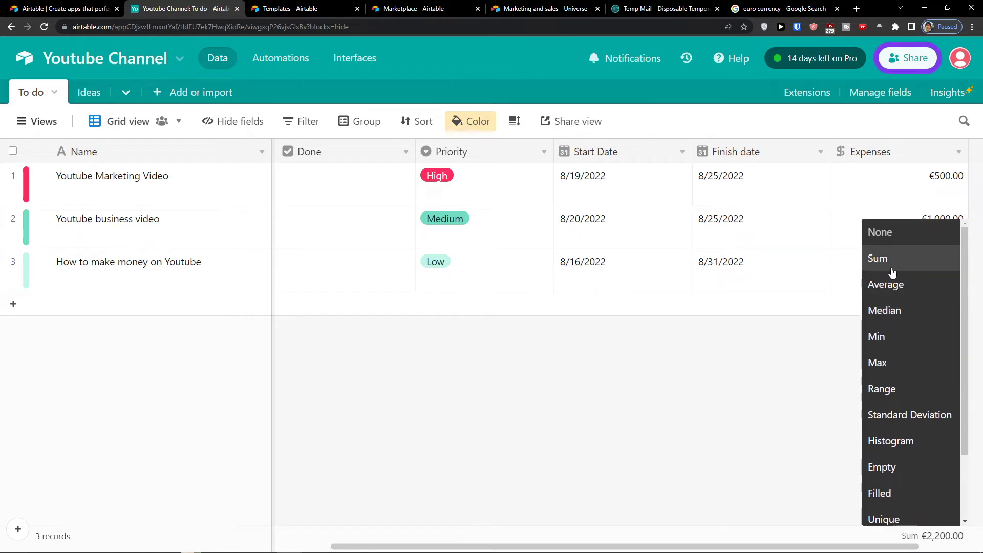
scroll(905, 266, down, 3)
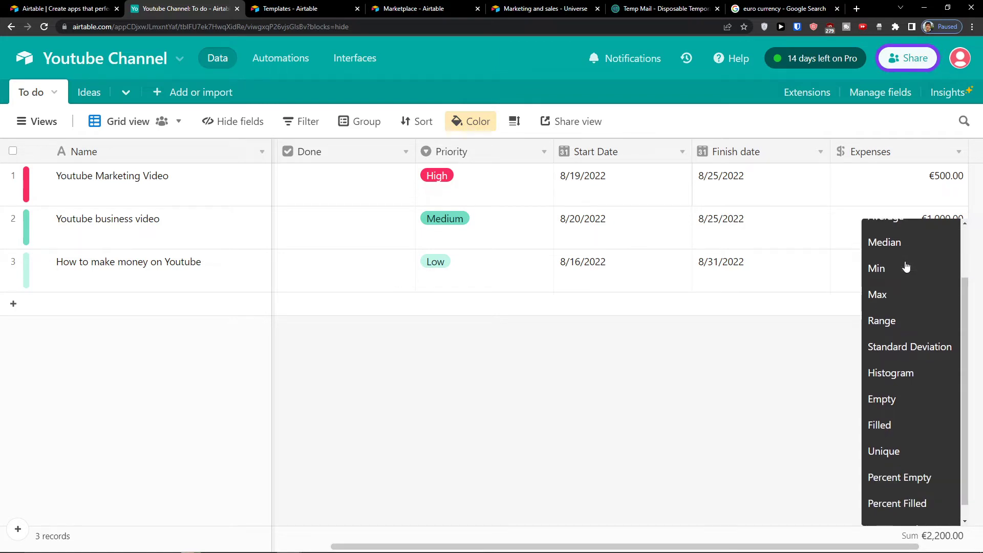
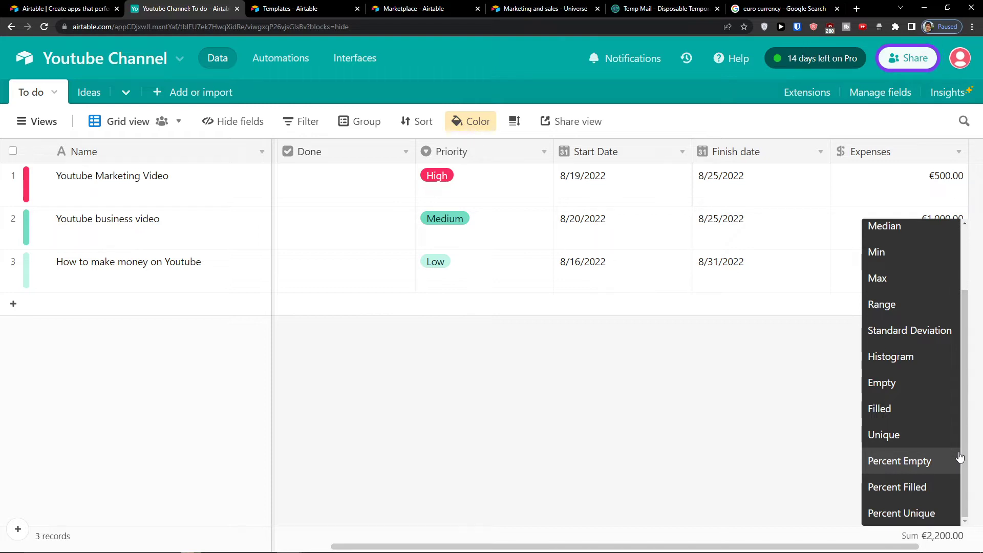
Step: Close the Expenses summary menu and scroll the table right to the add-field column
click(757, 464)
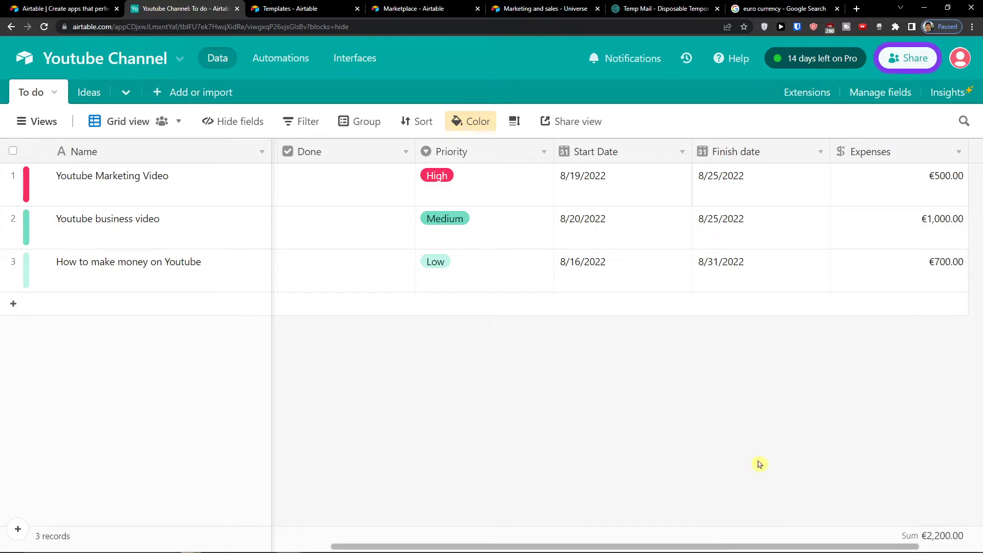
drag(695, 546, 968, 258)
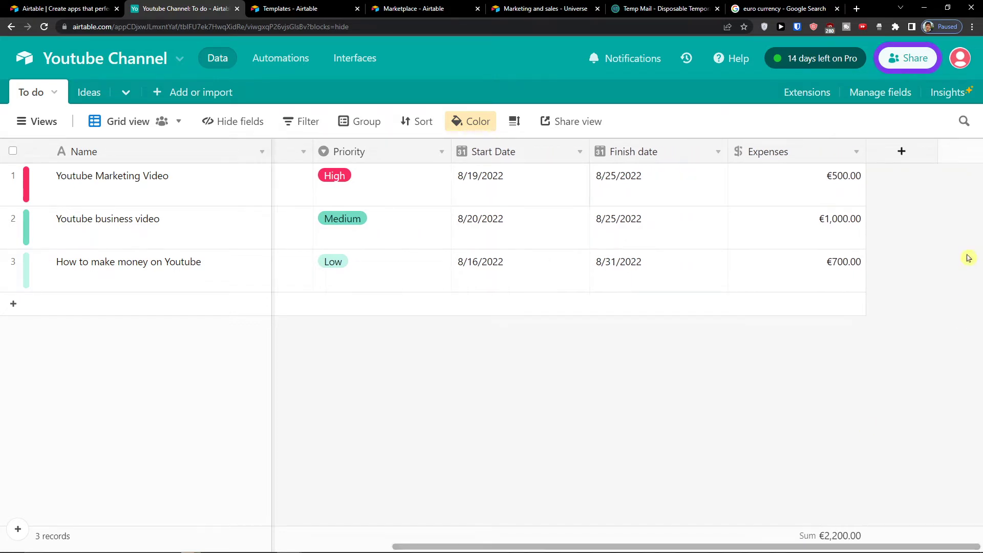
Step: Start a new field and try out the Formula field type
click(904, 158)
scroll(780, 297, down, 4)
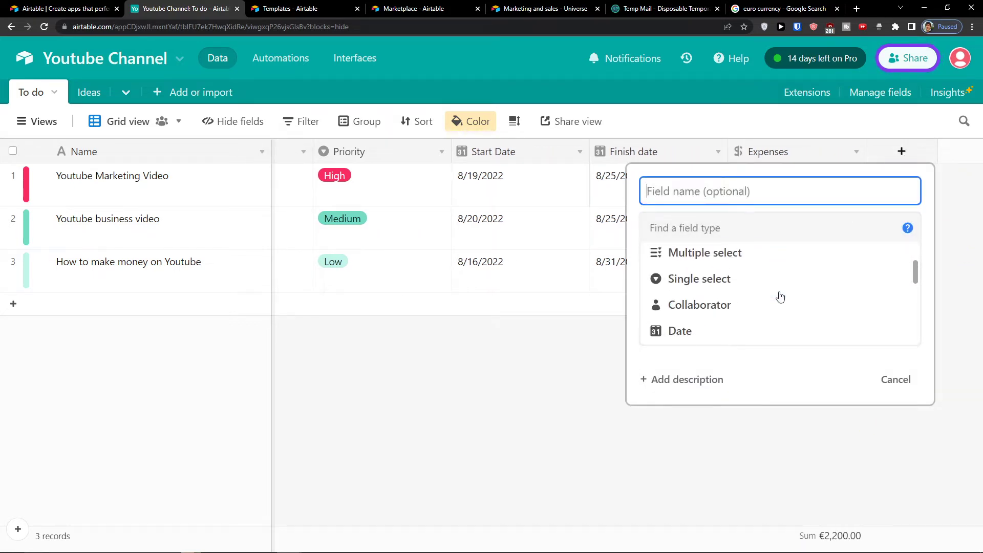
scroll(780, 297, down, 3)
scroll(778, 296, down, 3)
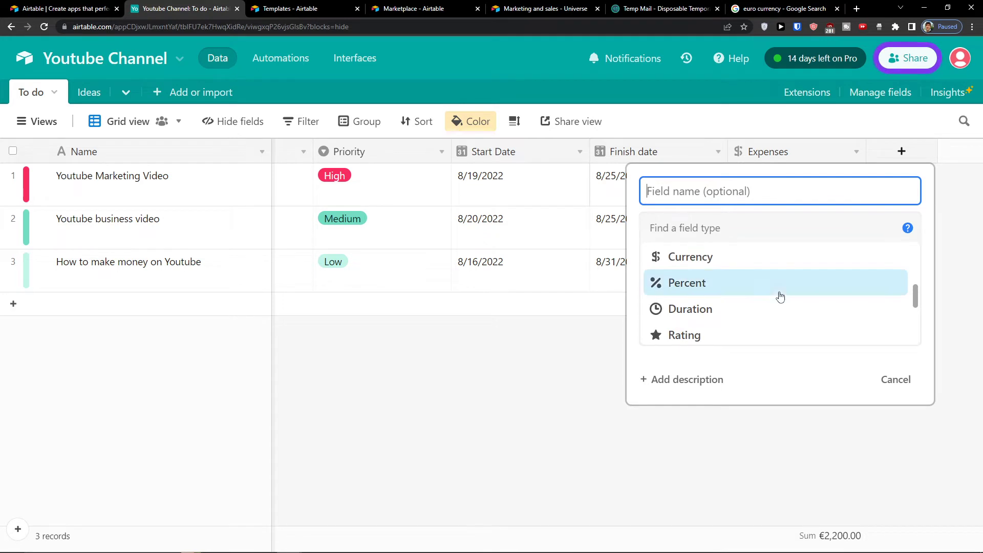
scroll(774, 289, down, 3)
scroll(758, 272, up, 2)
scroll(757, 272, down, 2)
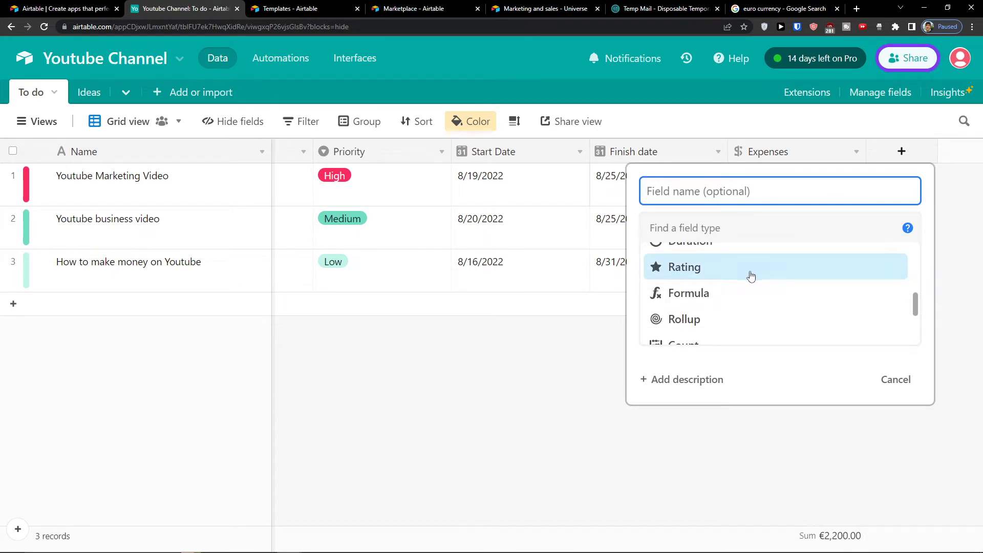
scroll(751, 276, down, 2)
scroll(750, 277, up, 2)
click(750, 291)
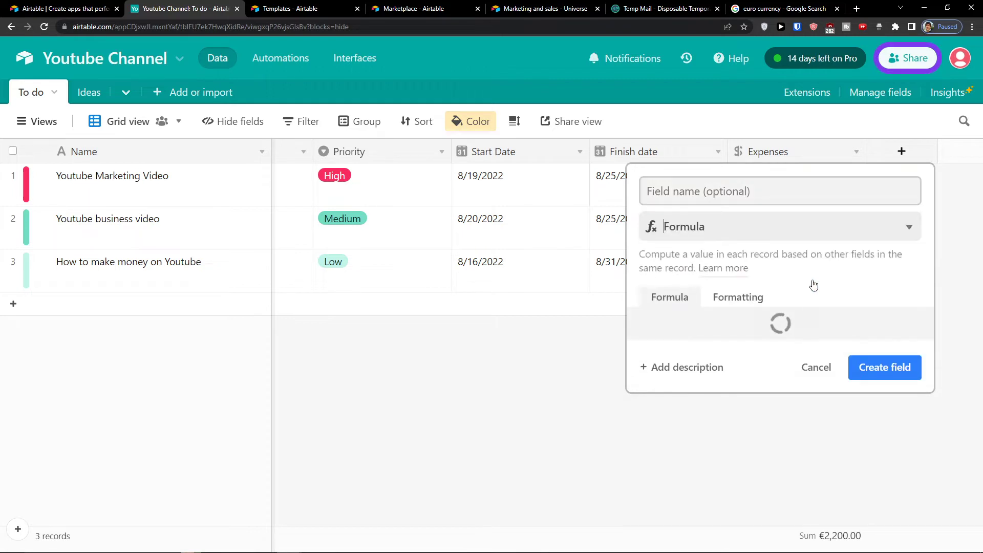
click(794, 329)
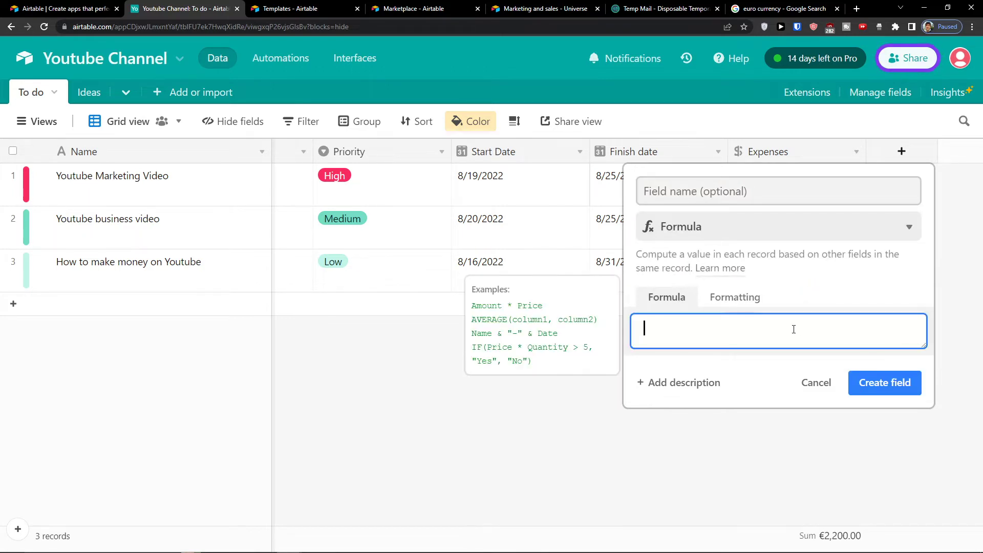
Step: Preview the Rollup and Count field types for the new field
click(711, 226)
scroll(711, 285, down, 2)
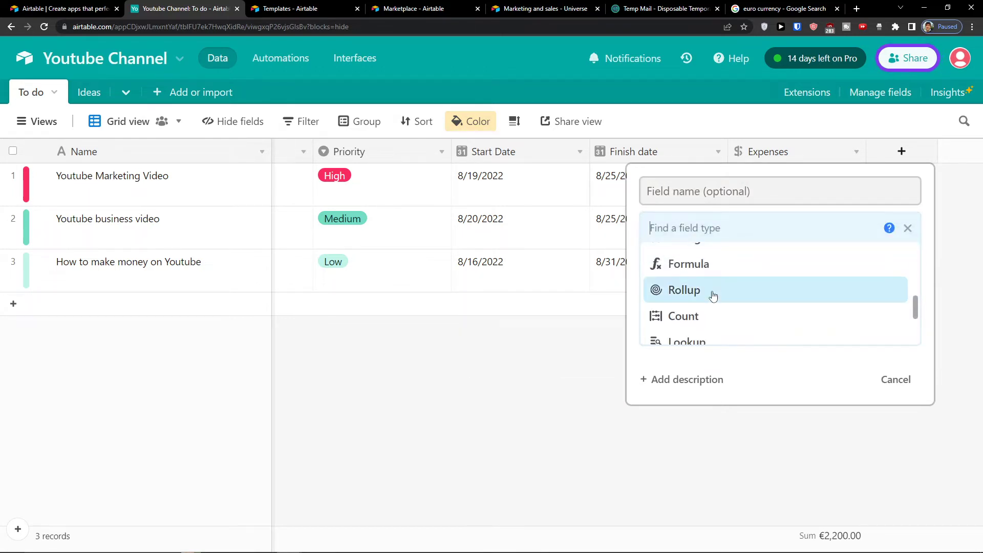
click(713, 290)
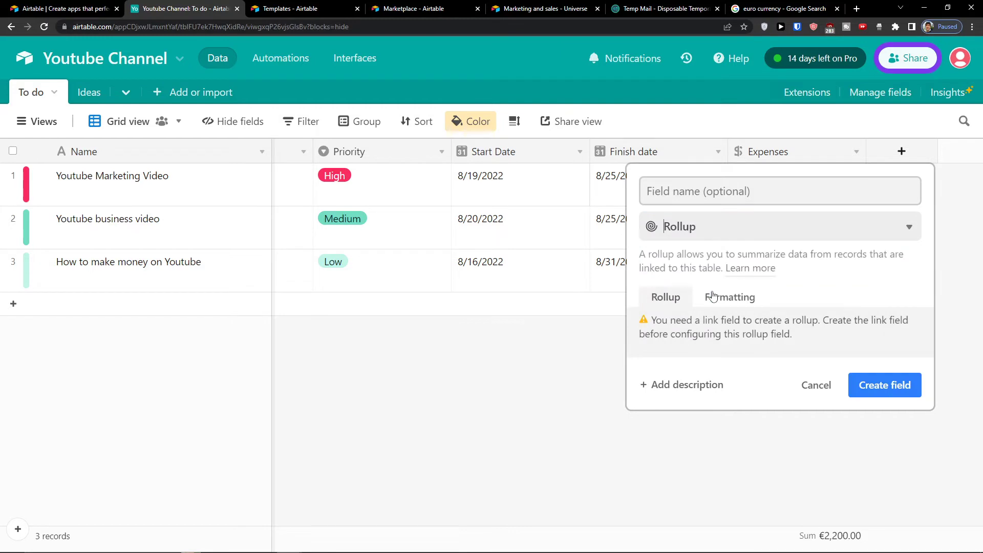
click(711, 239)
scroll(722, 283, down, 3)
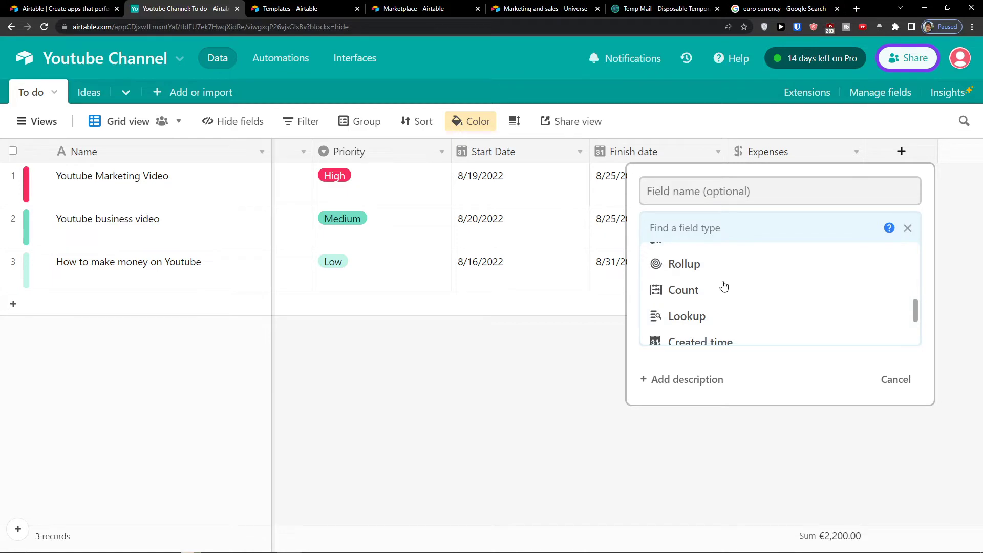
scroll(724, 286, up, 1)
click(726, 291)
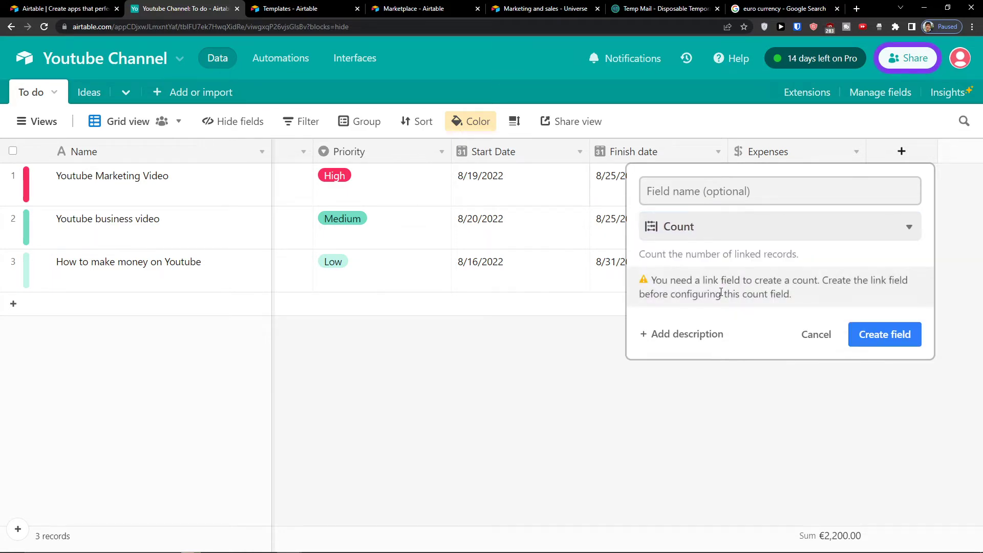
Step: Try the Lookup field type and read its link-field warning
click(734, 232)
scroll(740, 282, down, 2)
click(738, 285)
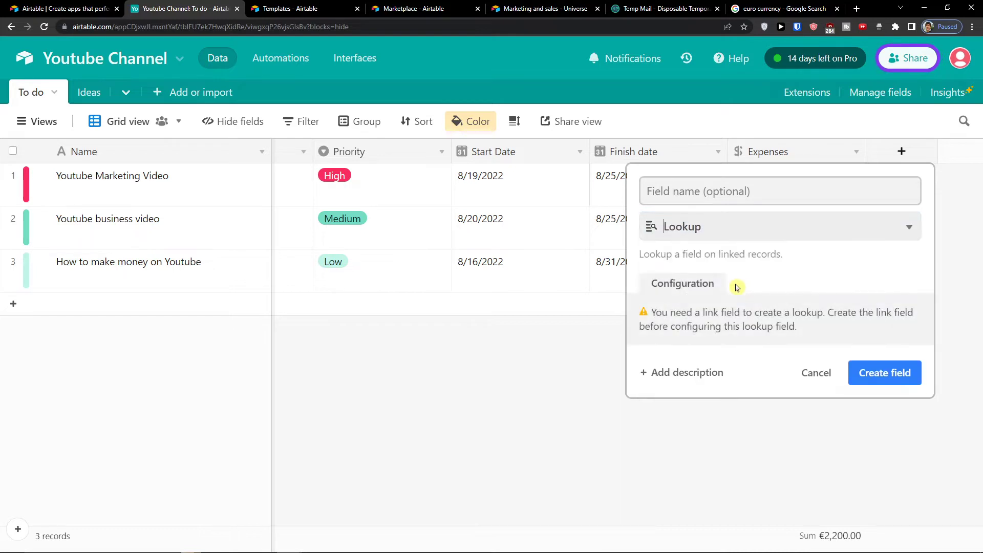
drag(669, 312, 802, 329)
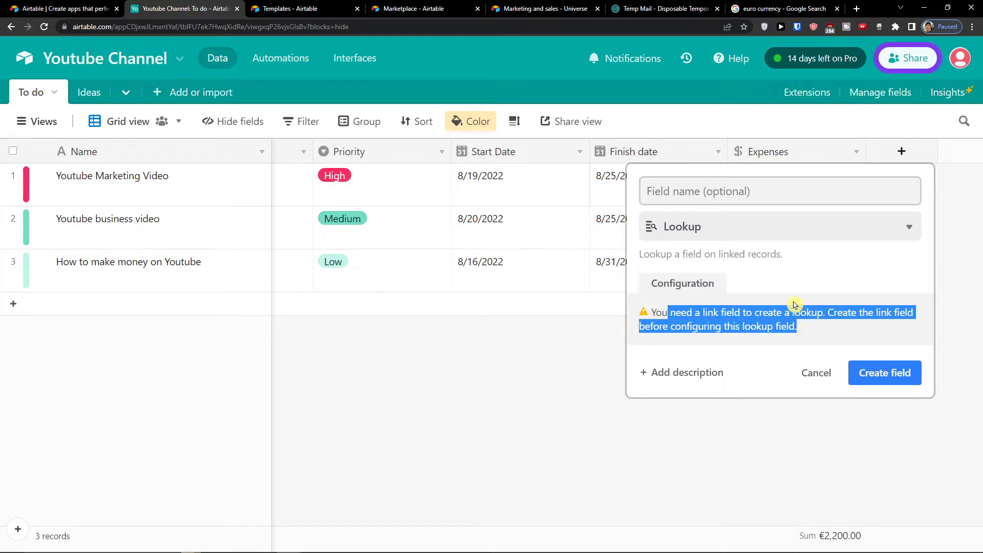
click(765, 245)
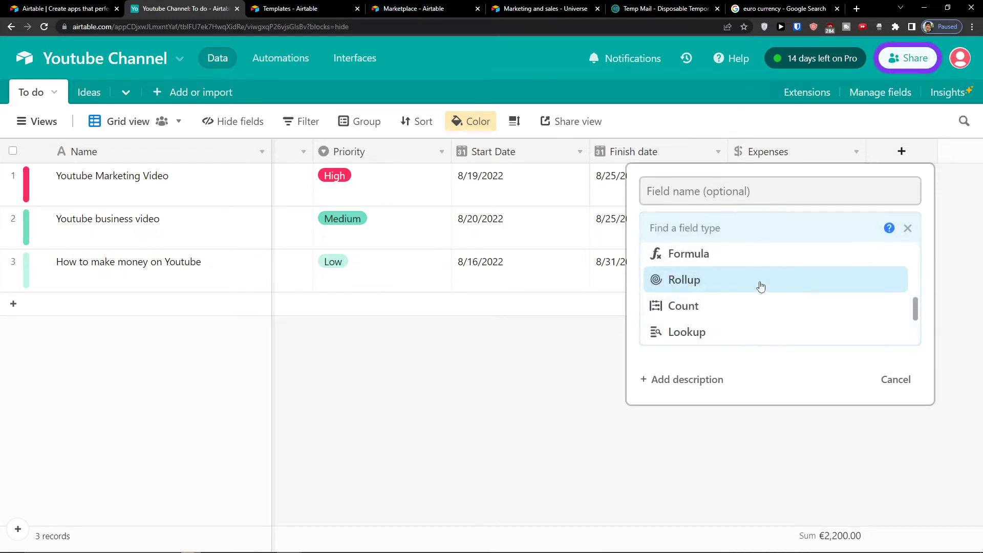
click(728, 332)
drag(655, 312, 775, 326)
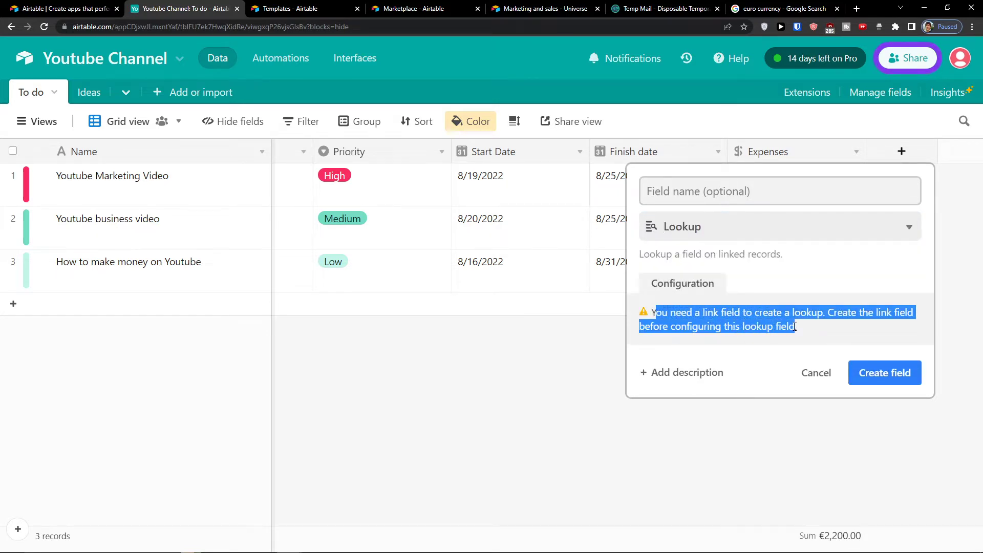
Step: Create the field as a Created time field with local date and 12-hour time
click(748, 222)
scroll(755, 294, down, 3)
scroll(752, 305, up, 2)
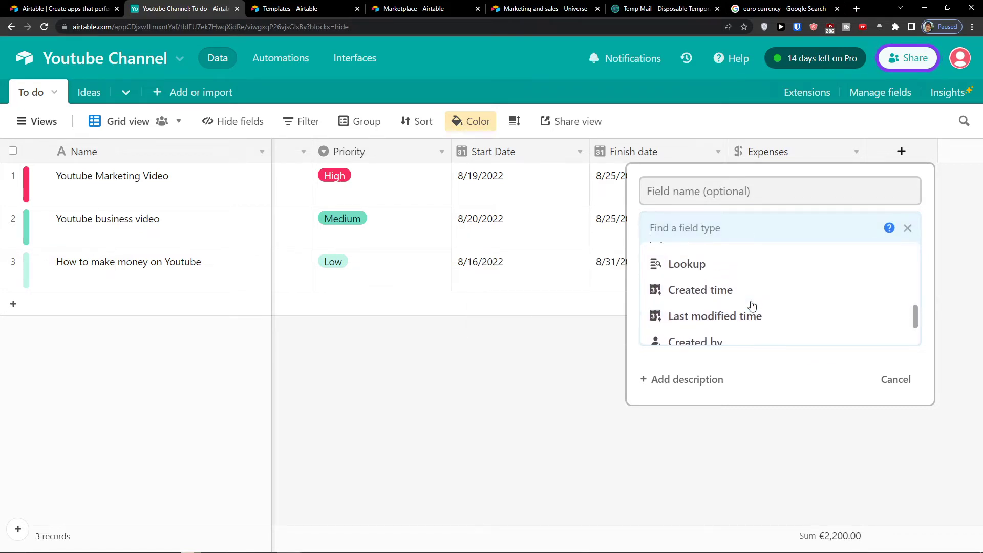
mouse_move(753, 305)
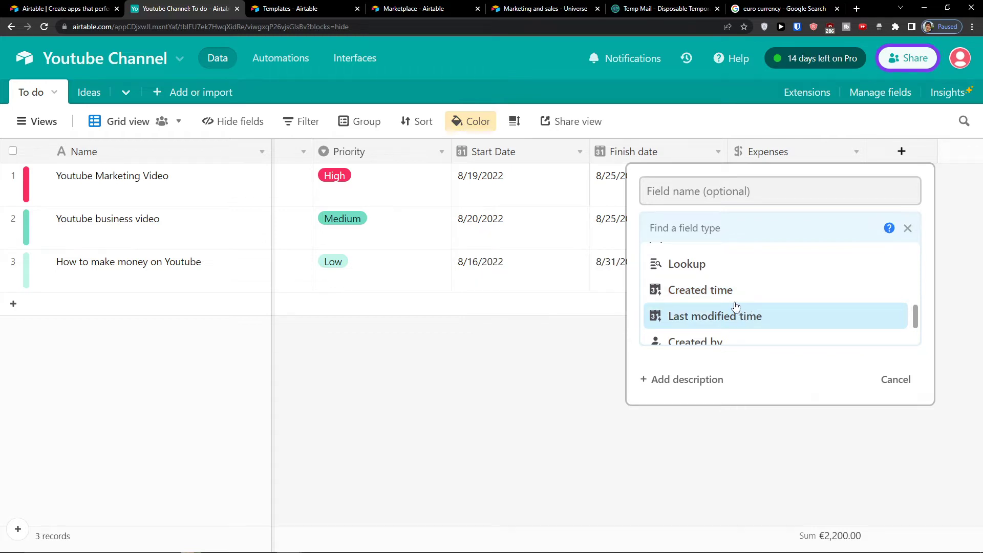
click(734, 303)
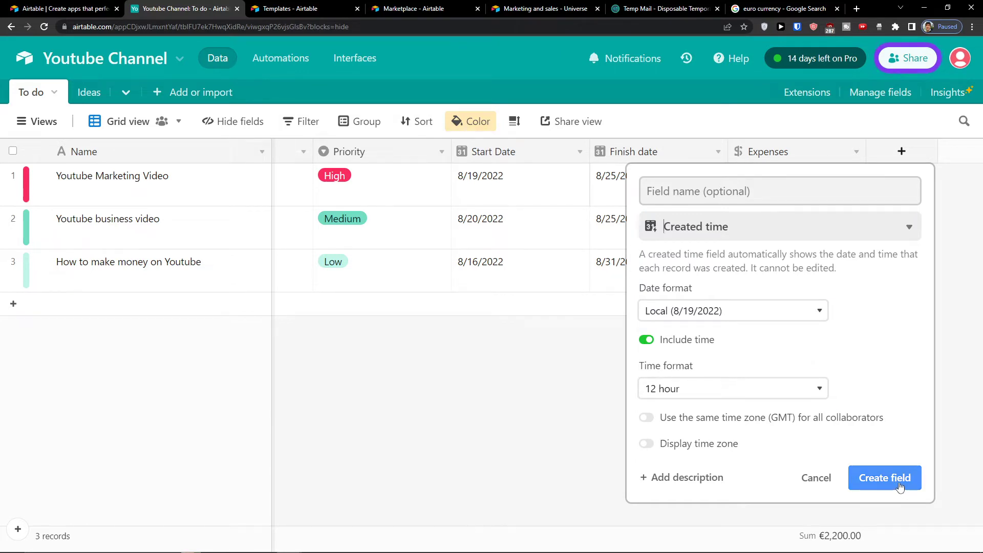
click(884, 478)
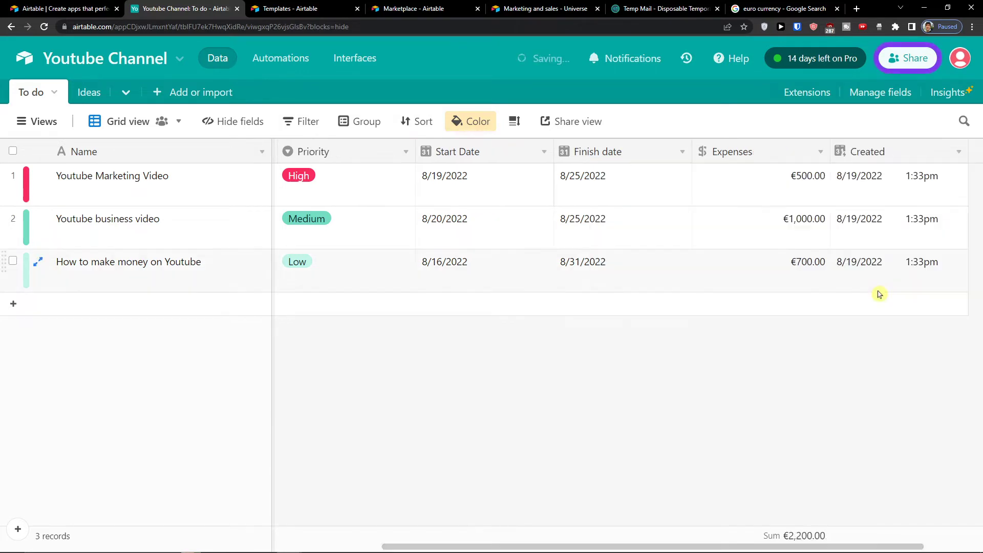
Step: Move the Created column after Priority and delete the Start Date field
click(875, 154)
drag(839, 154, 435, 175)
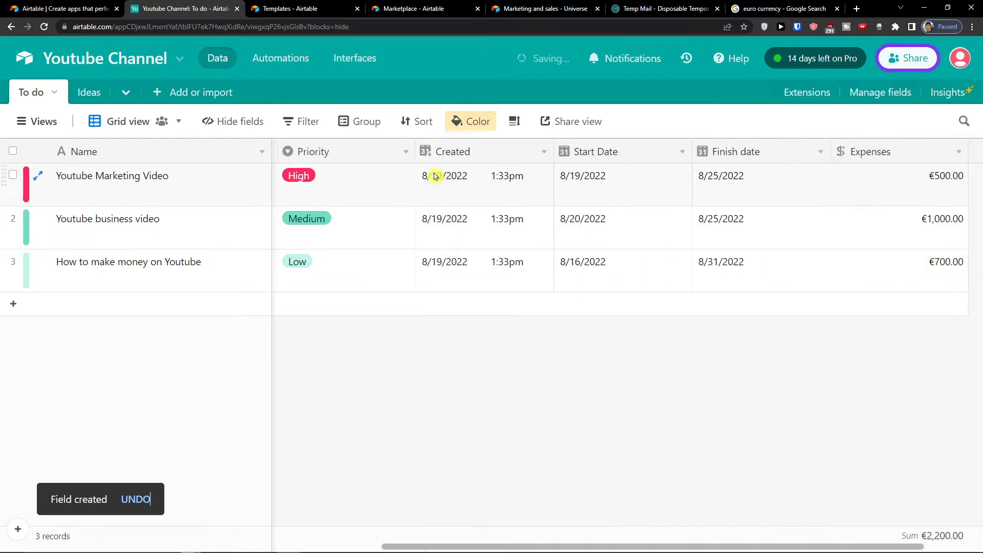
click(682, 152)
click(604, 515)
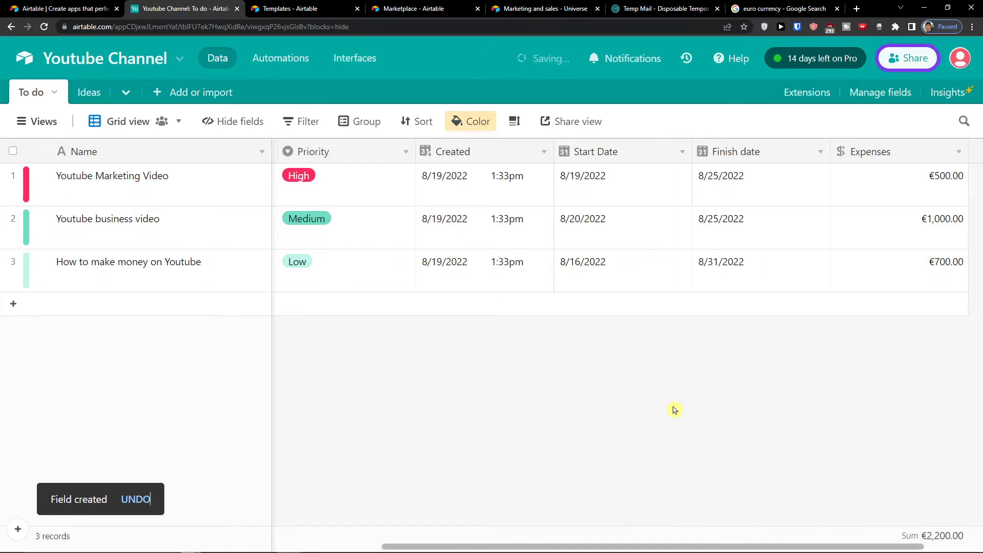
Step: Begin adding a Count field, then cancel without creating it
click(886, 154)
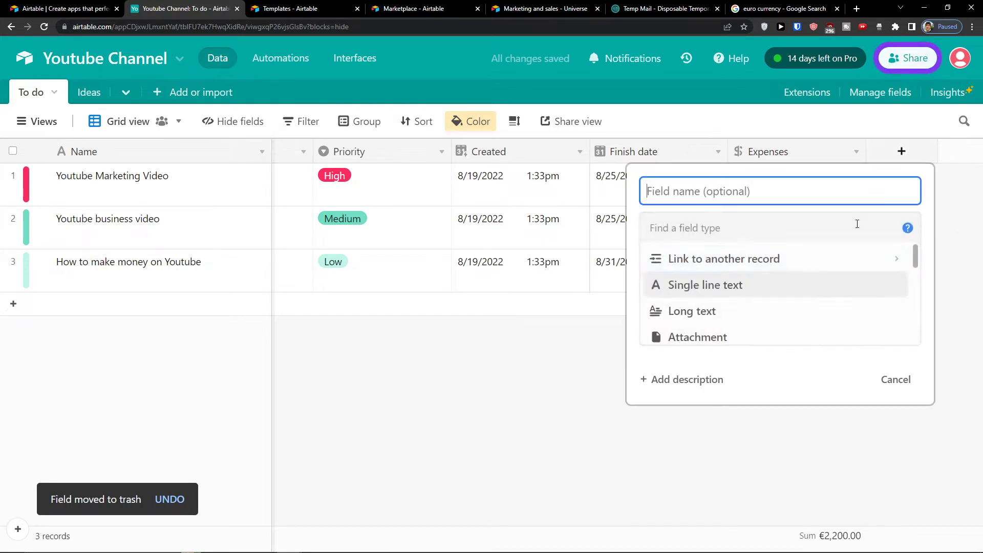
scroll(809, 332, down, 15)
scroll(813, 332, up, 2)
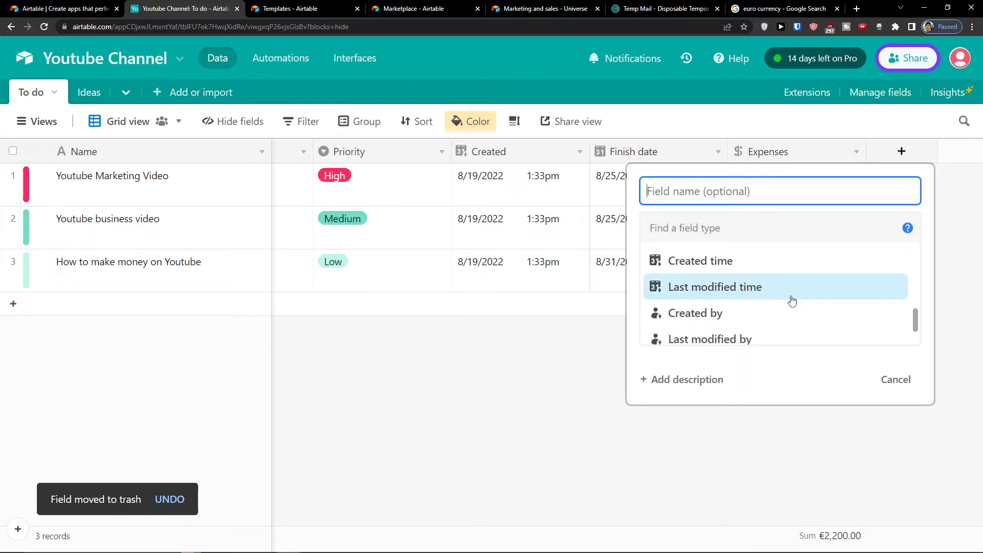
scroll(791, 293, down, 3)
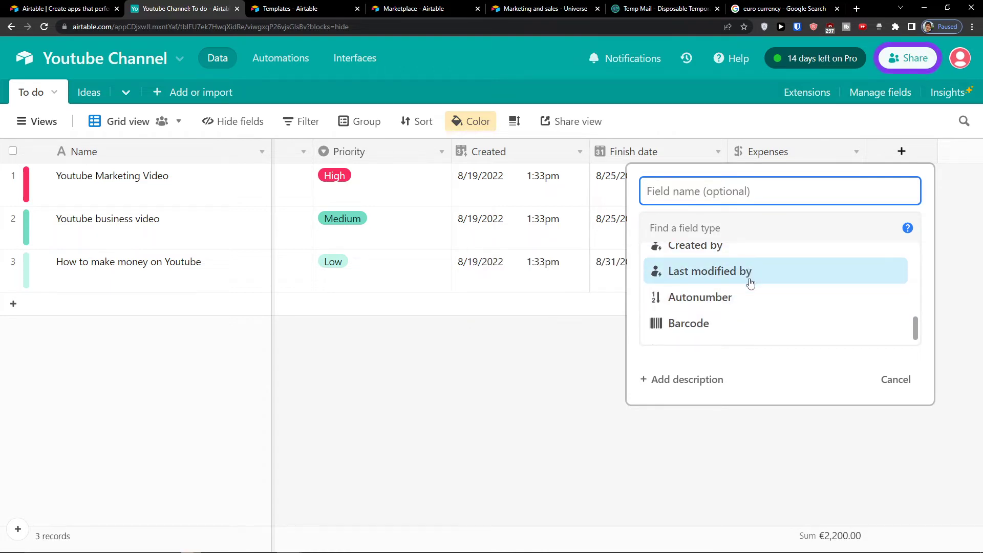
scroll(738, 321, down, 1)
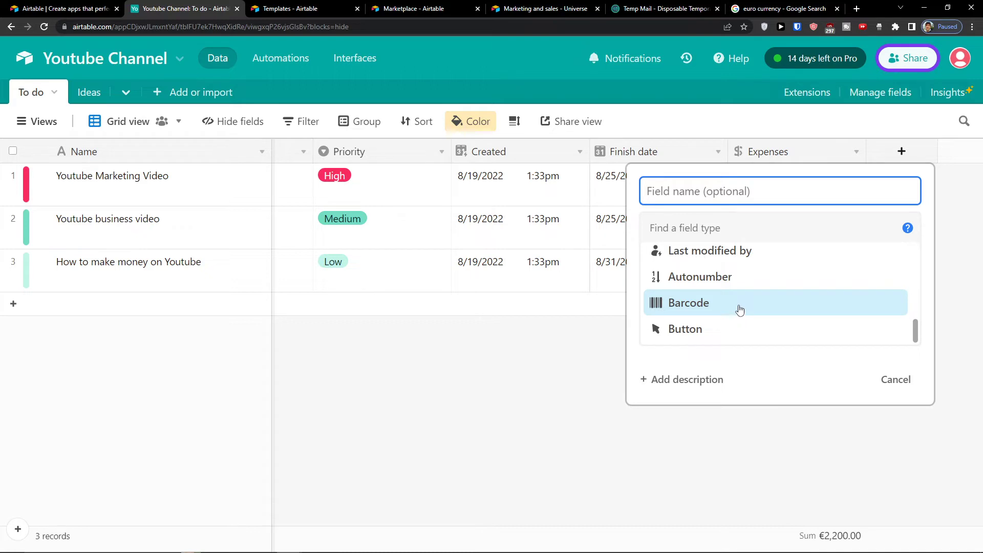
scroll(747, 272, up, 3)
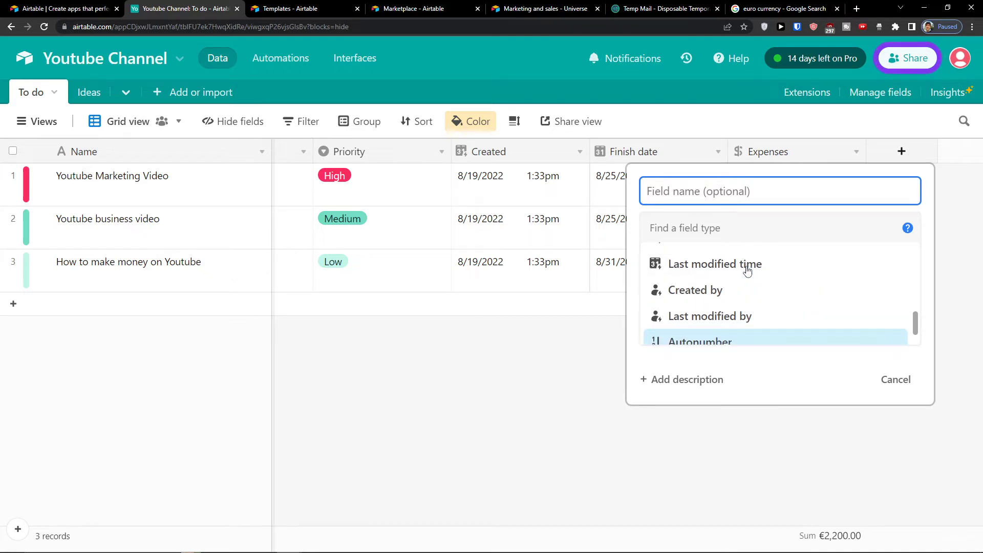
scroll(746, 271, up, 5)
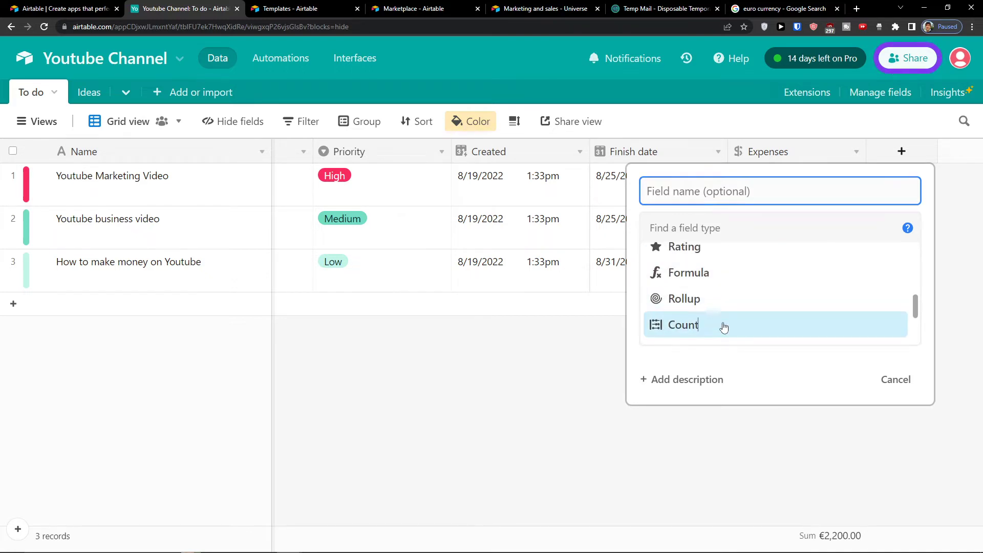
click(722, 324)
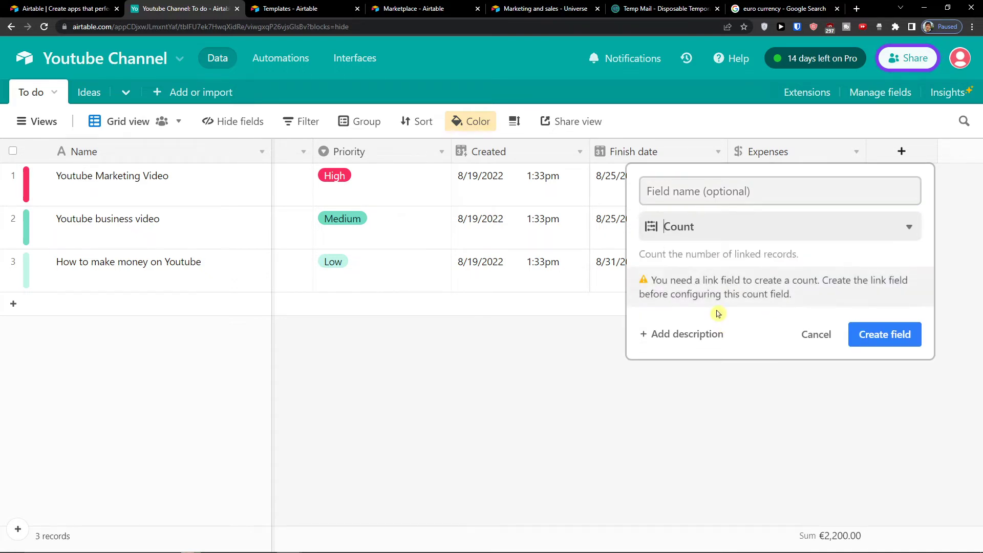
click(809, 341)
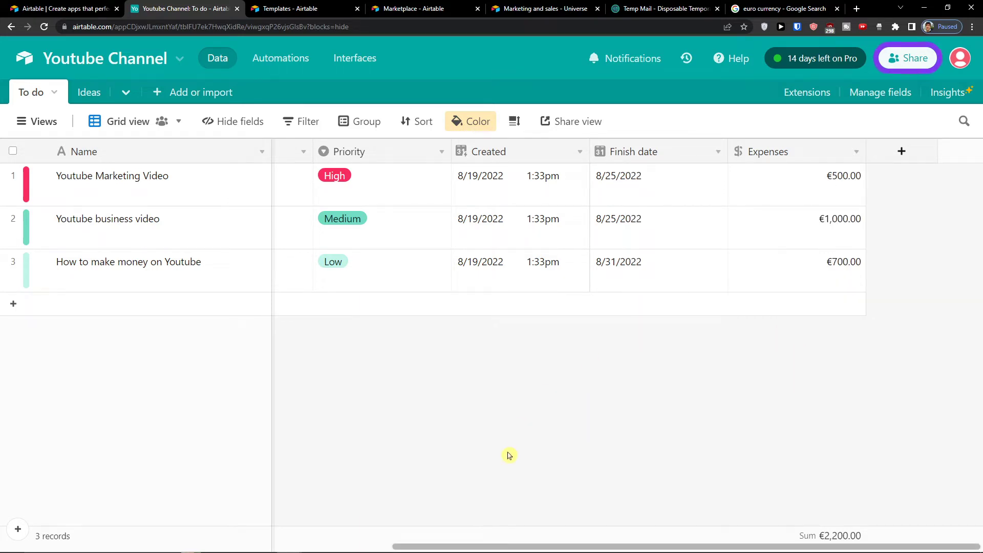
Step: Create a new Form view named 'Form' from the Views sidebar
drag(518, 544, 722, 513)
drag(494, 463, 709, 509)
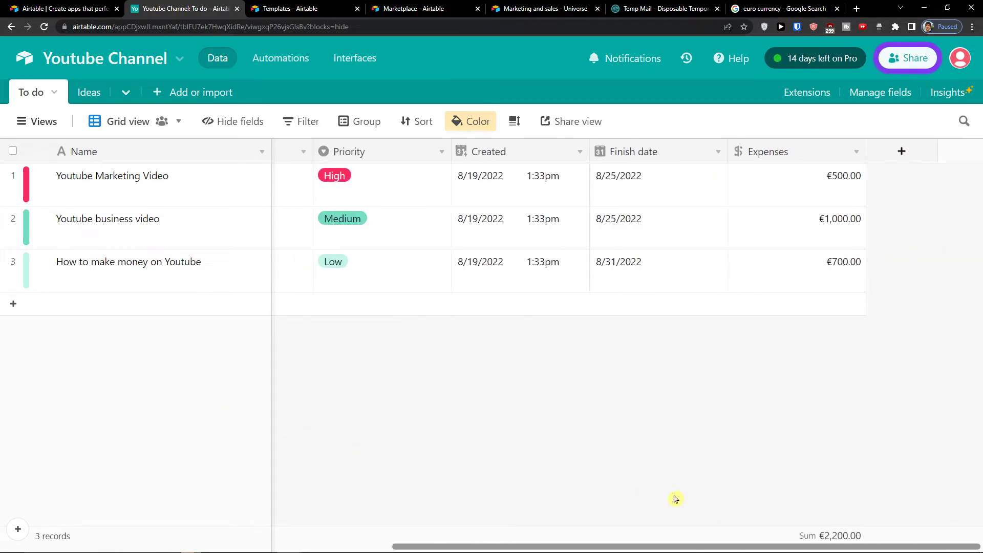
drag(600, 486, 98, 388)
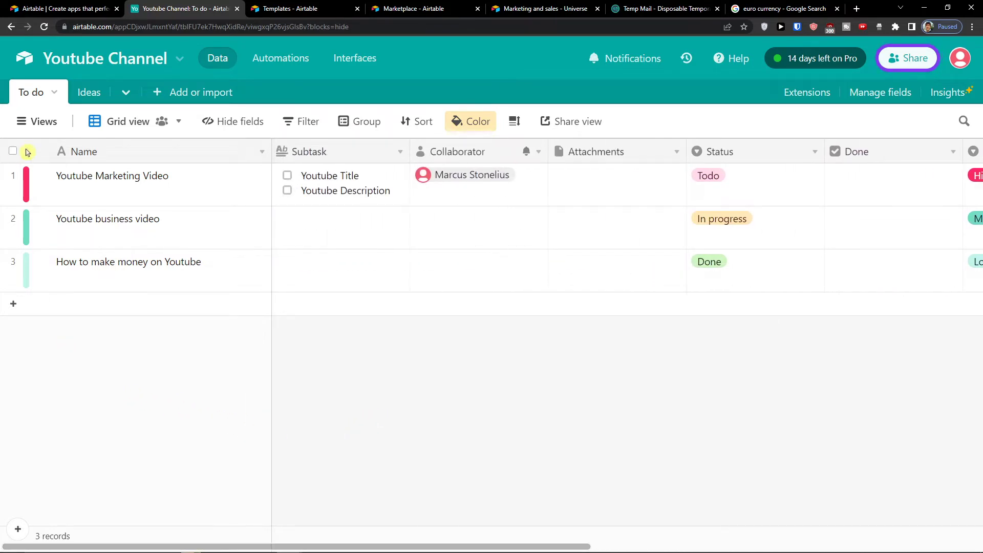
mouse_move(30, 127)
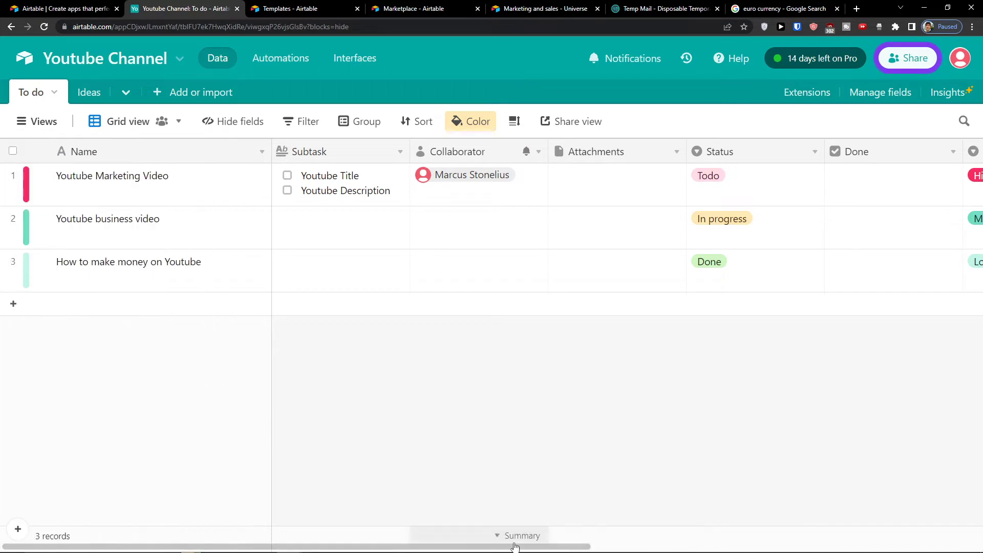
mouse_move(538, 547)
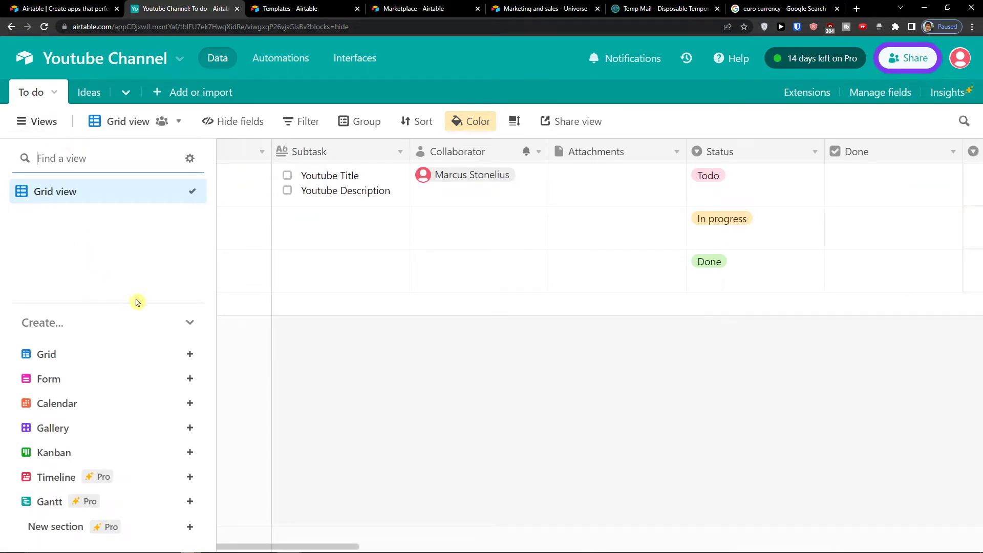
mouse_move(165, 365)
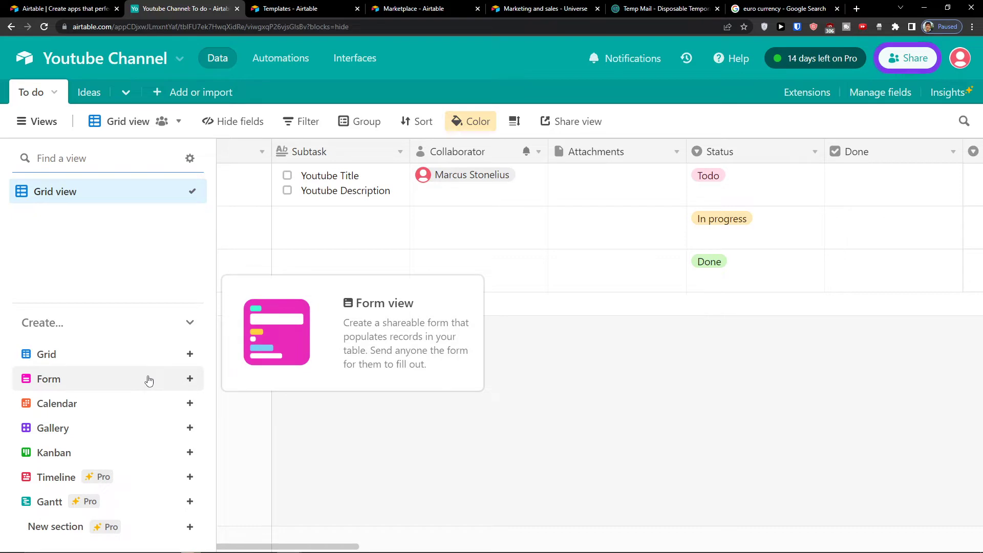
click(149, 380)
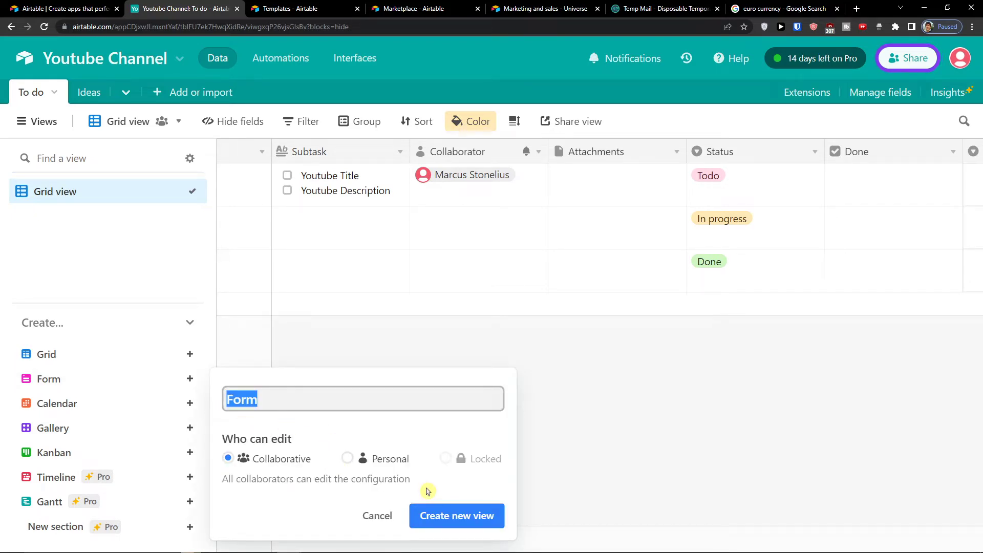
click(454, 515)
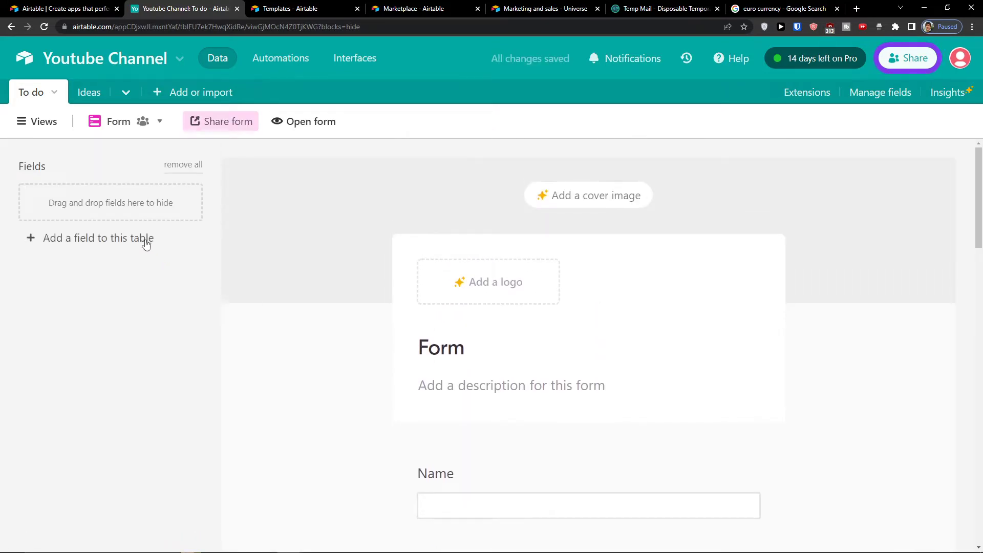
Step: Remove all fields from the form and retitle it 'Youtube idea'
scroll(441, 373, down, 4)
scroll(554, 391, down, 10)
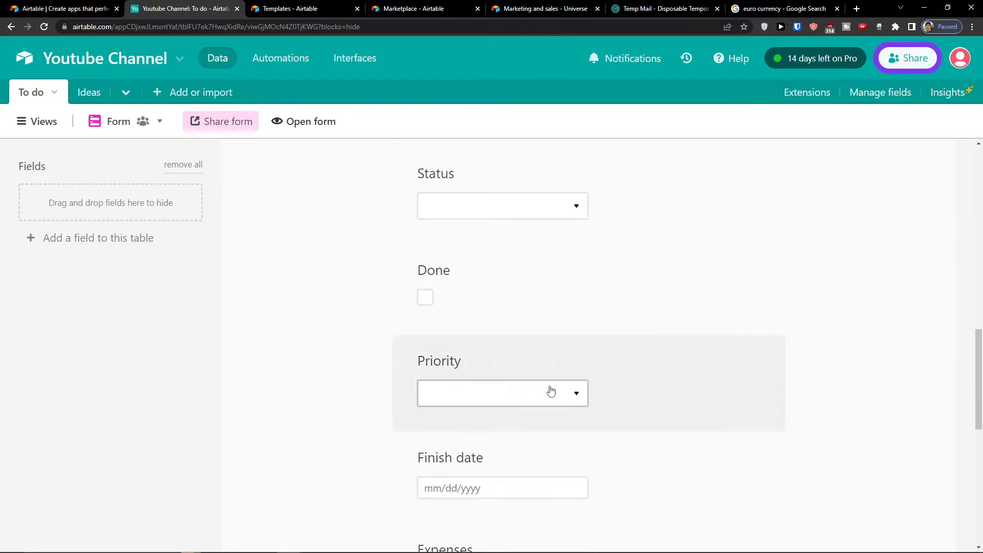
scroll(551, 391, up, 14)
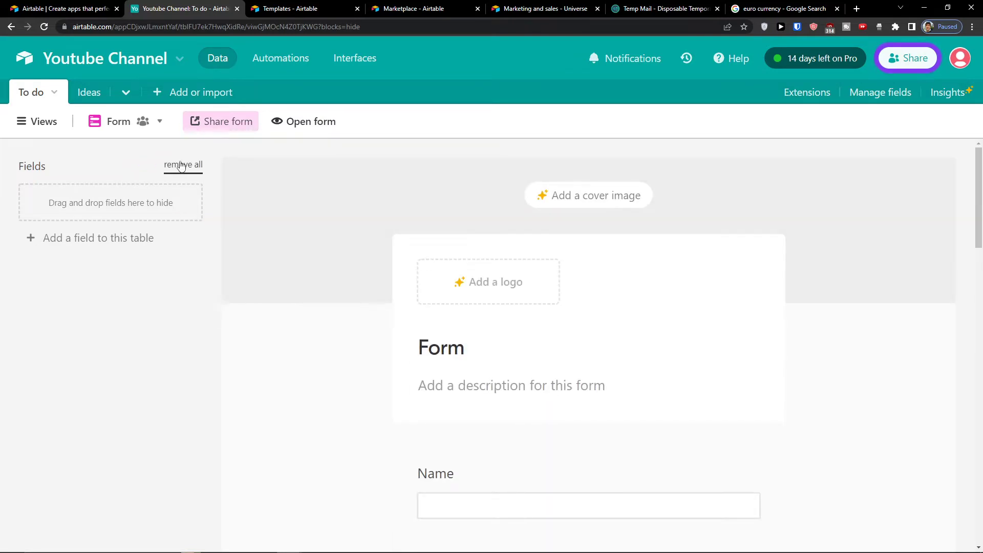
click(183, 166)
scroll(334, 309, down, 3)
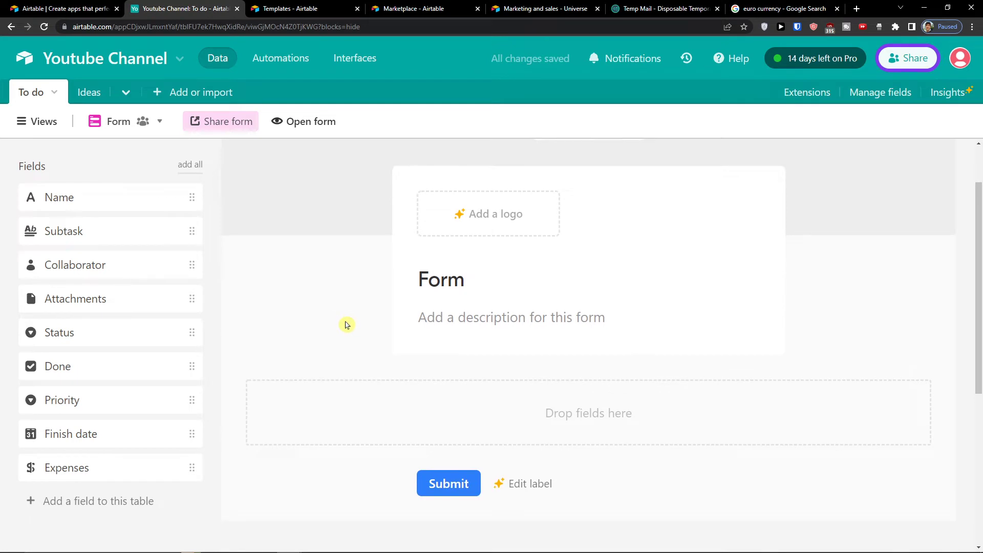
double_click(442, 221)
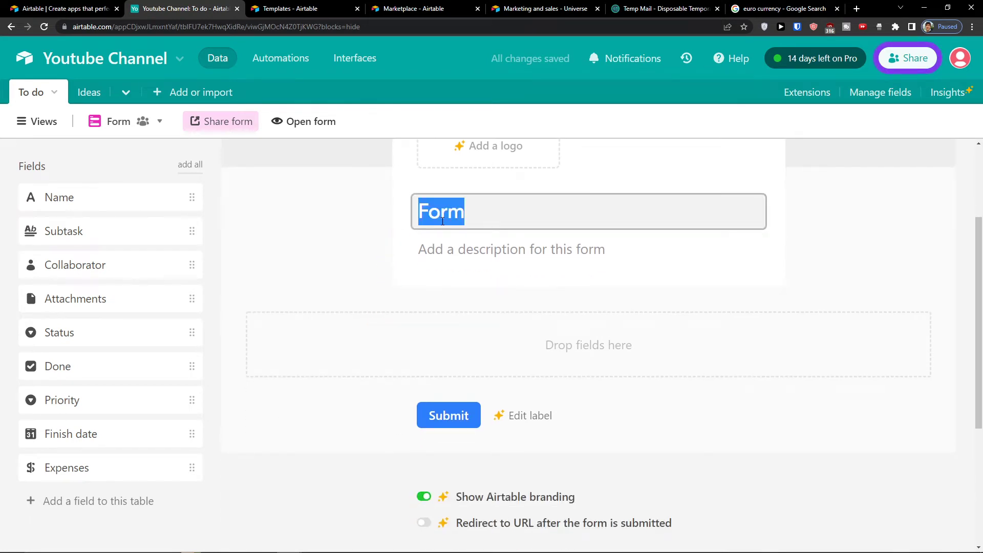
text(Youtube idea)
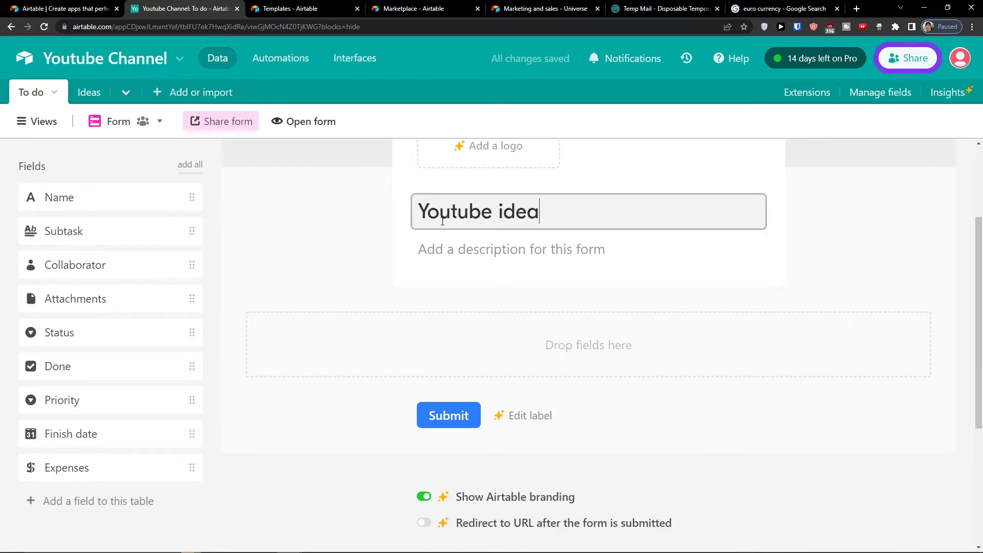
click(500, 251)
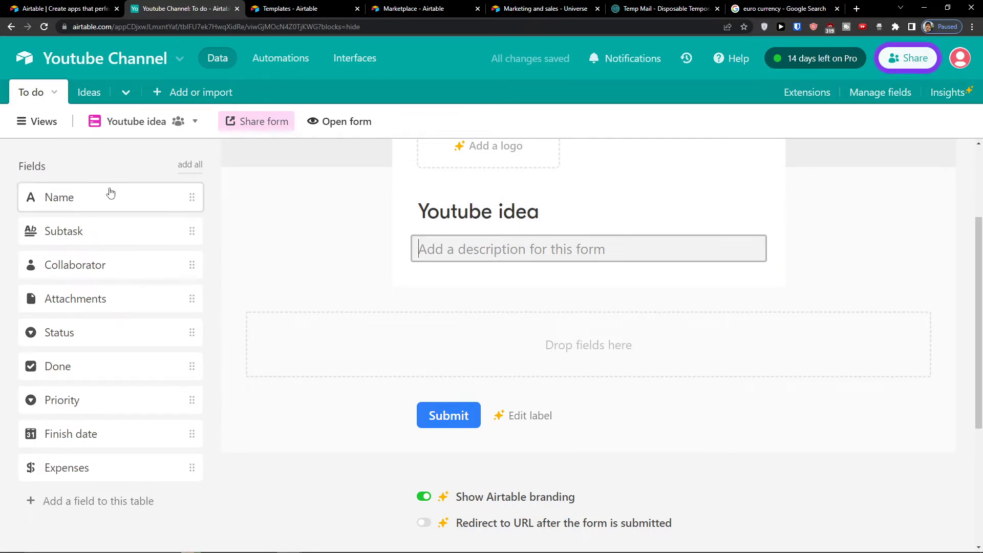
click(321, 267)
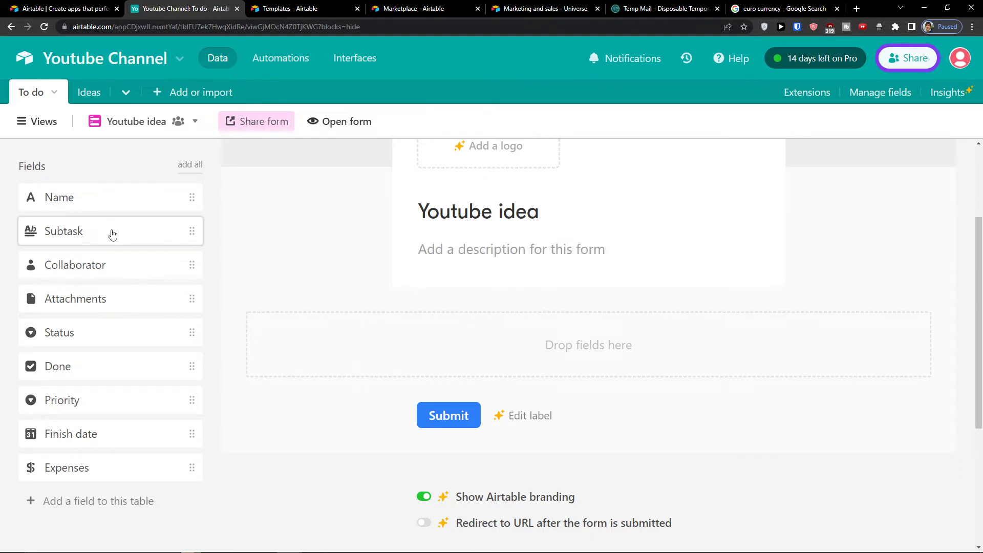
Step: Add Attachments, Status, Priority, Expenses and Name as questions on the form
drag(97, 264, 86, 233)
drag(87, 298, 497, 344)
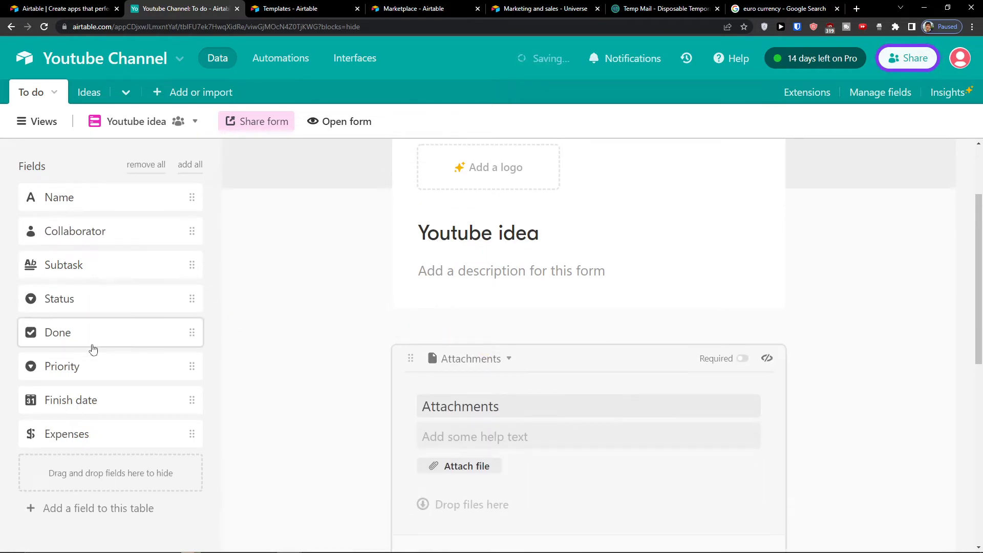
drag(94, 297, 544, 461)
drag(61, 333, 560, 401)
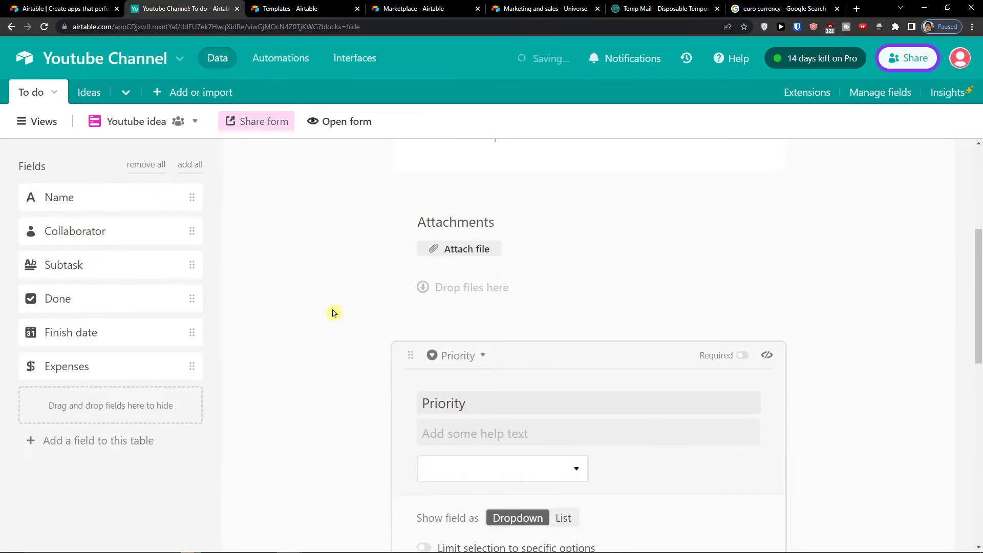
scroll(330, 312, down, 5)
scroll(301, 313, down, 5)
drag(174, 366, 549, 224)
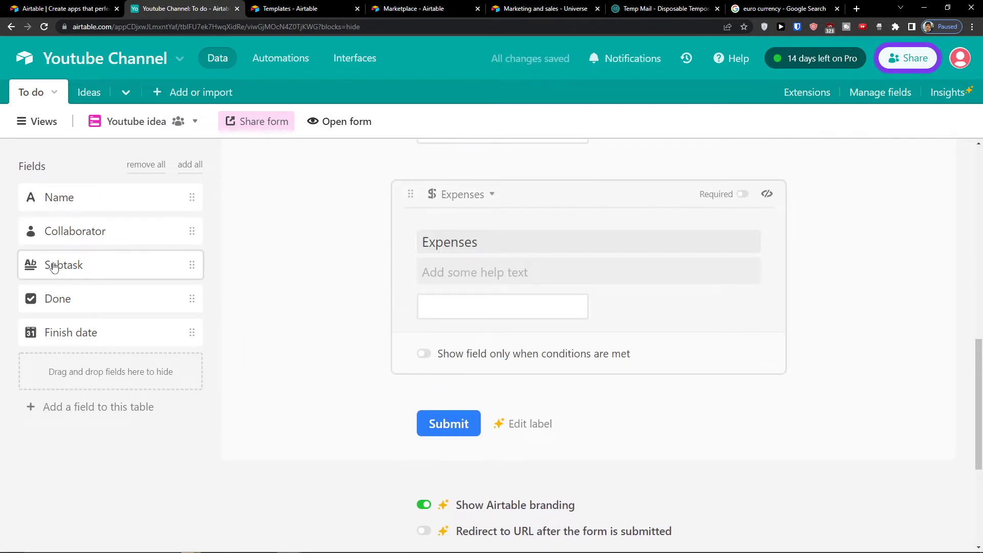
scroll(287, 299, up, 2)
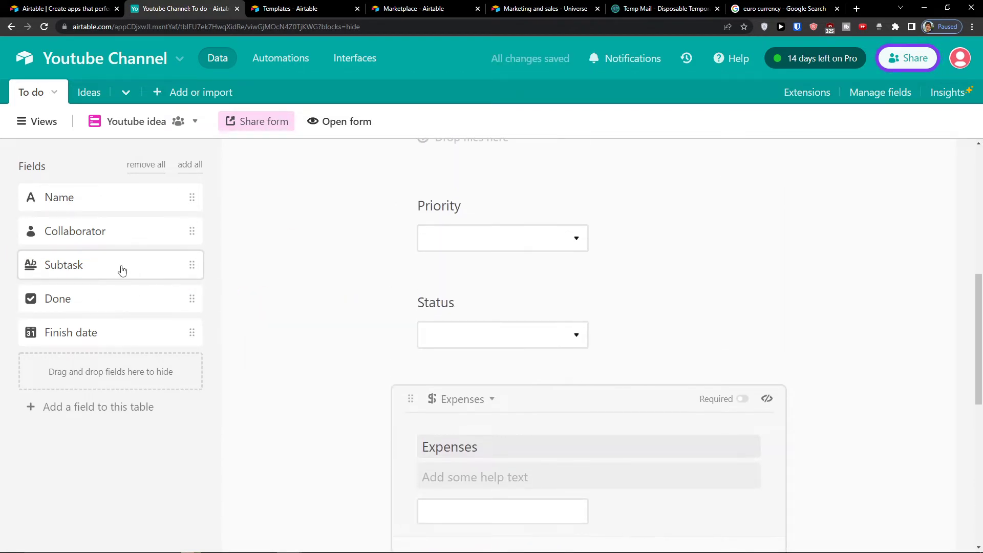
scroll(302, 323, up, 10)
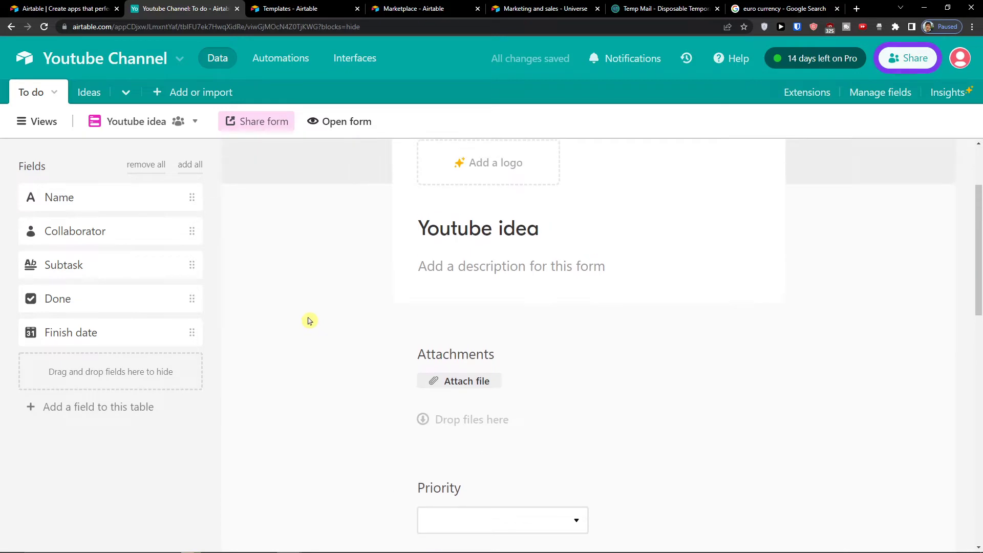
drag(96, 207, 509, 421)
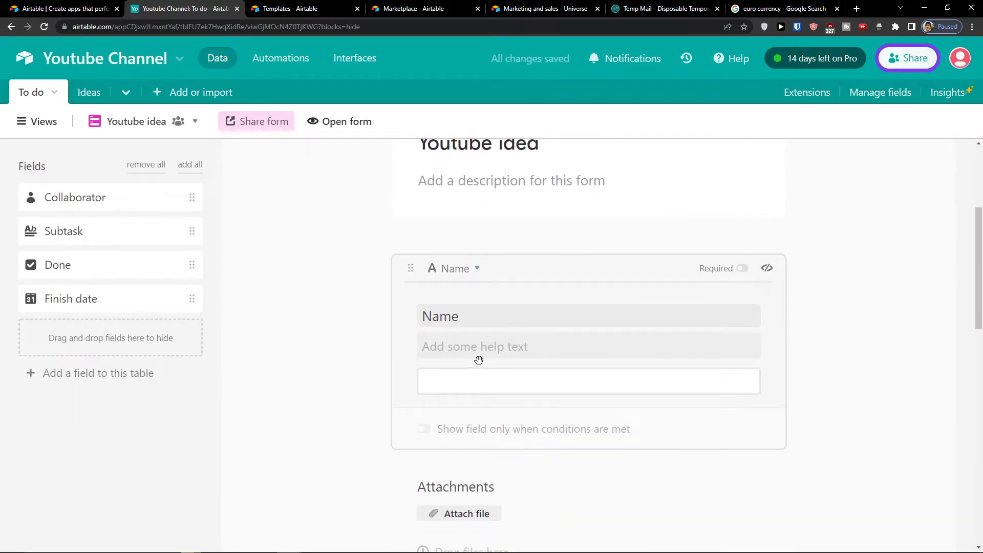
Step: Relabel the Name question as 'Name of Idea'
double_click(441, 317)
text(Name of)
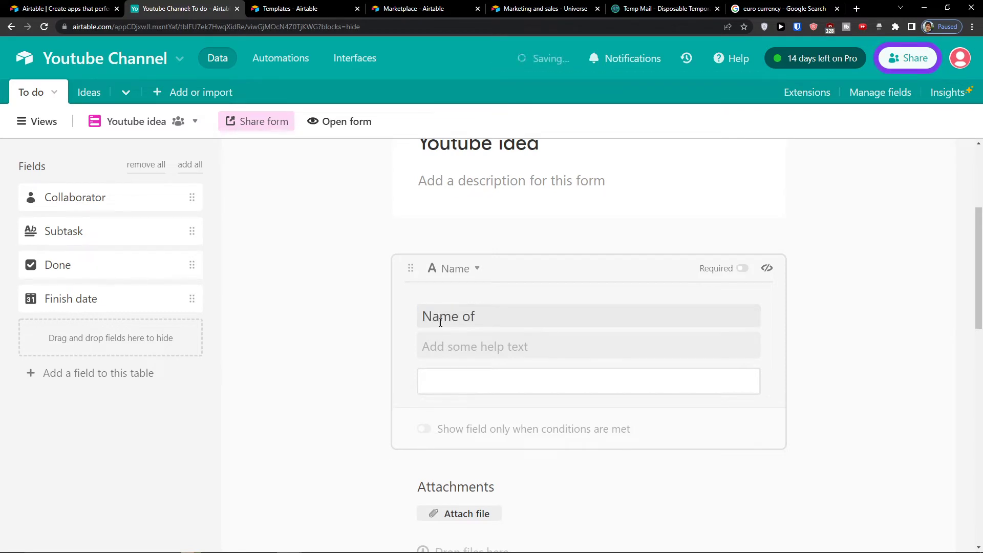
text( Idea)
scroll(458, 348, down, 10)
scroll(379, 316, up, 2)
scroll(415, 314, up, 5)
scroll(420, 313, down, 1)
scroll(435, 319, up, 3)
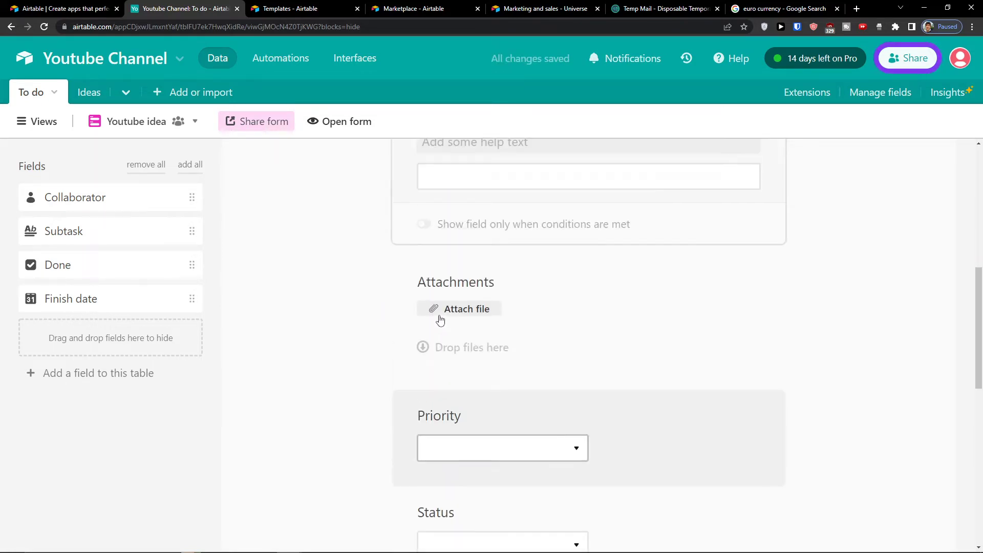
scroll(440, 320, up, 2)
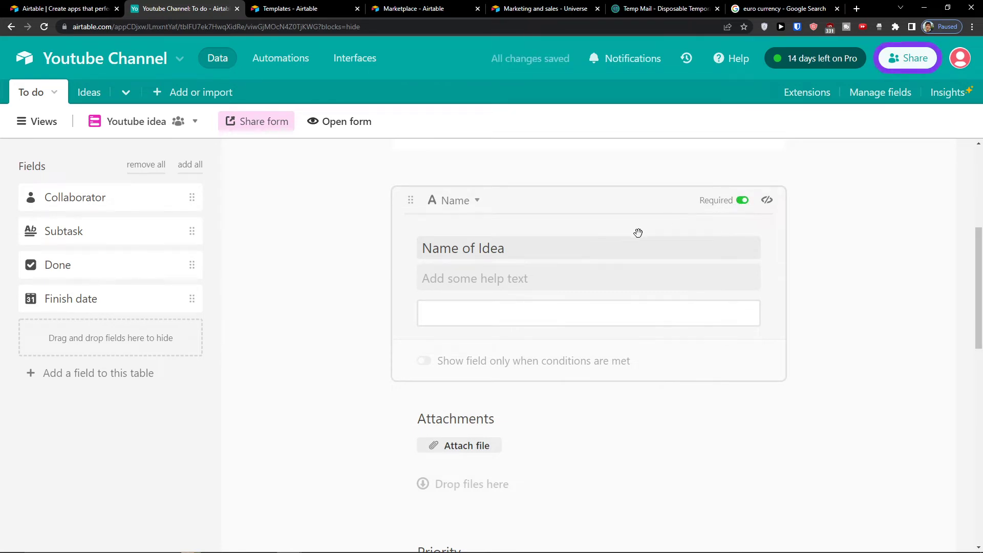
Step: Review the finished form and open it live in a new tab
scroll(517, 379, down, 1)
scroll(612, 409, down, 7)
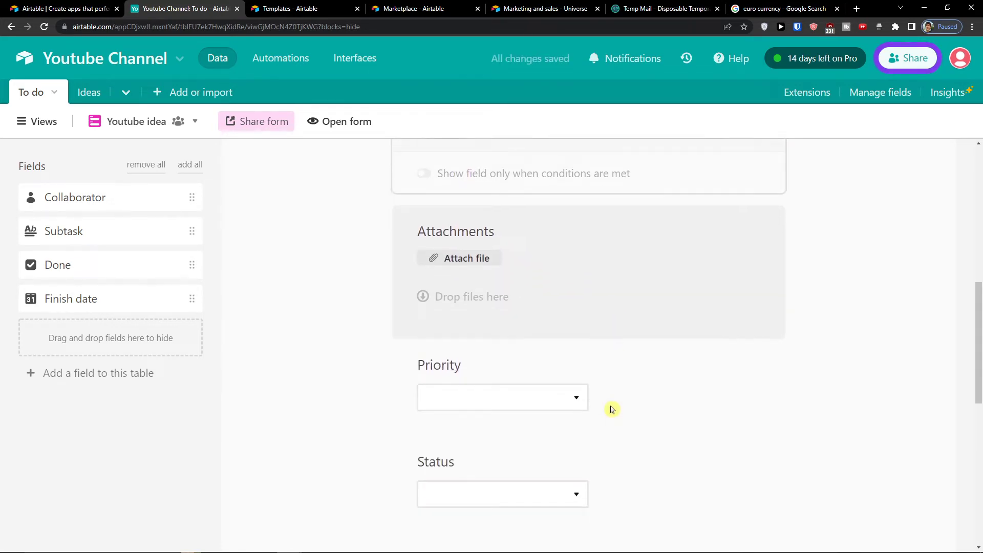
scroll(612, 408, up, 1)
scroll(612, 409, down, 3)
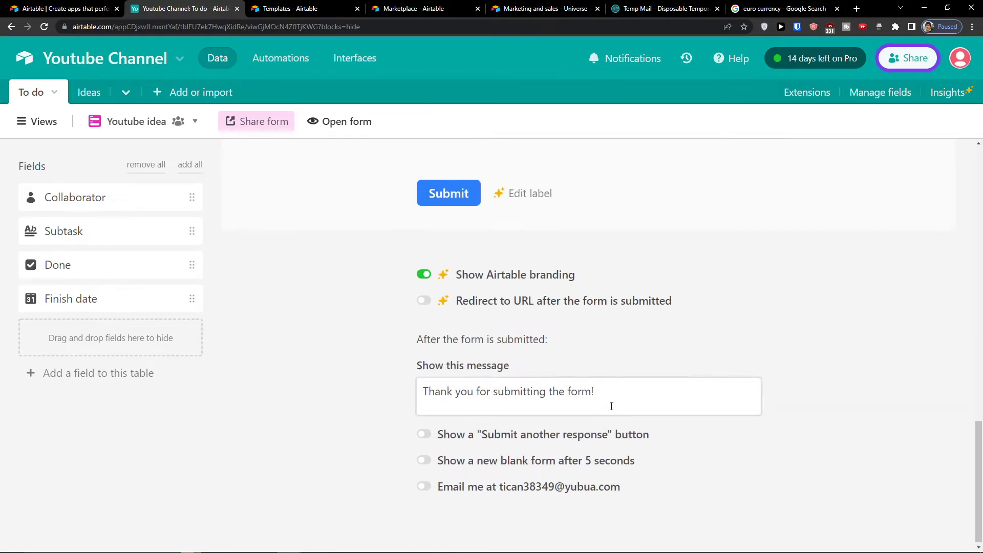
scroll(610, 408, up, 6)
scroll(499, 369, up, 6)
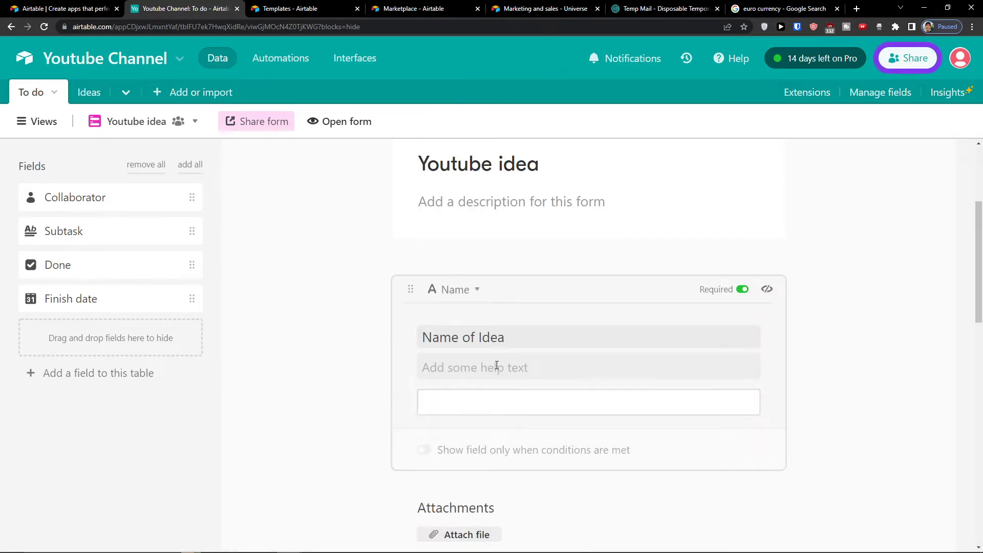
scroll(501, 369, down, 10)
scroll(481, 365, up, 1)
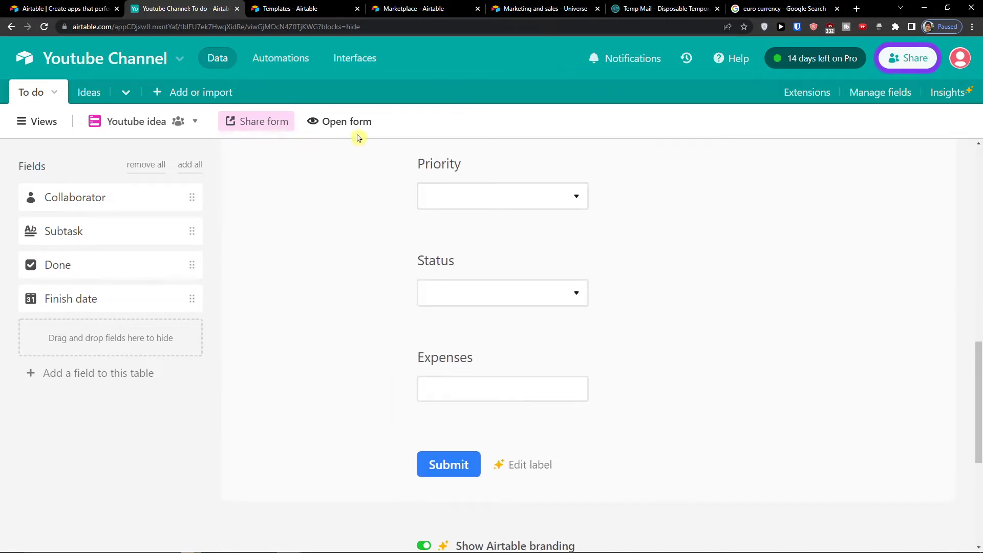
scroll(405, 277, down, 5)
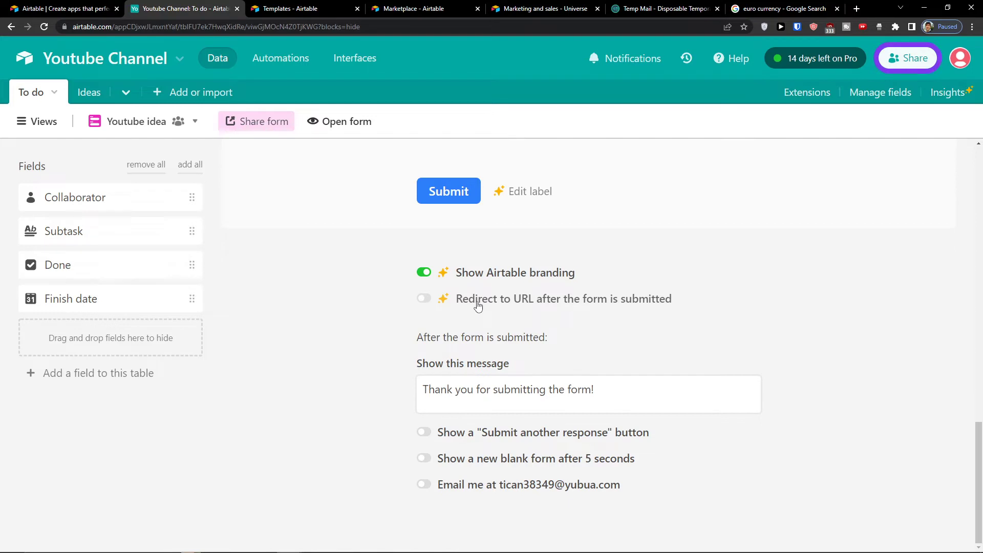
scroll(478, 306, up, 15)
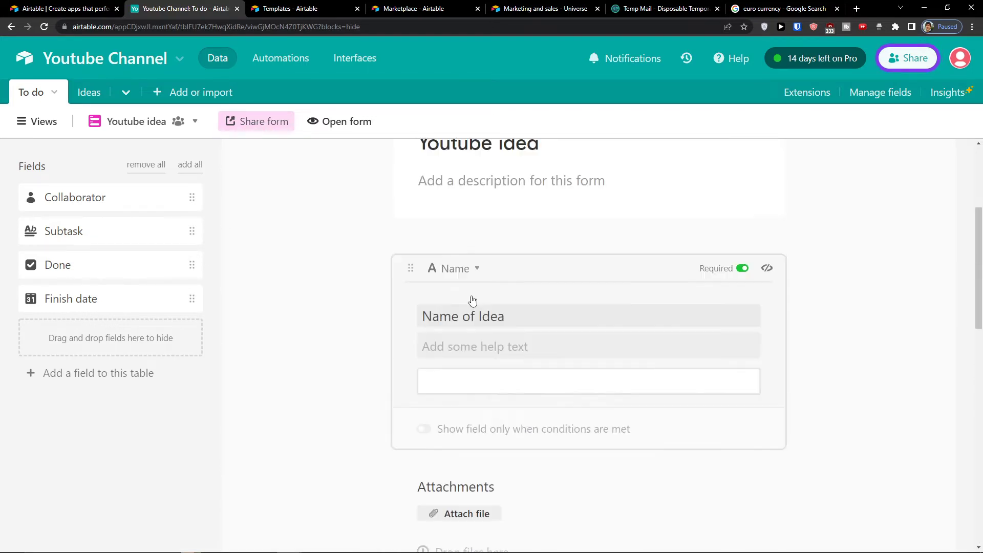
click(329, 127)
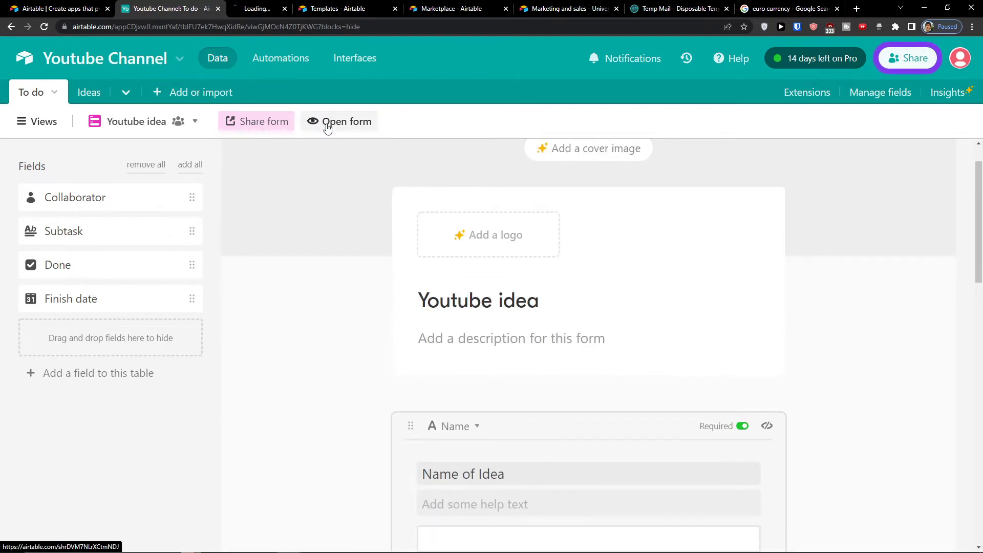
Step: On the live form, enter 'Youtube video about yoga' as the idea with High priority
click(290, 10)
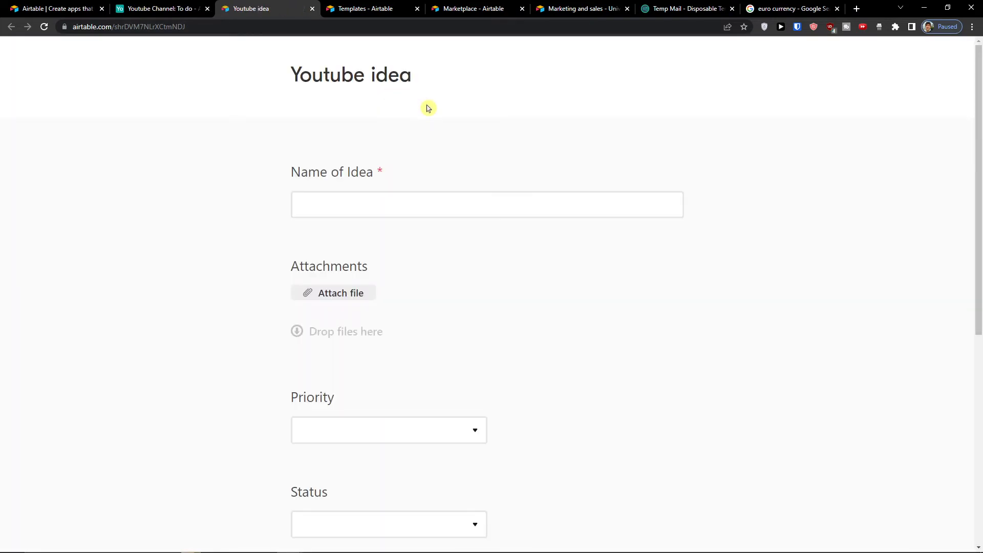
click(383, 208)
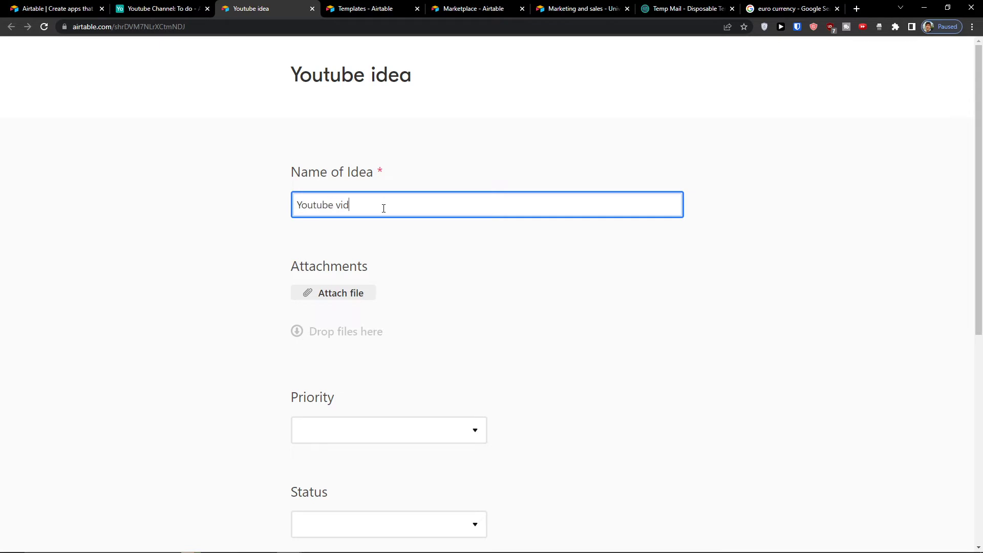
scroll(413, 272, down, 2)
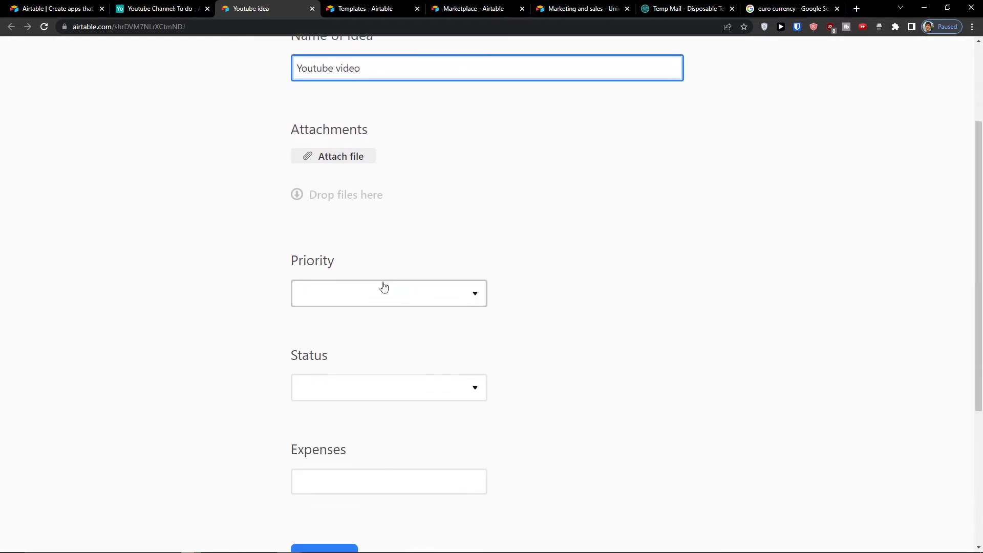
click(384, 286)
click(348, 383)
click(344, 302)
click(322, 201)
scroll(322, 201, up, 2)
click(368, 204)
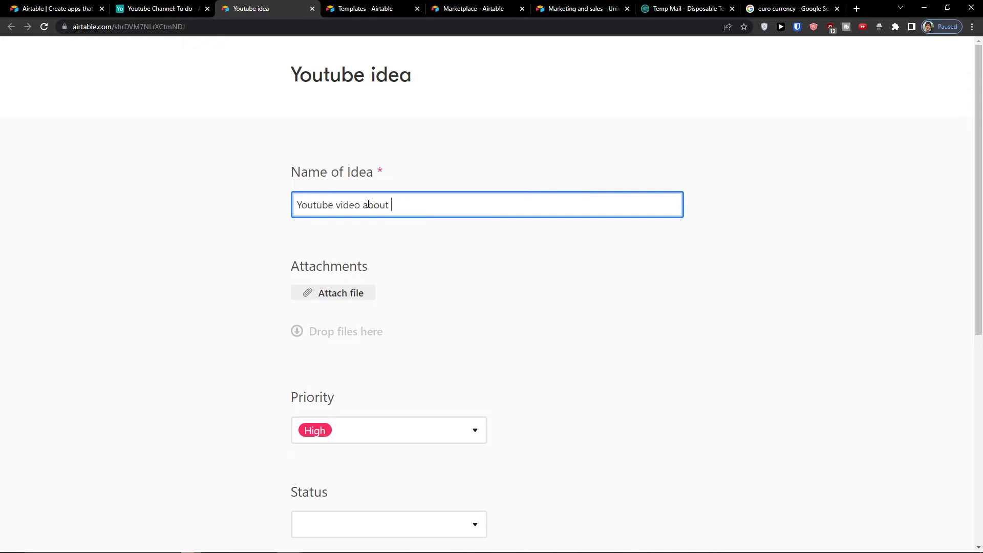
text(Youtube video about yoga)
Step: Set Status to In progress, enter €300.00 expenses, submit, and return to the base
scroll(395, 303, down, 4)
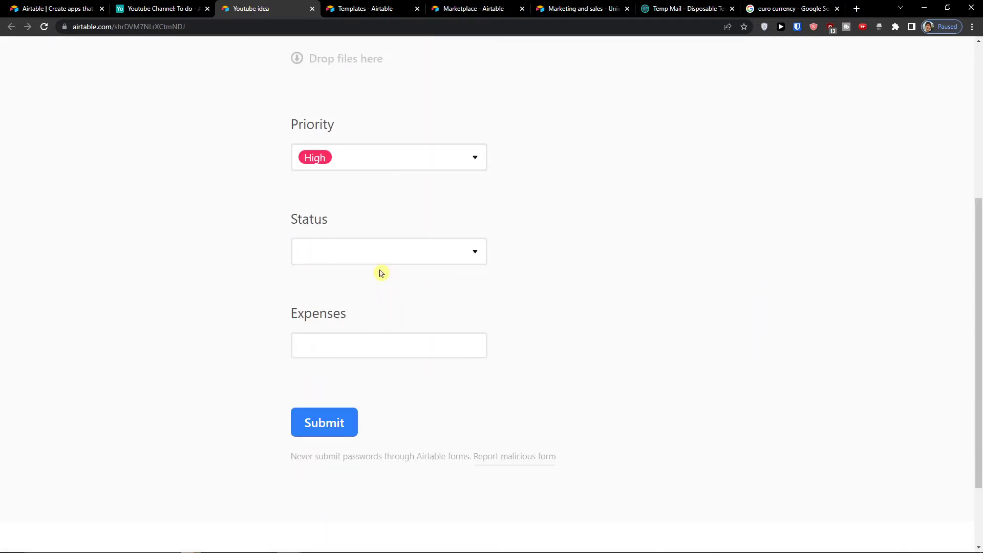
click(378, 257)
click(369, 361)
click(362, 341)
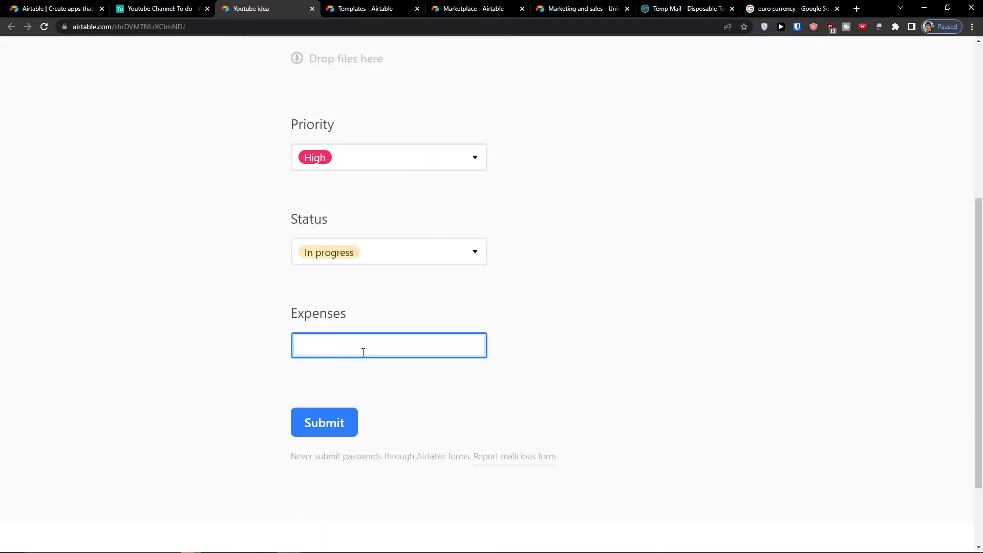
click(362, 370)
scroll(359, 376, up, 1)
click(343, 412)
text(100)
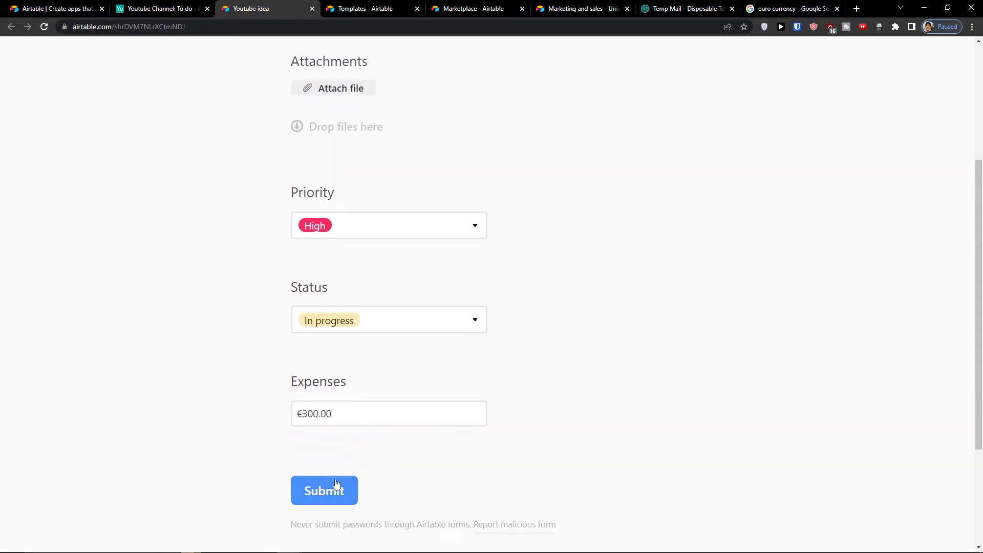
click(338, 481)
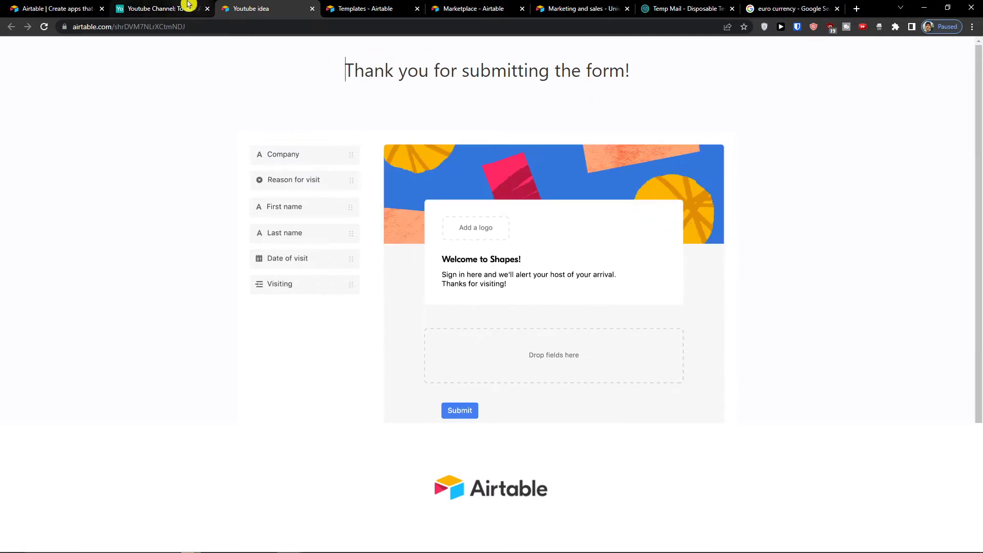
click(165, 4)
click(39, 121)
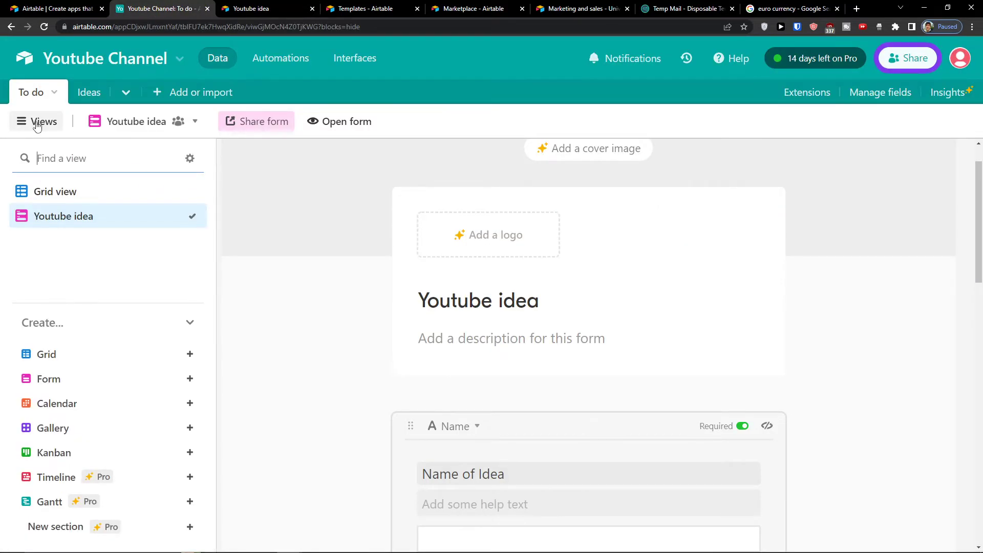
Step: Switch to the To do table's Grid view, then begin a new Calendar view
click(51, 190)
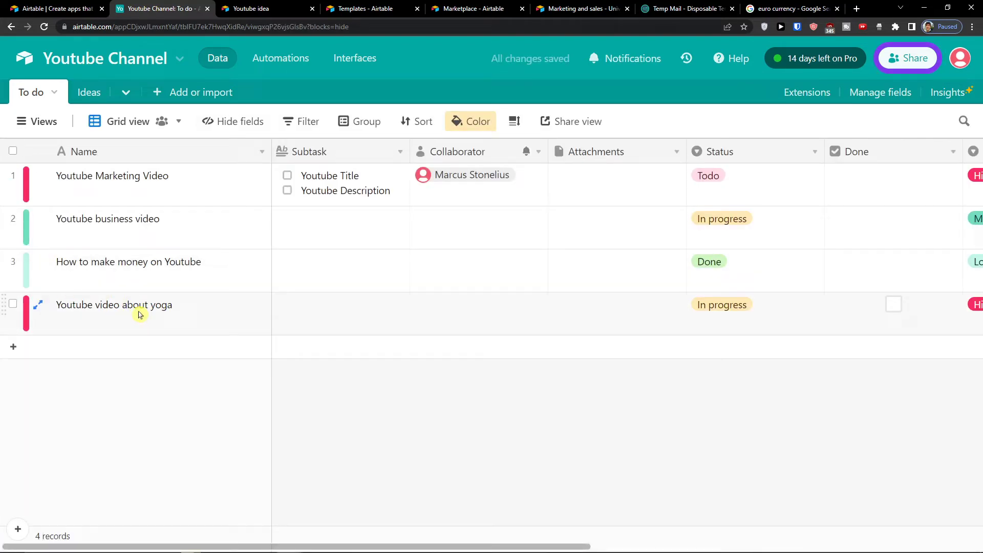
click(40, 122)
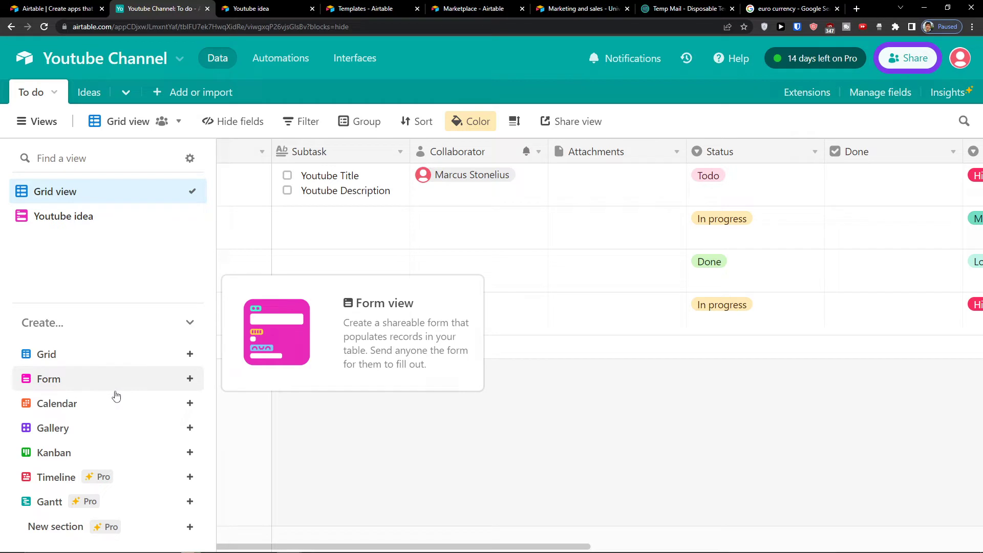
click(190, 404)
Step: Create the Calendar view on Finish date and generate a private external-calendar sync link
click(437, 524)
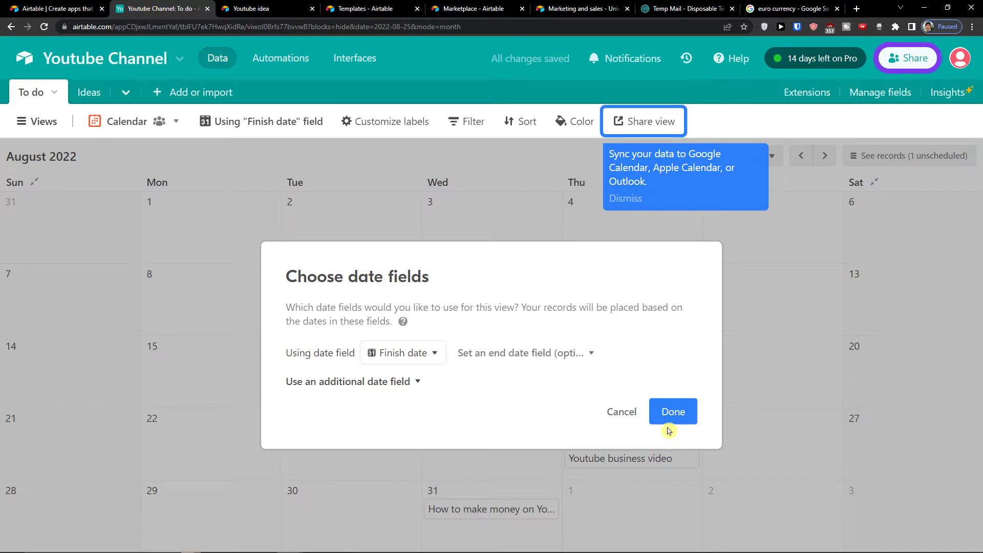
click(674, 418)
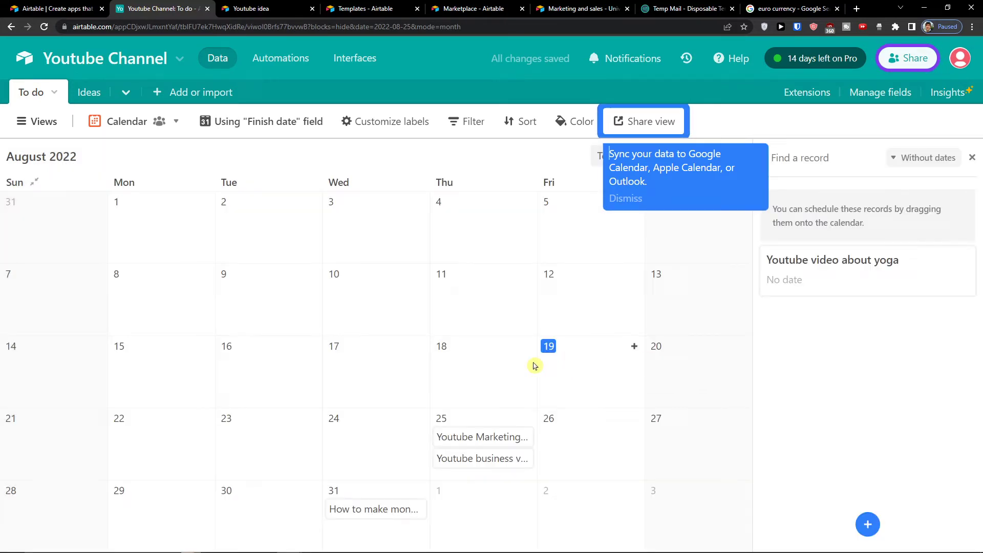
click(661, 123)
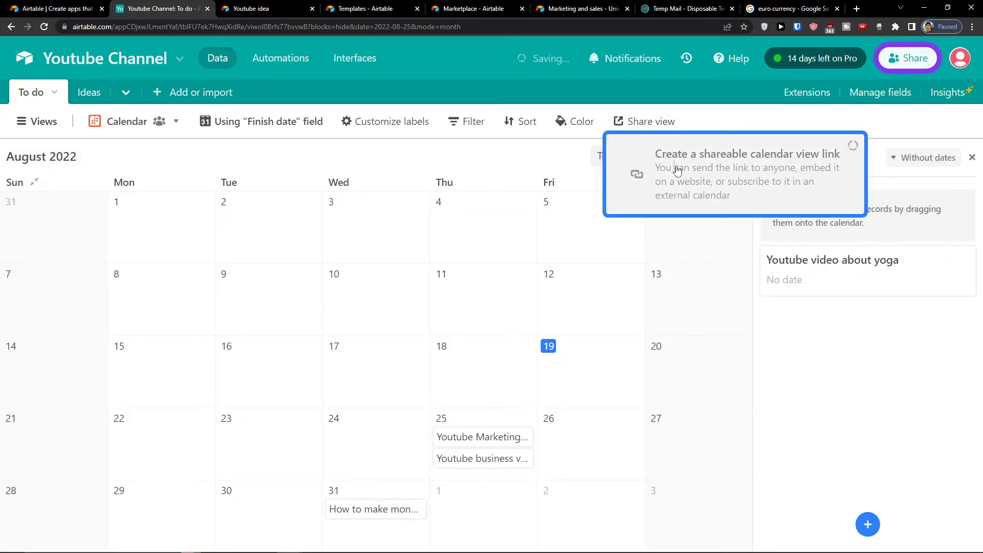
click(704, 464)
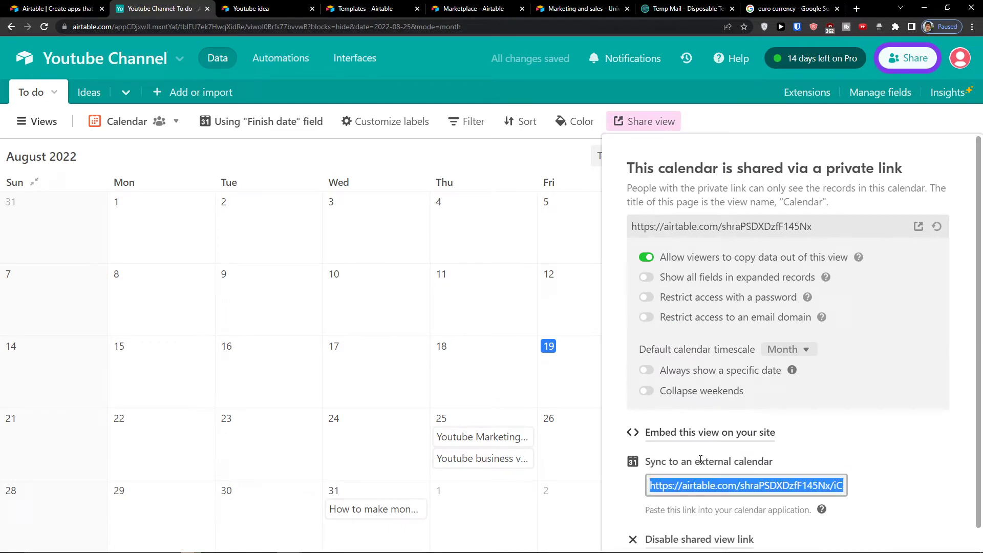
scroll(701, 460, down, 1)
click(677, 468)
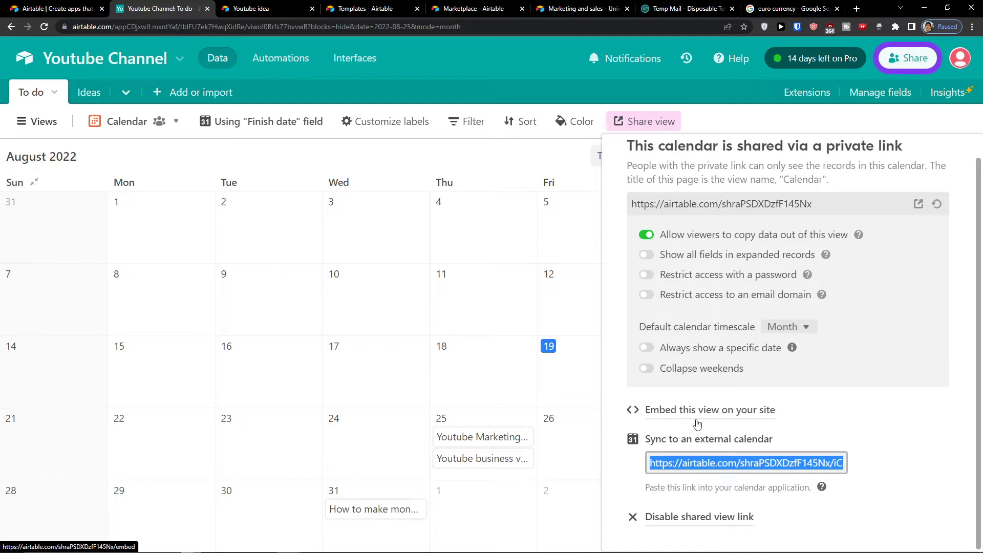
click(650, 128)
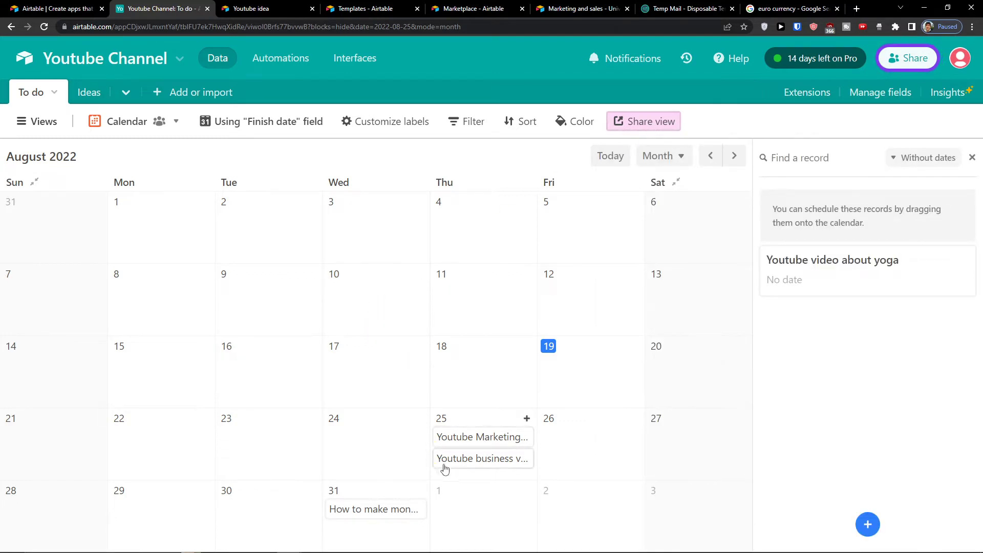
Step: Set the calendar's date range from Created to Finish date
click(525, 440)
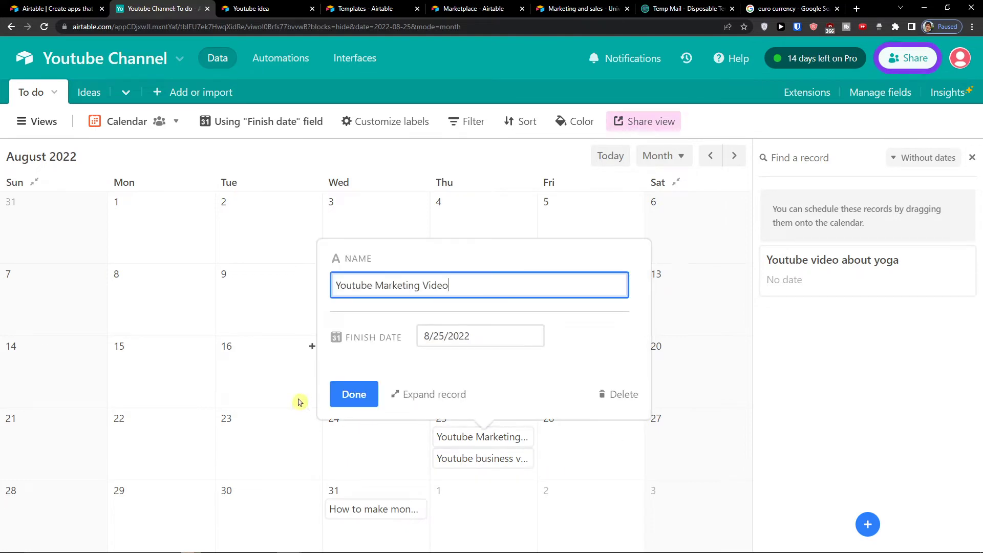
click(219, 148)
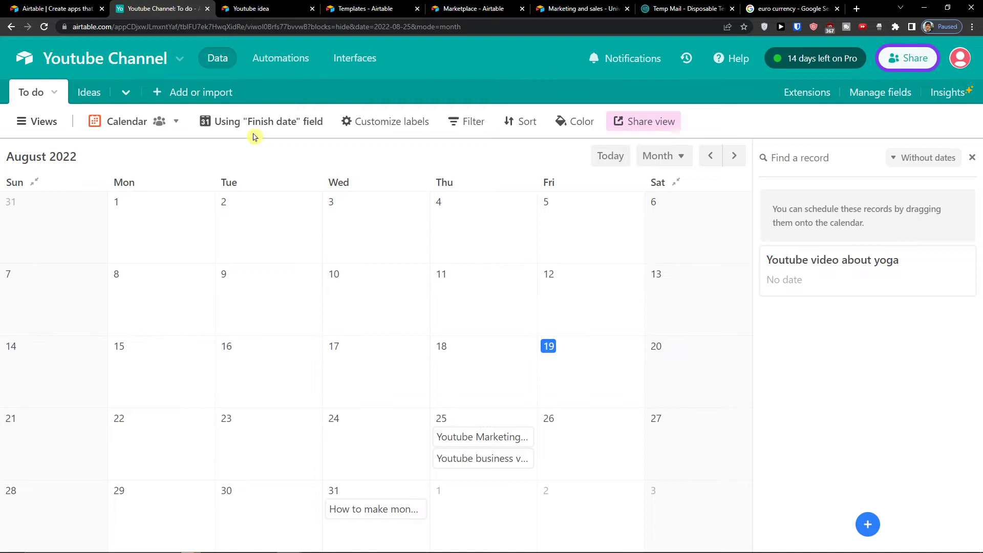
click(253, 132)
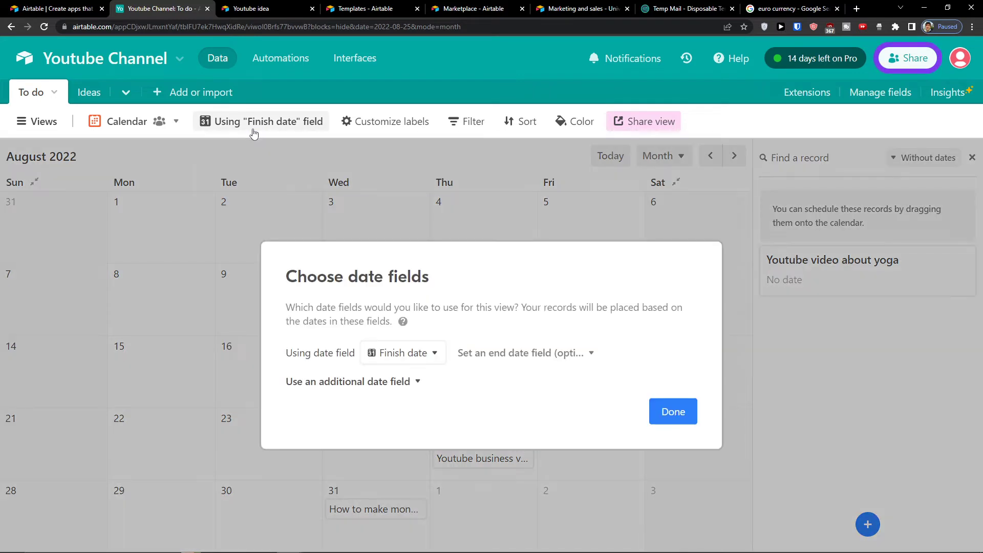
click(410, 364)
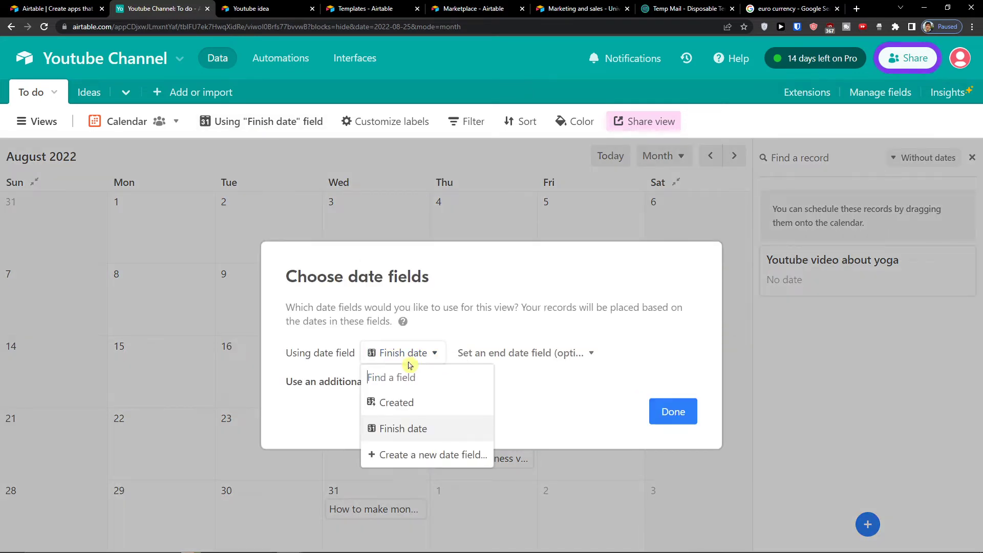
click(417, 401)
click(471, 335)
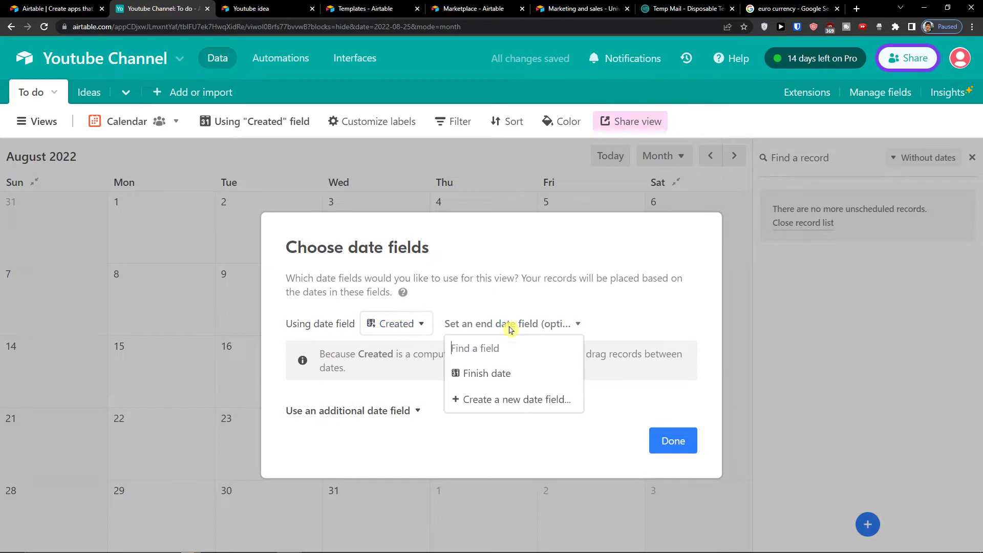
click(507, 385)
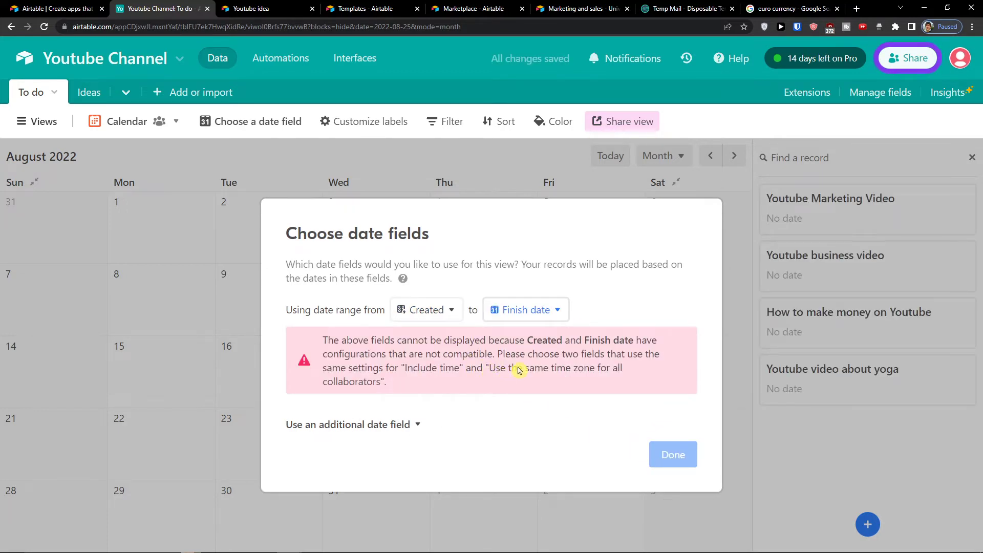
Step: Replace the start date with a newly created Field 11, keeping Finish date as the end
click(432, 314)
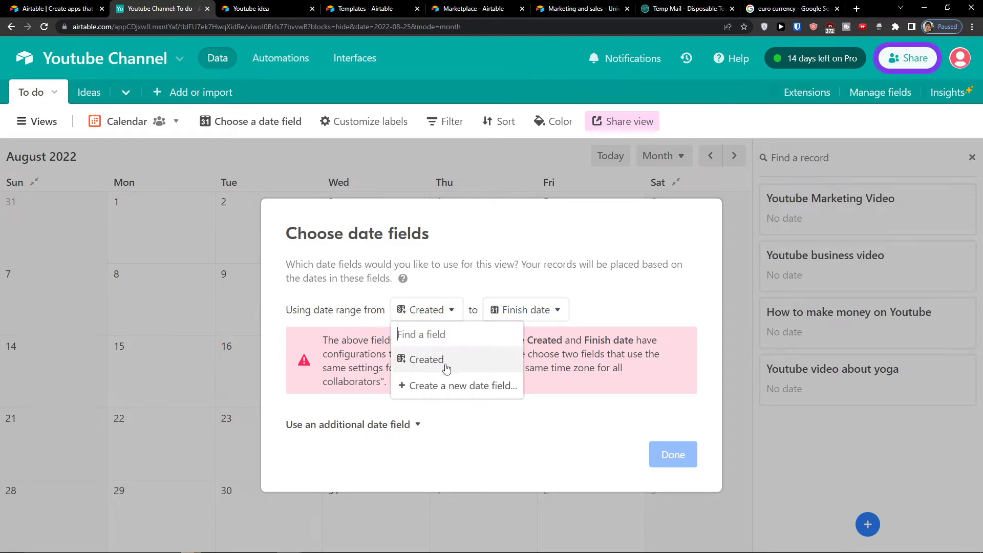
click(434, 386)
click(550, 402)
click(672, 412)
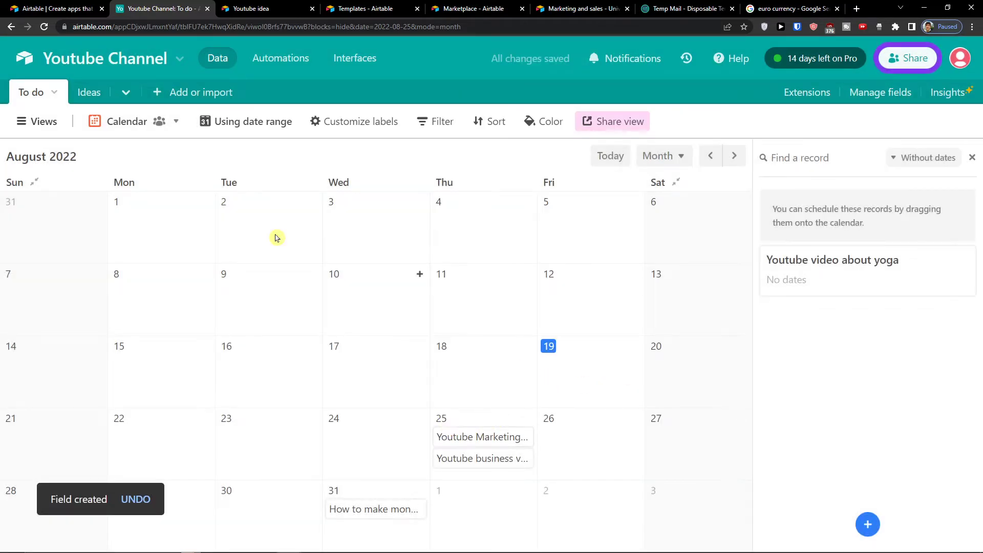
click(242, 131)
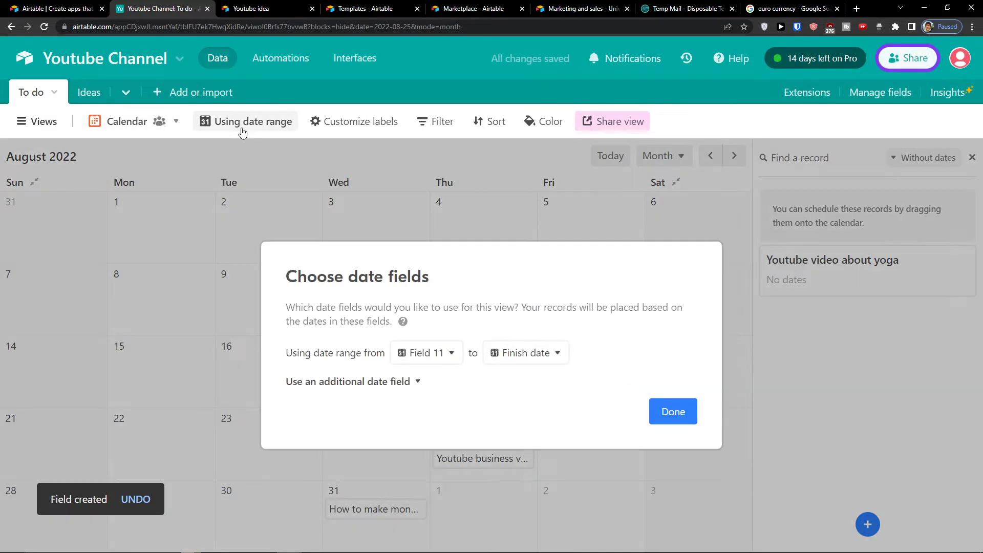
click(451, 353)
click(532, 352)
click(559, 352)
Step: Confirm the calendar's date range and colour its records by the Priority field
click(665, 419)
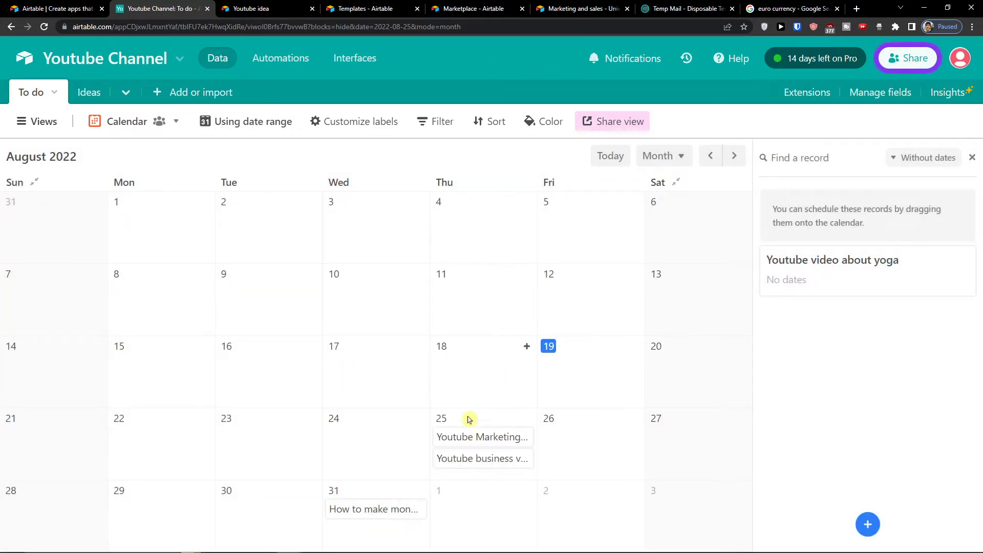
click(542, 123)
click(248, 153)
click(551, 127)
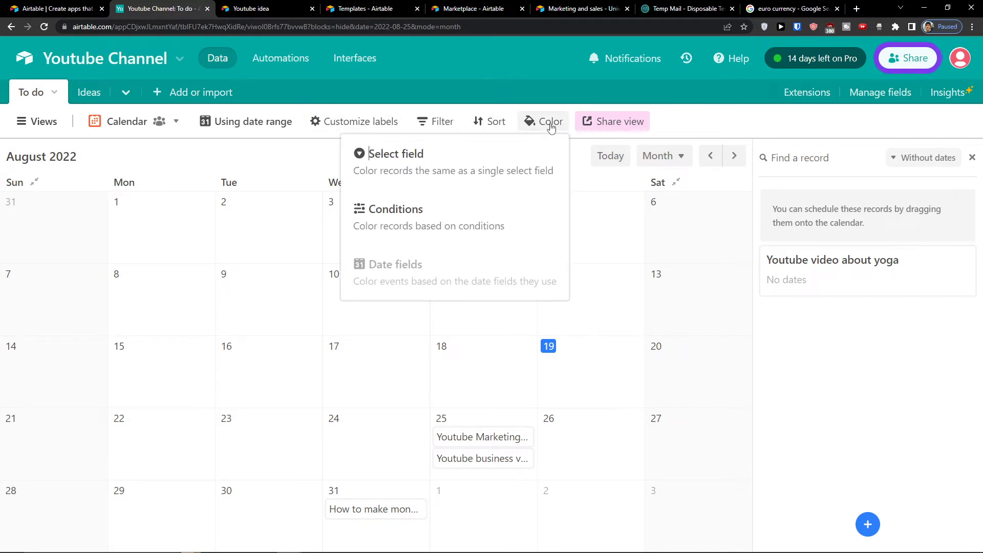
click(467, 169)
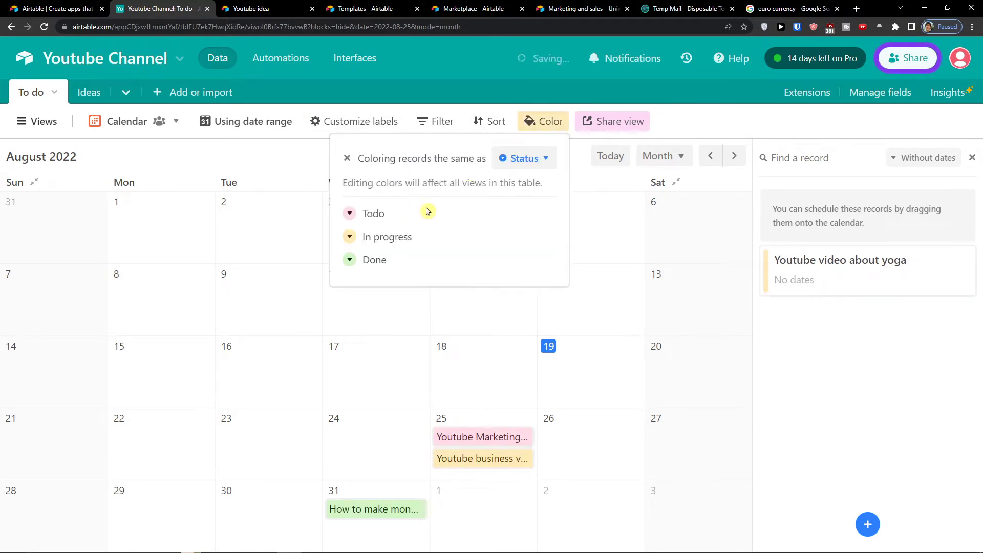
click(512, 159)
click(525, 229)
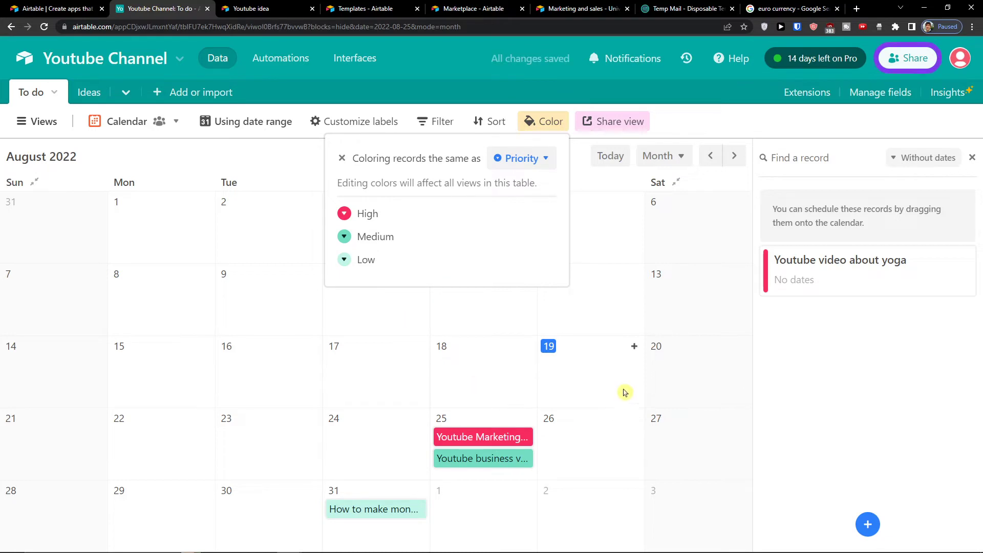
click(807, 402)
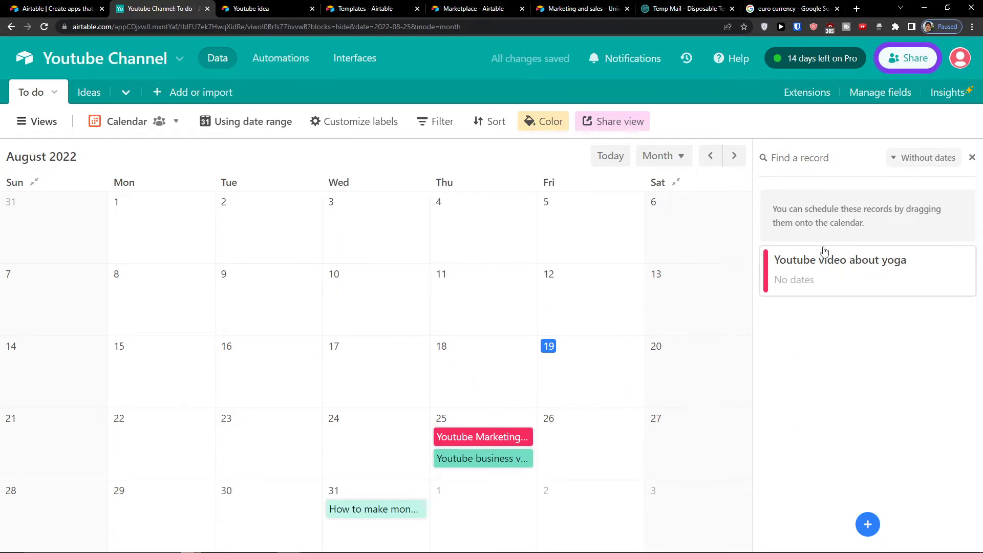
Step: Give the yoga video record a Finish date of 8/31 and move it to August 23
click(768, 265)
scroll(334, 272, down, 5)
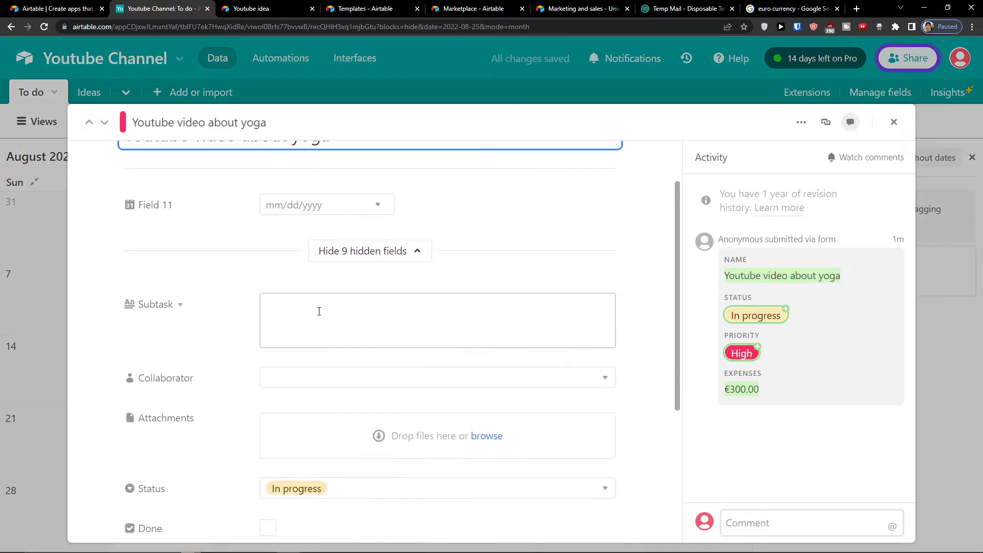
click(306, 442)
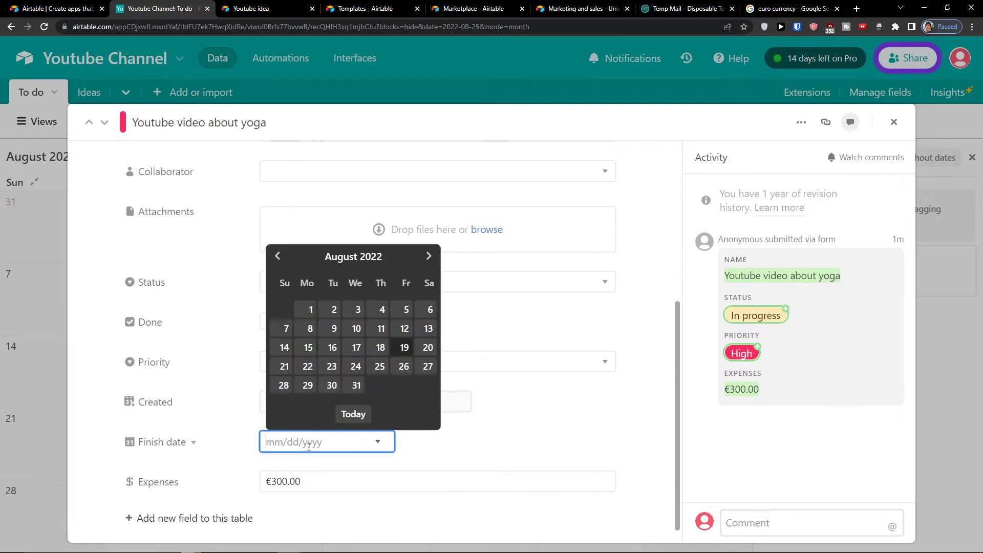
click(353, 386)
click(894, 122)
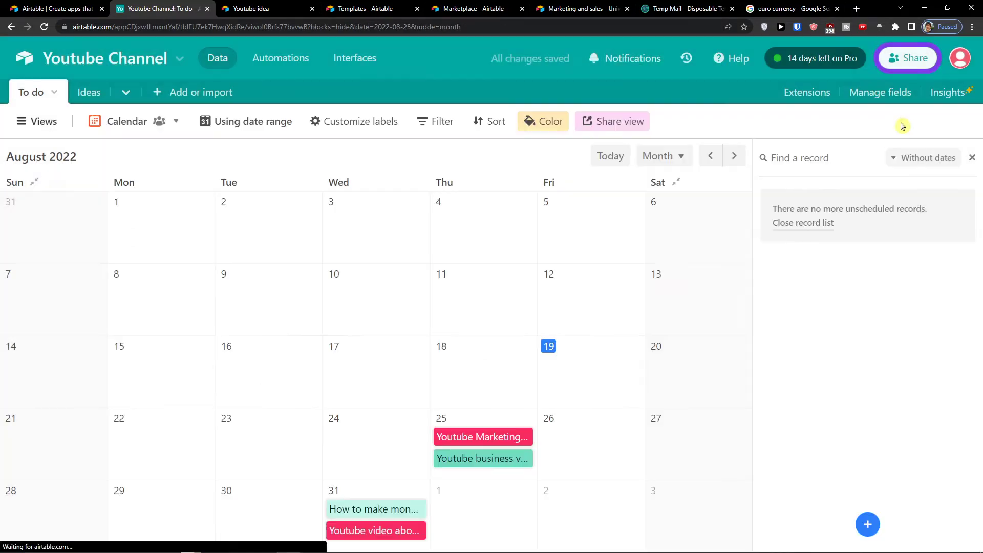
drag(360, 533, 296, 438)
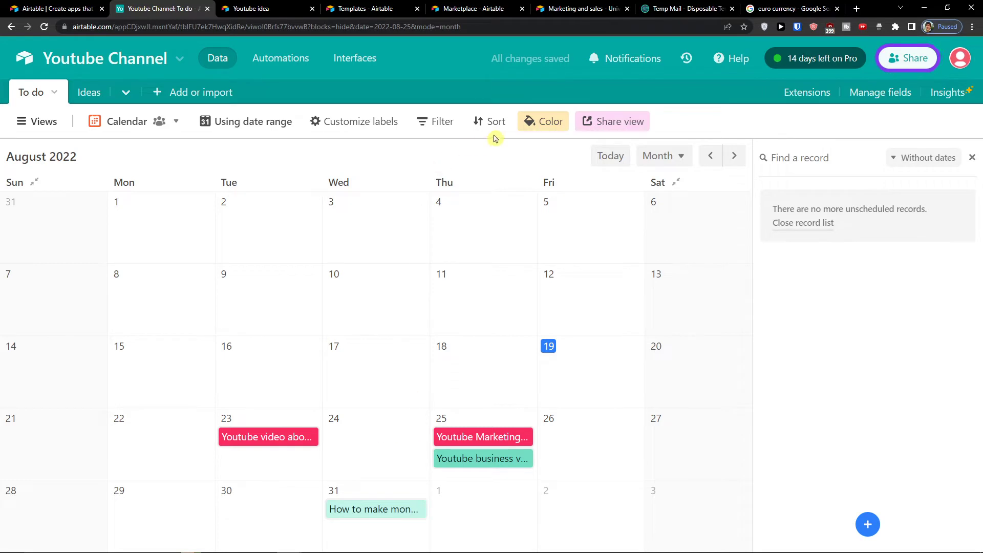
Step: Switch the calendar colouring from Priority to Status and add a blank record on Aug 17
click(542, 125)
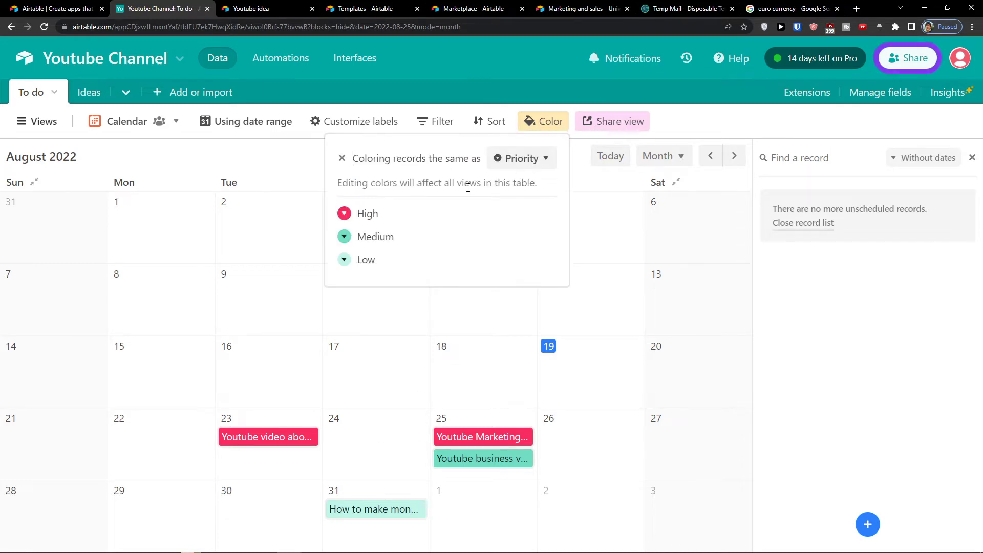
click(522, 160)
click(513, 204)
click(400, 323)
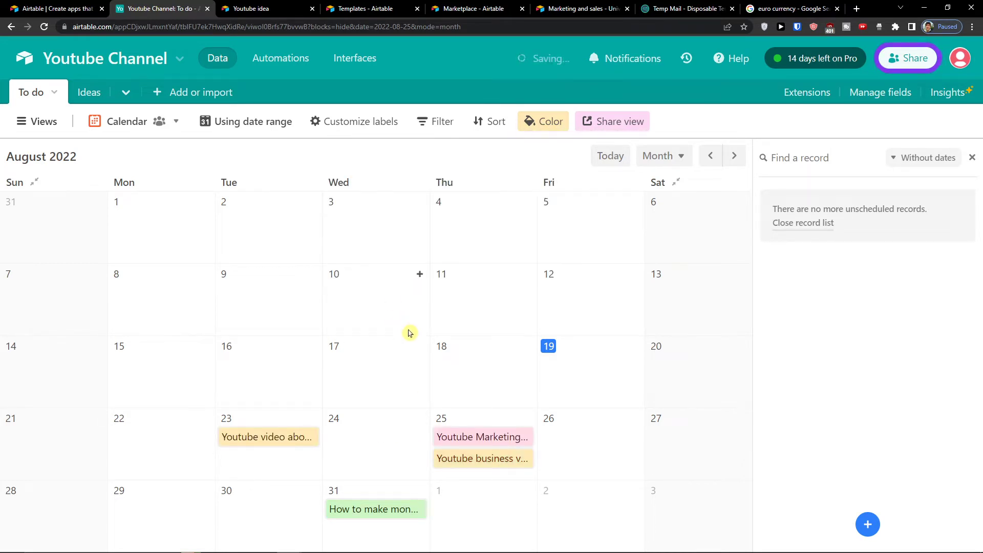
click(420, 350)
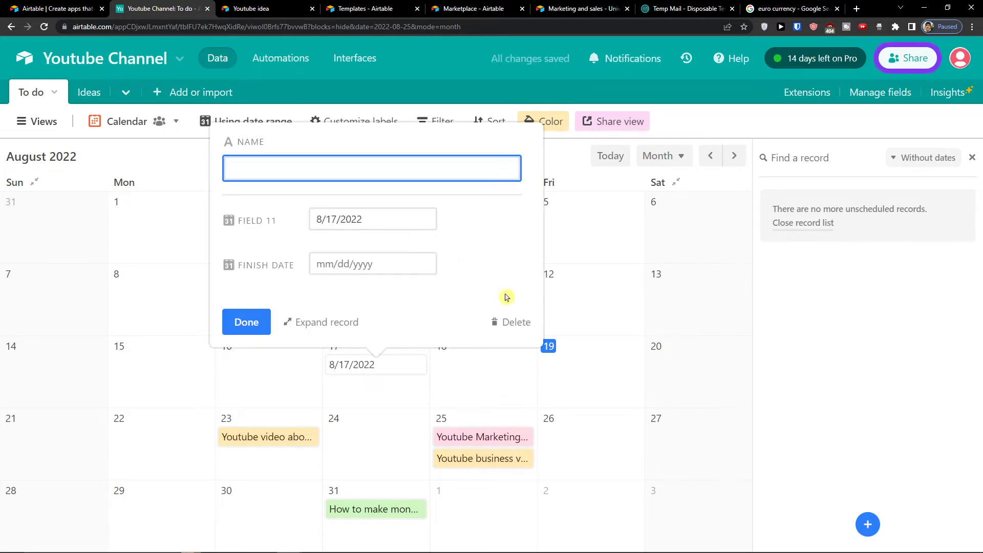
click(573, 277)
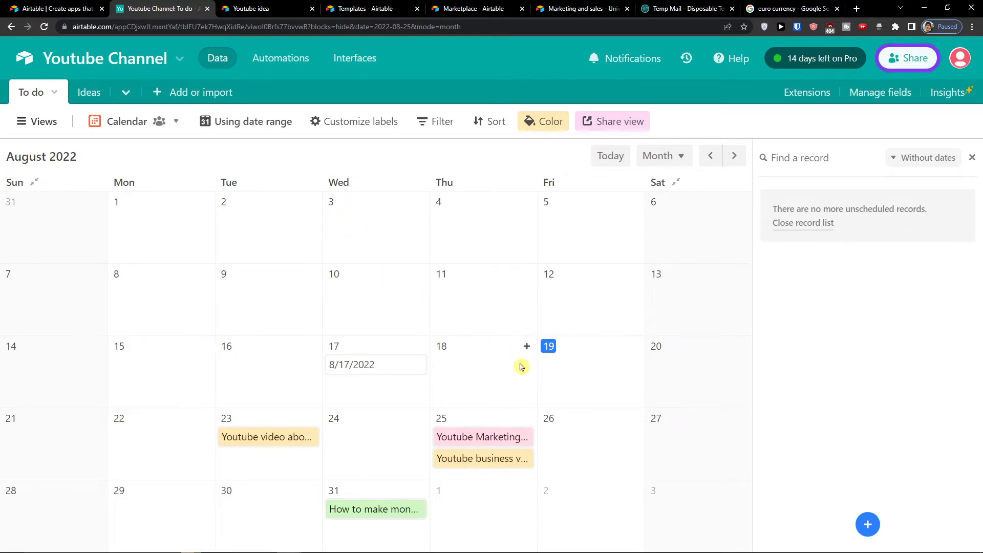
Step: Preview the calendar in 2-week and 3-day timescales, then return to Month
click(666, 157)
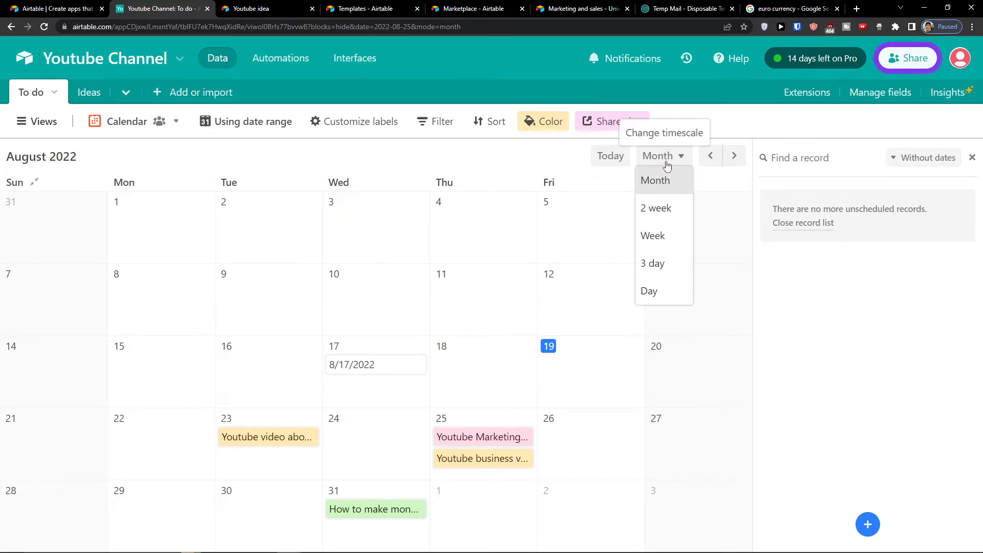
click(658, 208)
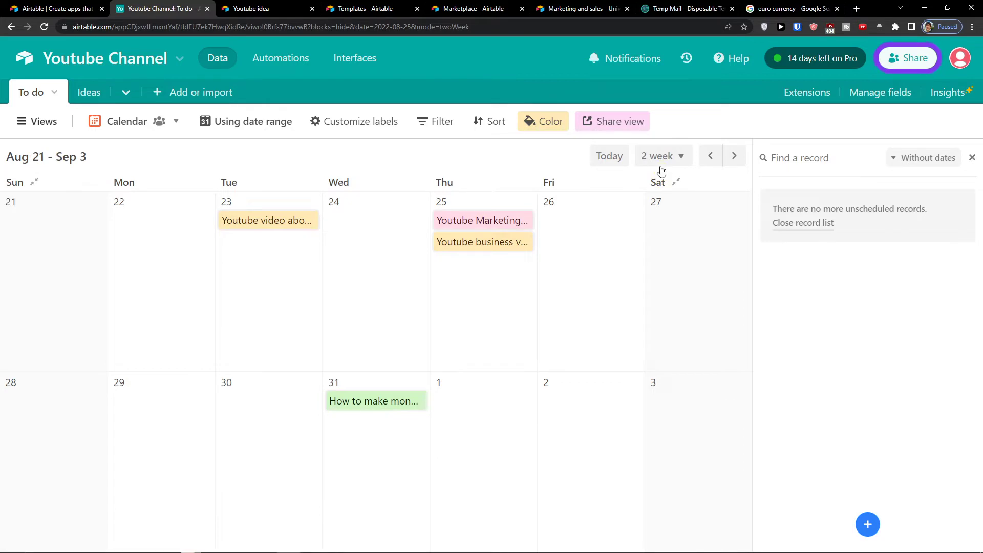
click(662, 169)
click(654, 267)
click(654, 157)
click(664, 183)
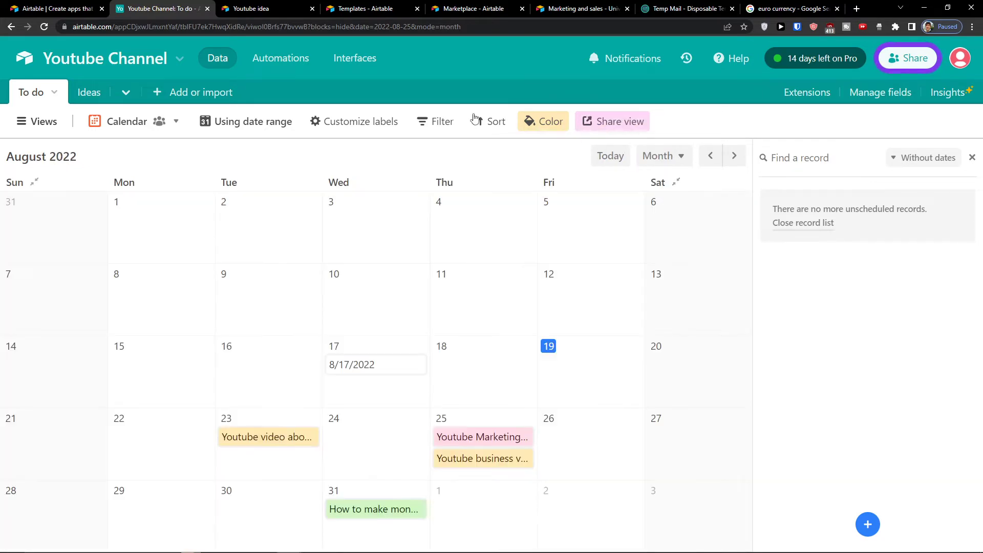
Step: Create a new Gallery view of the To do table
click(50, 131)
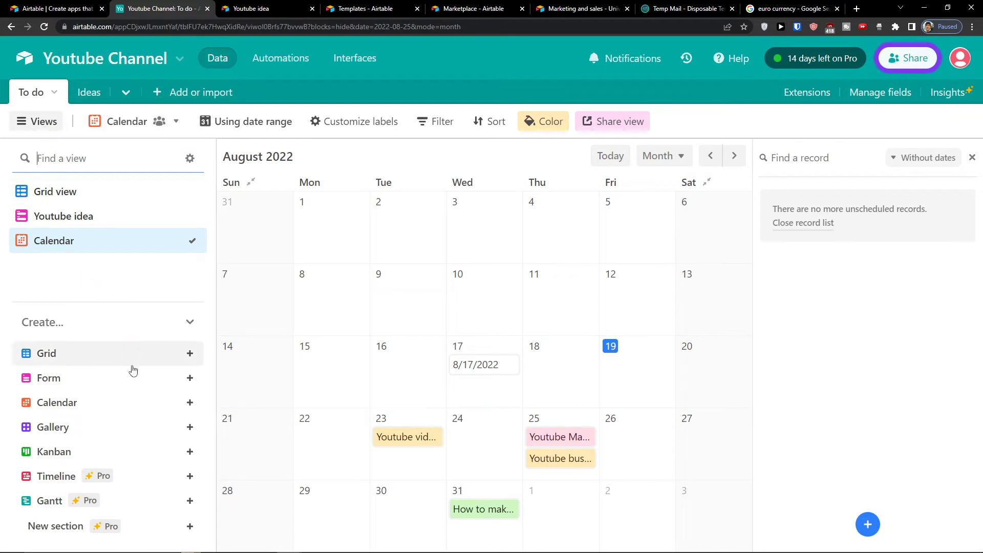
click(190, 428)
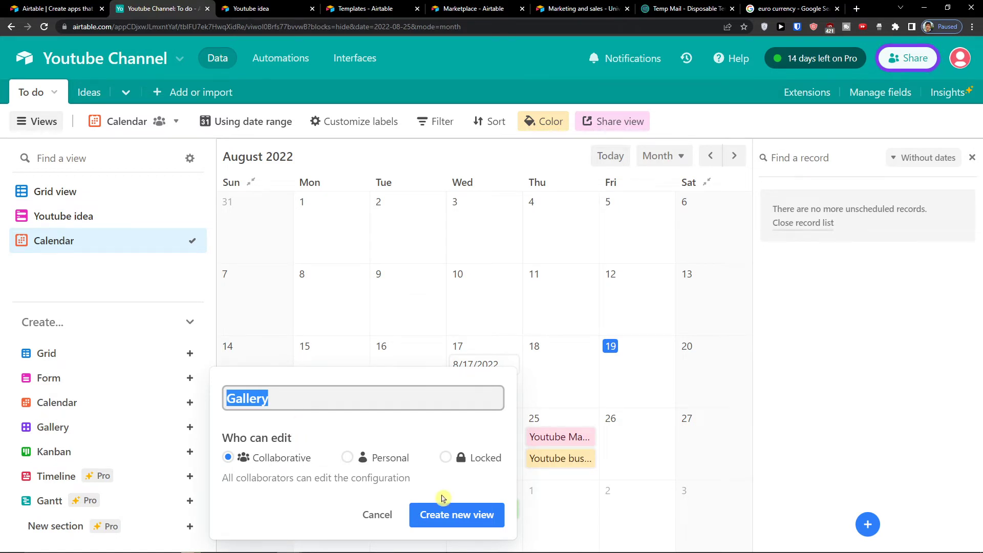
click(447, 515)
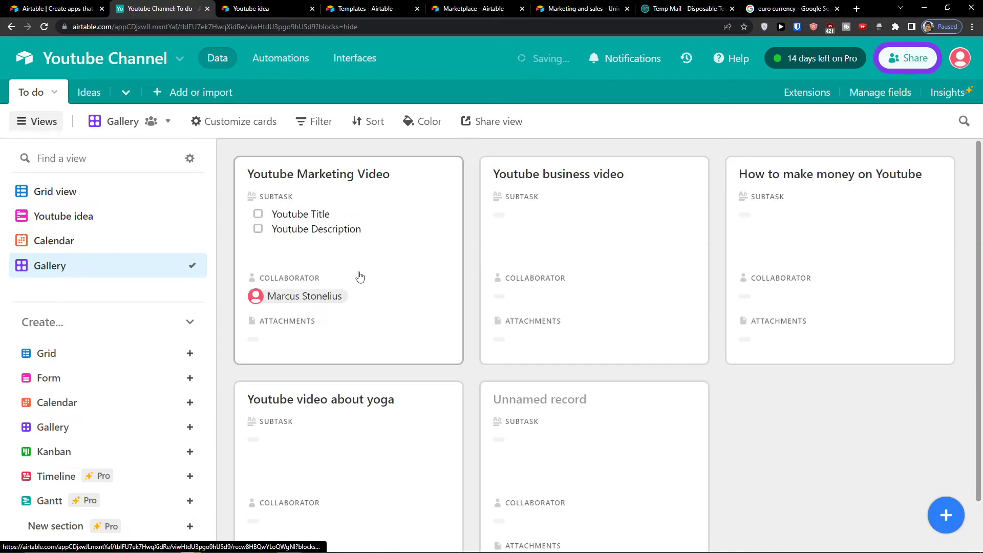
scroll(461, 362, down, 1)
scroll(460, 362, up, 1)
scroll(463, 361, down, 1)
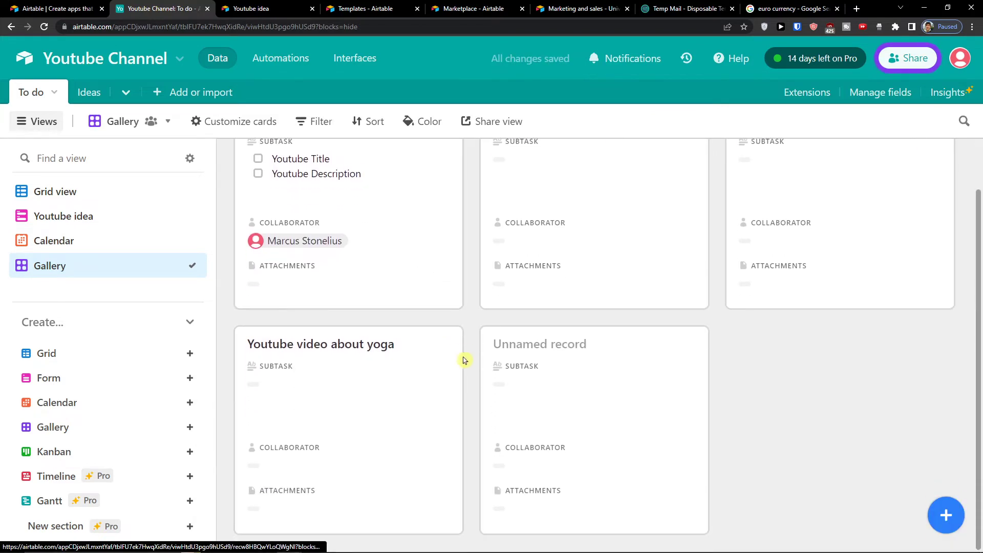
scroll(466, 361, up, 1)
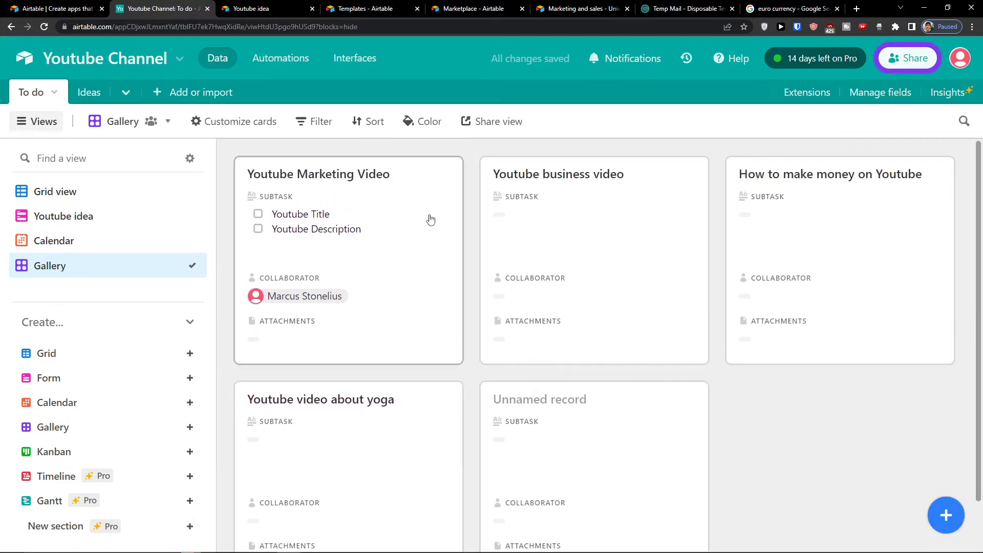
Step: Show the Status, Done and Priority fields on the gallery cards
click(249, 128)
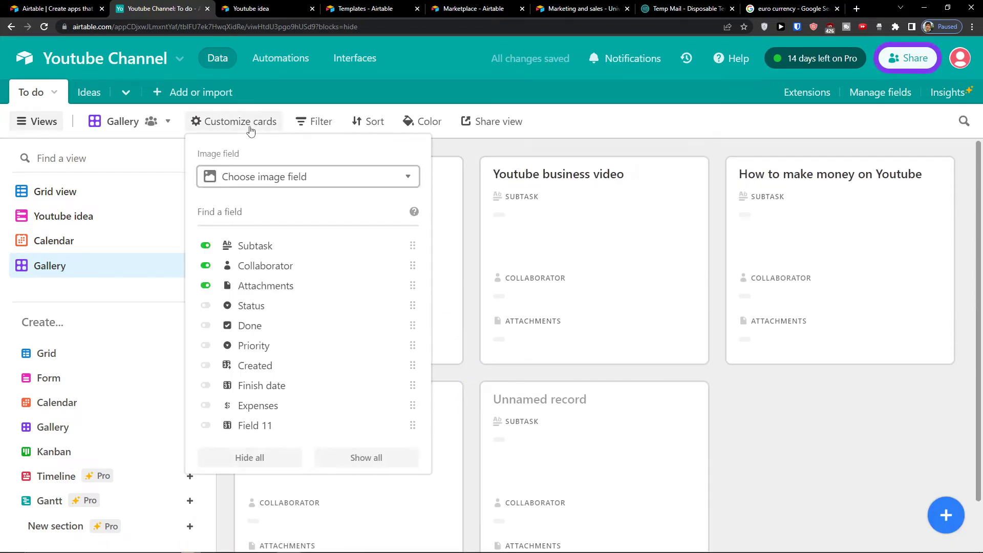
click(205, 306)
click(207, 326)
click(206, 346)
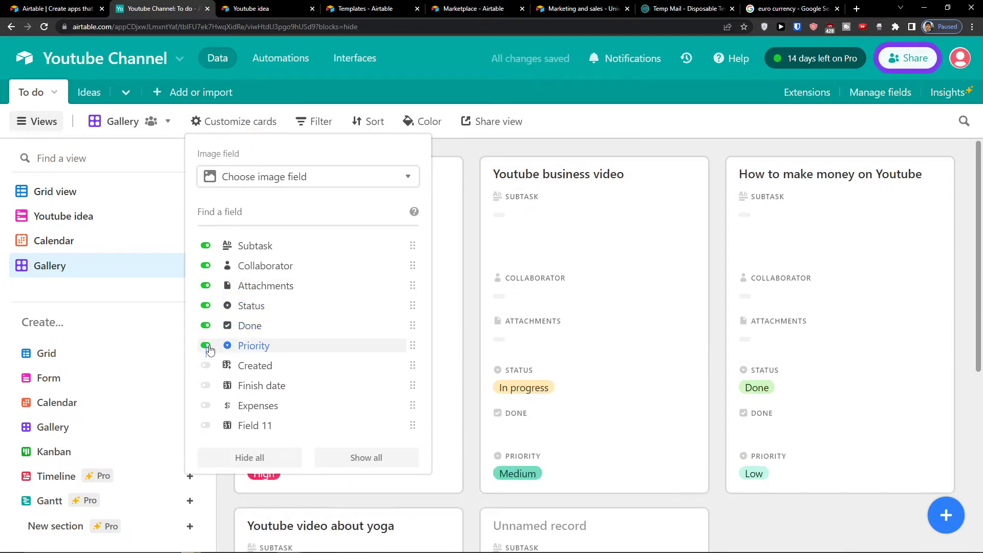
click(230, 122)
scroll(230, 130, down, 1)
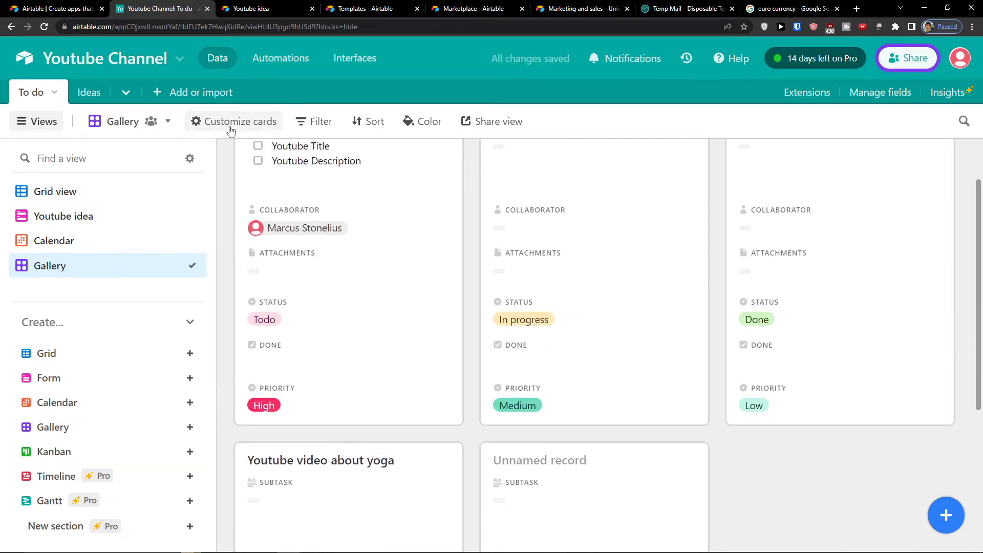
scroll(359, 212, up, 1)
scroll(378, 221, down, 6)
scroll(423, 224, up, 1)
scroll(424, 223, down, 1)
scroll(421, 224, up, 6)
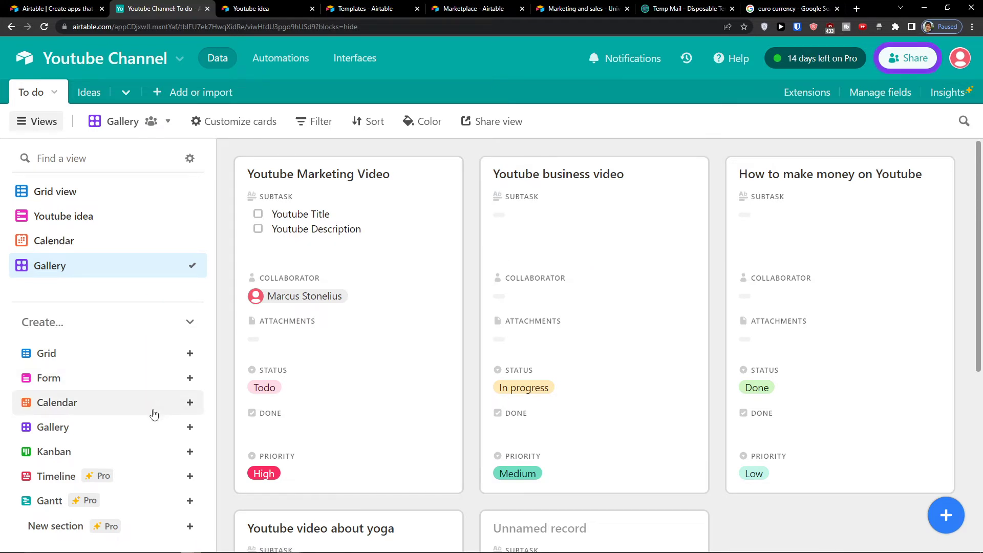
Step: Create a new Kanban view and move it to the top of the view list
mouse_move(157, 419)
click(190, 451)
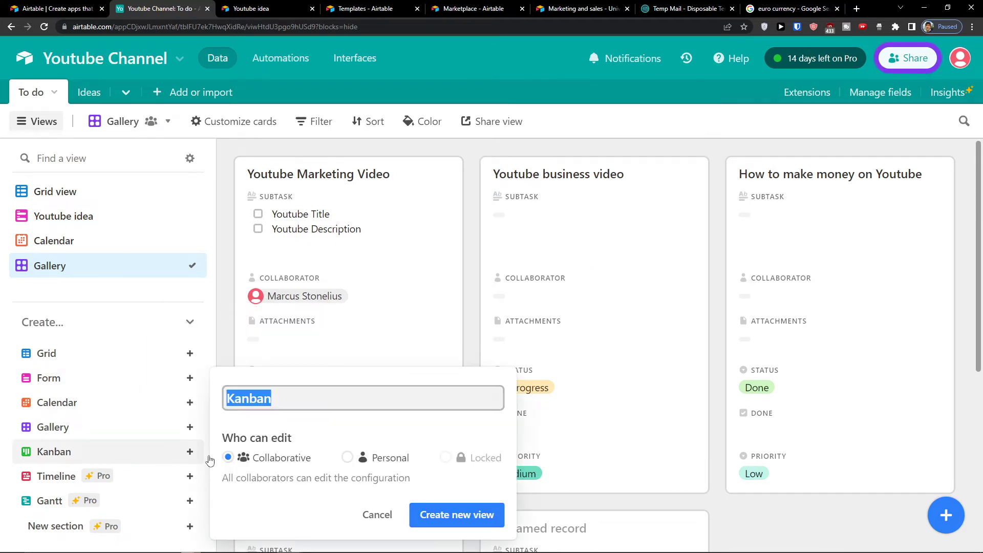
click(432, 519)
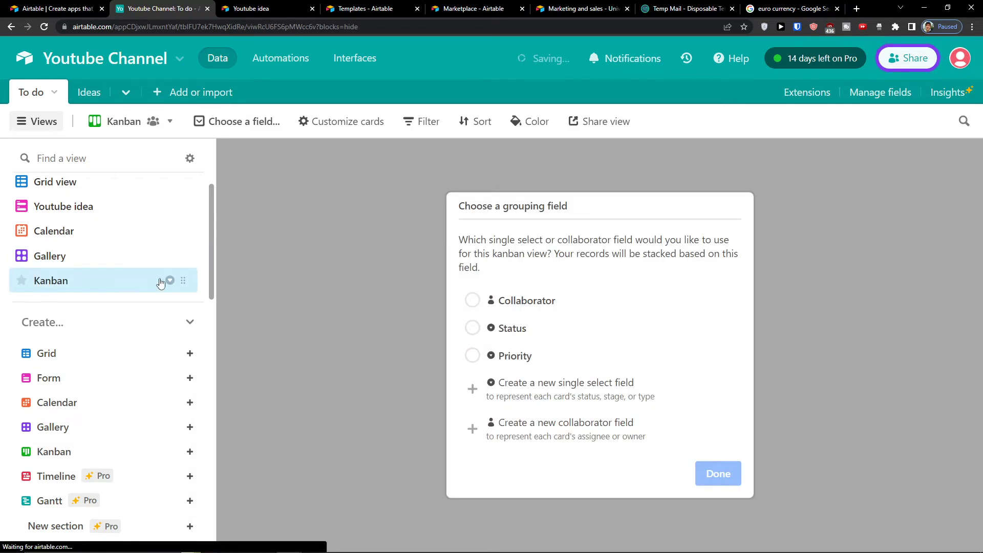
drag(183, 280, 170, 192)
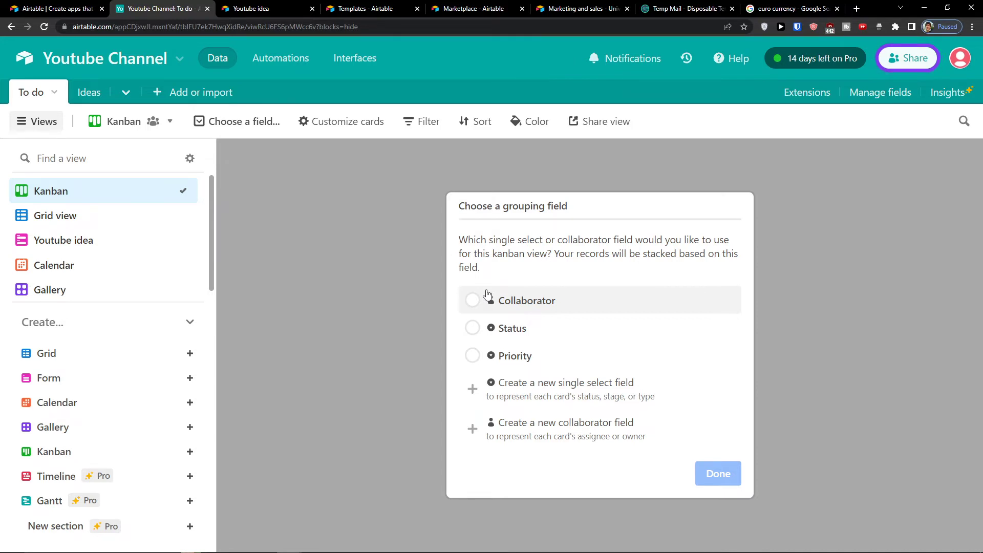
Step: Stack the Kanban board's records by Status
click(523, 327)
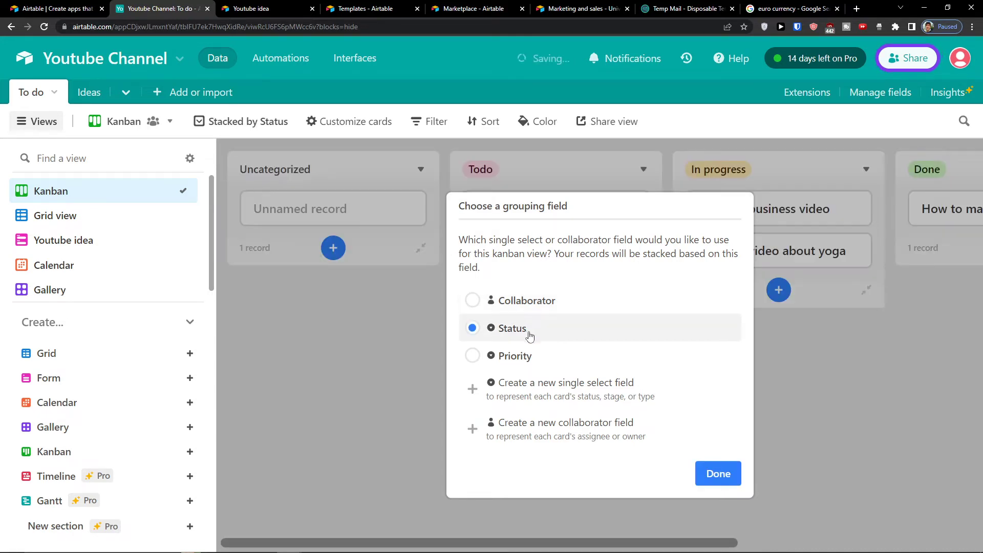
click(714, 472)
drag(581, 542, 541, 541)
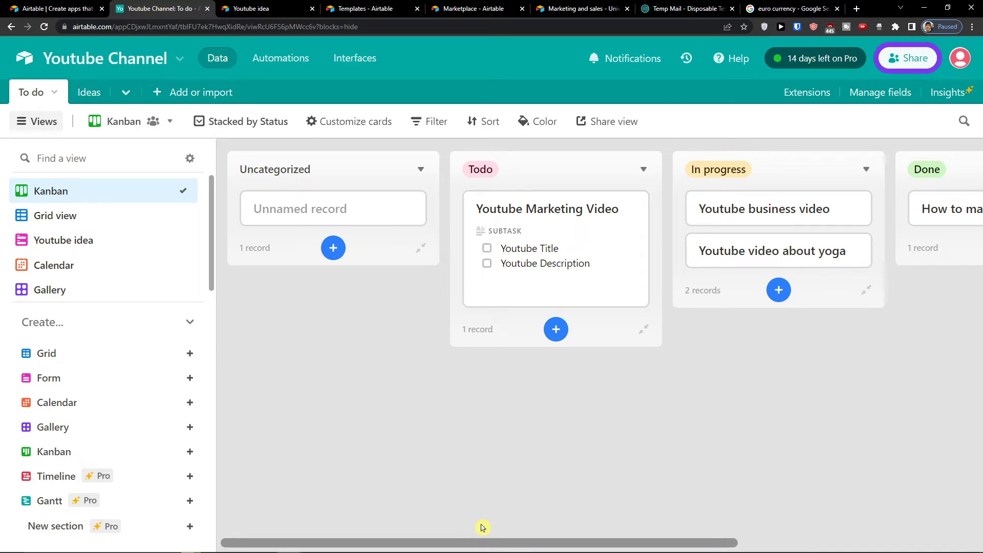
drag(482, 534, 450, 496)
Step: Add a blank record to the Todo stack, close it, and move a card between status columns
click(555, 330)
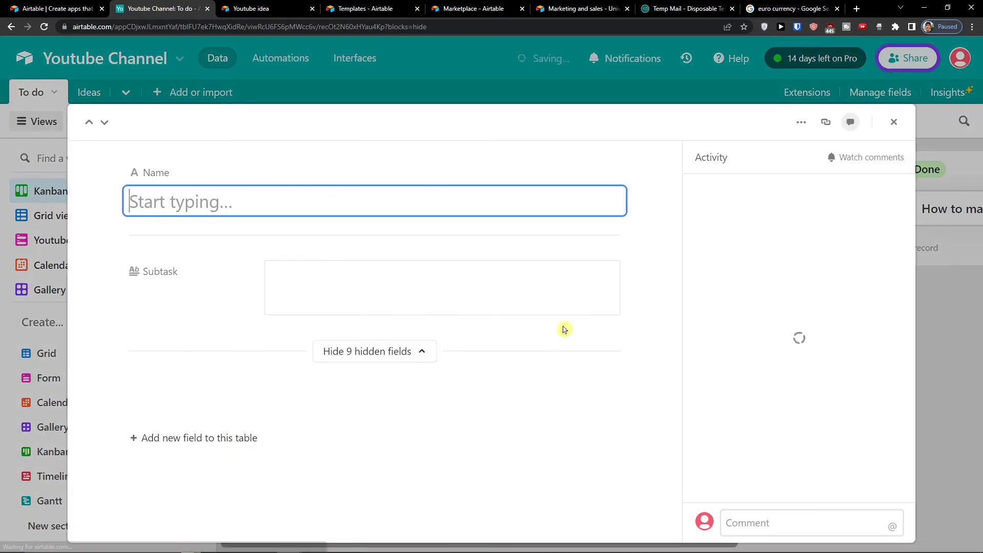
scroll(393, 241, down, 1)
right_click(394, 241)
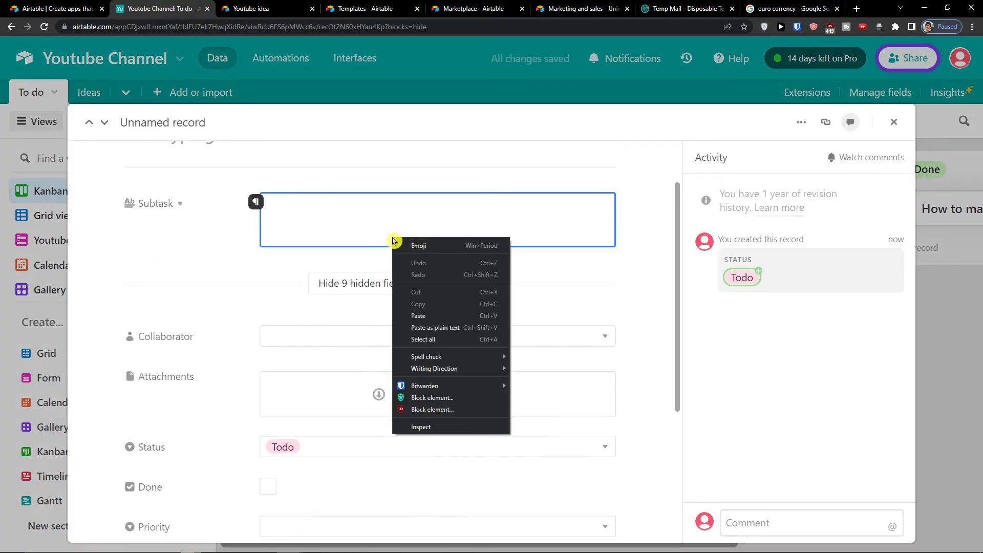
click(180, 234)
scroll(252, 279, down, 3)
scroll(256, 278, up, 1)
scroll(259, 278, down, 3)
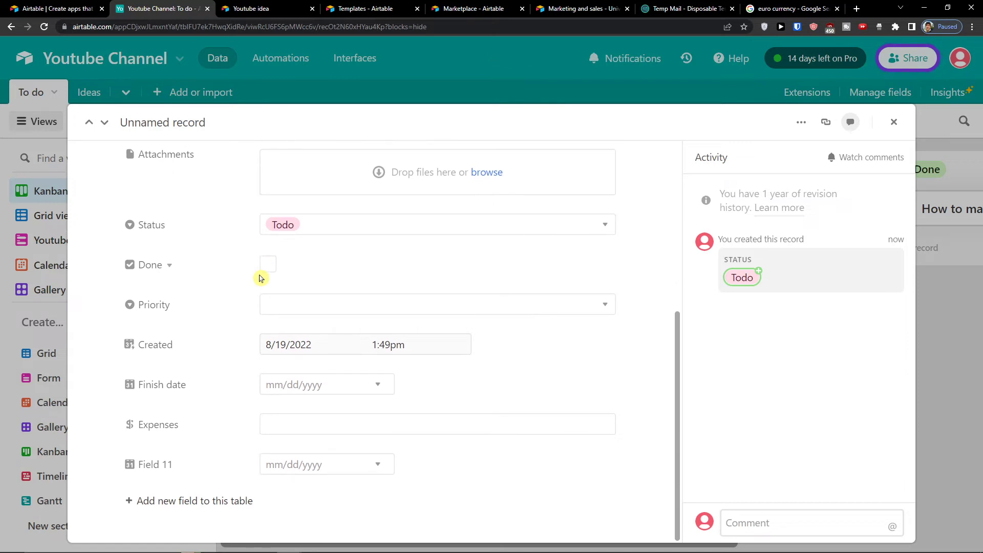
scroll(259, 276, up, 5)
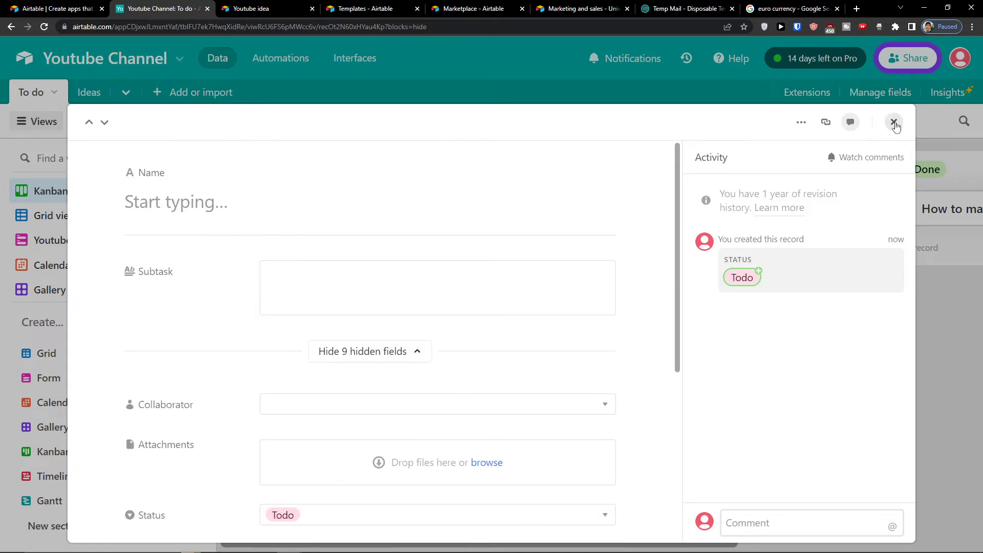
click(894, 123)
drag(595, 542, 710, 538)
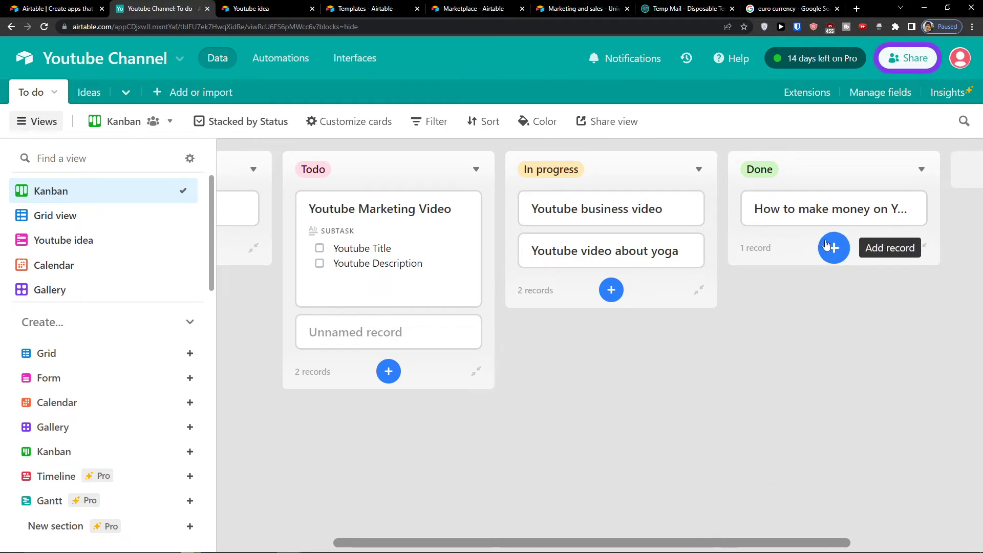
drag(839, 209, 891, 199)
Step: Create a Timeline view of the To do table that places records by Finish date
click(590, 544)
scroll(118, 297, down, 1)
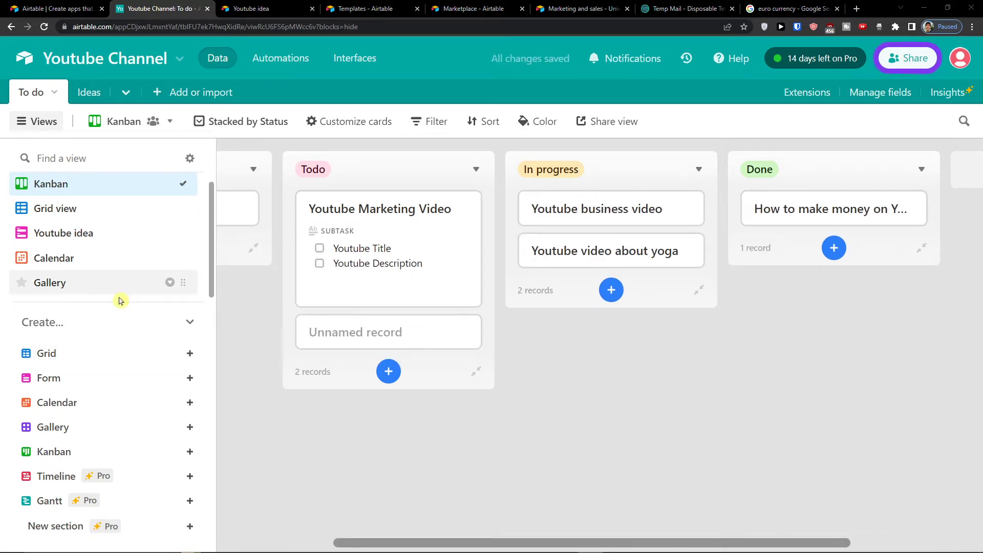
click(190, 476)
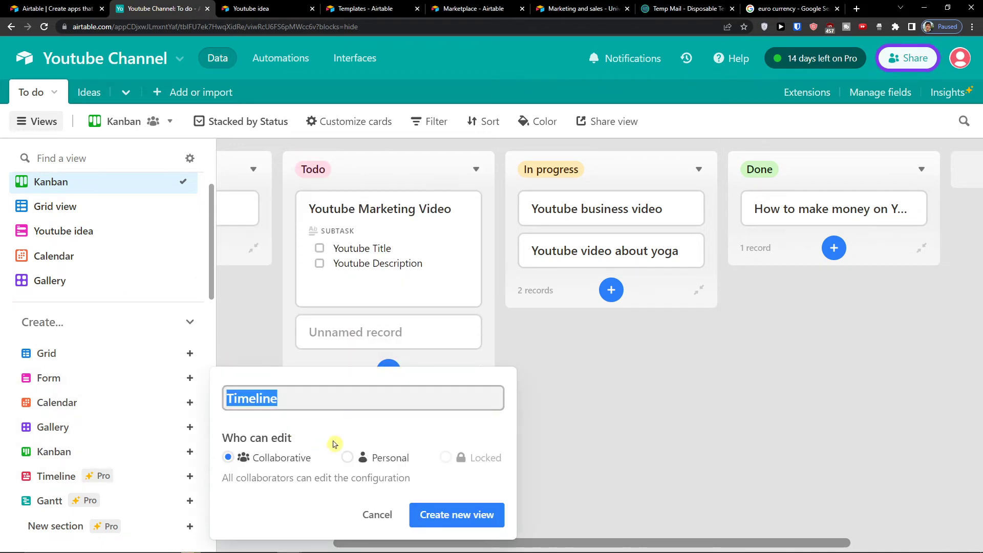
click(486, 514)
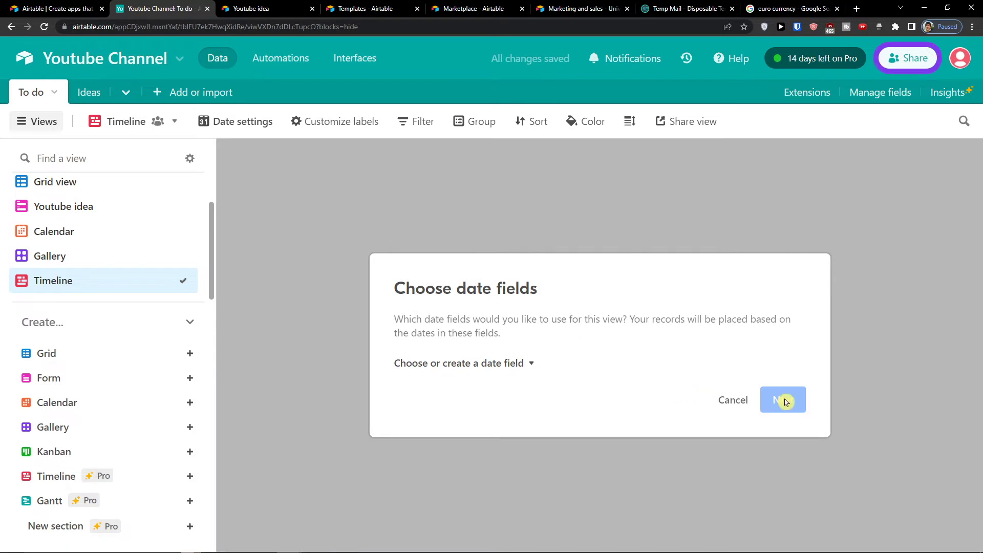
click(496, 364)
click(491, 435)
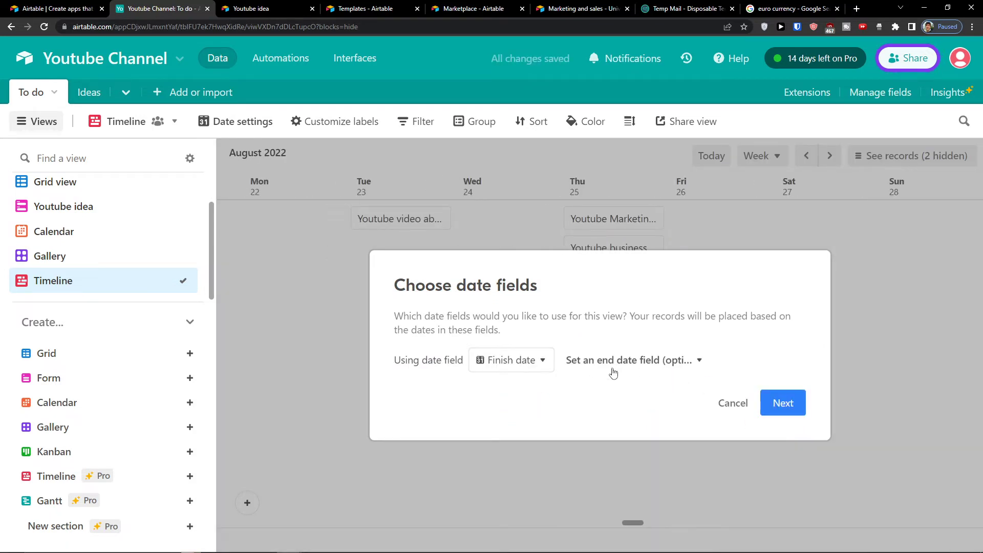
click(512, 365)
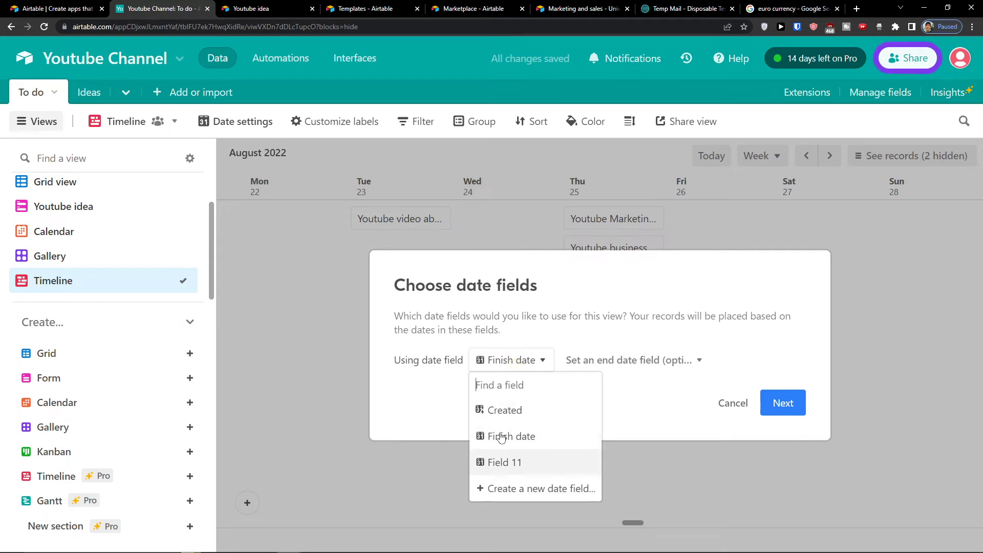
click(501, 326)
Step: Return to the To do table's Grid view and scroll right to Field 11
click(90, 95)
click(53, 96)
click(28, 92)
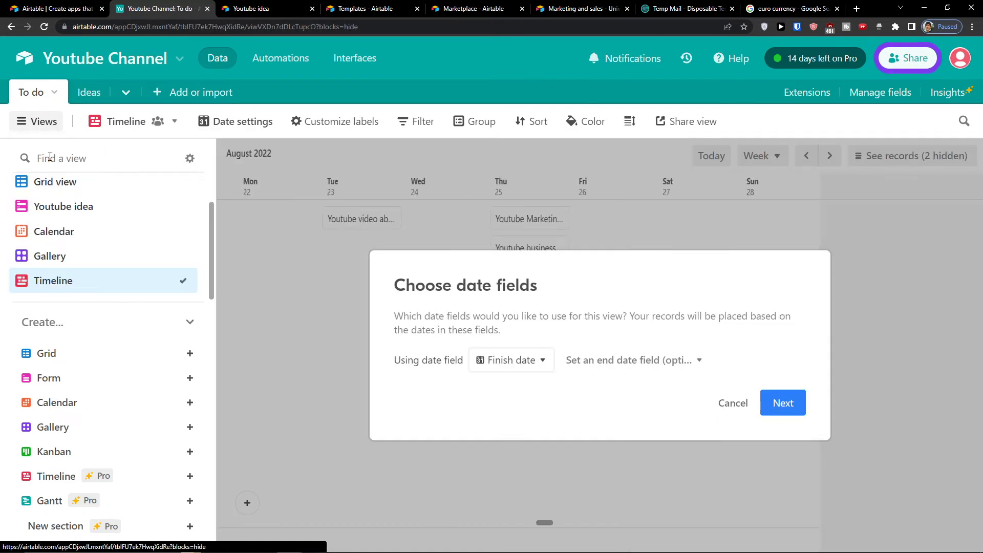
click(54, 183)
drag(521, 546, 873, 547)
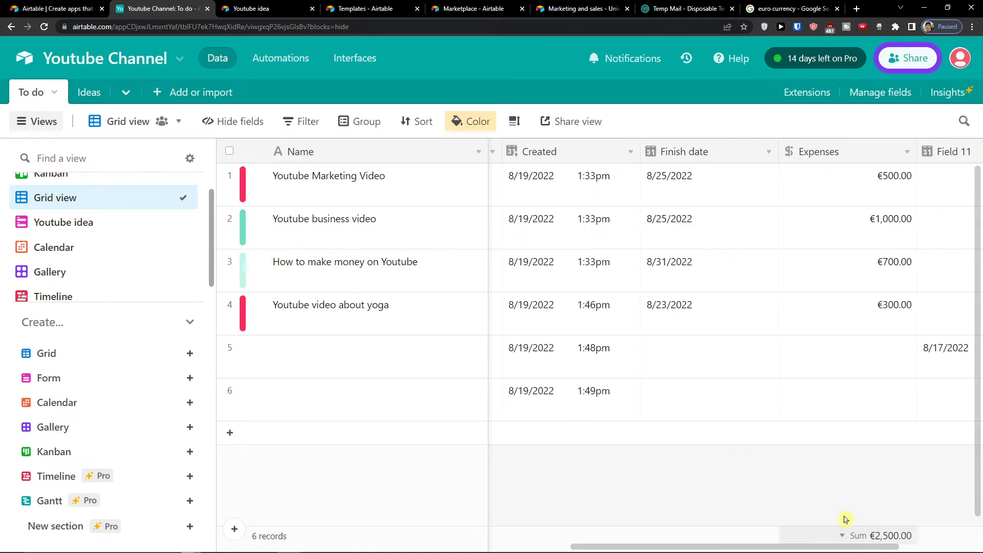
drag(846, 546, 899, 546)
Step: Set Field 11 to 8/16, 8/13 and 8/21/2022 for the first three To do records
click(851, 179)
click(852, 179)
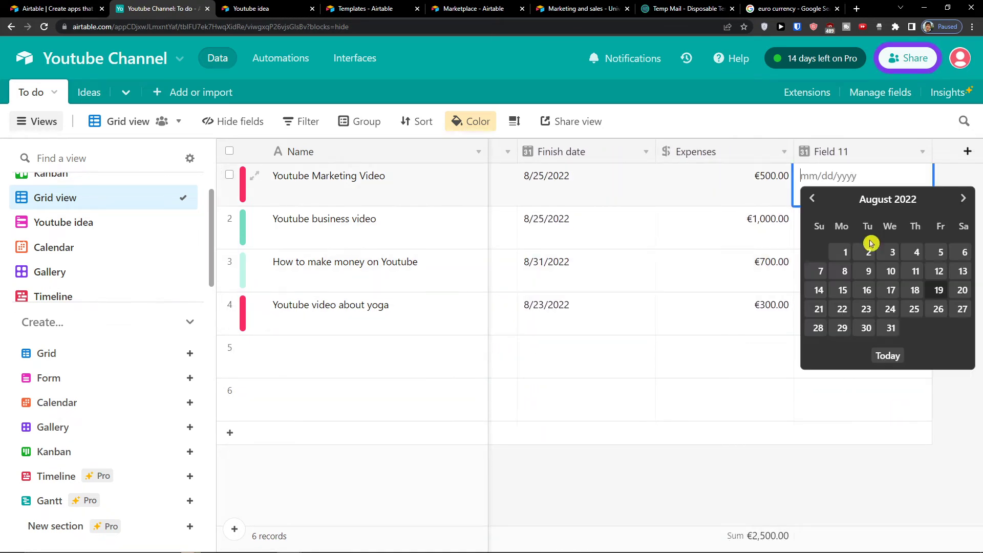
click(902, 307)
click(842, 192)
click(842, 192)
click(865, 284)
click(840, 235)
click(841, 235)
click(965, 314)
click(828, 267)
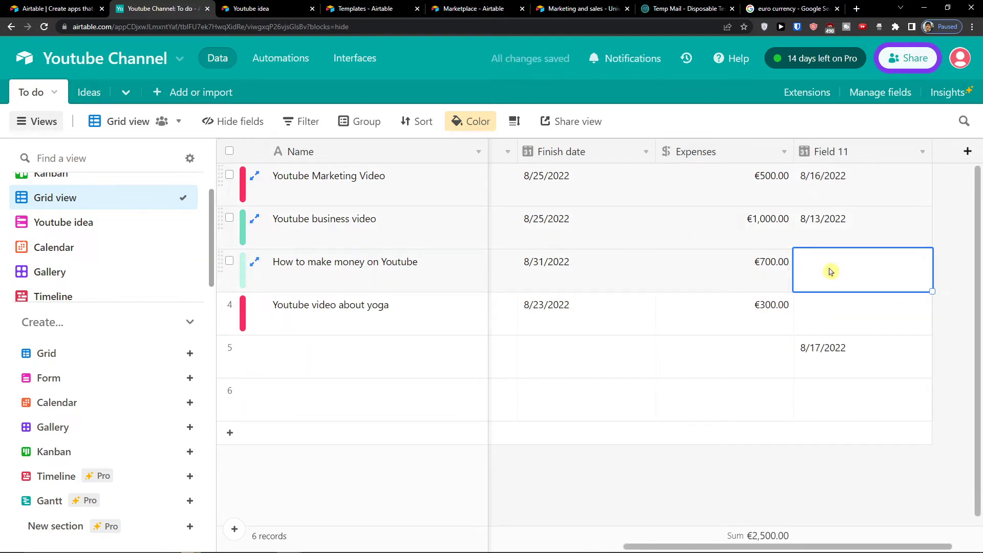
click(828, 266)
click(820, 395)
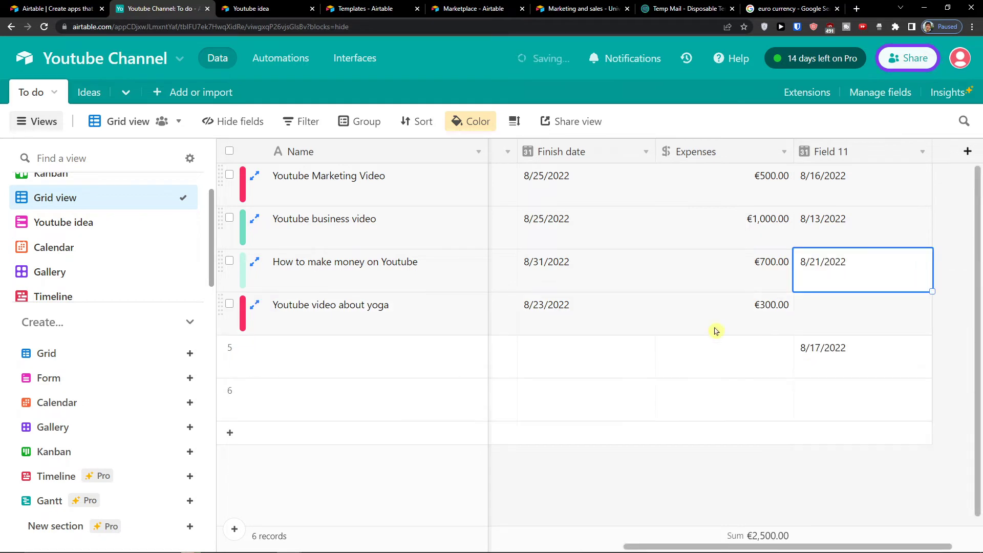
Step: Go back to the Timeline view and bring up its start date field choices
click(439, 223)
scroll(128, 246, down, 1)
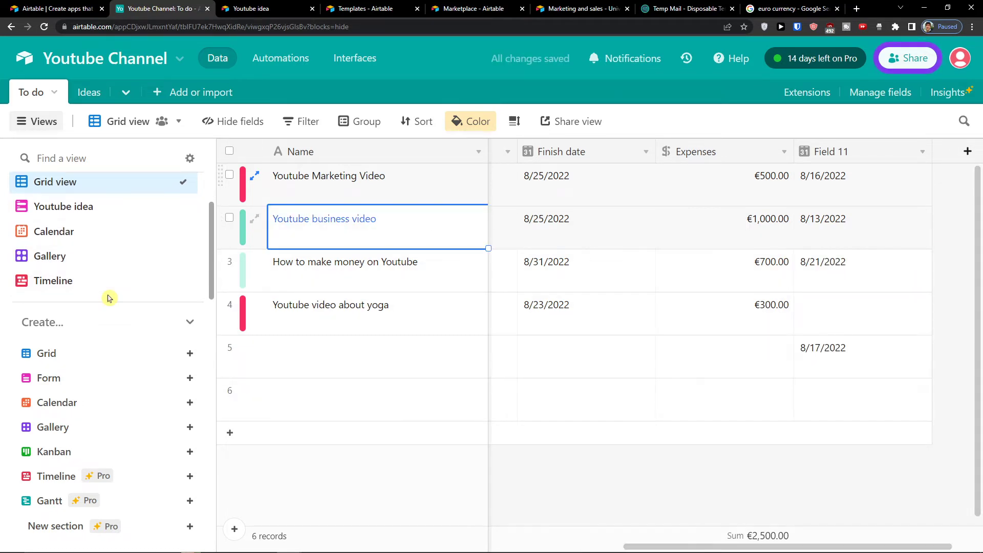
click(108, 289)
click(507, 360)
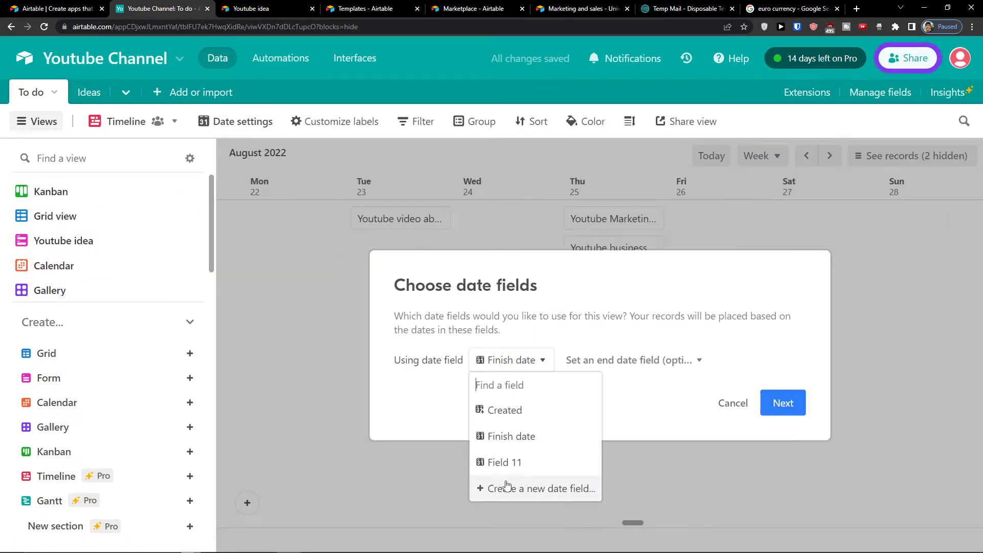
Step: Run the timeline from Field 11 to Finish date and group its records by Priority
click(499, 462)
click(655, 361)
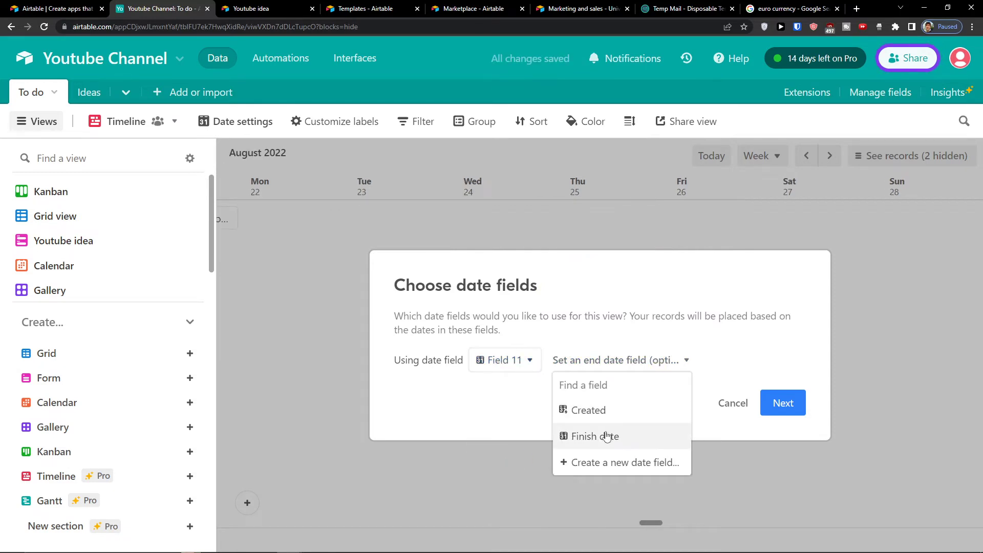
click(583, 437)
click(770, 405)
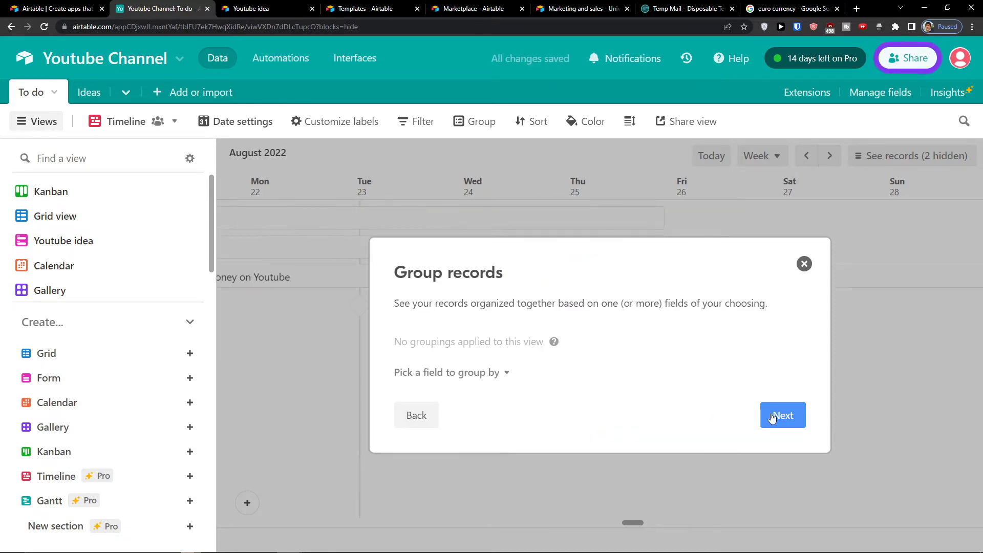
click(412, 372)
scroll(443, 308, down, 2)
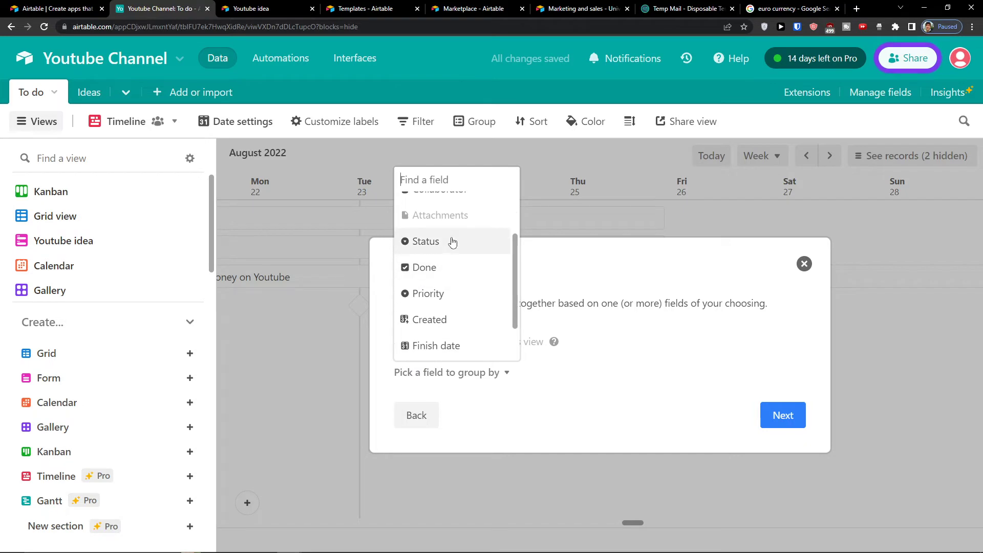
click(439, 292)
Step: Try Status, Done and Collaborator as second groupings, removing each so only Priority remains
click(469, 379)
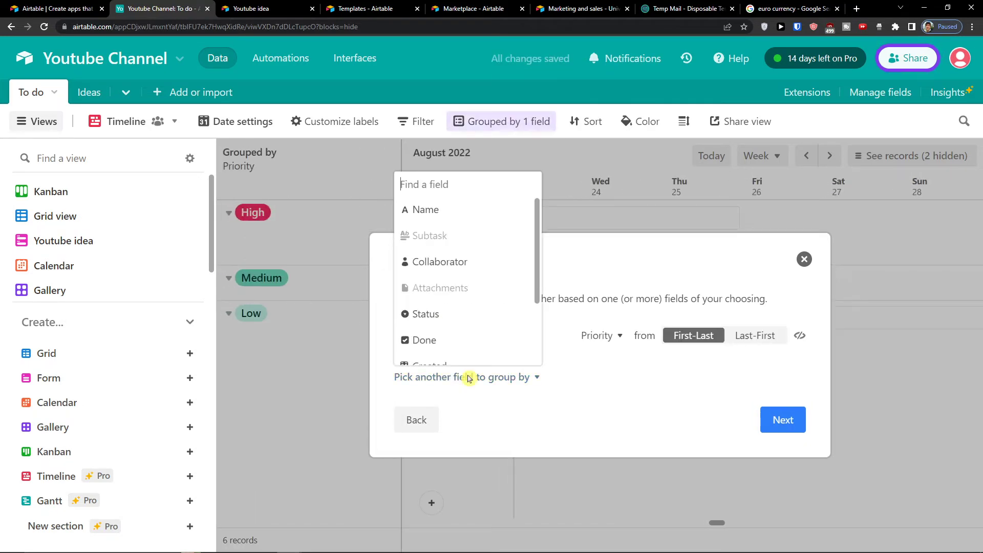
click(460, 314)
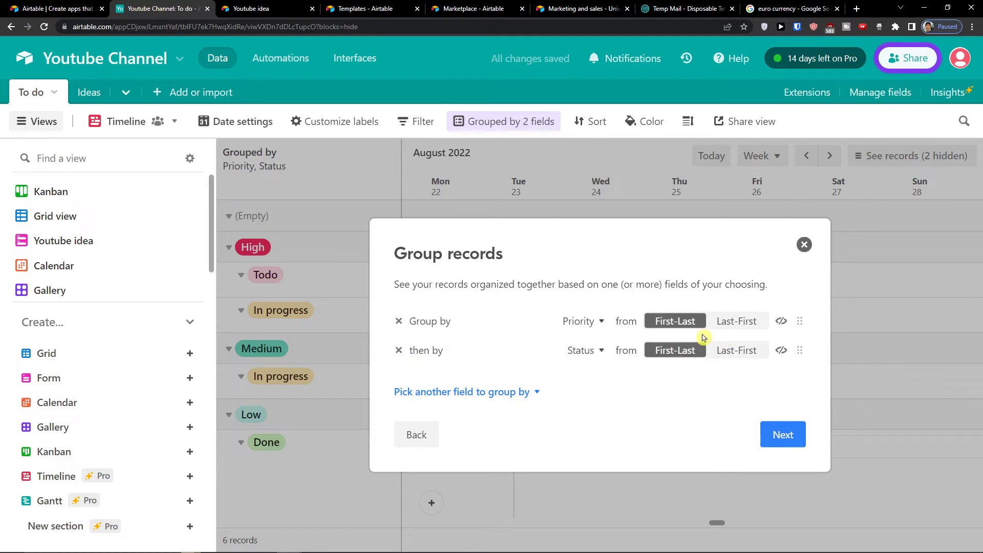
click(399, 350)
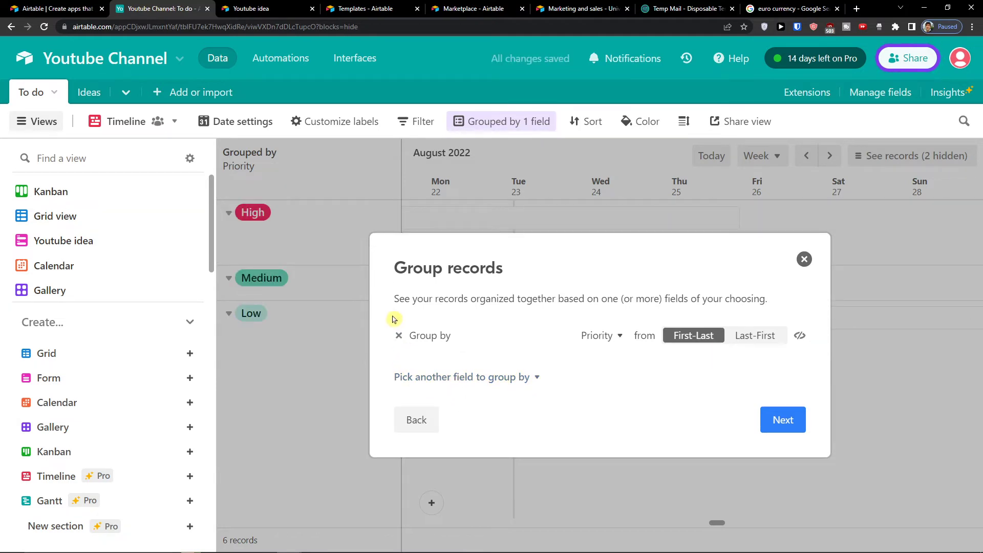
click(418, 377)
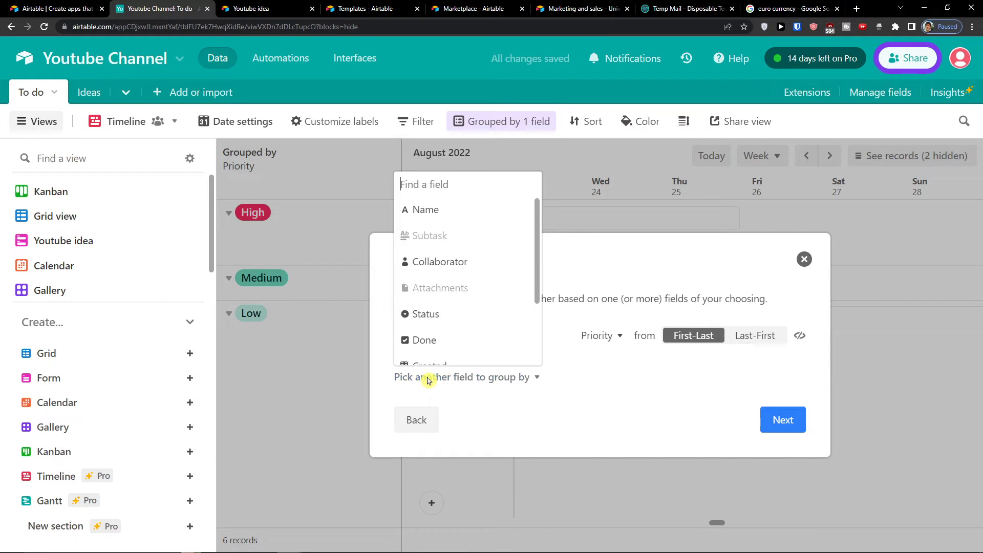
click(460, 338)
click(410, 351)
click(399, 351)
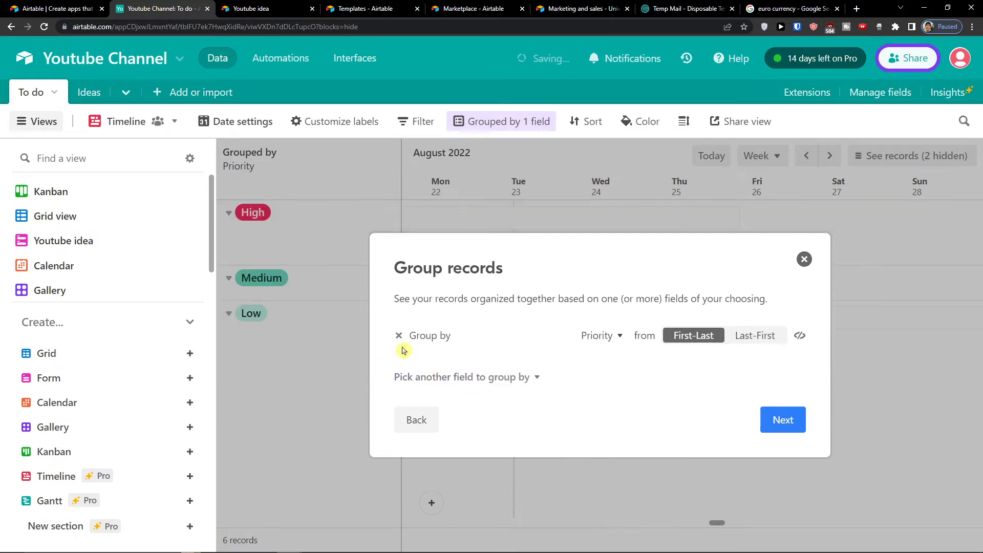
click(413, 376)
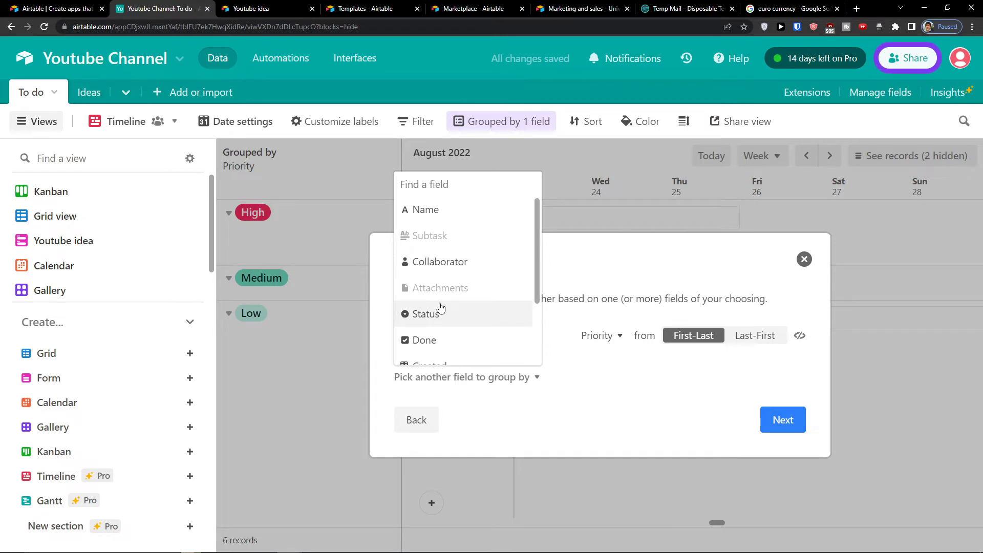
click(426, 314)
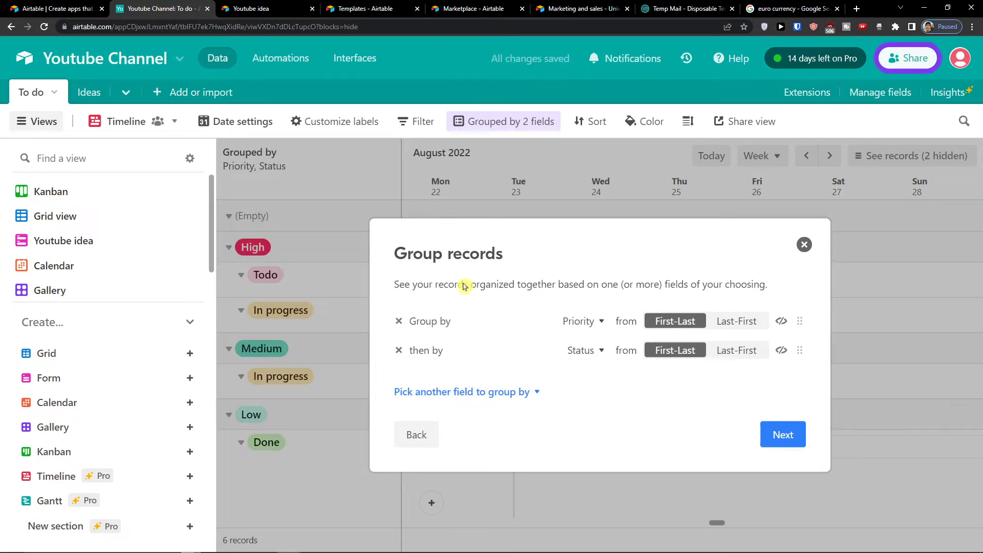
click(398, 351)
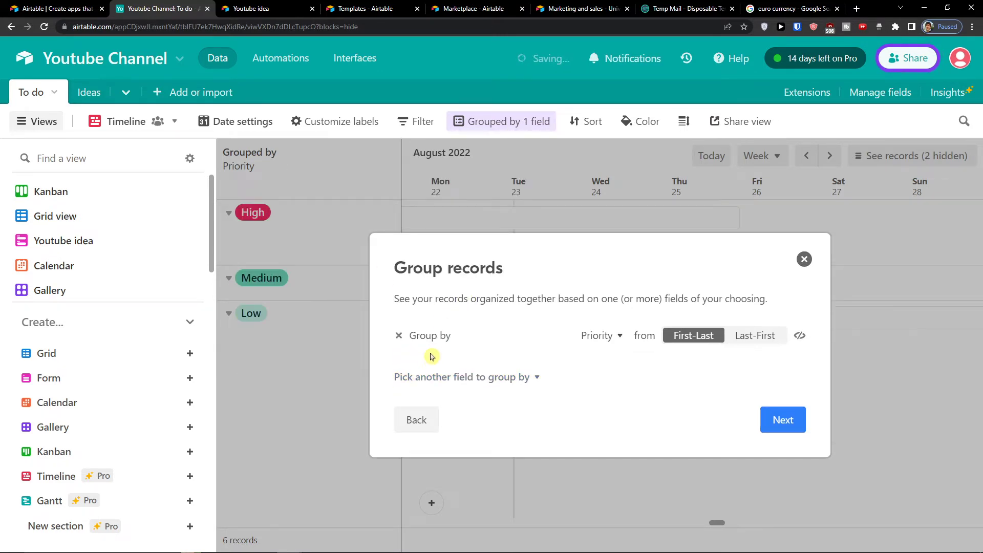
click(434, 383)
click(434, 272)
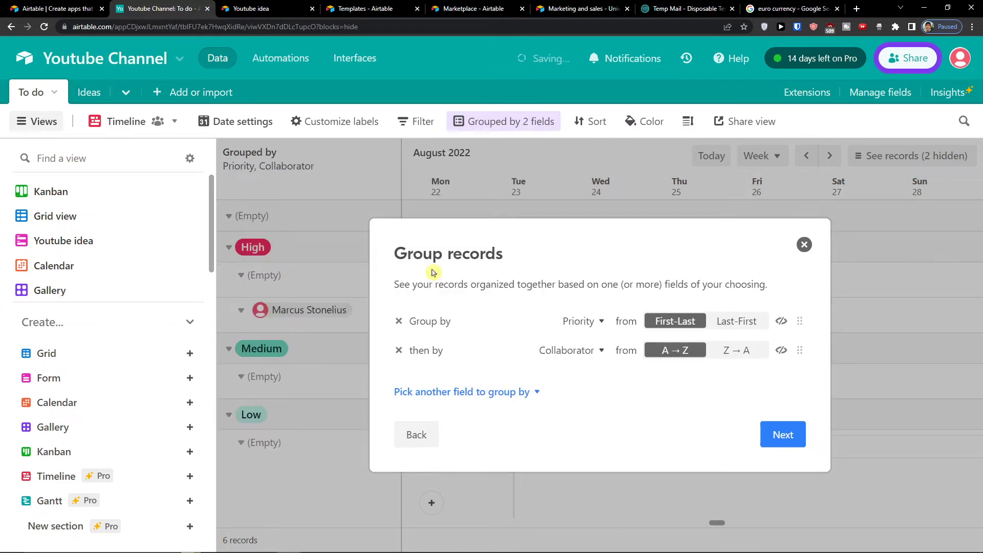
click(399, 351)
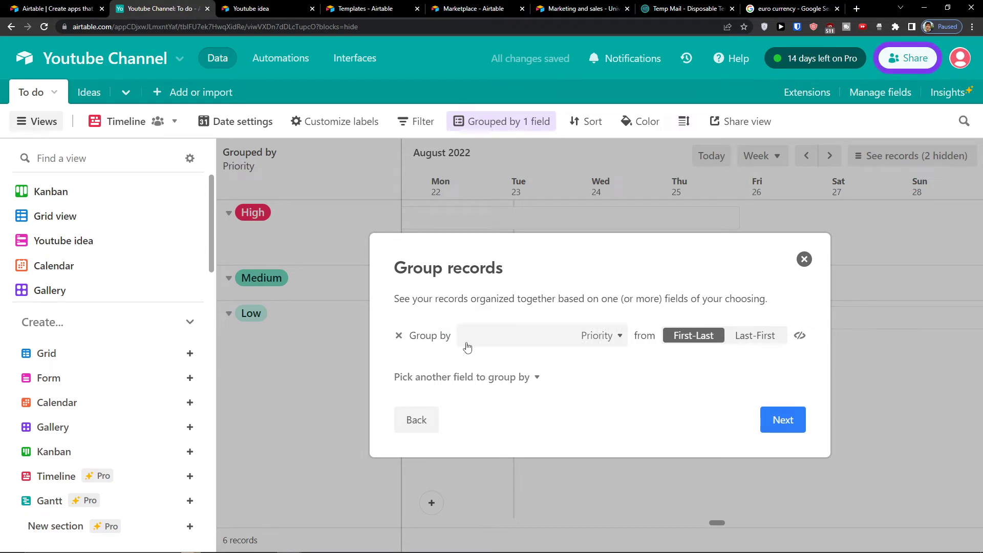
click(776, 419)
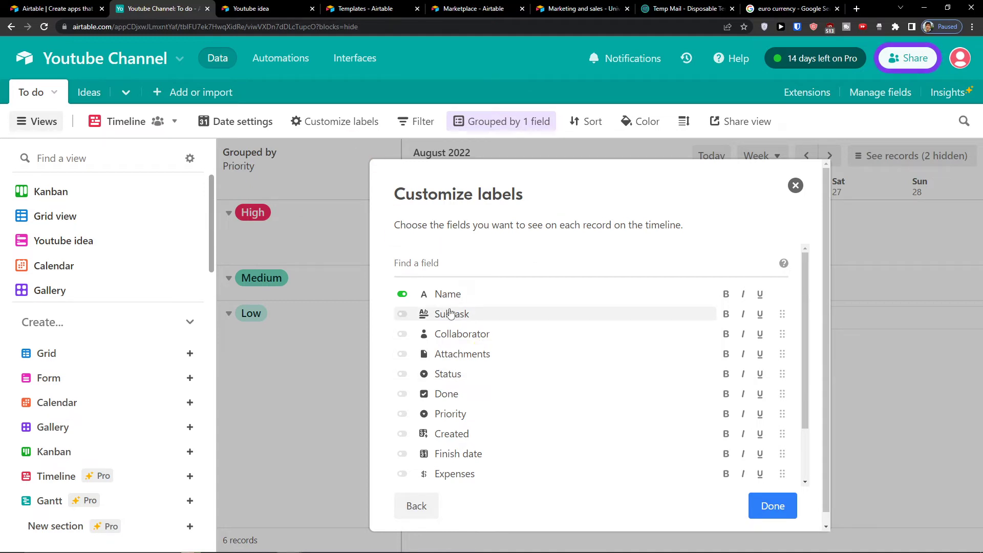
Step: Add Subtask, Collaborator, Attachments and Status to the timeline bar labels
click(403, 315)
click(403, 333)
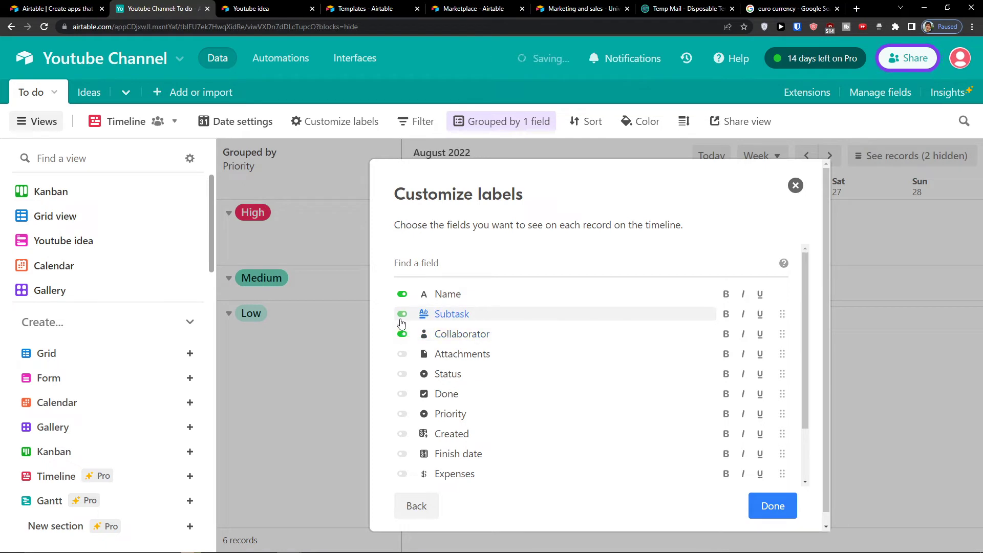
click(402, 354)
click(402, 374)
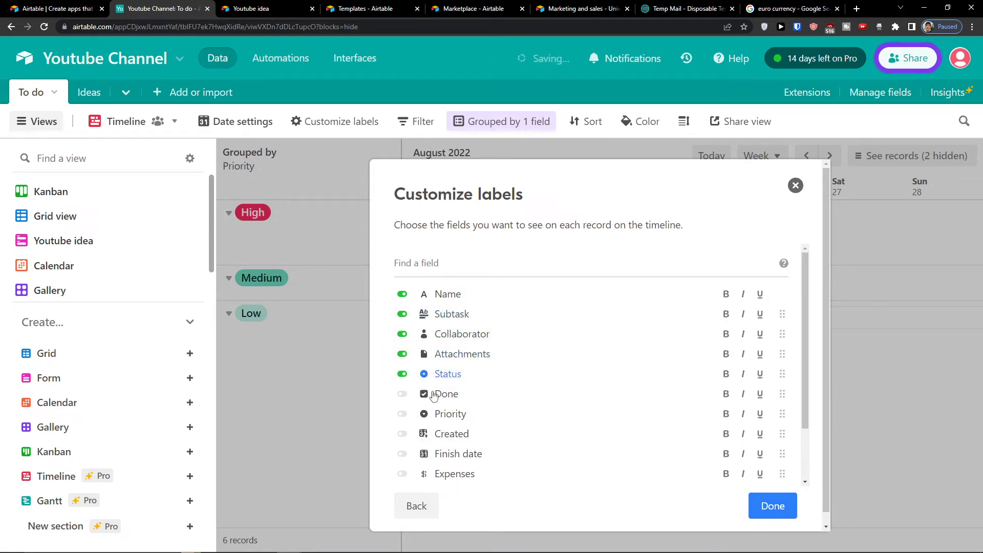
click(791, 515)
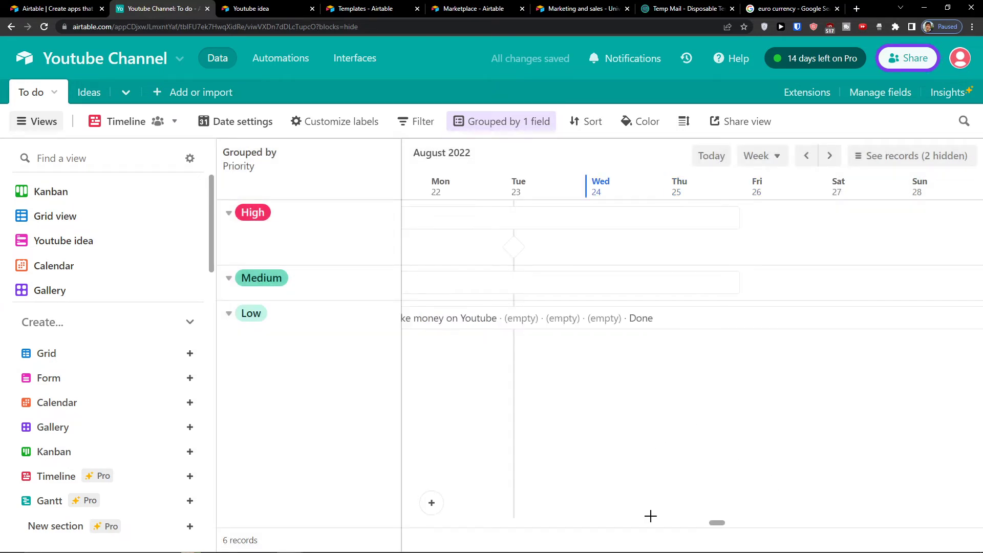
mouse_move(716, 522)
mouse_down()
mouse_move(685, 520)
mouse_move(709, 517)
mouse_up()
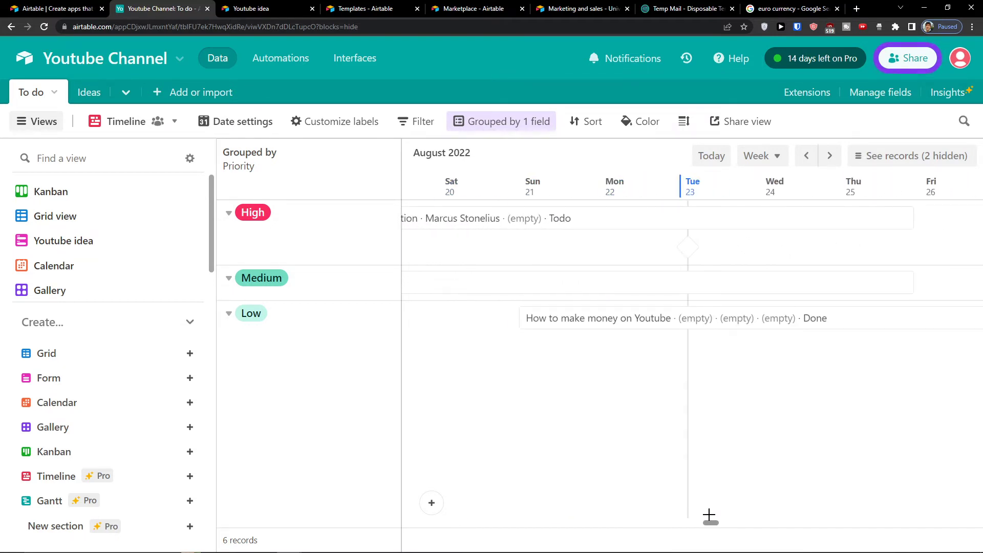
click(646, 121)
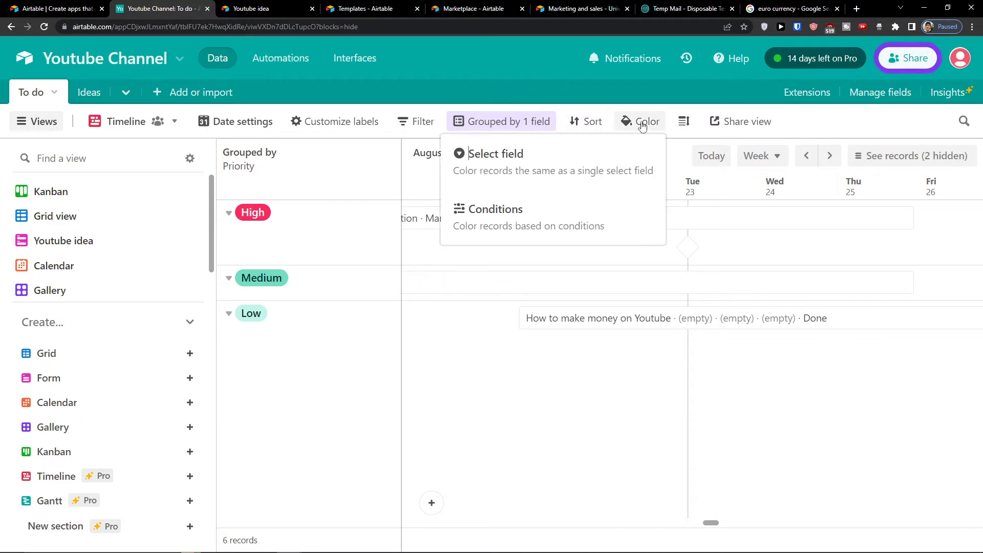
Step: Colour the timeline bars by the single-select field so each priority gets its own colour
click(606, 161)
click(621, 159)
click(621, 160)
click(711, 521)
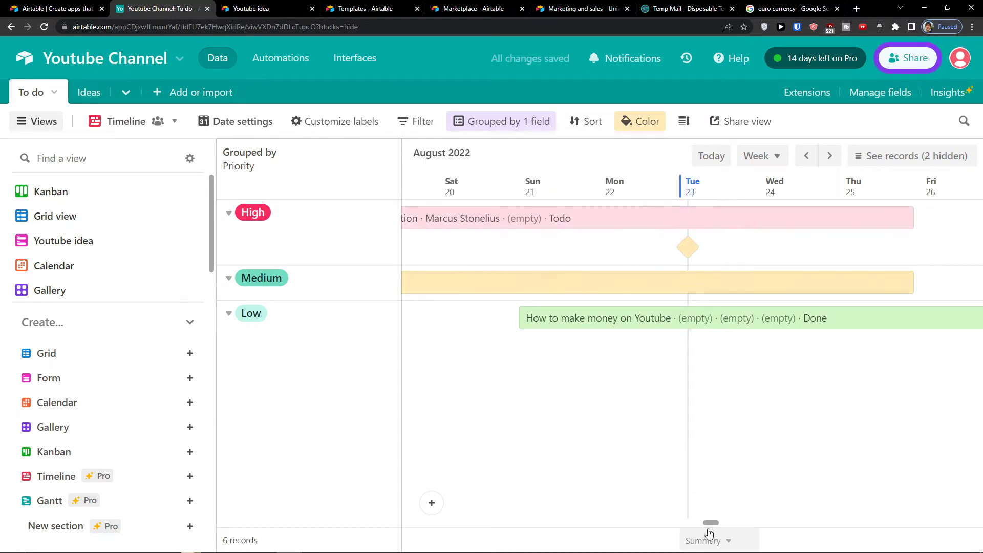
mouse_move(708, 523)
mouse_down()
mouse_move(678, 520)
mouse_move(700, 520)
mouse_up()
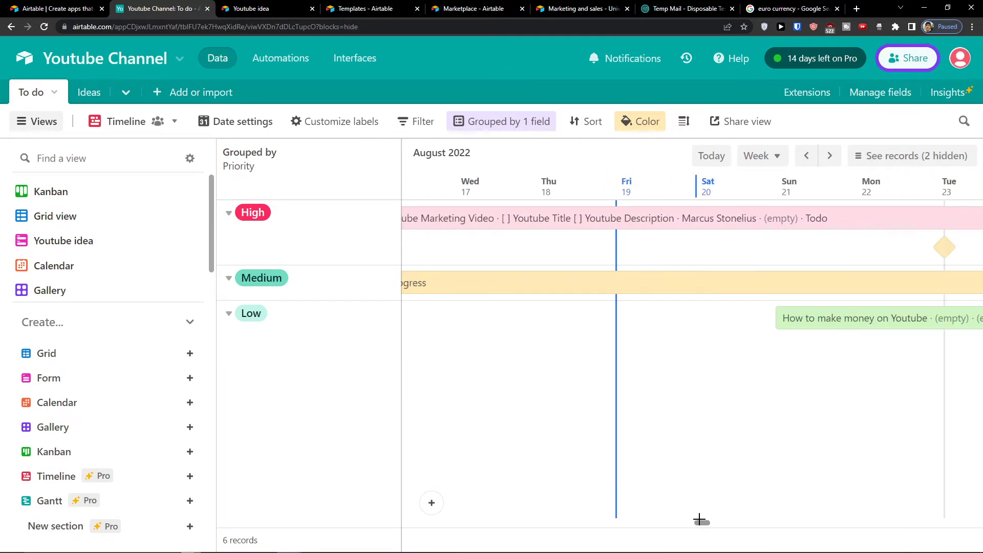
Step: Jump to today, switch the timescale to Month, and draw a High record spanning Aug 26–31
click(710, 156)
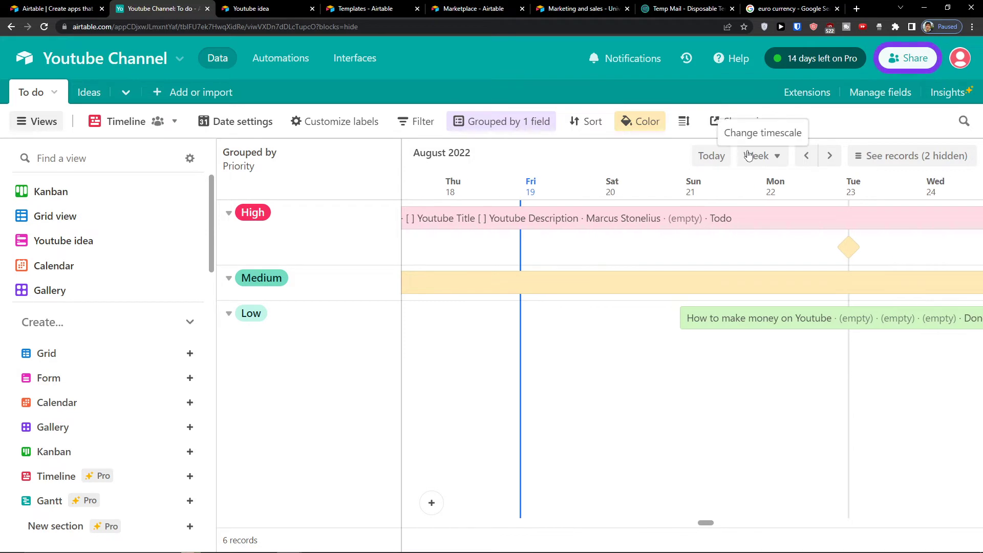
click(759, 156)
click(776, 288)
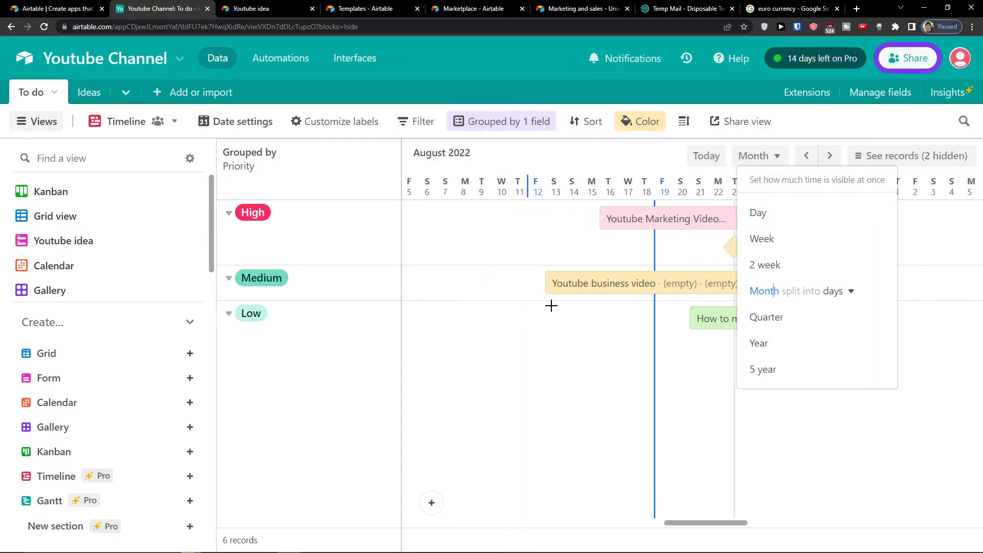
click(577, 335)
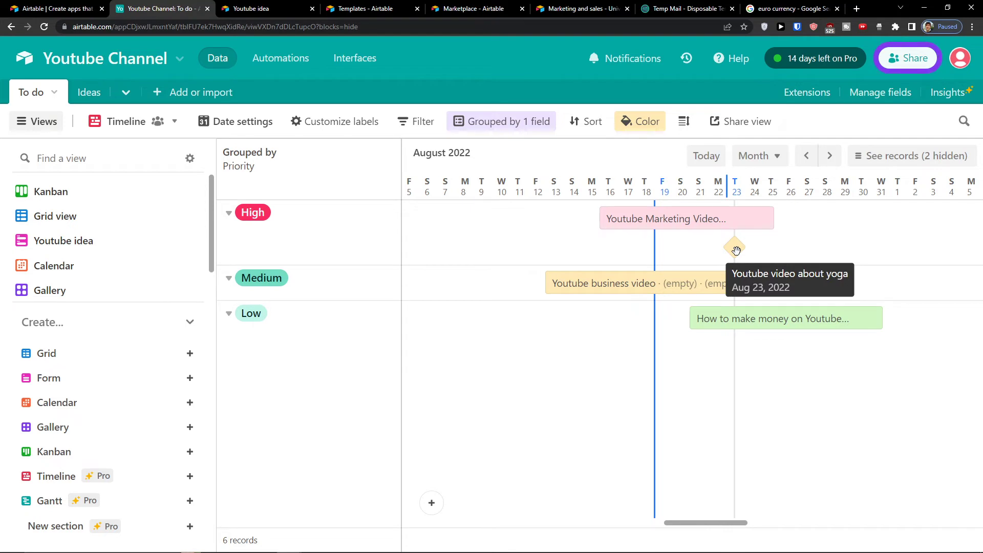
drag(790, 222, 884, 265)
Step: Delete the unnamed Aug 26–31 High record from the timeline, leaving six records
scroll(883, 335, down, 3)
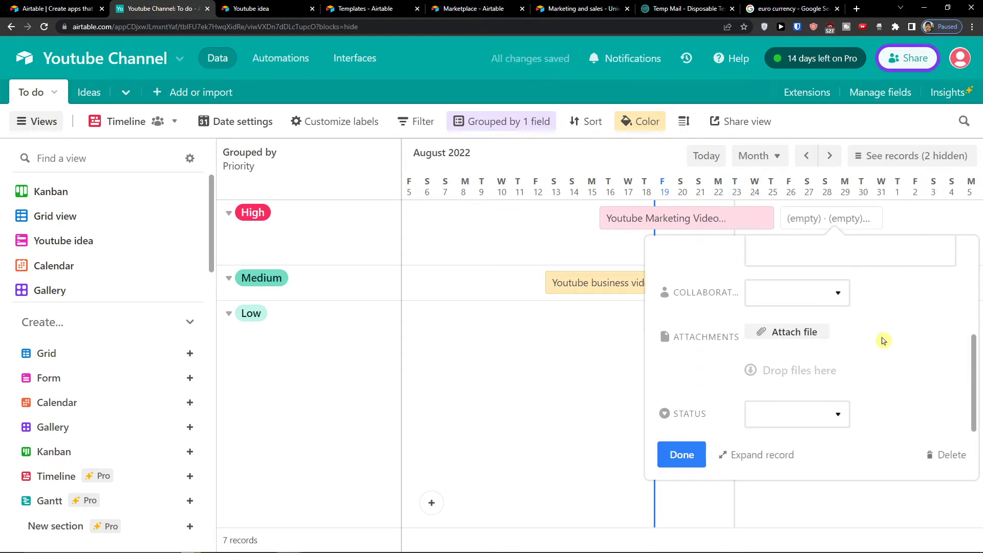
scroll(884, 341, down, 5)
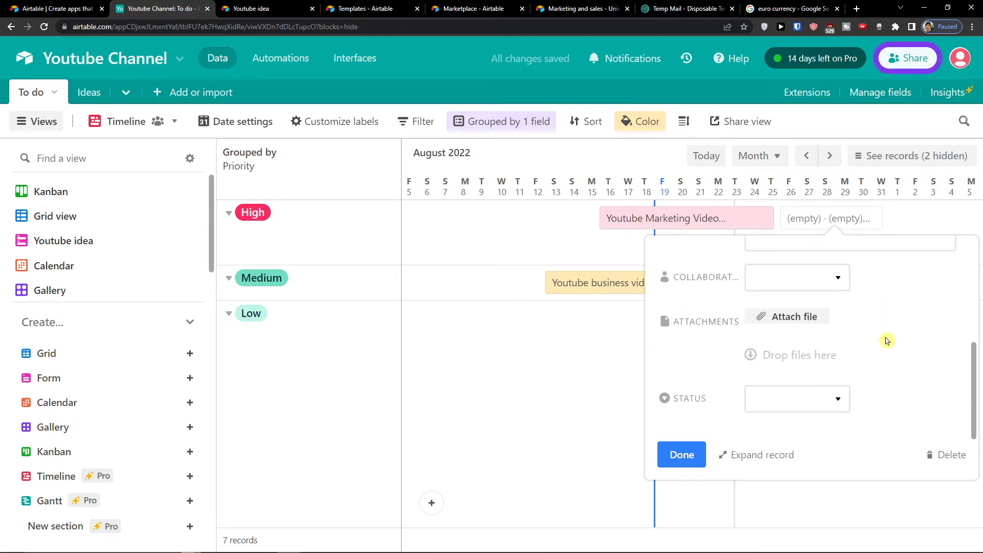
scroll(887, 340, up, 5)
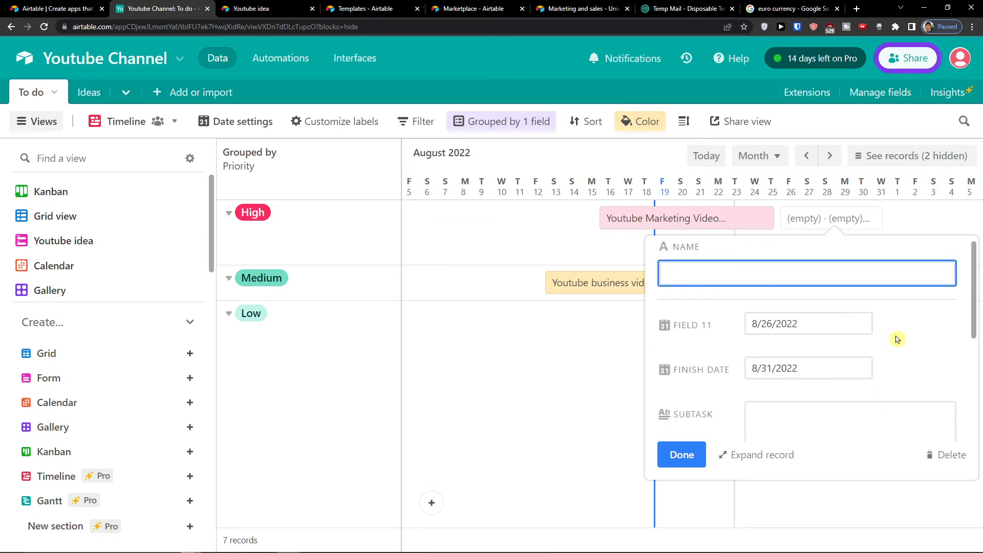
scroll(897, 339, down, 5)
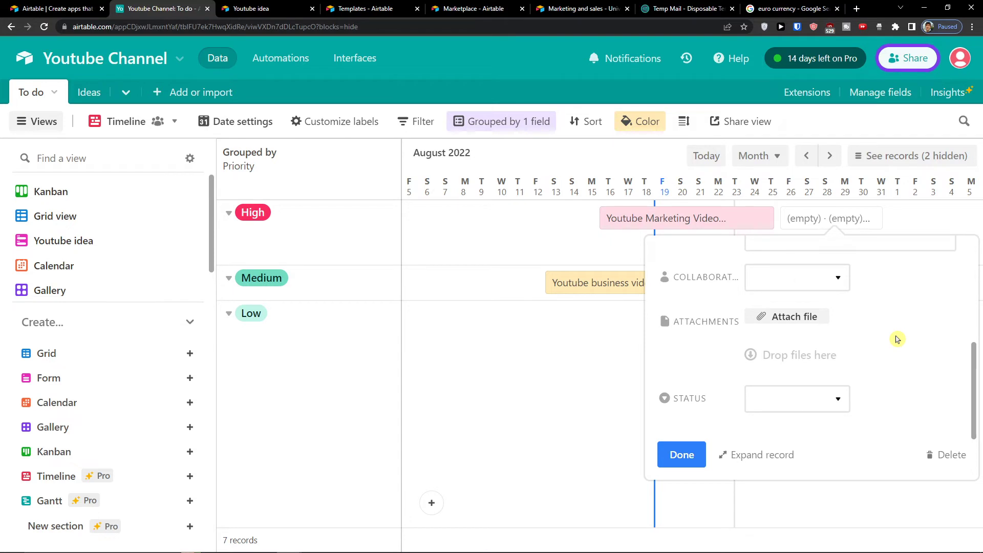
scroll(896, 337, up, 5)
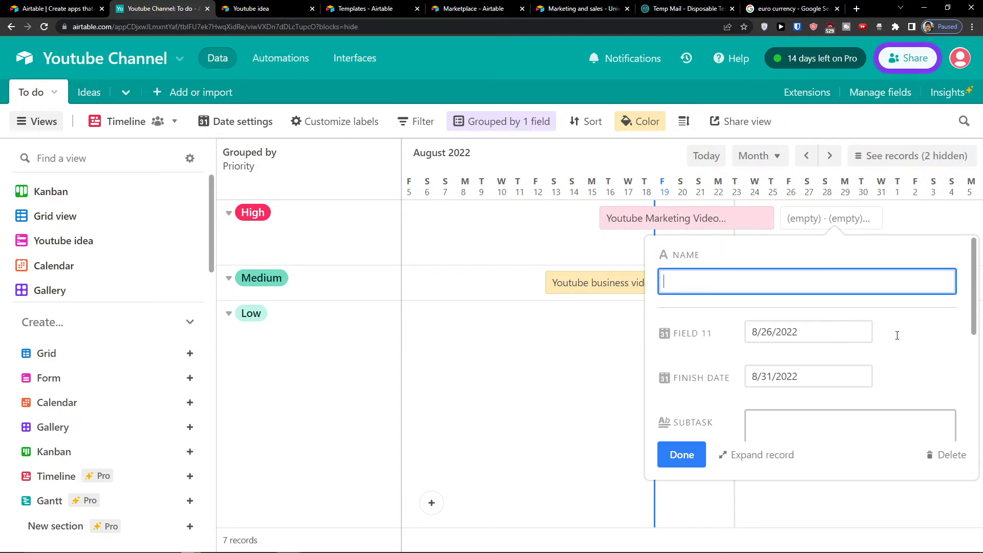
click(549, 342)
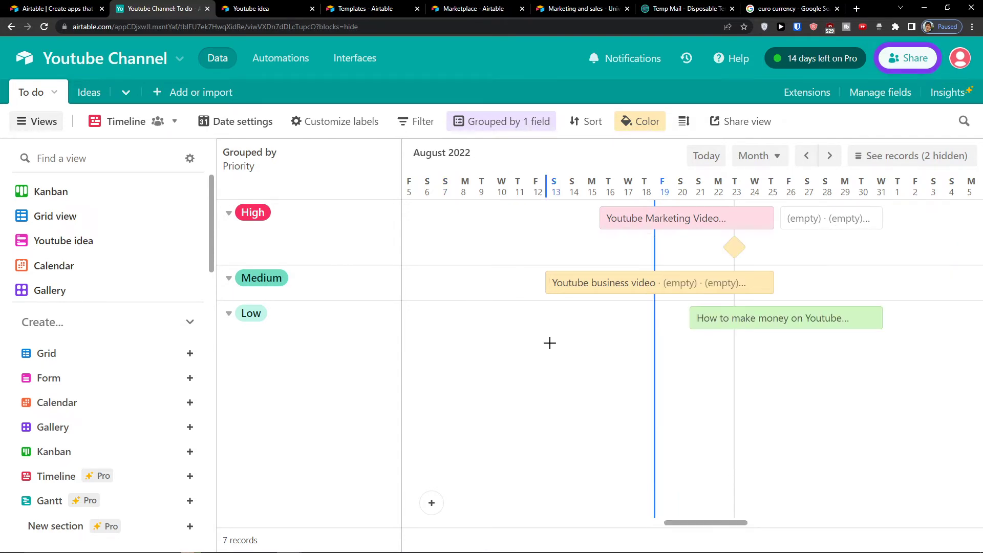
click(809, 217)
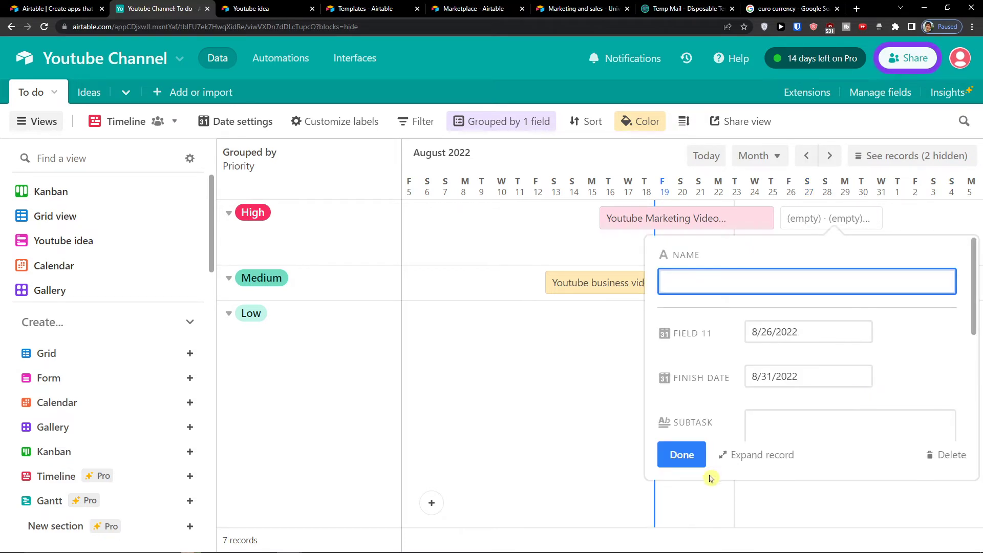
click(680, 461)
click(809, 217)
click(949, 461)
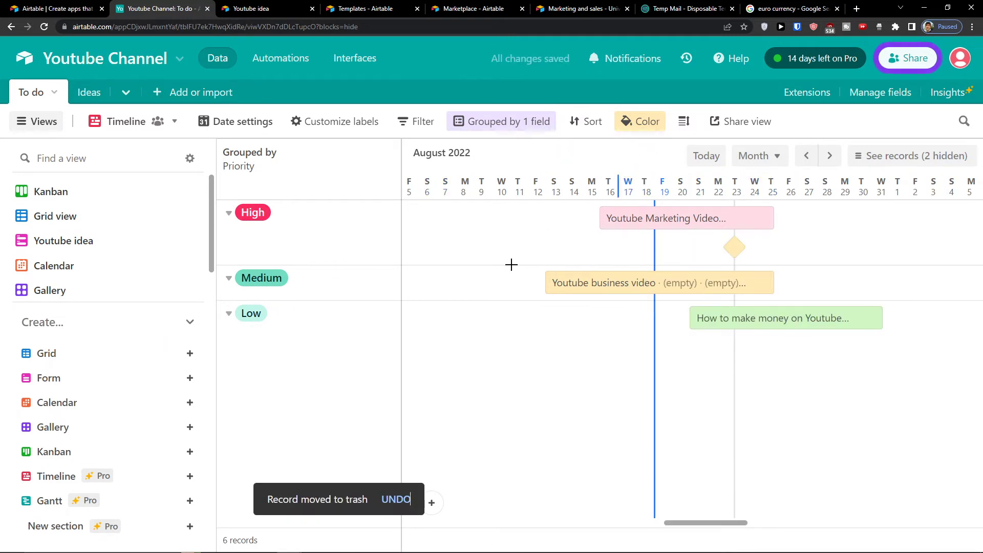
scroll(69, 285, down, 1)
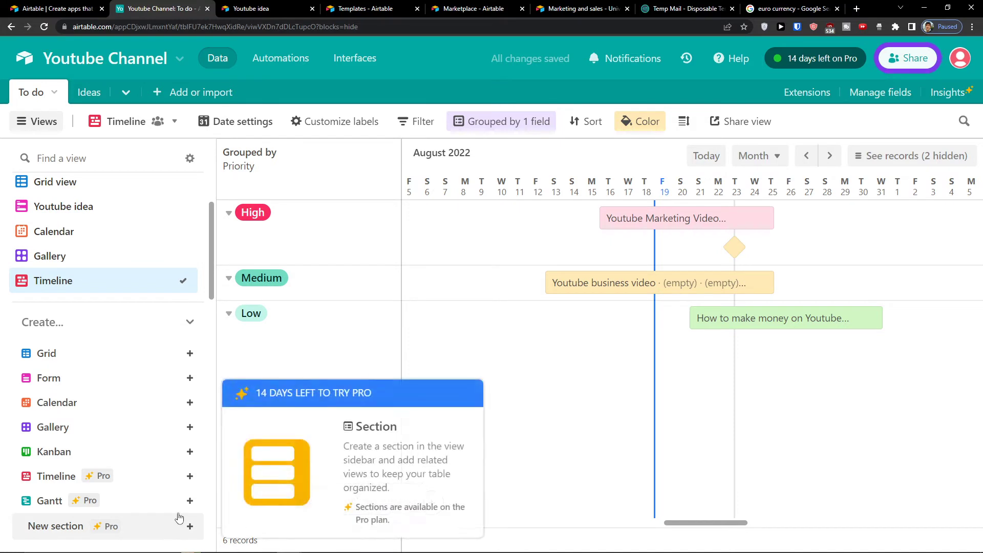
Step: Create a new Gantt view using Field 11 as start date and Finish date as end date
mouse_move(193, 506)
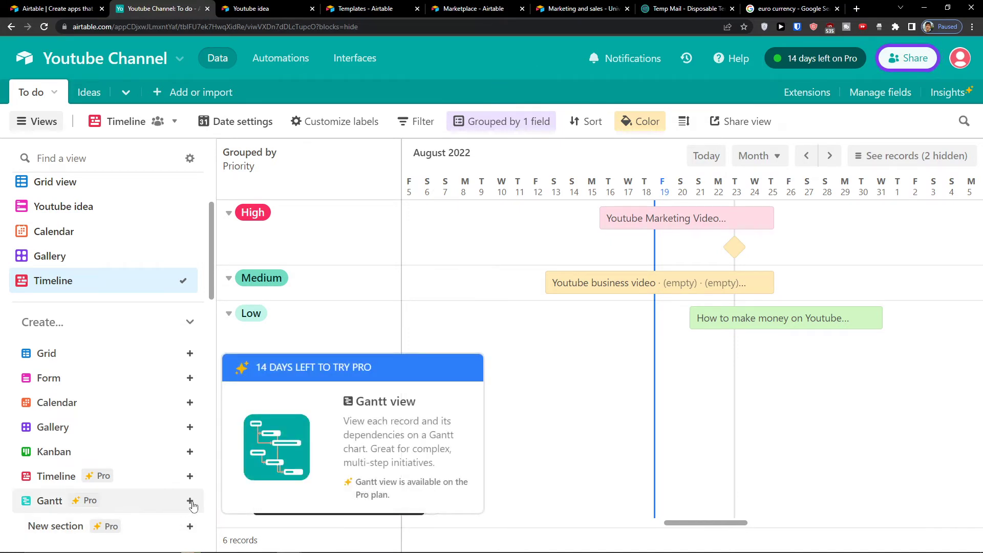
click(193, 505)
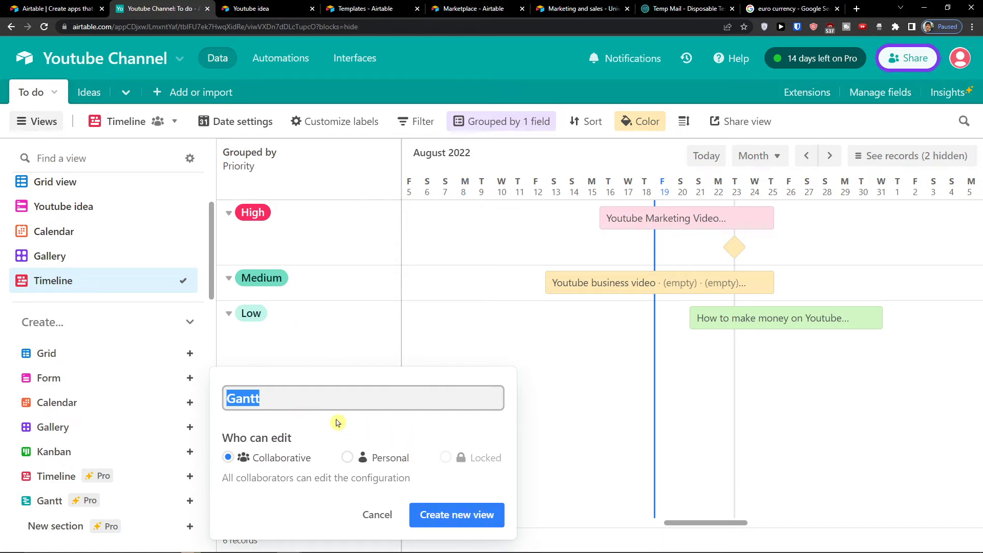
click(454, 516)
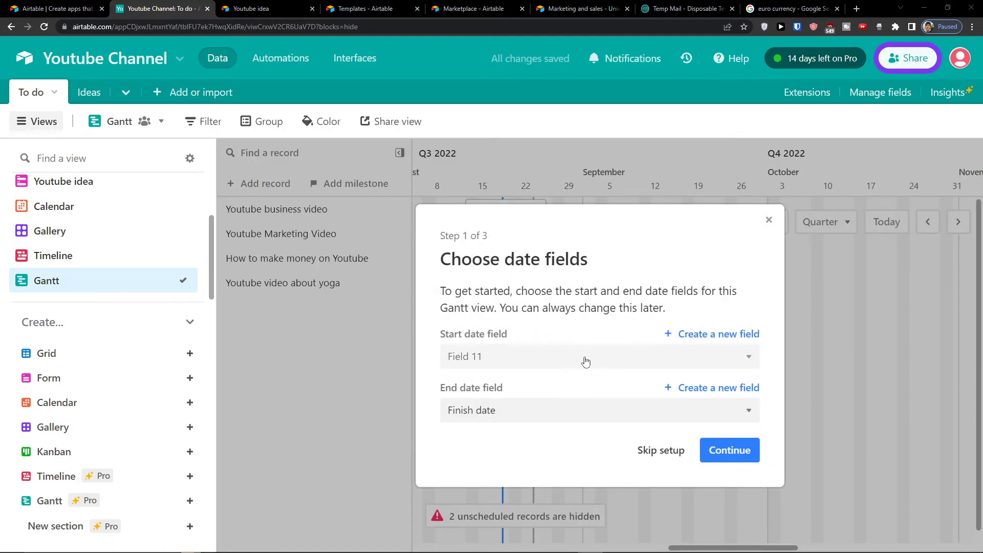
click(586, 362)
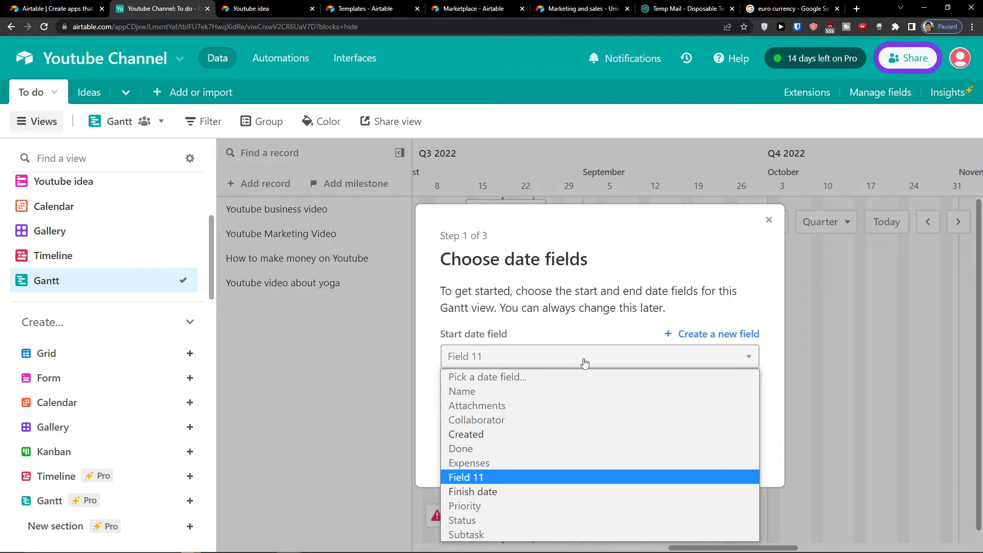
click(518, 477)
click(508, 420)
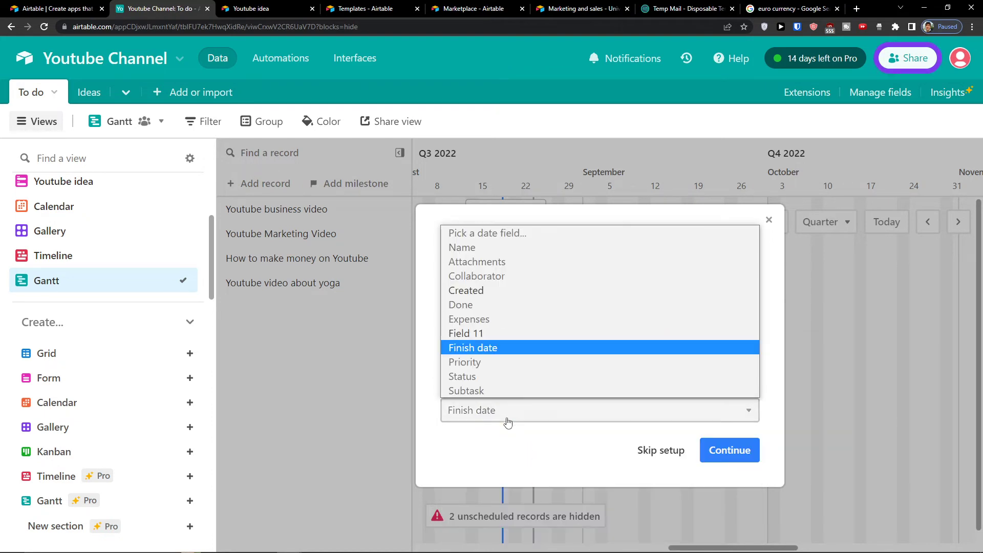
click(507, 334)
Step: Skip dependencies, keep milestones enabled, and finish the Gantt setup
click(728, 450)
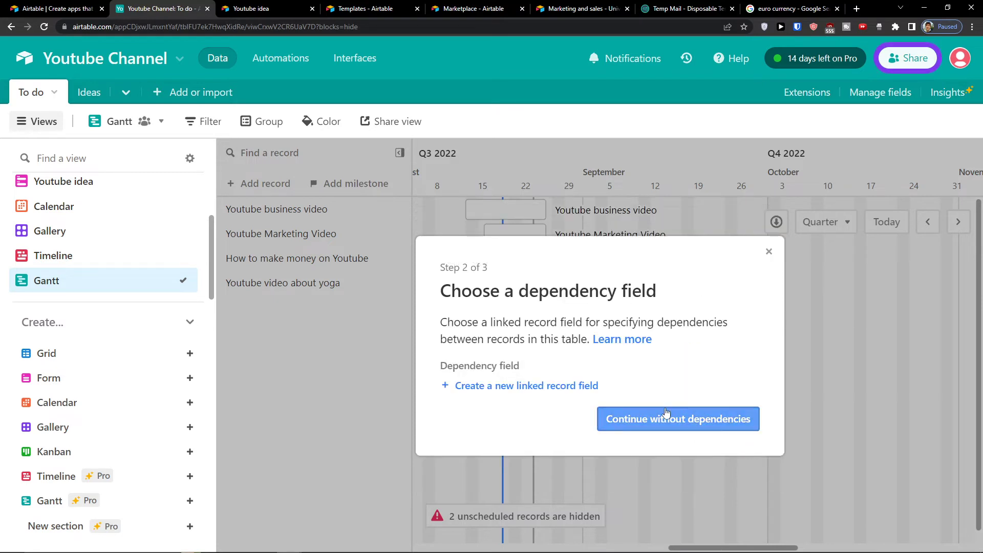
click(625, 420)
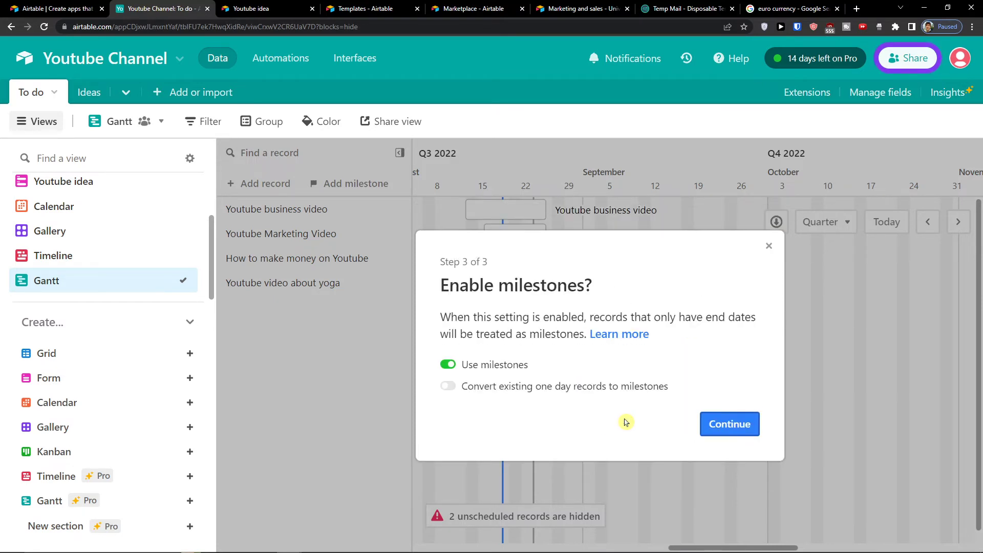
click(449, 365)
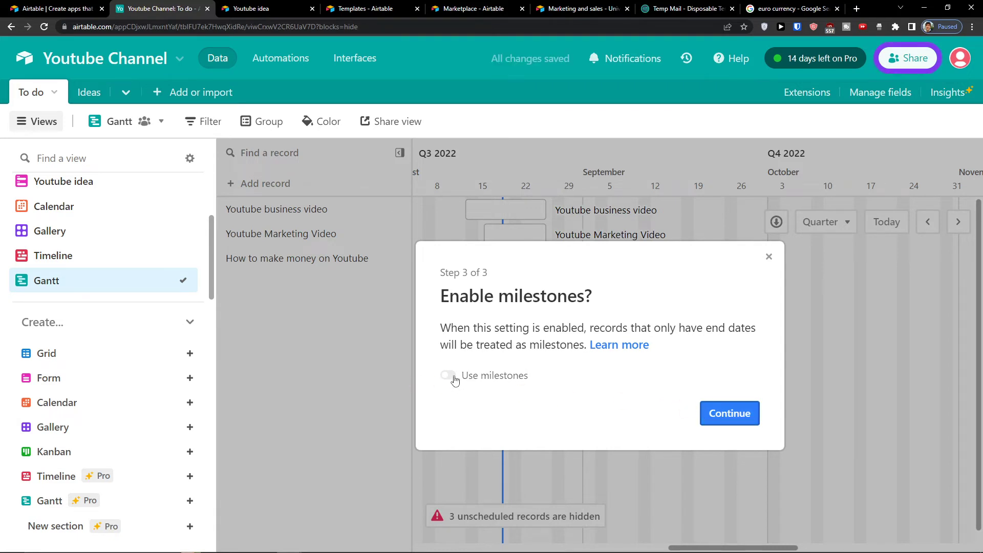
click(458, 378)
click(704, 421)
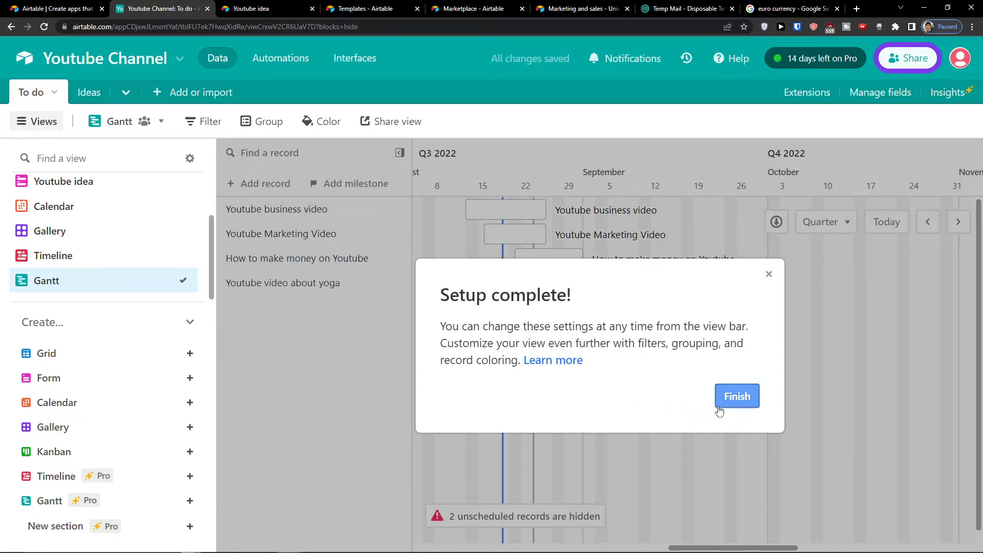
click(716, 402)
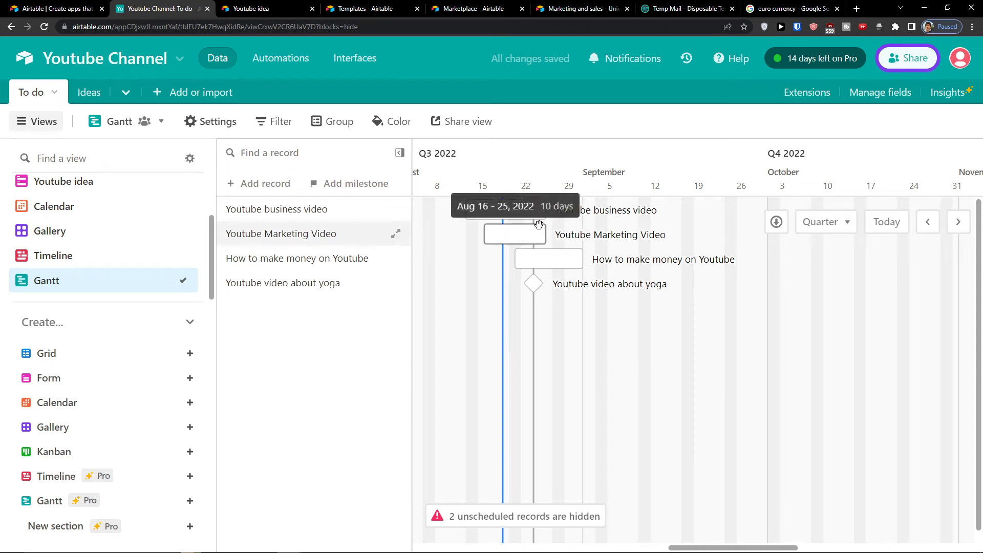
Step: Reschedule Youtube business video to Sep 2–14 and shift How to make money about nine days later
drag(524, 213, 640, 213)
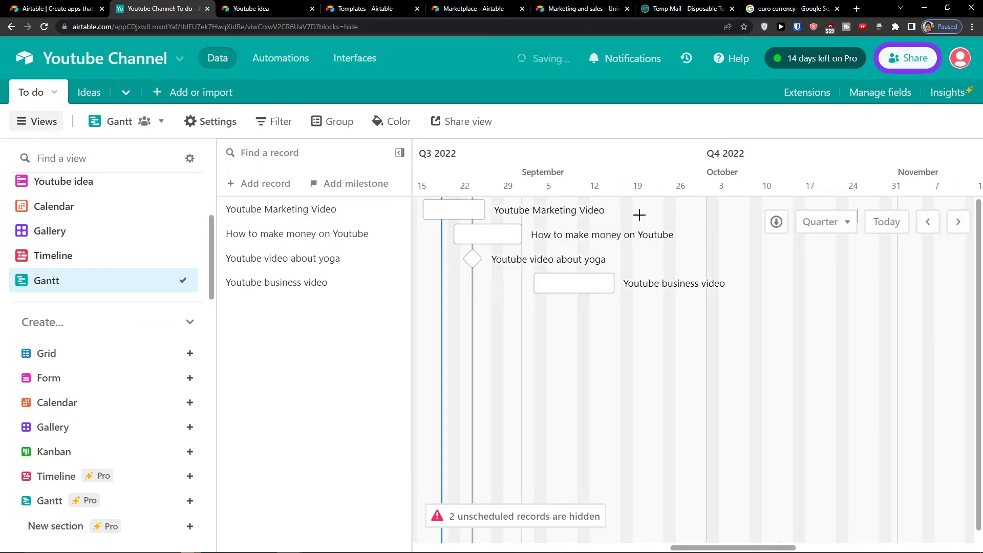
drag(481, 231, 535, 231)
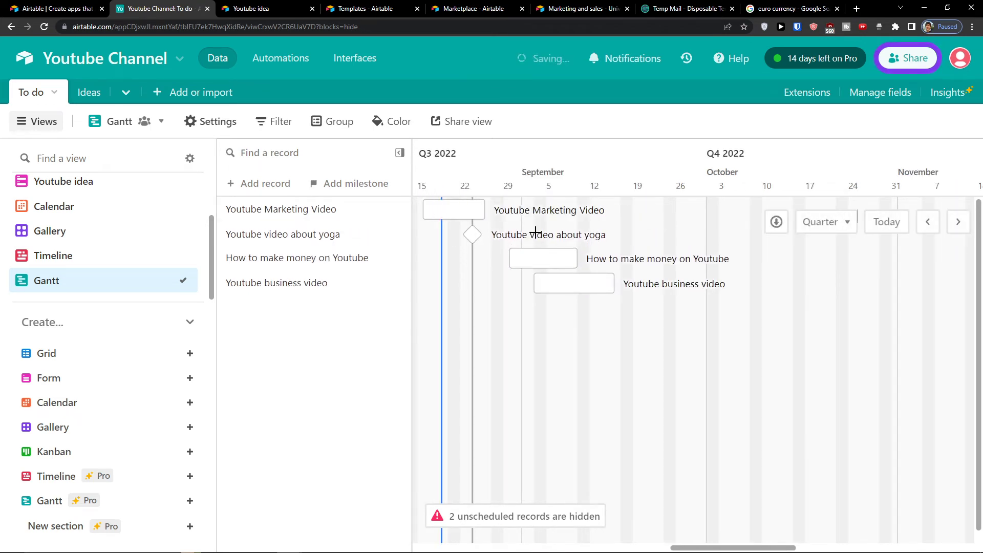
click(537, 259)
right_click(538, 262)
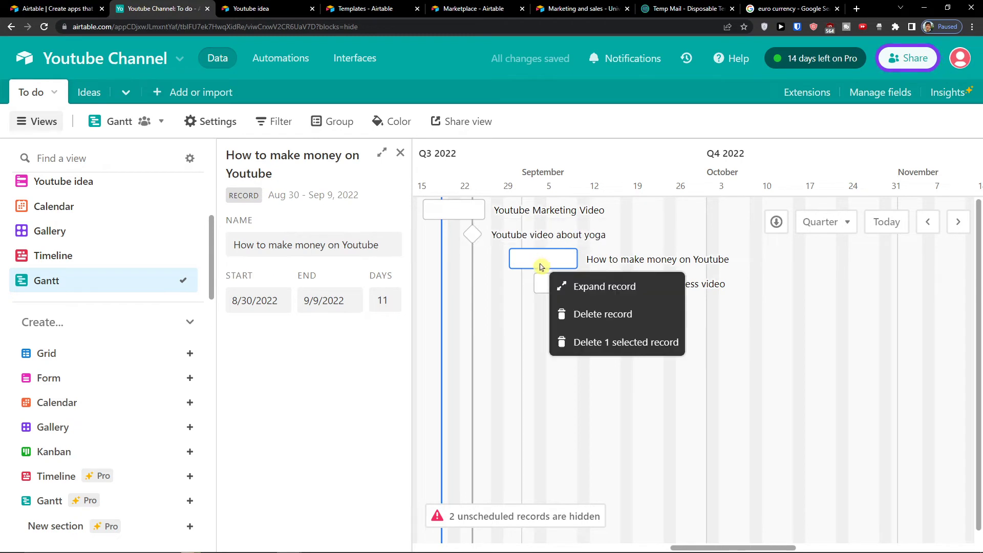
click(539, 261)
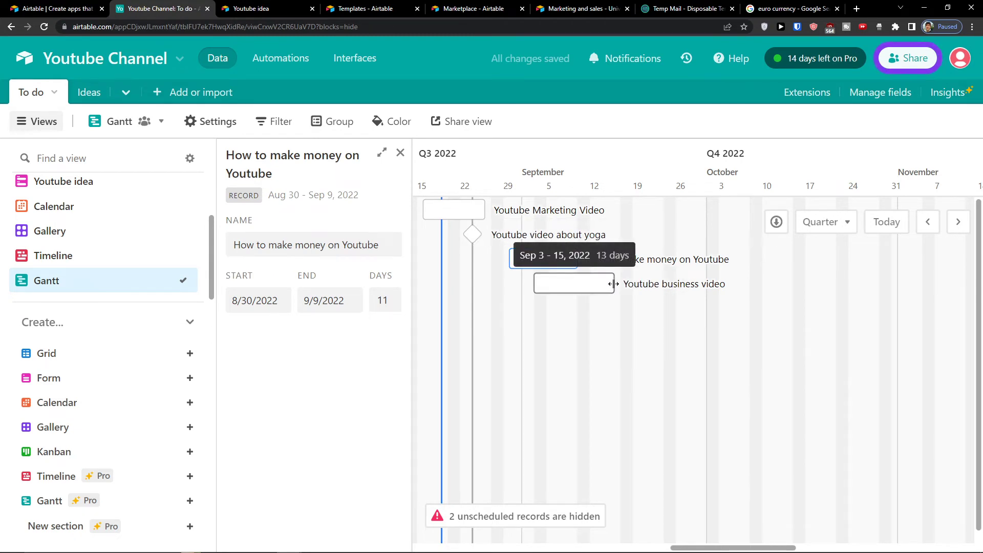
Step: Close the task details and move Youtube Marketing Video earlier to Aug 12–21
drag(620, 295, 513, 262)
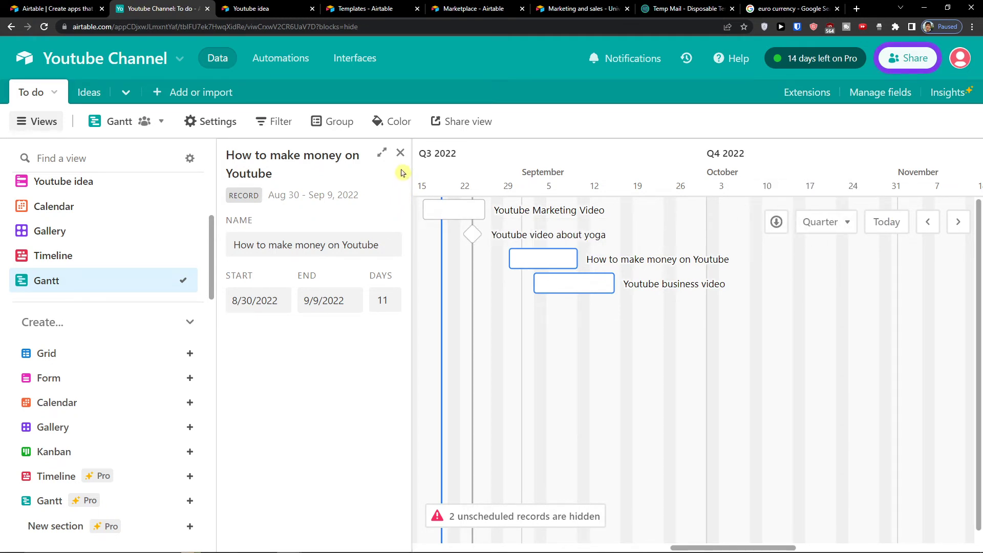
click(400, 152)
drag(459, 213, 434, 210)
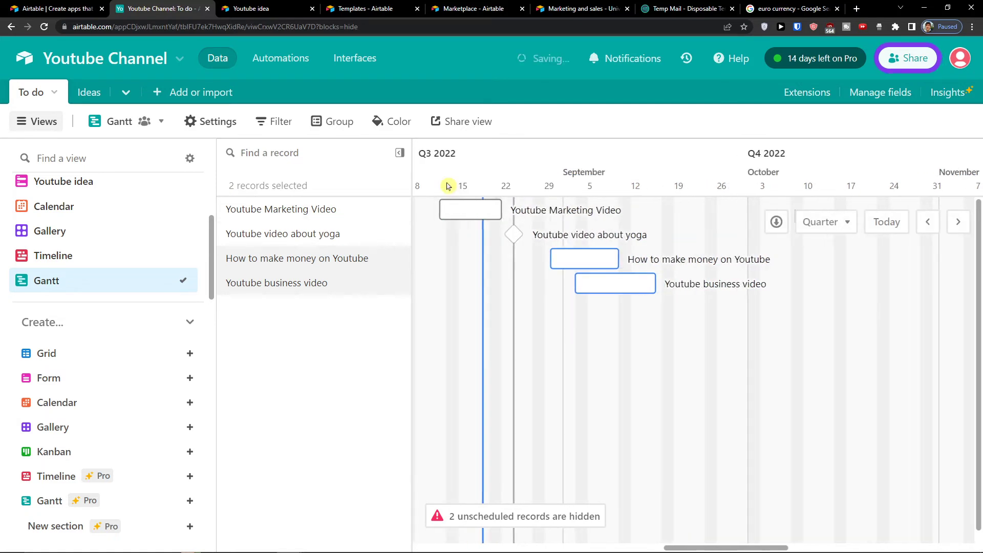
click(342, 125)
Step: Group the Gantt tasks by Status and colour the bars by Priority
click(362, 201)
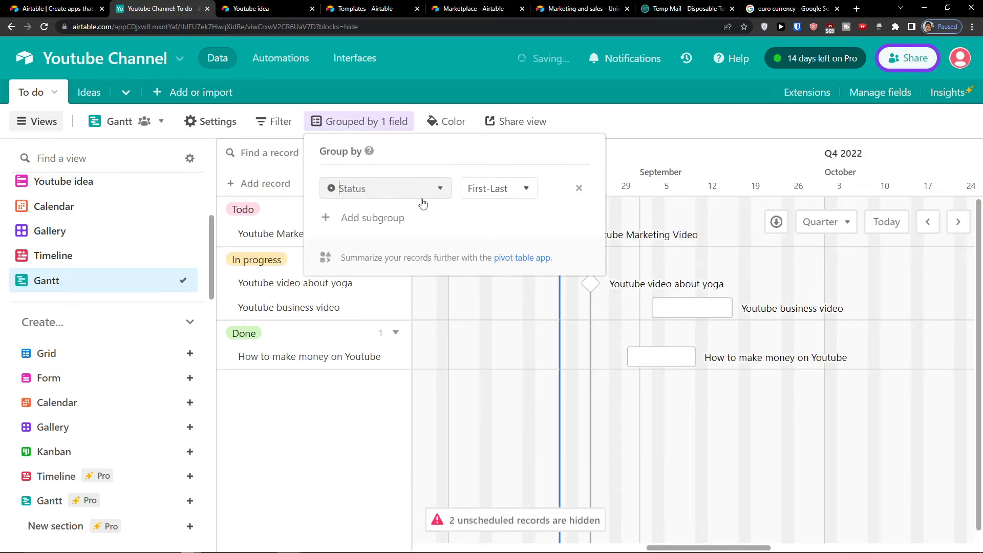
click(385, 359)
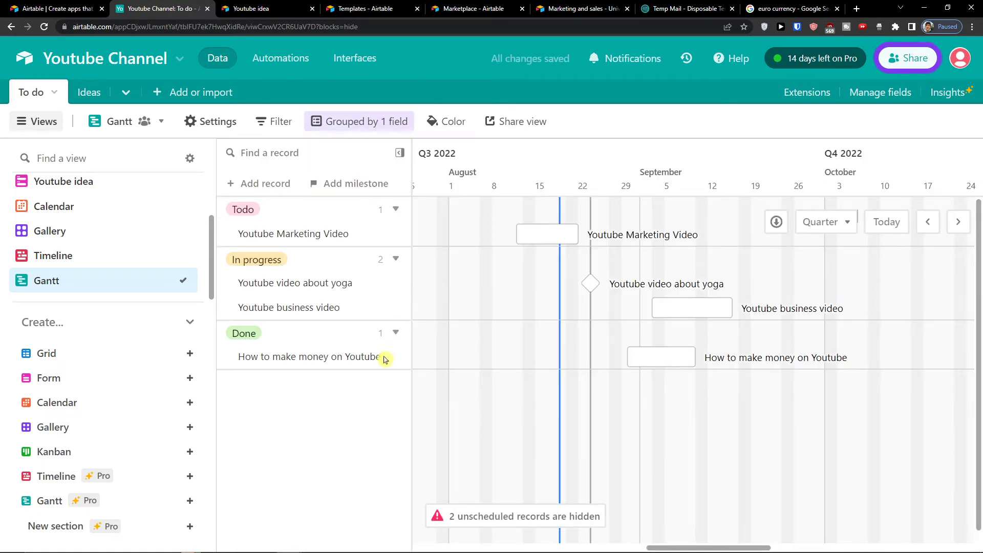
click(443, 121)
click(377, 185)
click(415, 159)
click(425, 230)
click(377, 389)
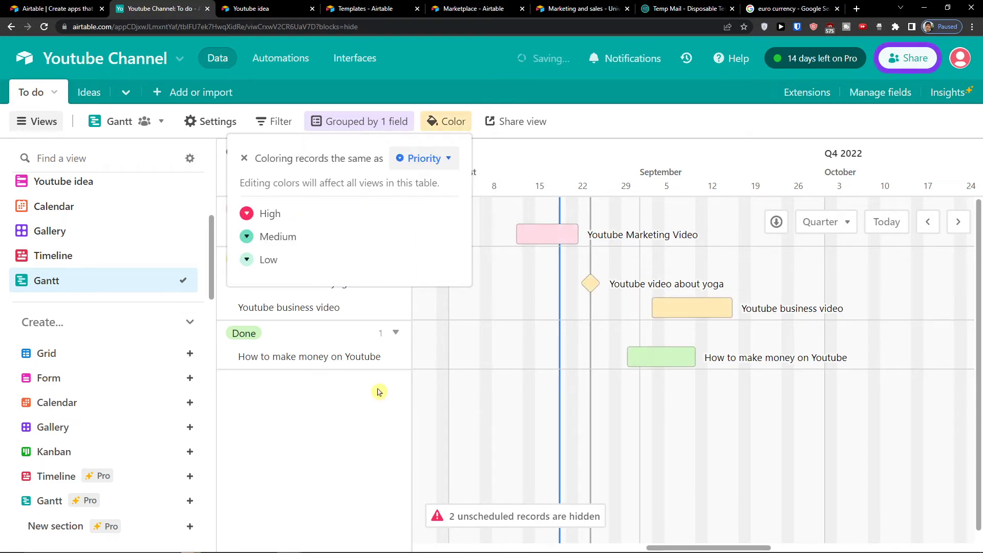
Step: Expand the Youtube Marketing Video record to review it, then close it
click(571, 238)
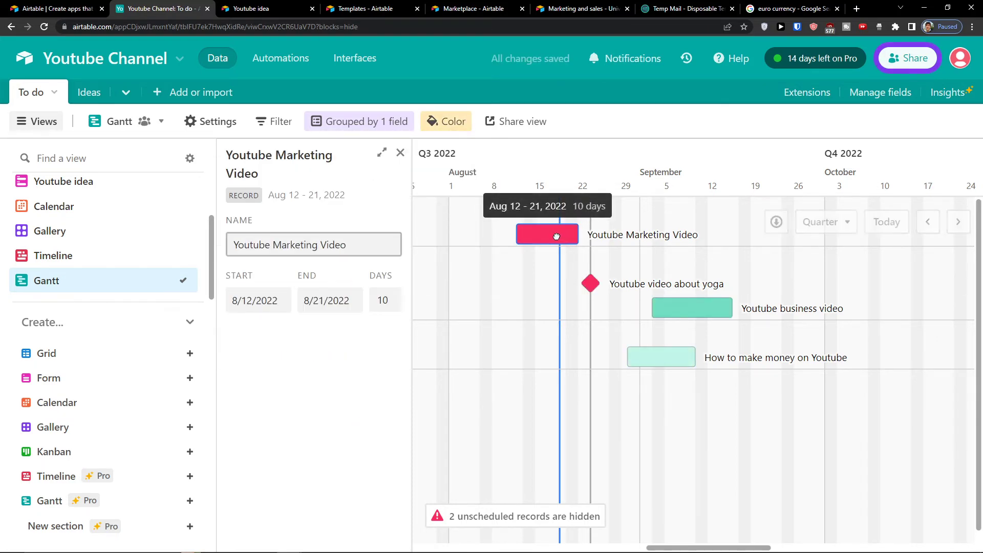
click(555, 237)
scroll(478, 267, down, 3)
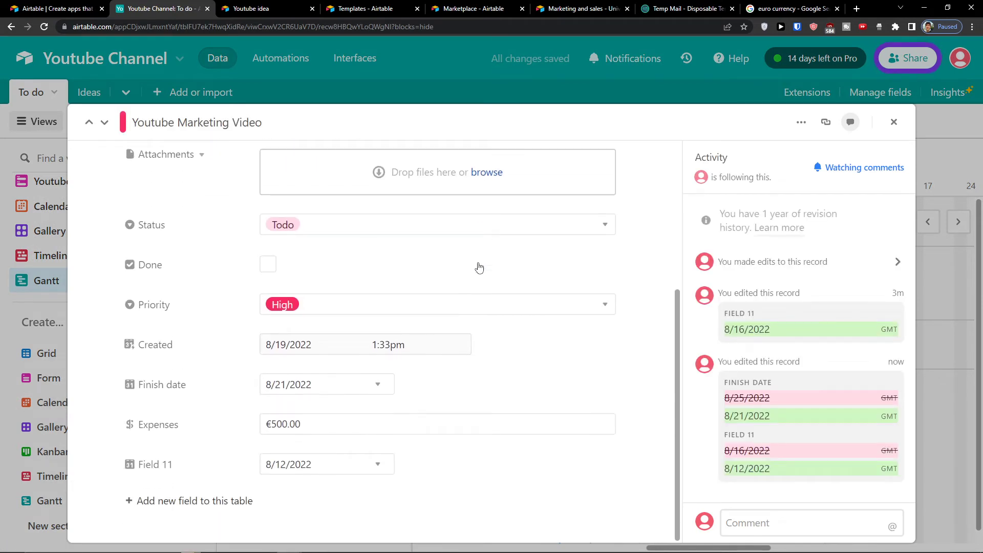
scroll(486, 262, up, 5)
click(893, 121)
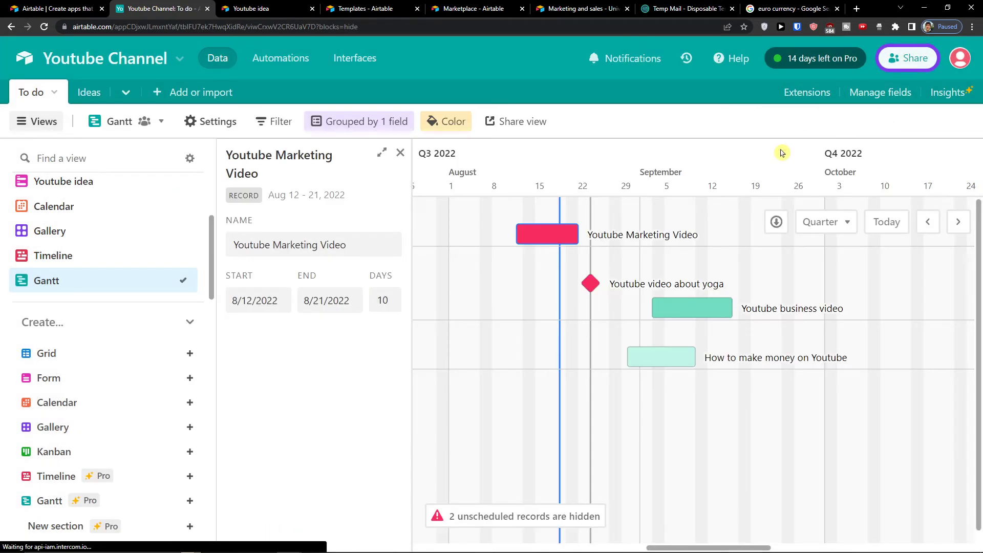
scroll(128, 222, up, 2)
click(105, 215)
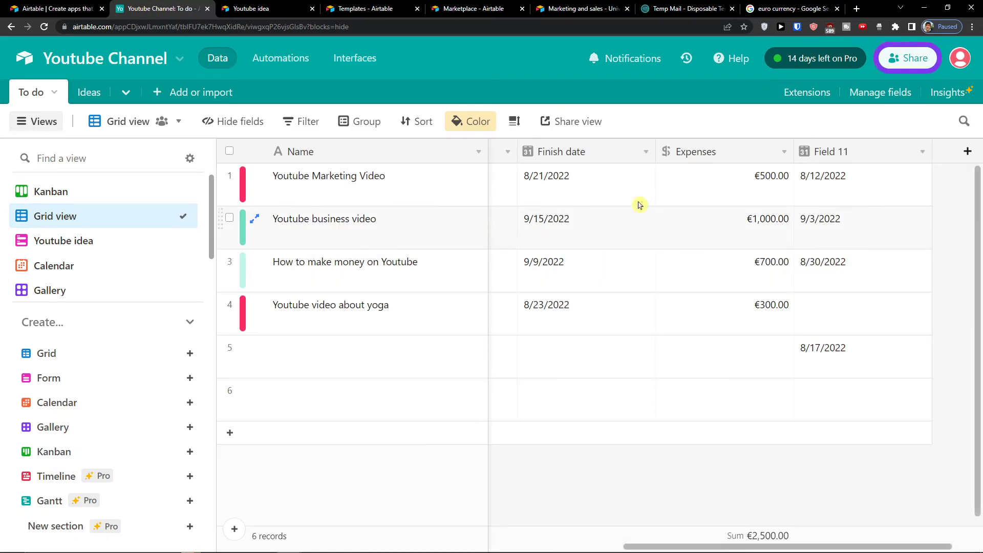
click(967, 151)
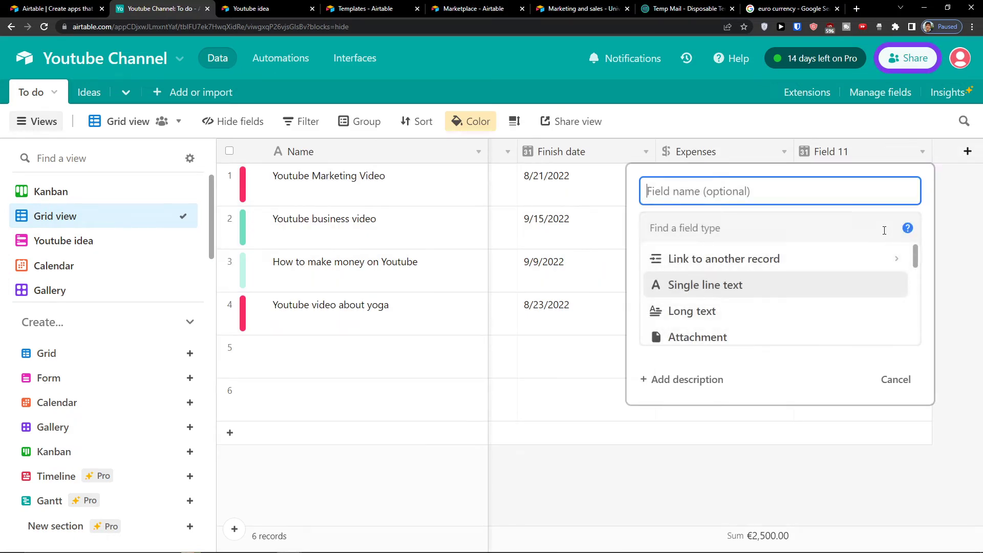
scroll(836, 275, down, 5)
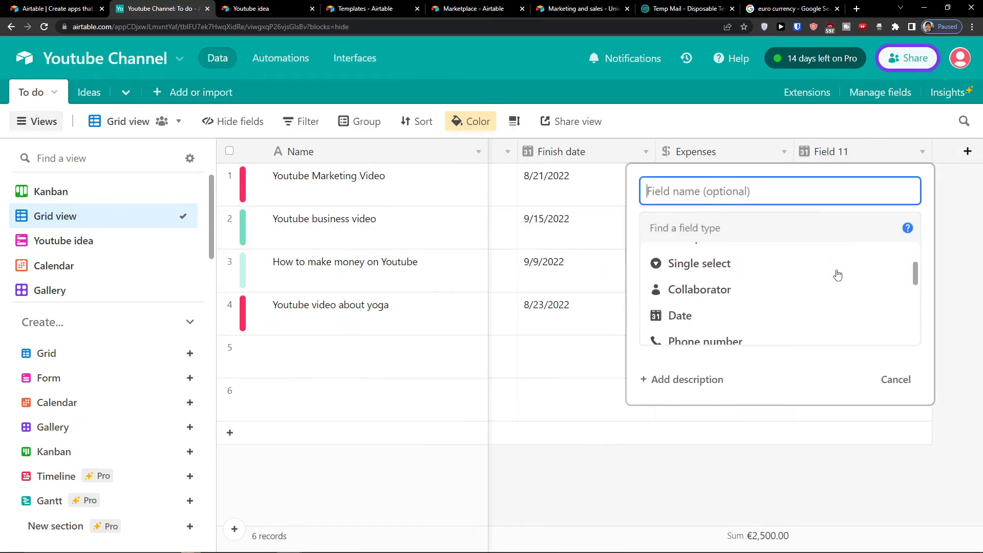
scroll(838, 275, down, 2)
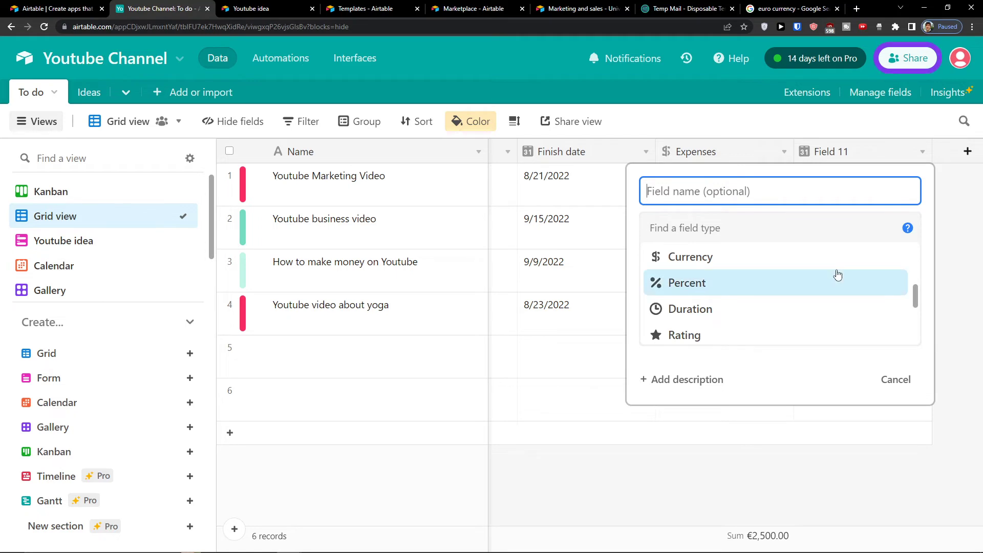
scroll(837, 275, down, 5)
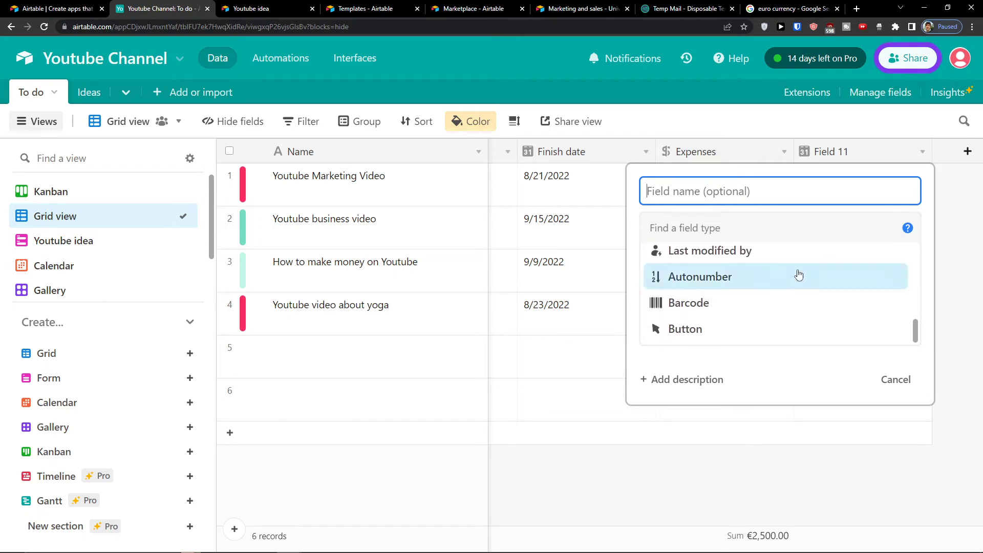
click(292, 238)
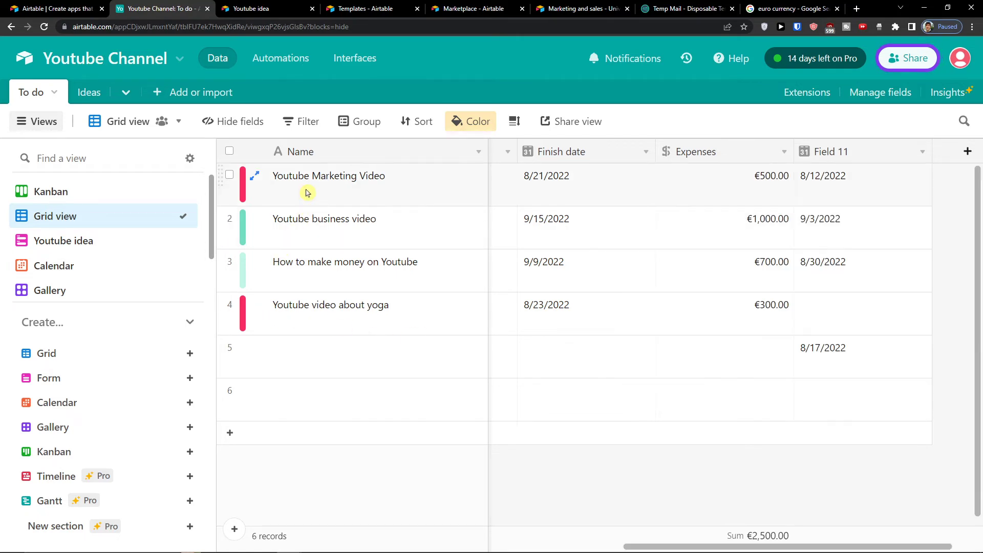
scroll(63, 281, down, 2)
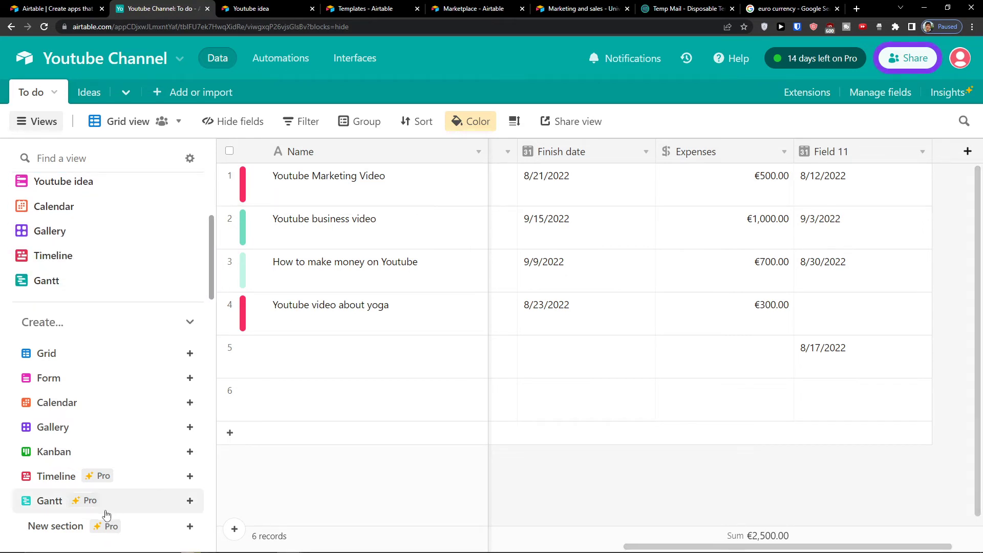
click(58, 501)
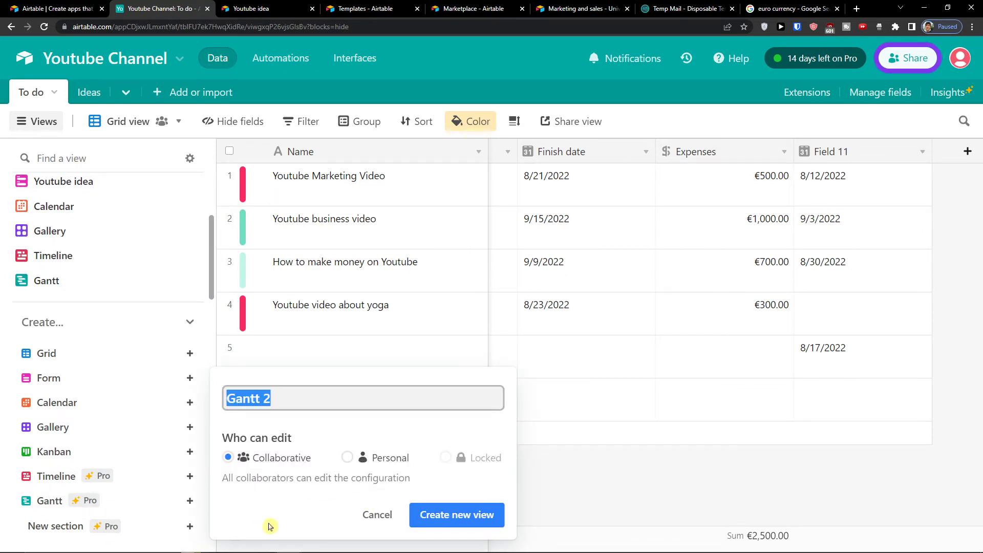
click(50, 284)
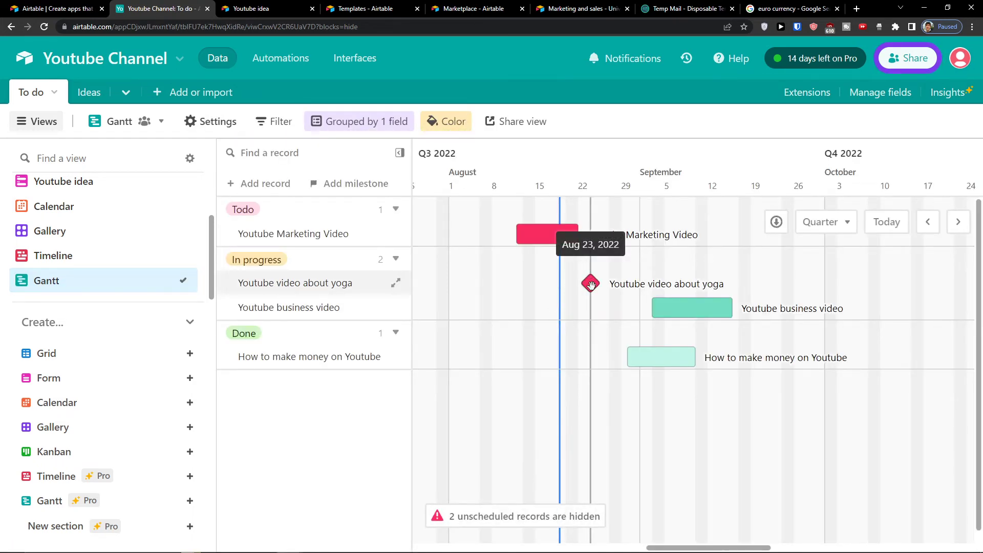
right_click(662, 307)
click(660, 310)
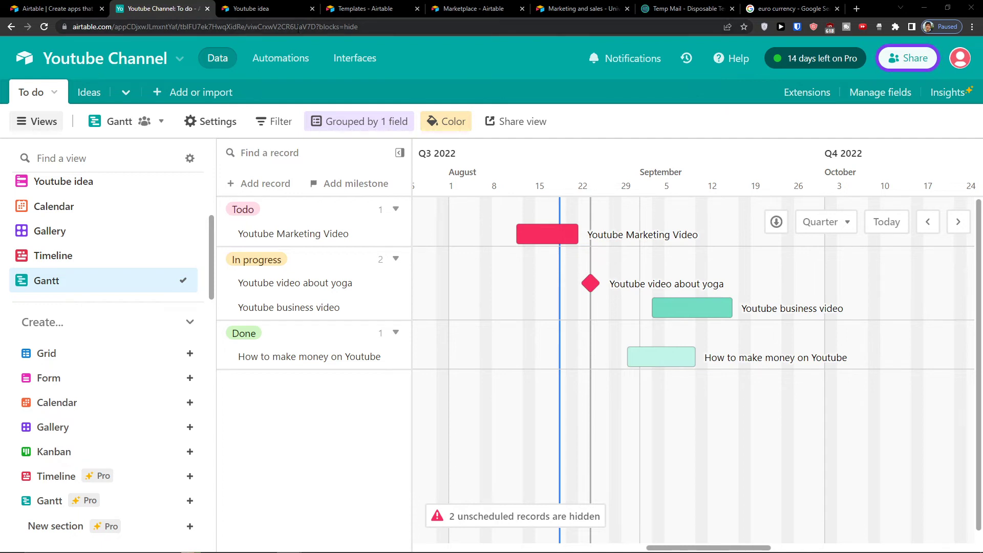
scroll(95, 218, up, 3)
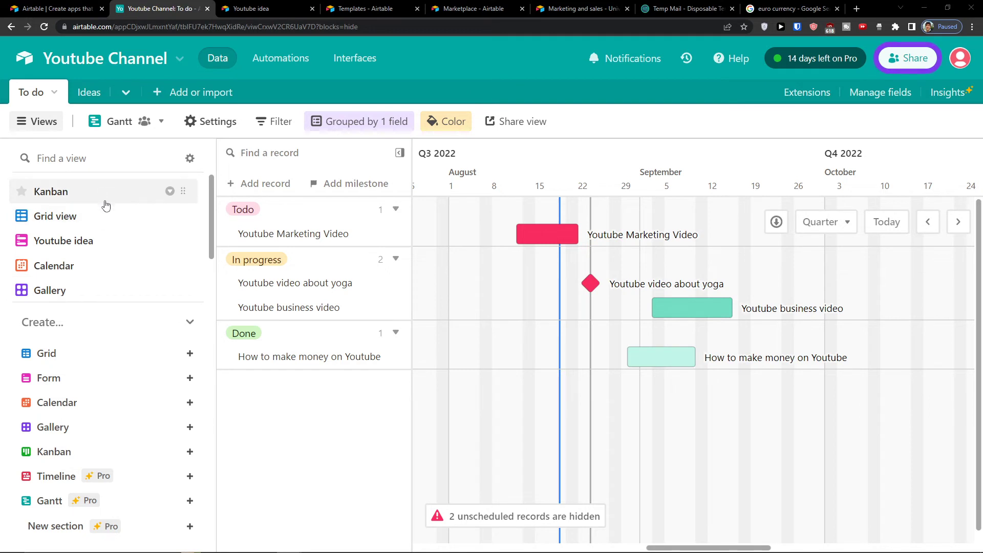
Step: Add a To do link field to the To do grid with a Name lookup field
click(102, 216)
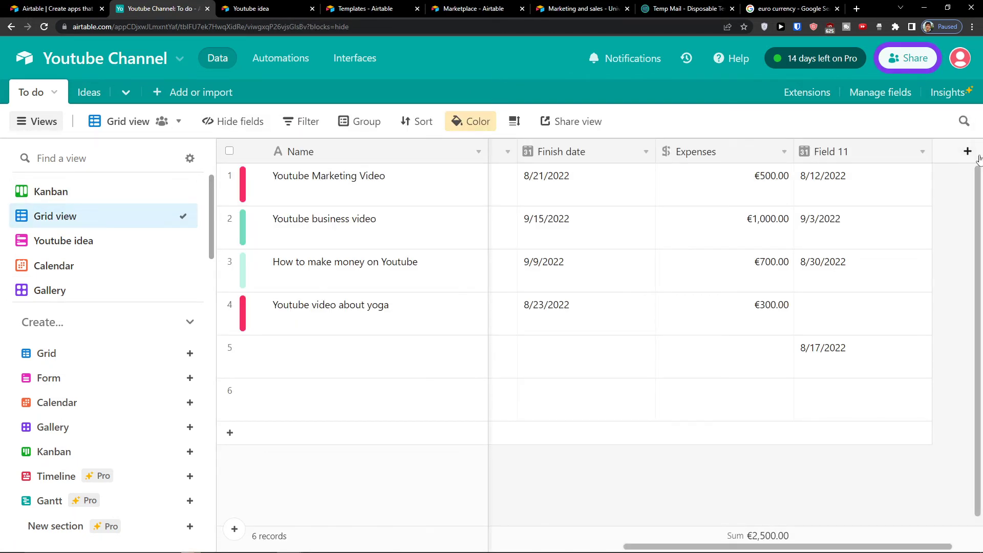
click(967, 153)
click(731, 203)
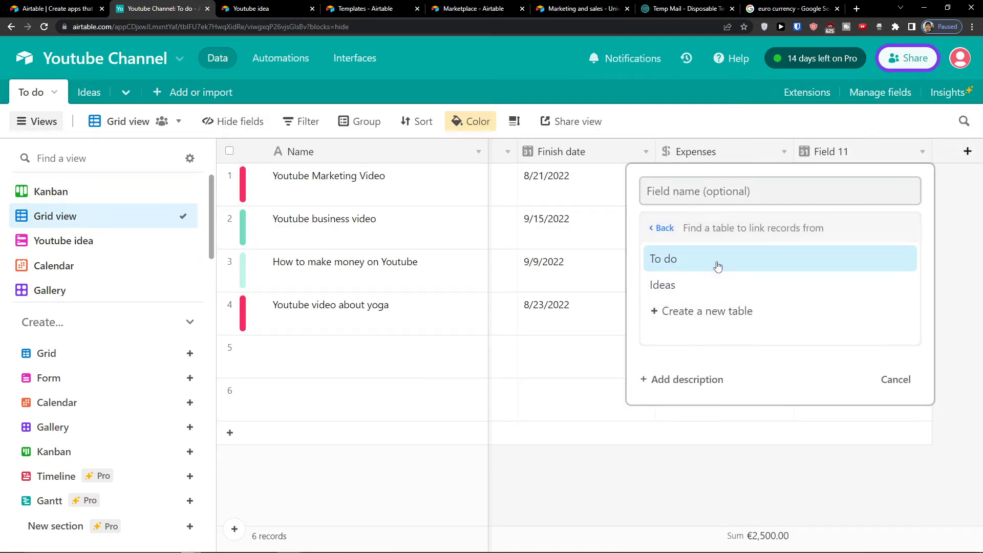
click(720, 265)
click(887, 342)
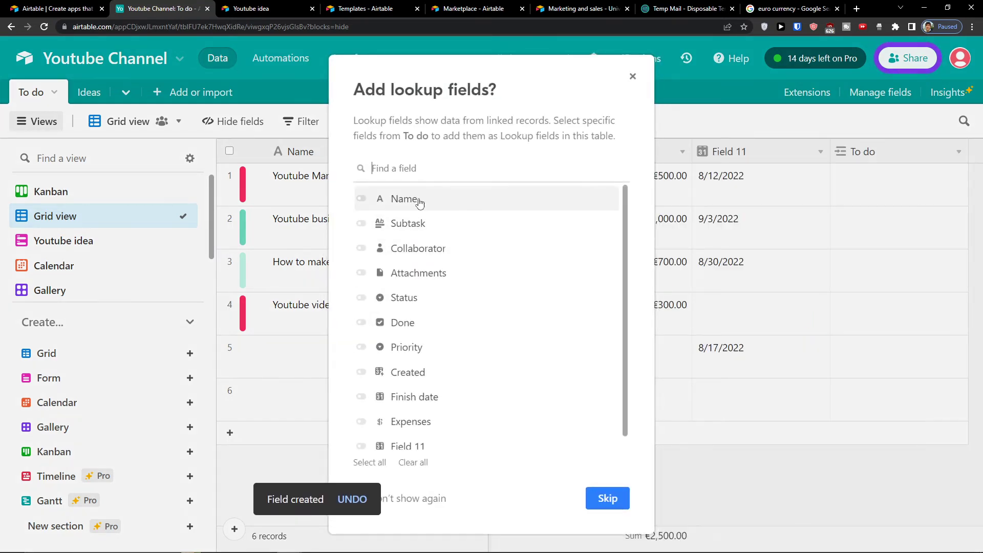
click(419, 201)
click(599, 498)
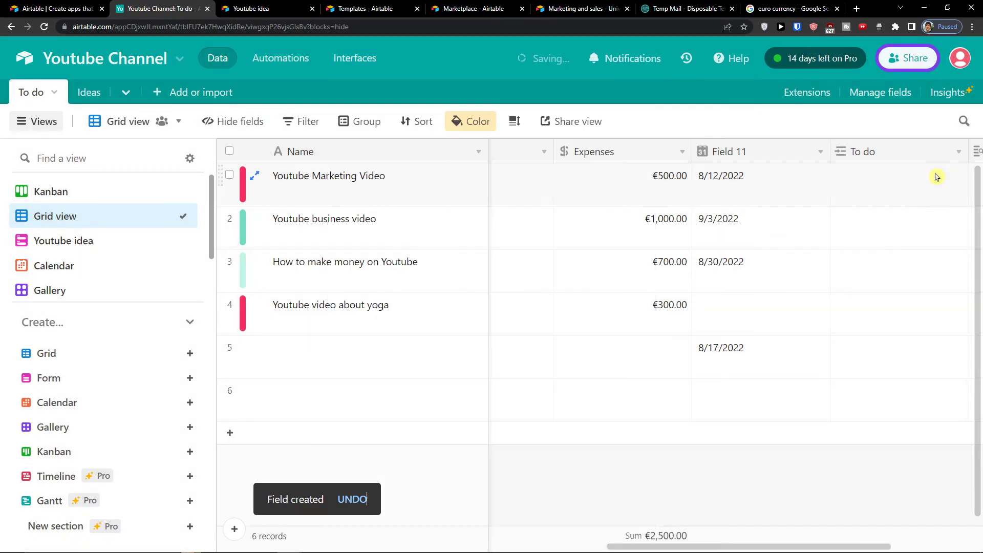
Step: Link Youtube Marketing Video's row to the yoga video task
click(900, 179)
click(840, 176)
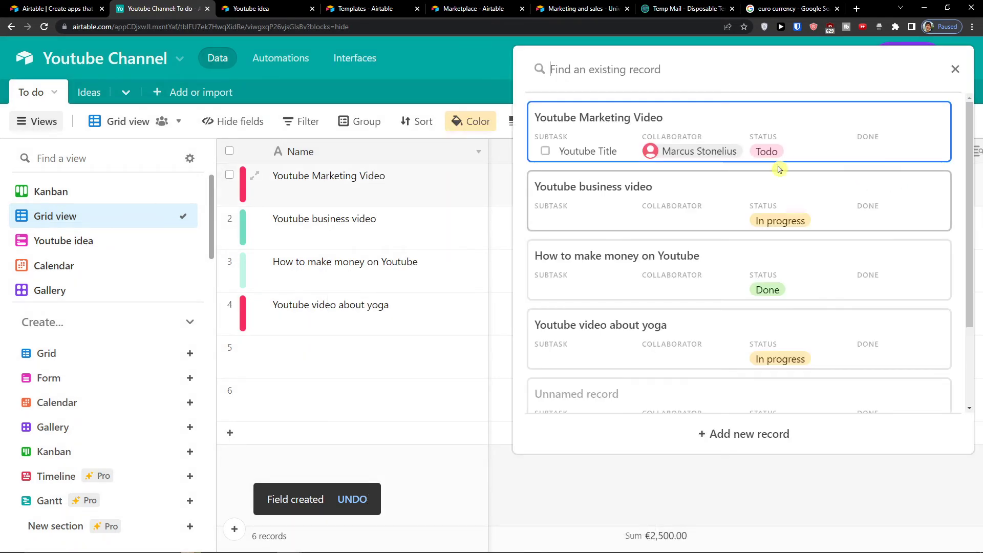
scroll(778, 169, down, 1)
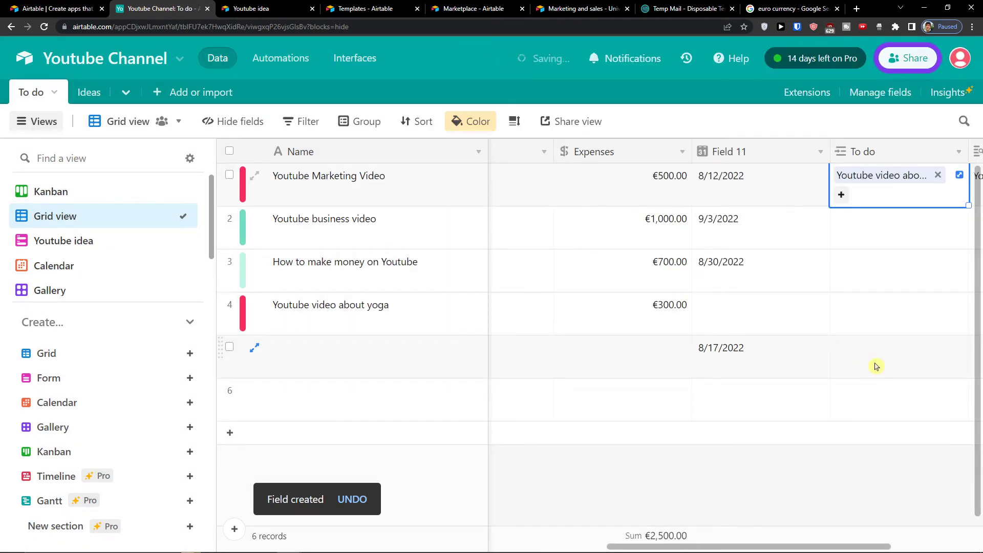
click(840, 509)
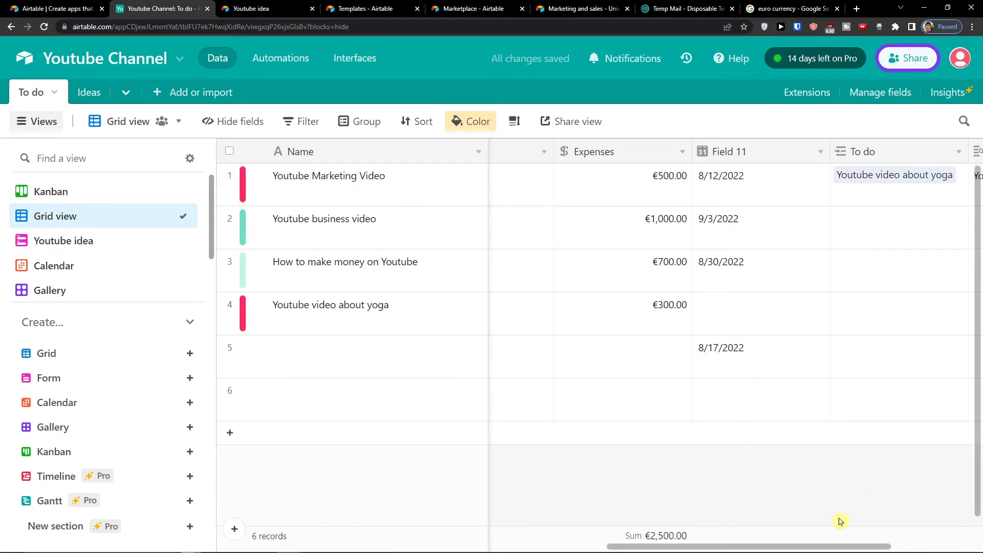
drag(840, 547, 930, 547)
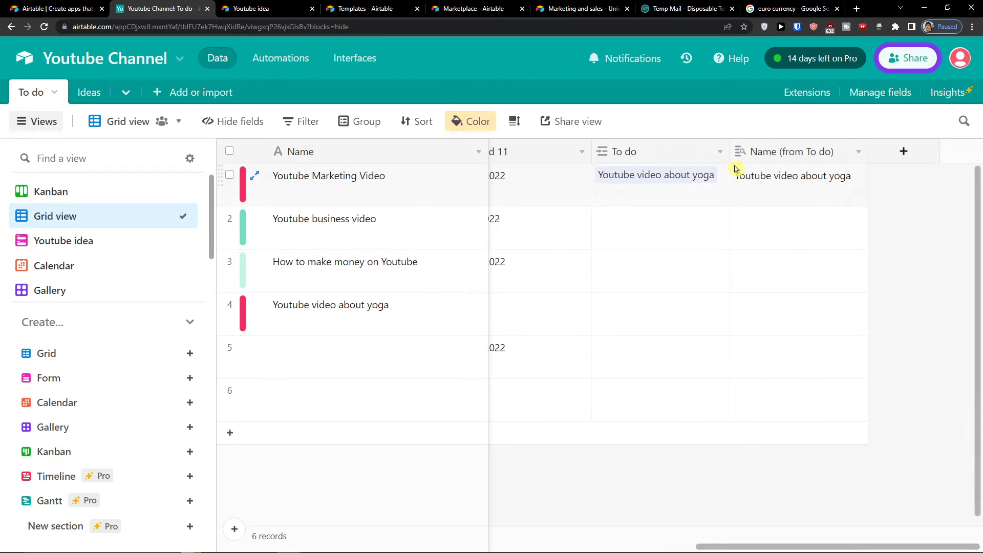
Step: Change the Name (from To do) lookup to show the linked task's Priority instead
click(778, 182)
click(771, 160)
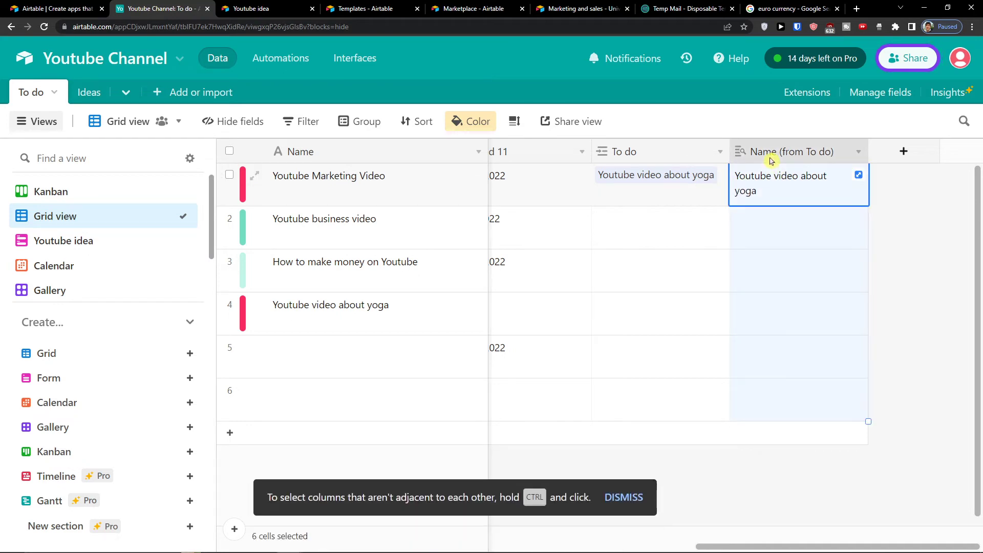
click(855, 152)
click(808, 177)
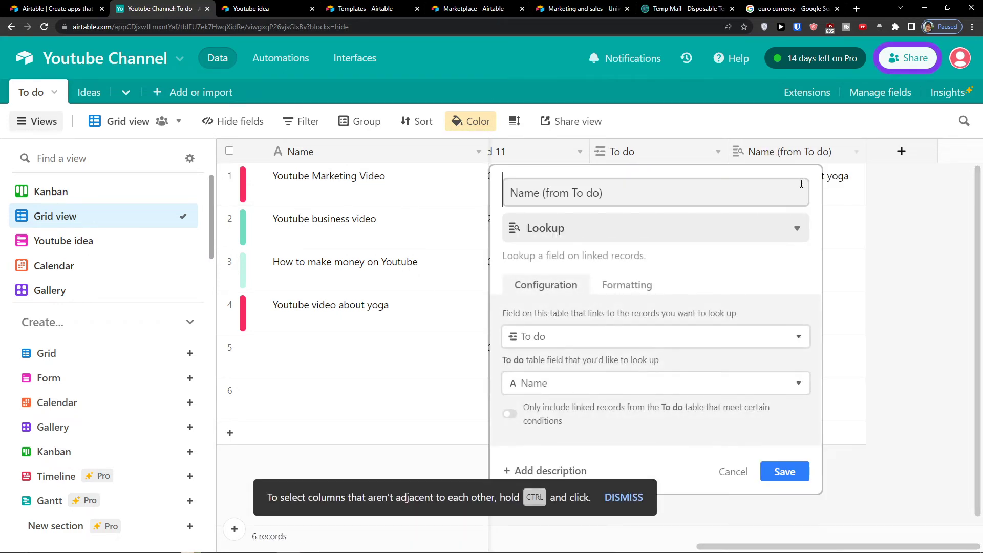
click(562, 389)
scroll(585, 328, down, 3)
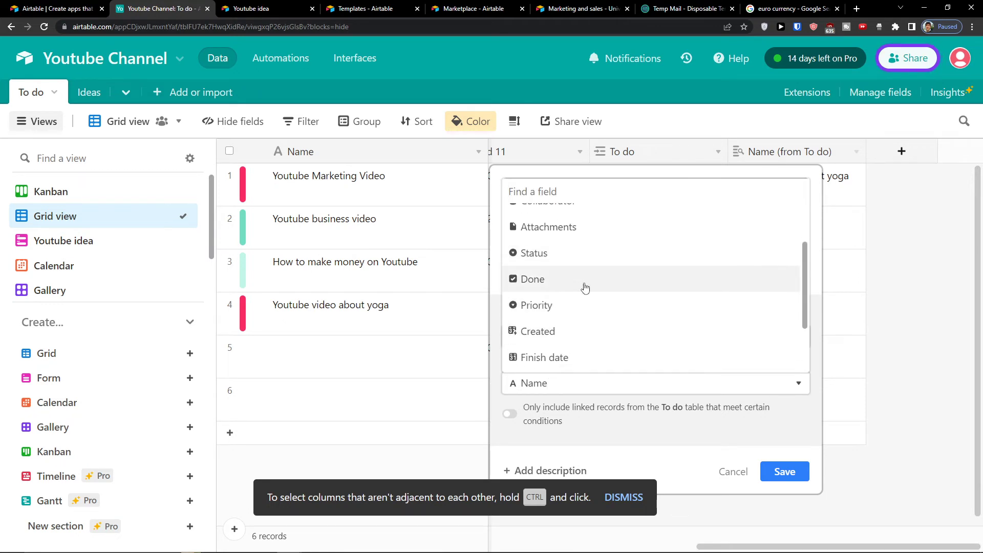
click(586, 305)
click(785, 470)
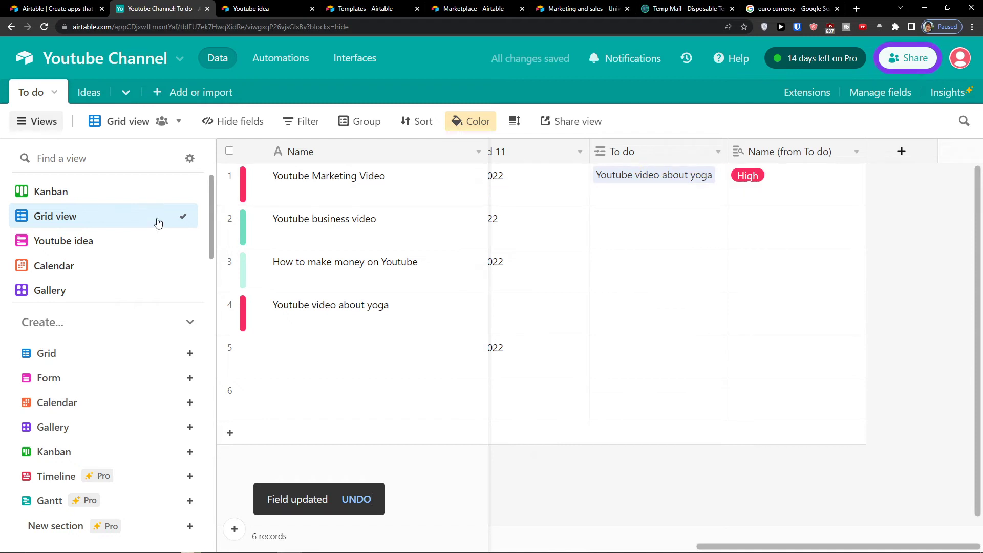
scroll(94, 290, down, 2)
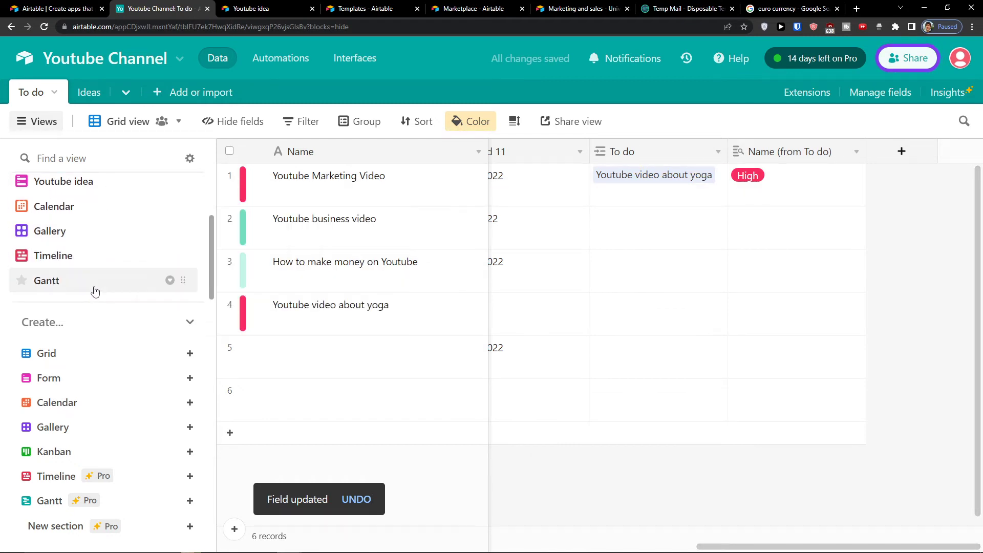
Step: Switch to the Gantt view and lengthen the Youtube Marketing Video task's dates
click(95, 291)
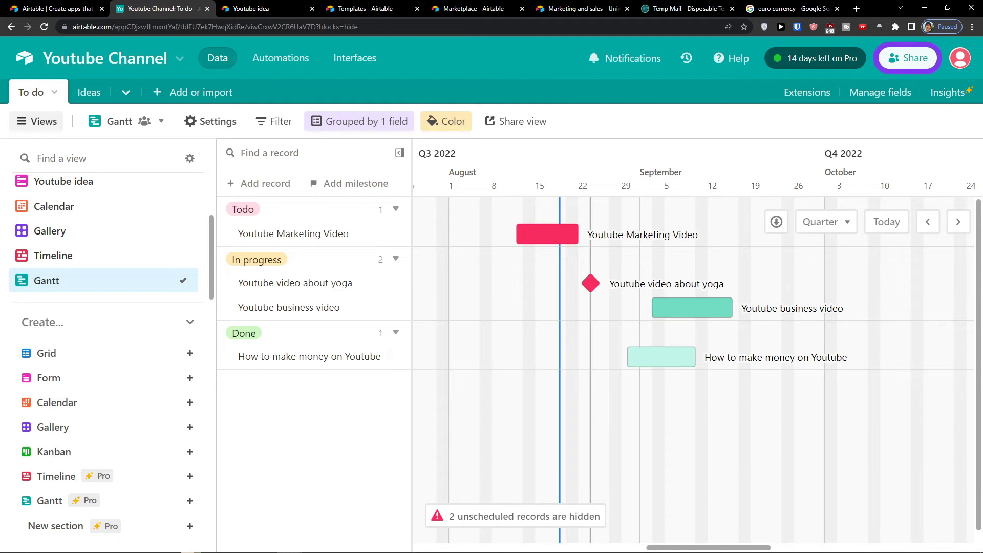
mouse_move(182, 434)
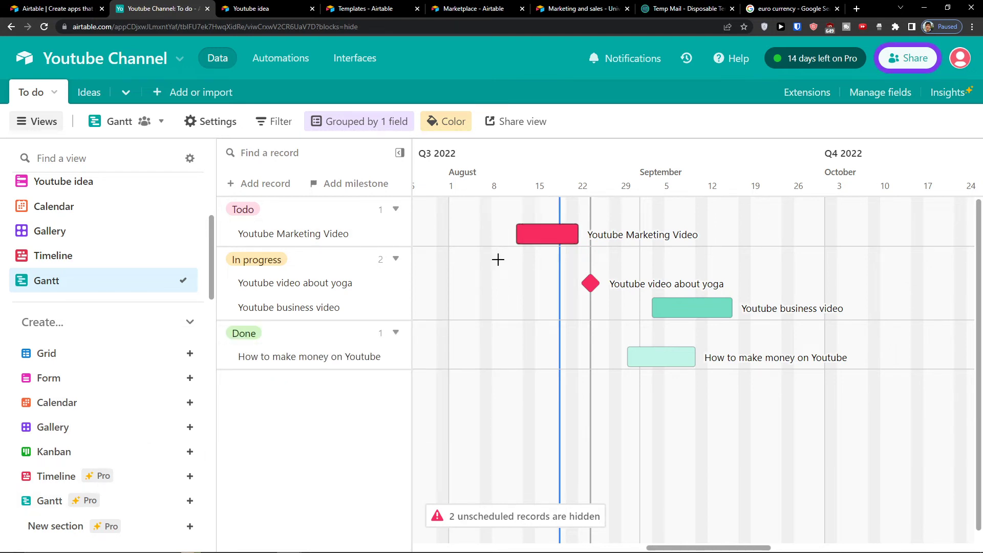
drag(516, 234, 507, 234)
Step: Stretch Youtube Marketing Video to Aug 9–24 and create a new Gantt 2 view
drag(588, 234, 604, 239)
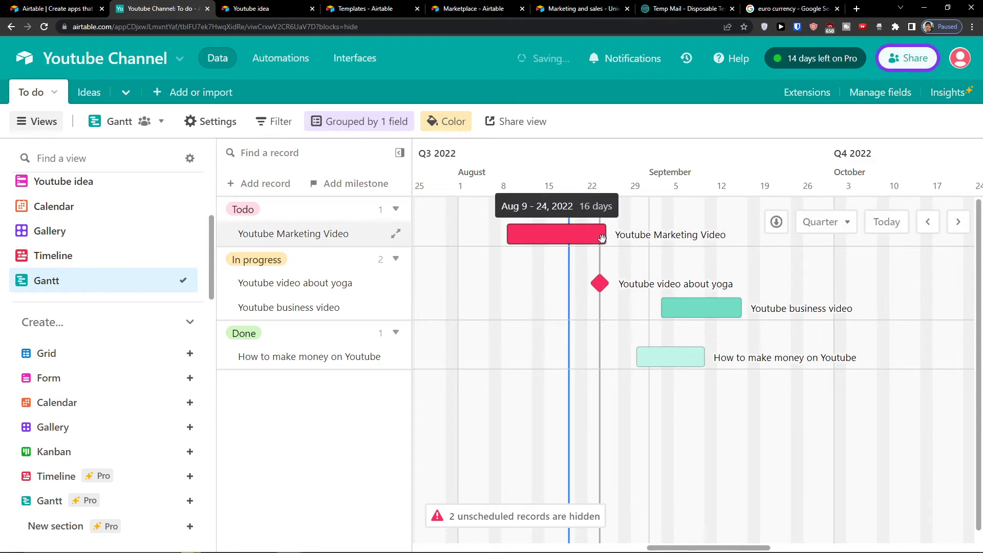
right_click(567, 229)
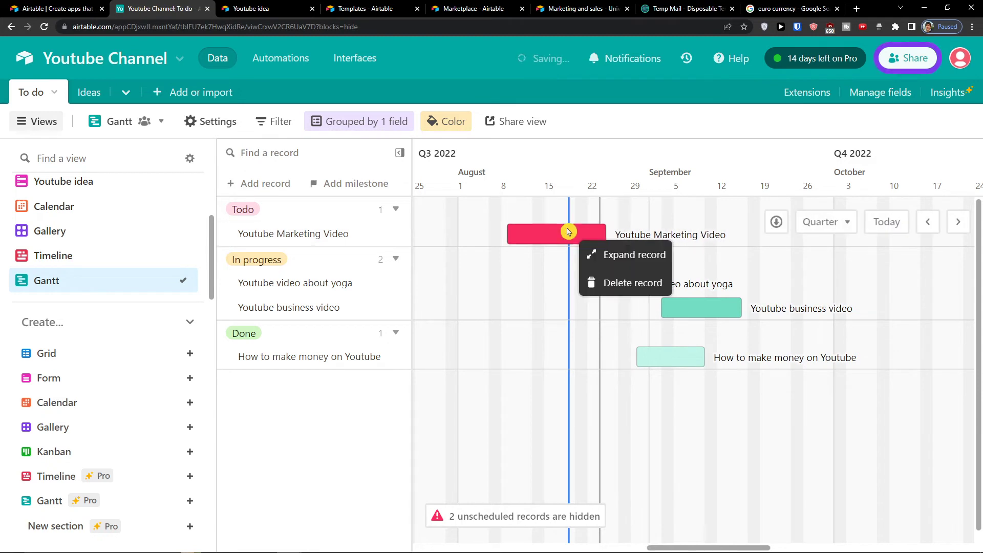
click(190, 501)
click(450, 515)
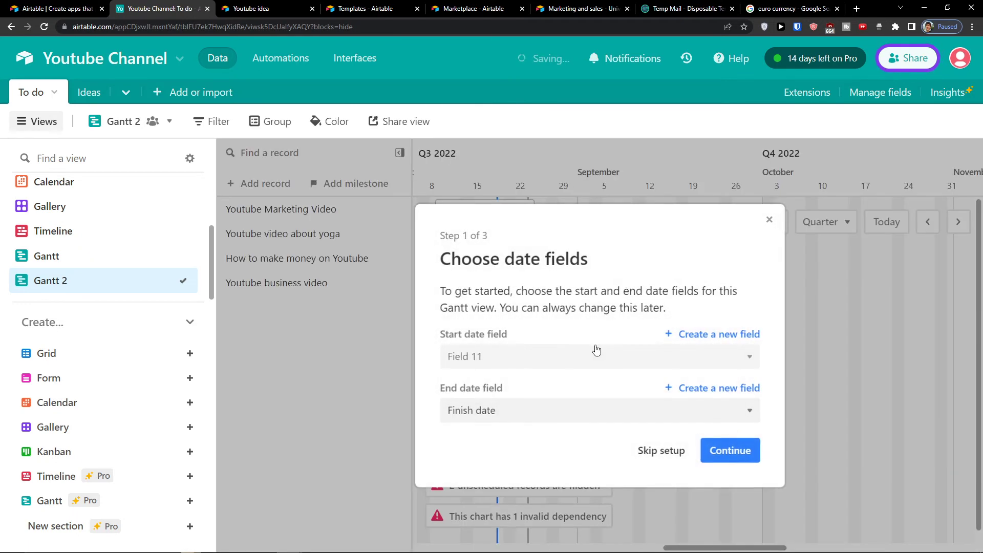
Step: Keep Field 11 as start and track predecessors through a new Dependencies link field
click(665, 359)
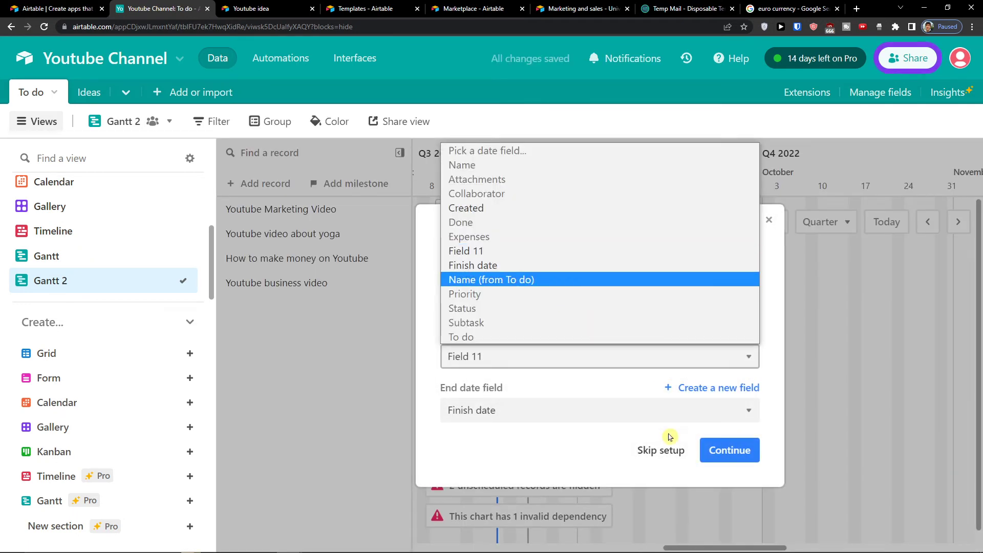
click(715, 443)
click(729, 449)
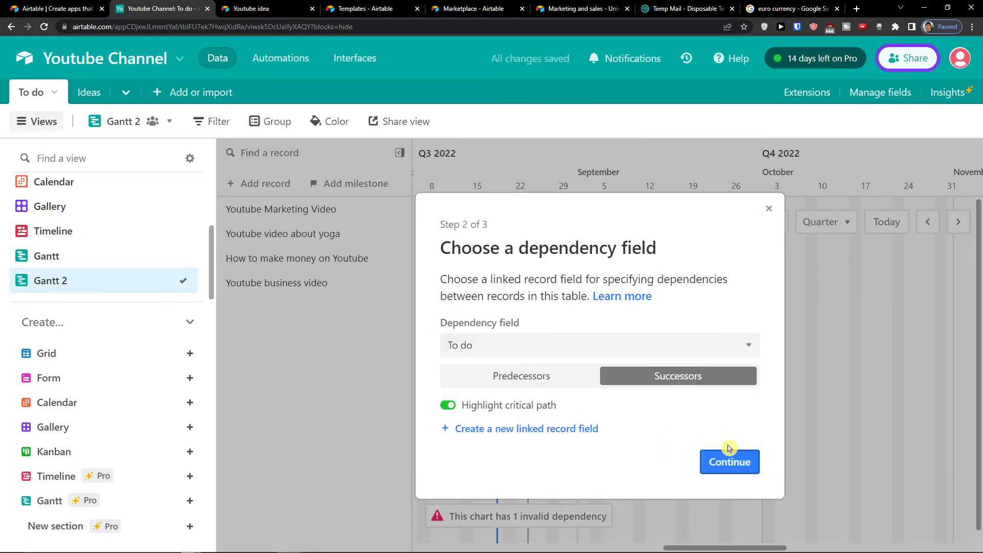
click(544, 377)
click(630, 377)
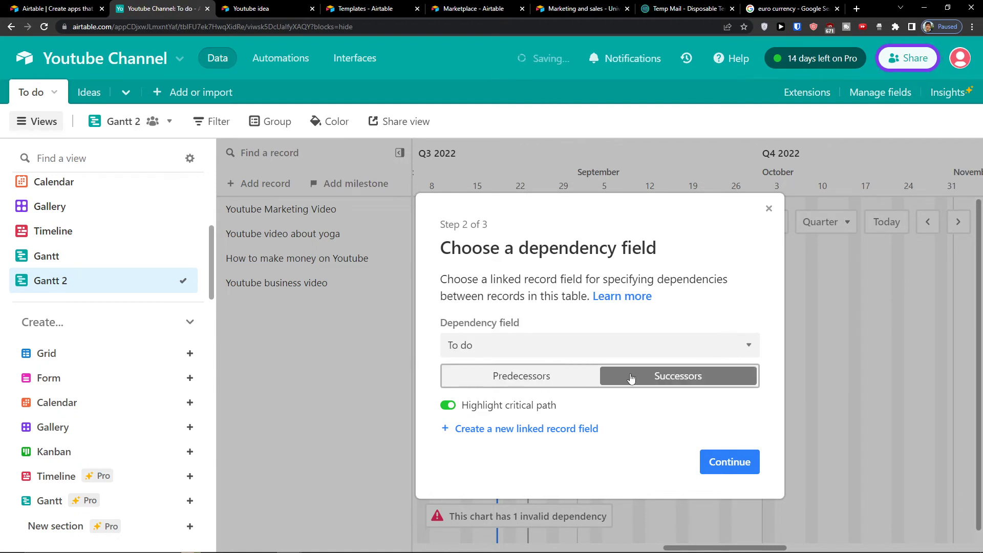
click(546, 381)
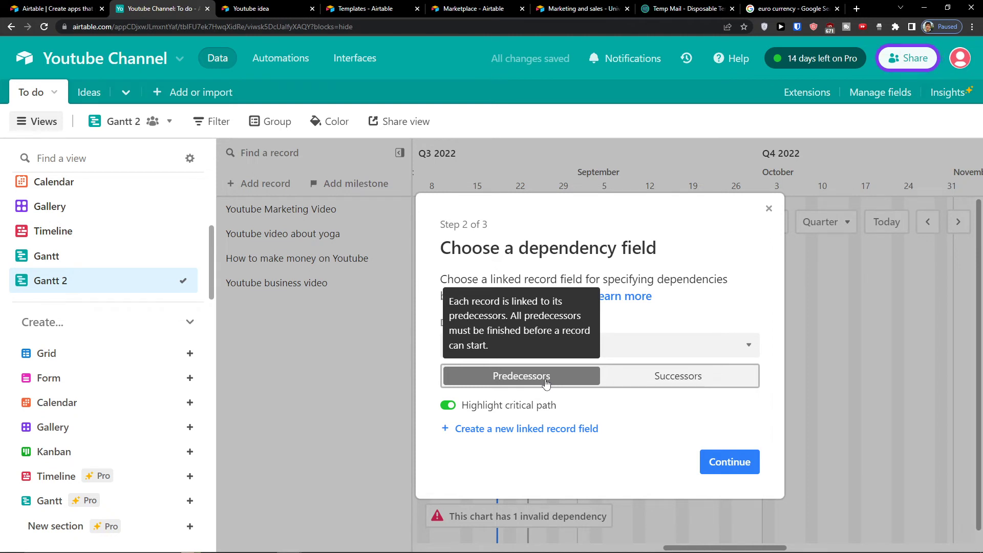
click(490, 435)
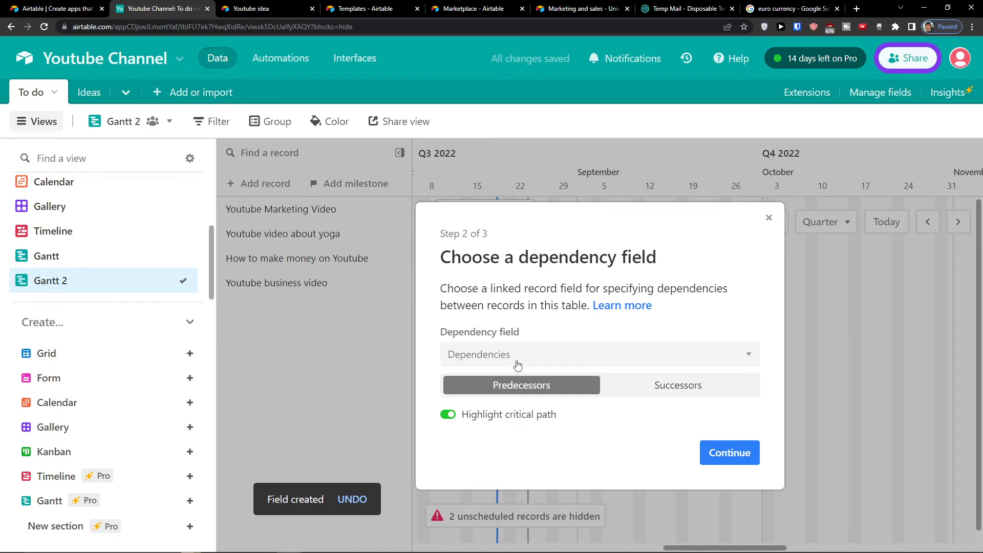
Step: Keep Dependencies as the dependency field and finish setting up Gantt 2
click(517, 364)
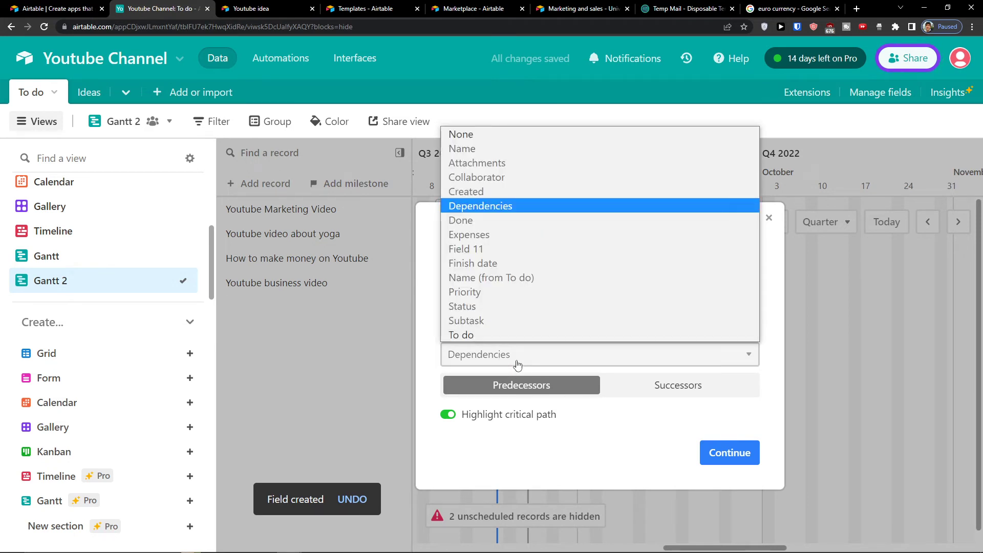
click(517, 365)
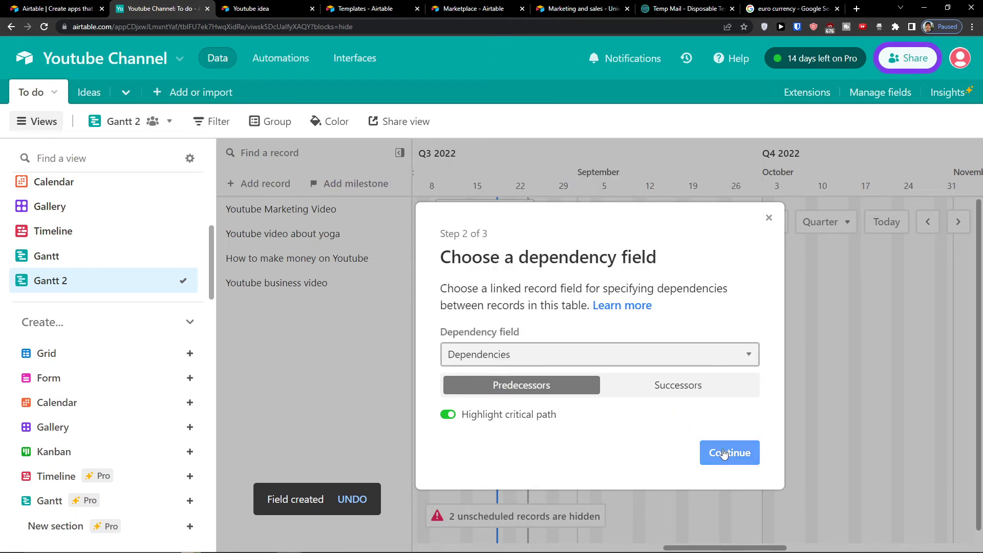
click(723, 453)
click(704, 419)
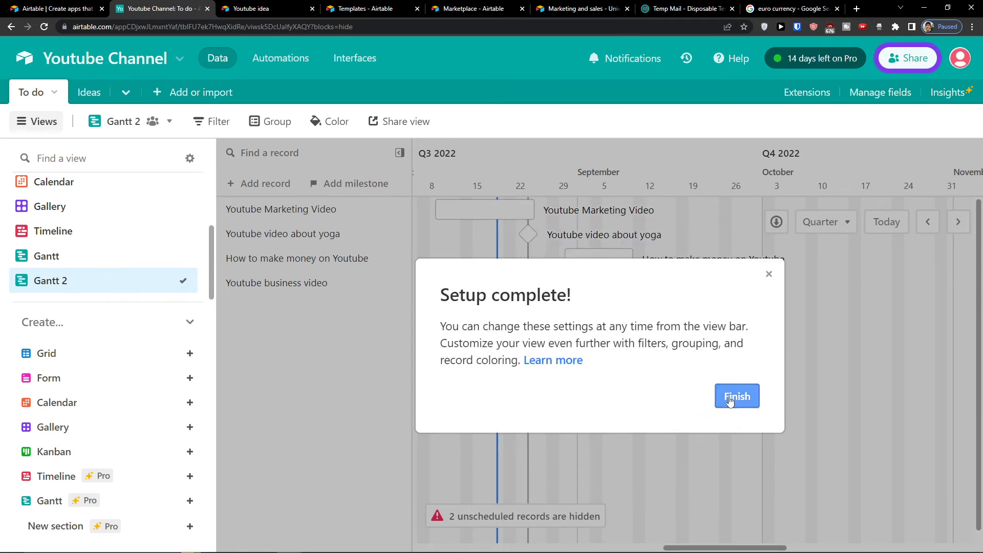
click(729, 403)
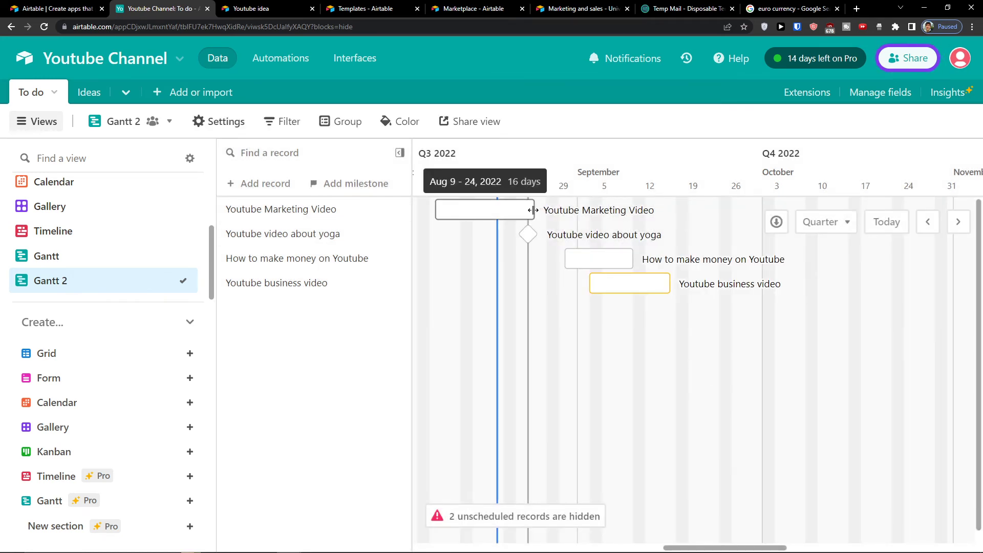
Step: Link yoga milestone before How to make money and Marketing Video before Youtube business video
click(533, 210)
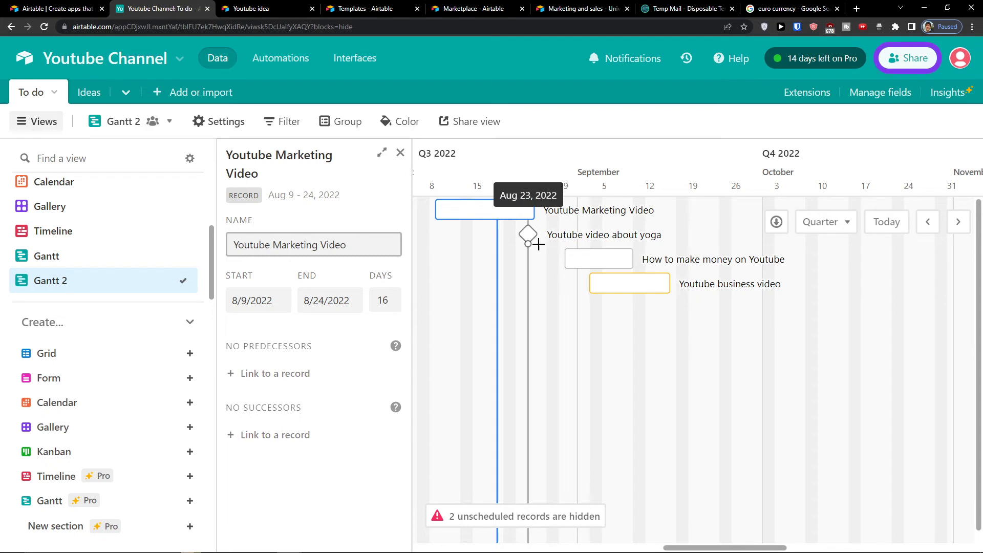
drag(529, 244, 559, 262)
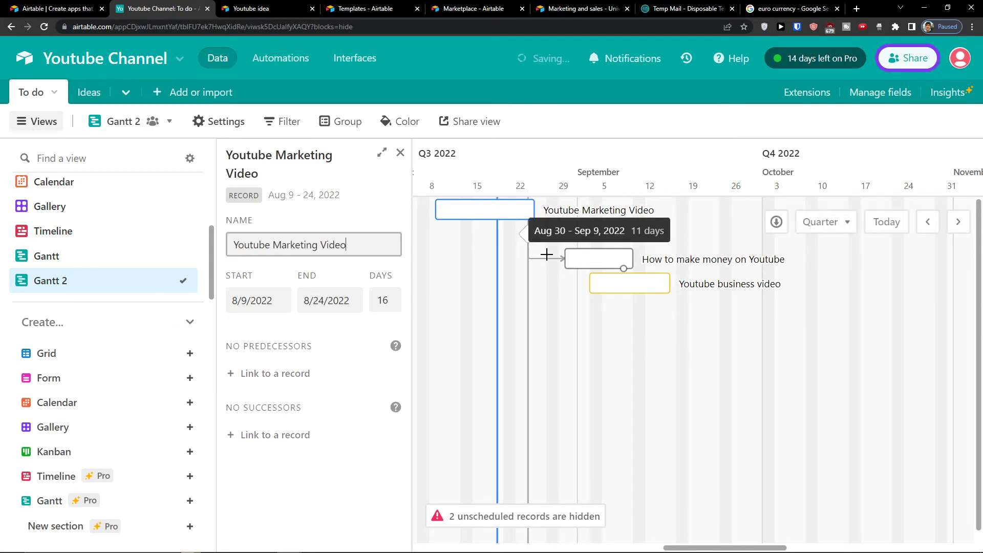
drag(496, 211, 727, 210)
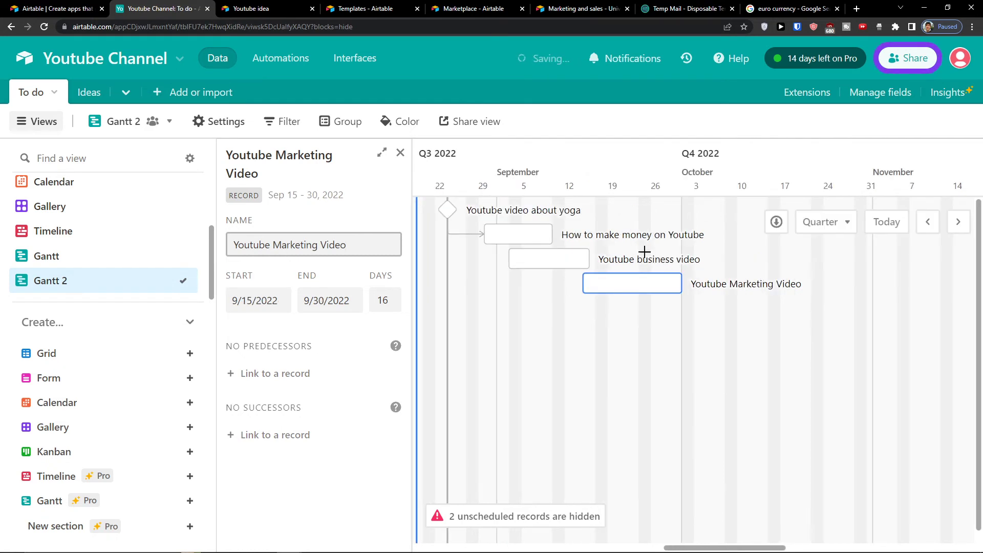
drag(671, 292, 648, 315)
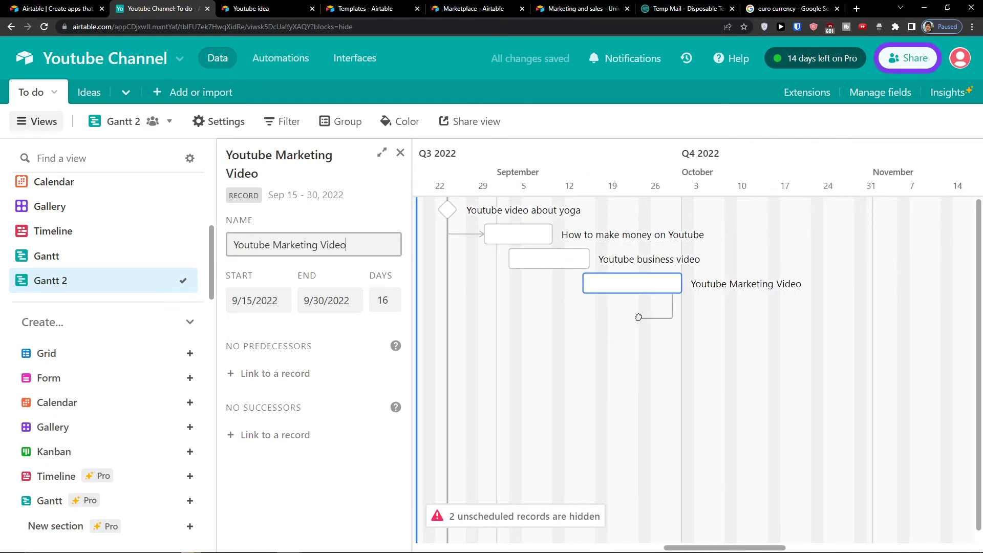
drag(529, 270, 548, 260)
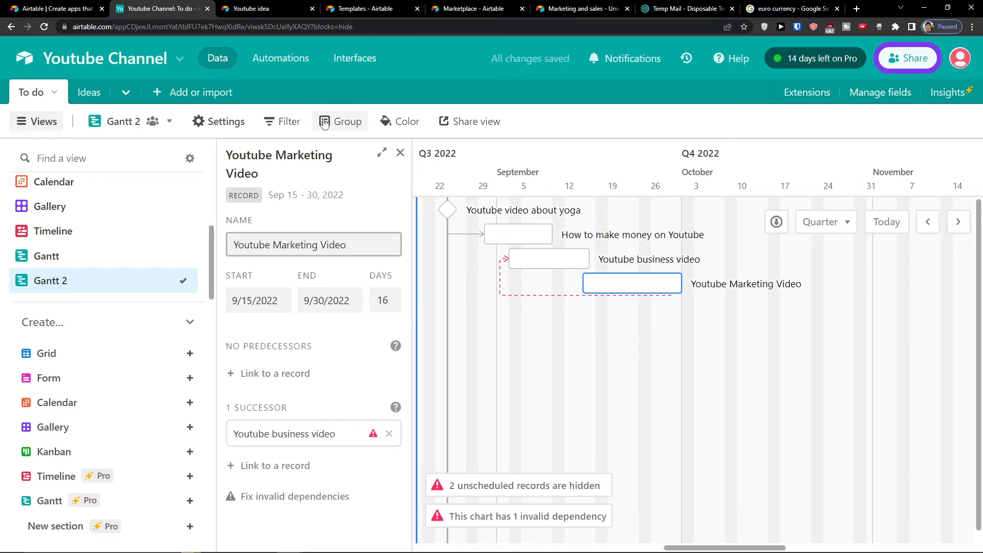
Step: Group the Gantt 2 tasks by Status and colour the bars by Priority
click(340, 121)
click(389, 202)
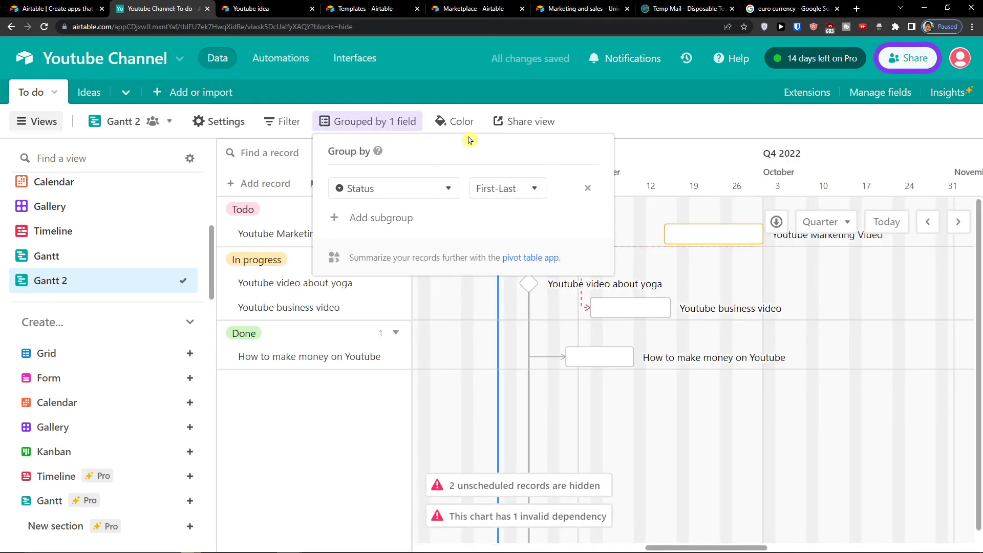
click(457, 123)
click(402, 169)
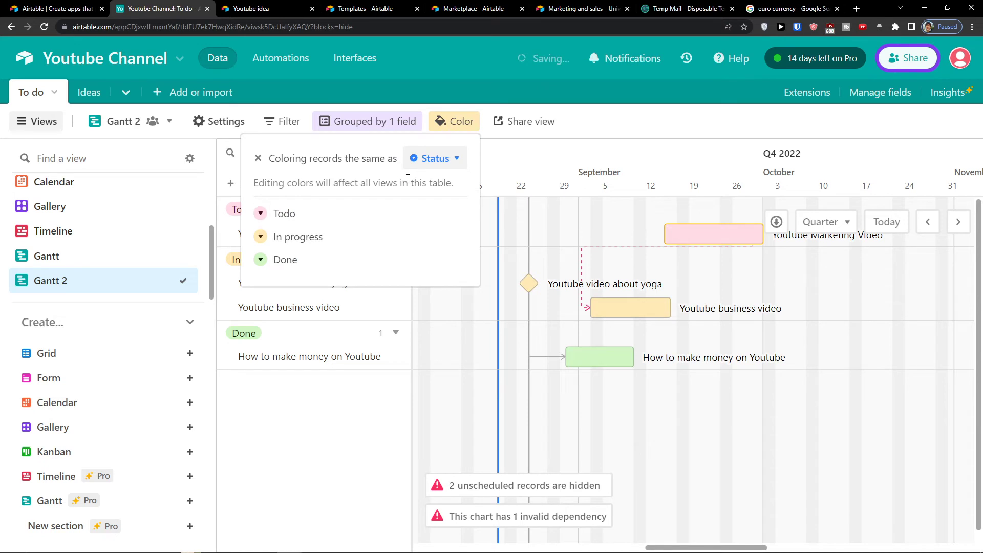
click(434, 158)
click(433, 231)
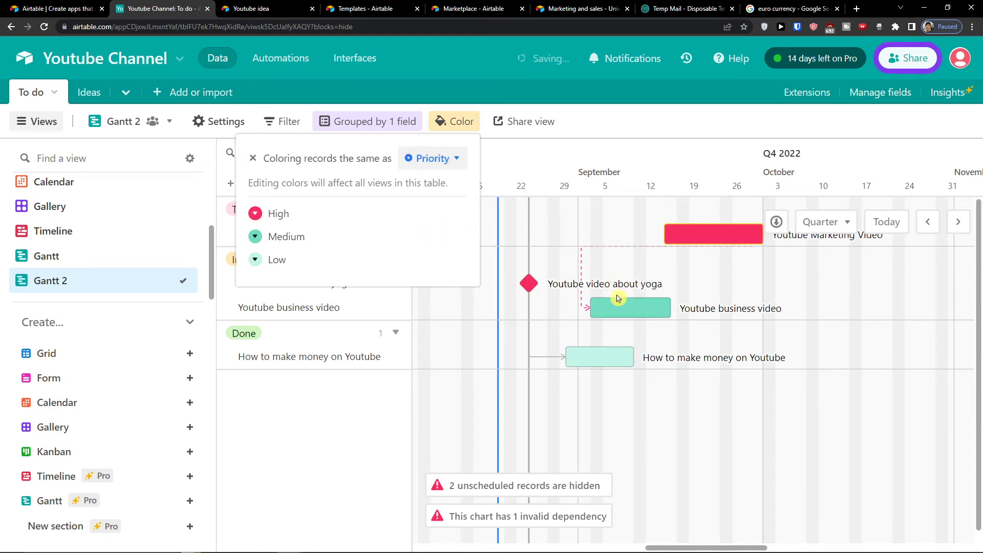
click(599, 305)
Step: Reschedule business video to Oct 6–18, Marketing Video from Sep 5, How to make money Sep 6–16
drag(631, 305, 831, 318)
drag(662, 237, 602, 237)
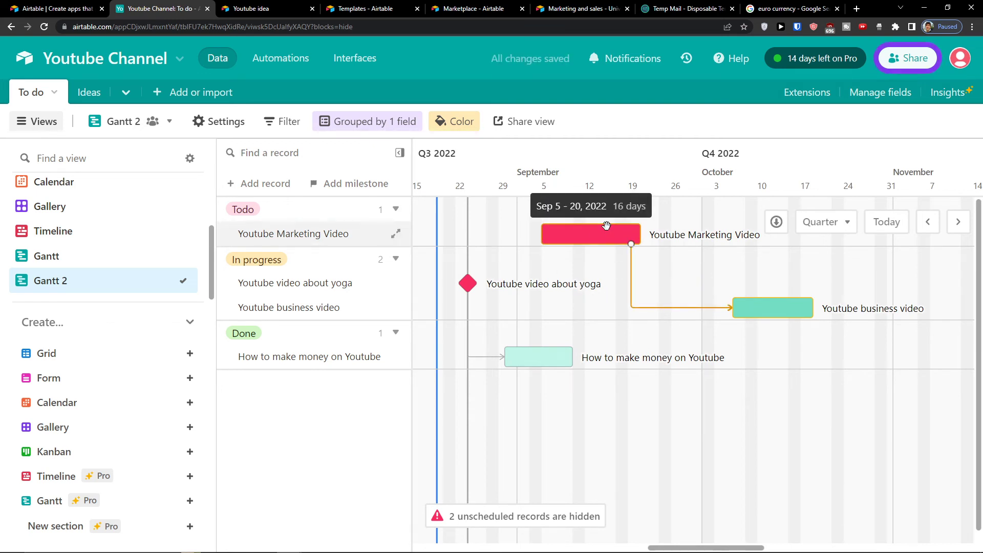
drag(548, 356, 588, 357)
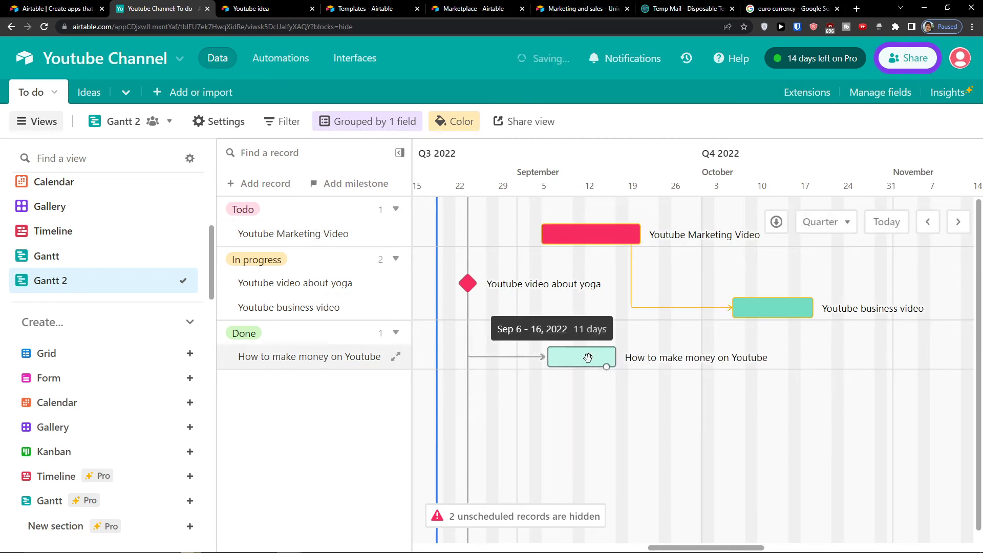
drag(468, 283, 702, 294)
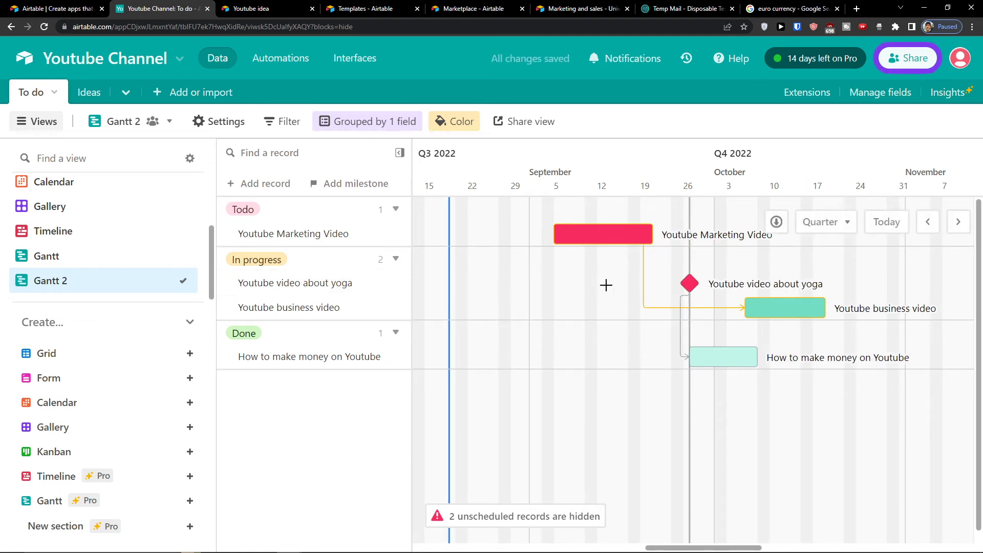
drag(681, 284, 560, 284)
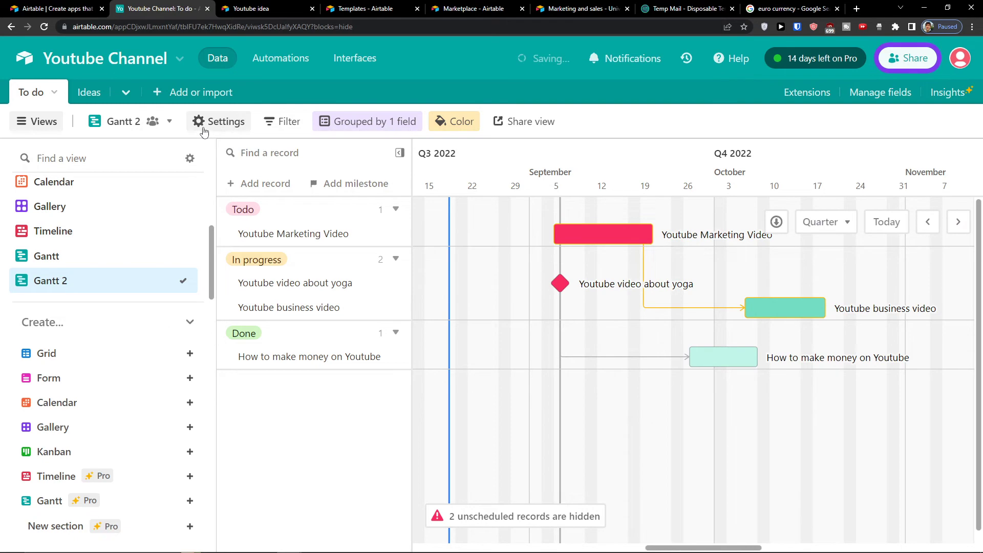
Step: Set the first Gantt view's dependency field to Dependencies, treating links as successors
click(204, 131)
scroll(881, 293, down, 4)
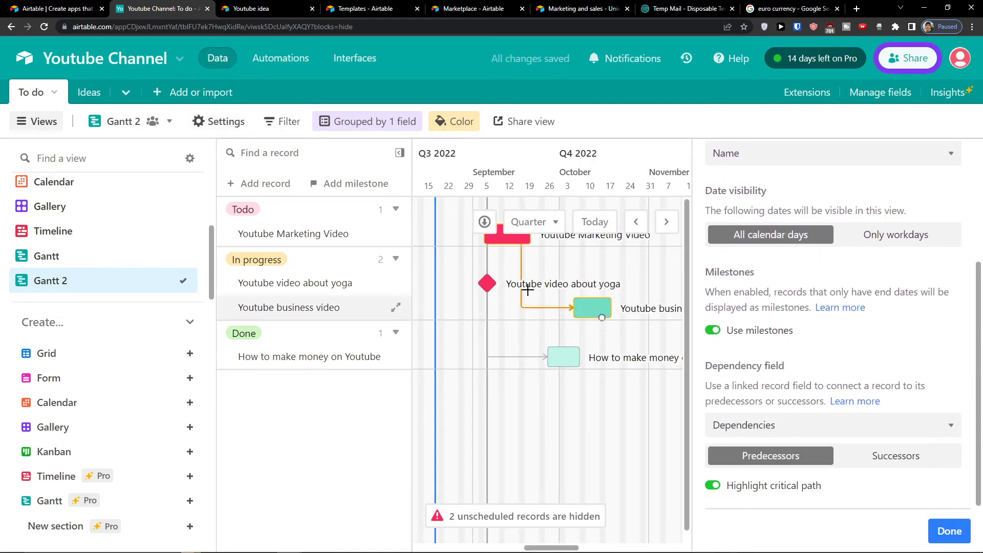
click(105, 256)
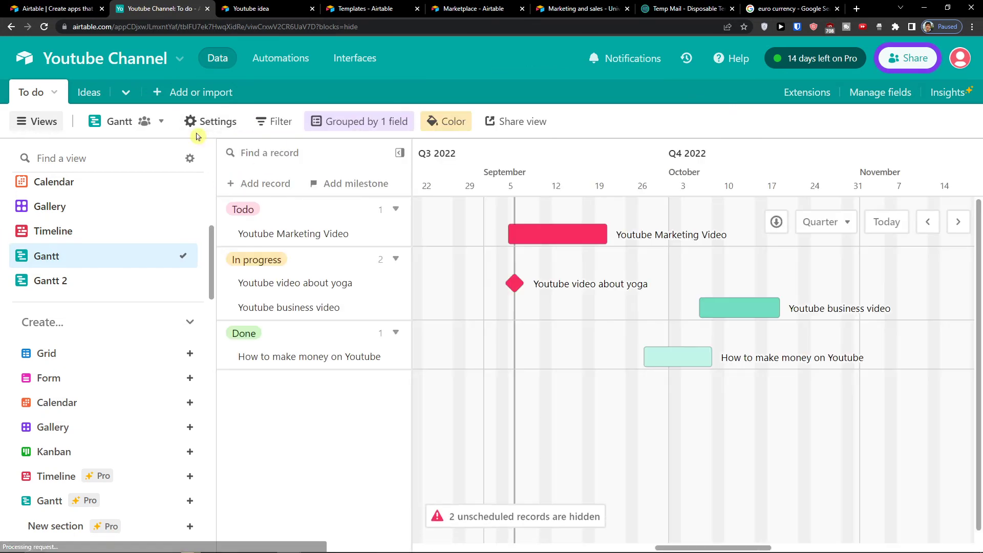
click(205, 126)
scroll(870, 353, down, 3)
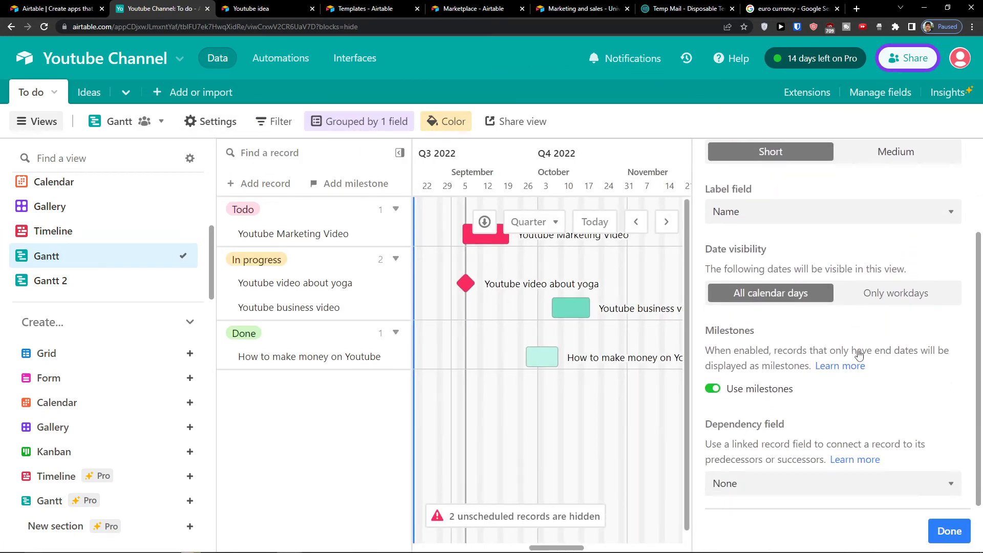
click(762, 484)
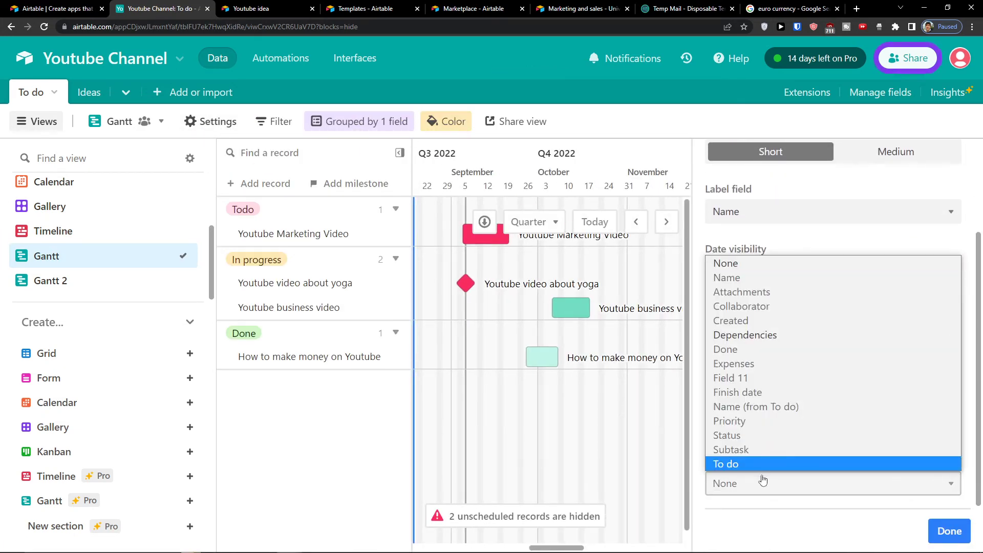
click(758, 334)
scroll(840, 410, down, 2)
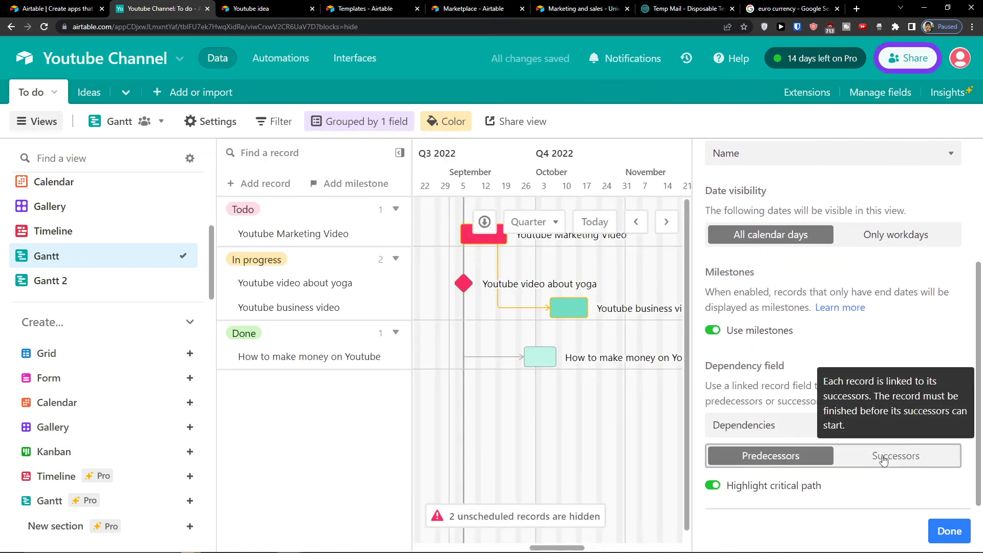
click(837, 454)
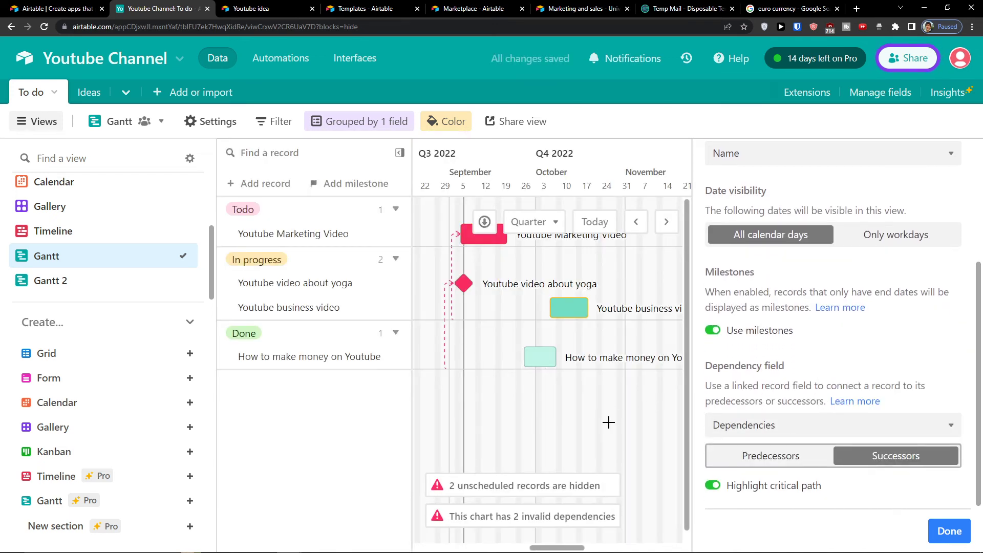
Step: Move Youtube Marketing Video to early November and the yoga milestone to about Nov 7
click(949, 531)
drag(520, 241, 757, 281)
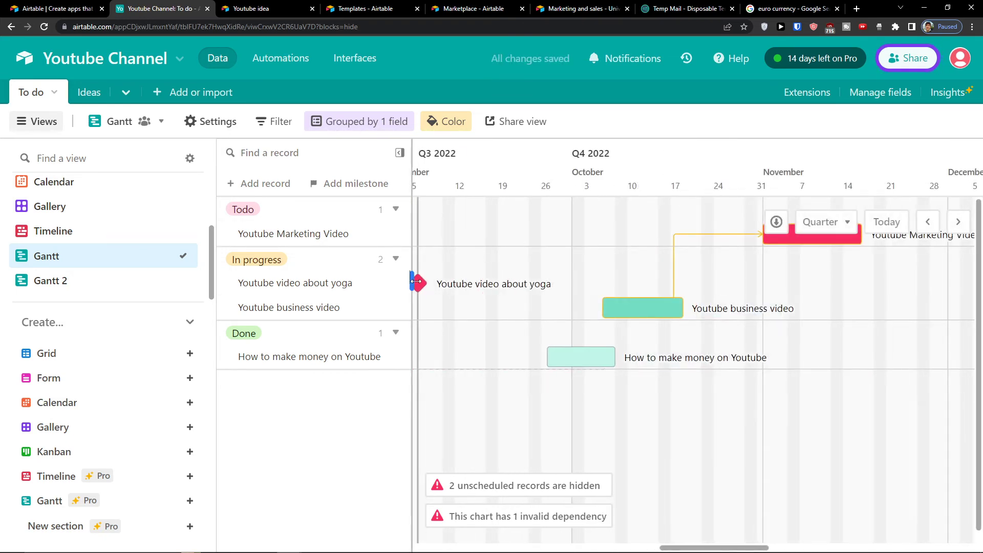
drag(417, 281, 887, 342)
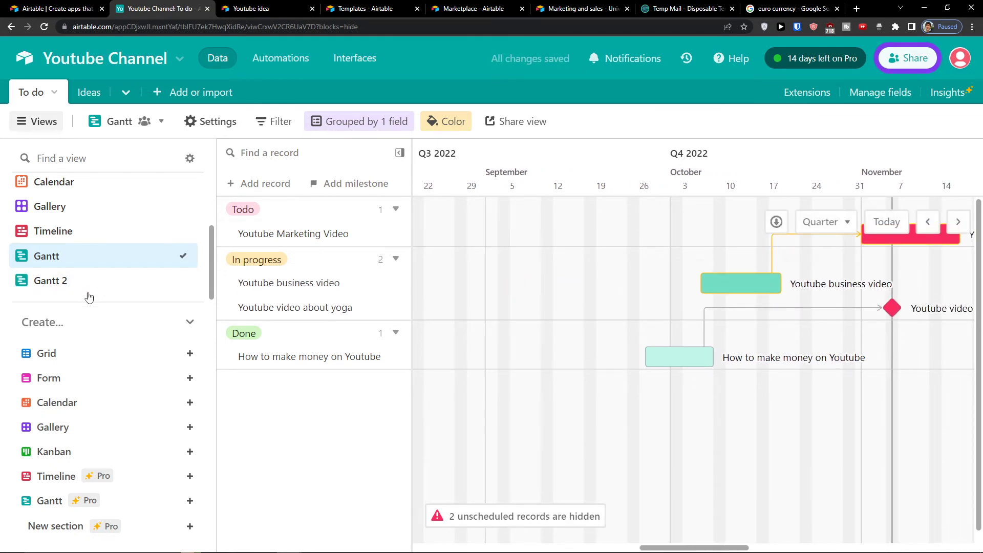
Step: Switch to Gantt 2, open Extensions, and search the marketplace for 'time'
click(88, 290)
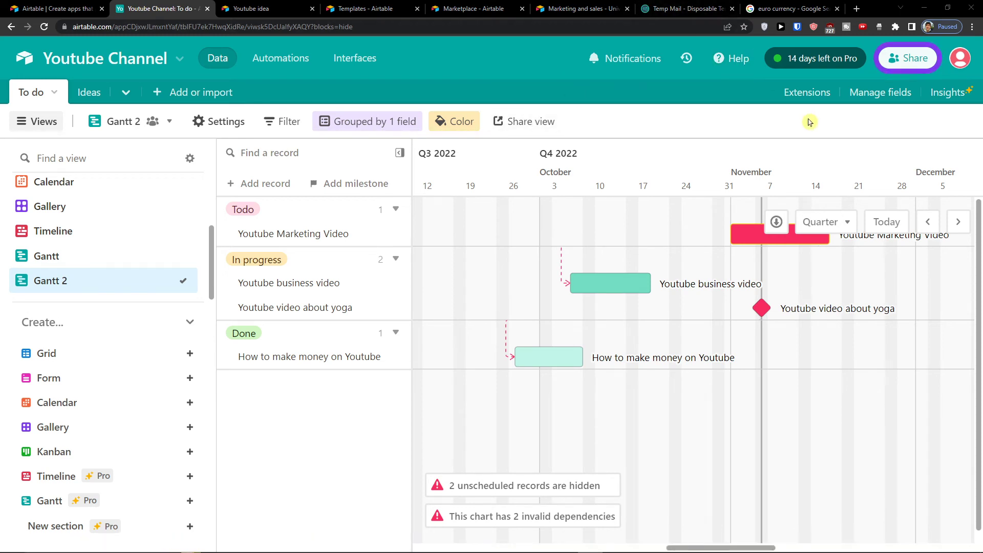
click(804, 95)
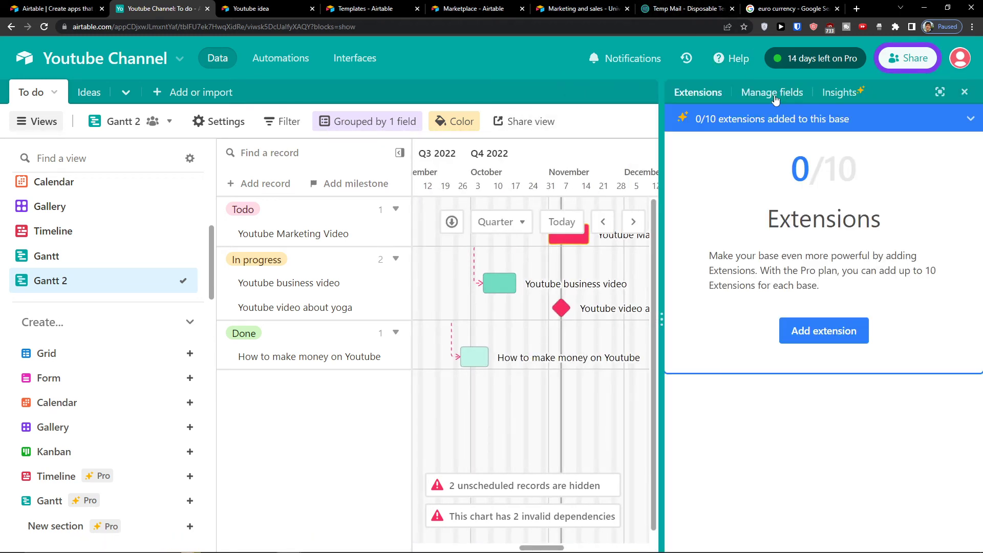
click(801, 330)
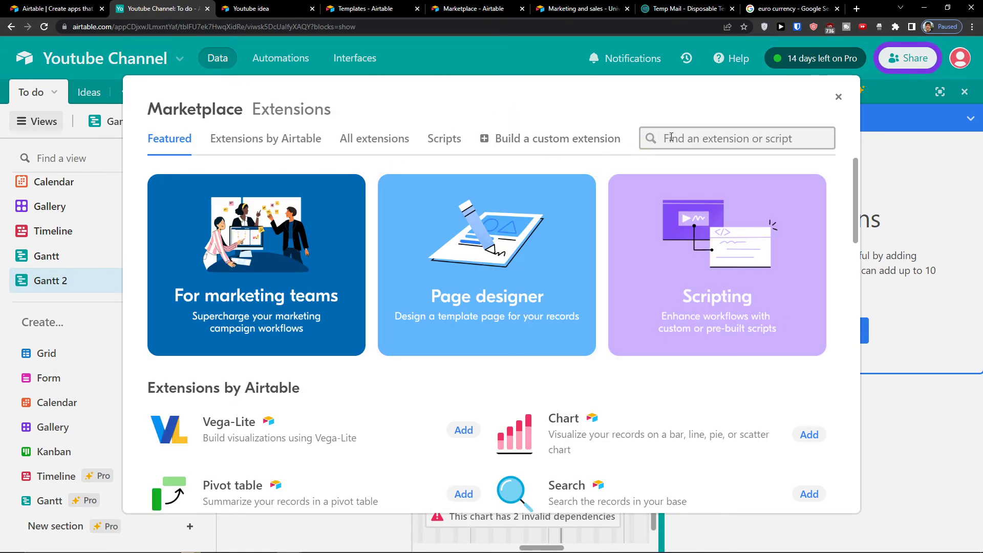
text(time)
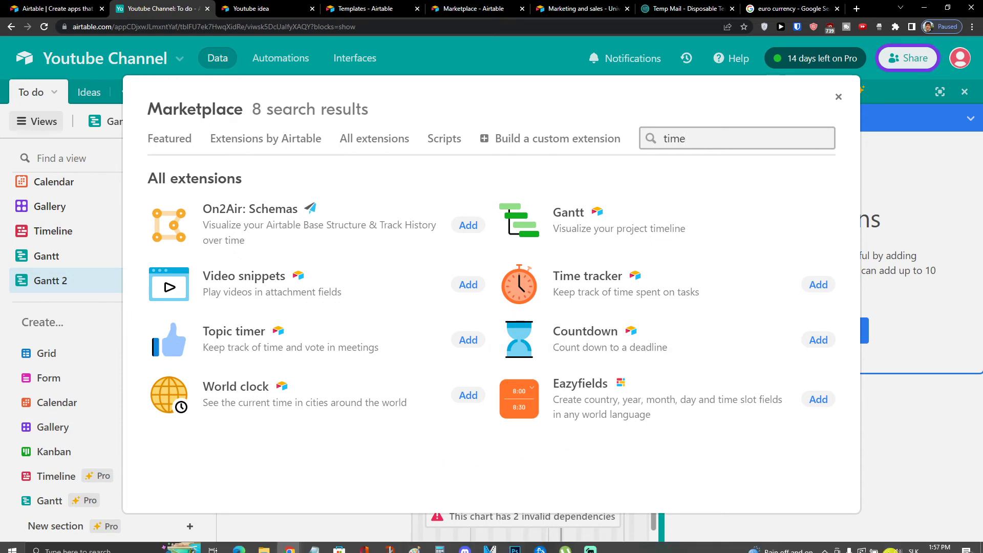
Step: Add the Time tracker extension and limit it to the To do table's Grid view
click(817, 285)
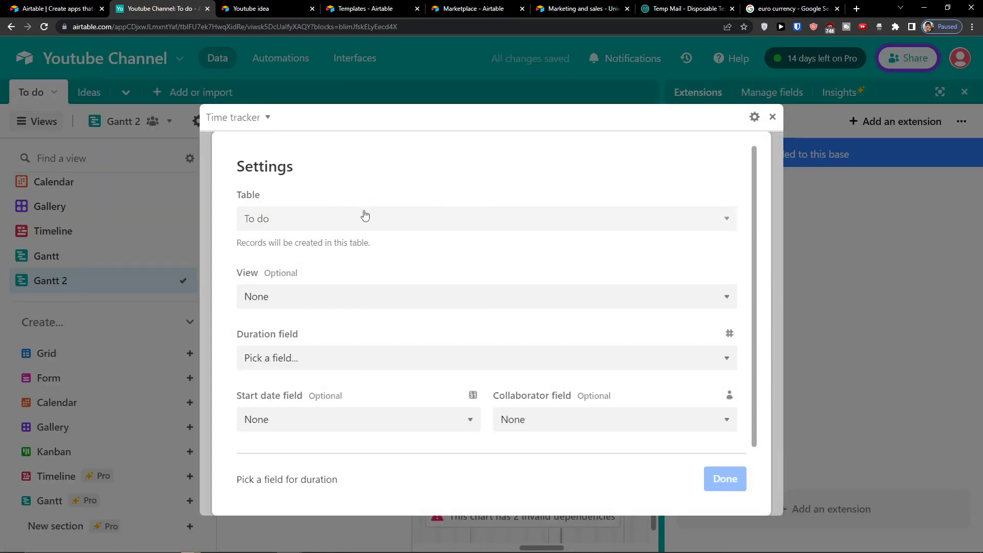
click(366, 217)
click(315, 307)
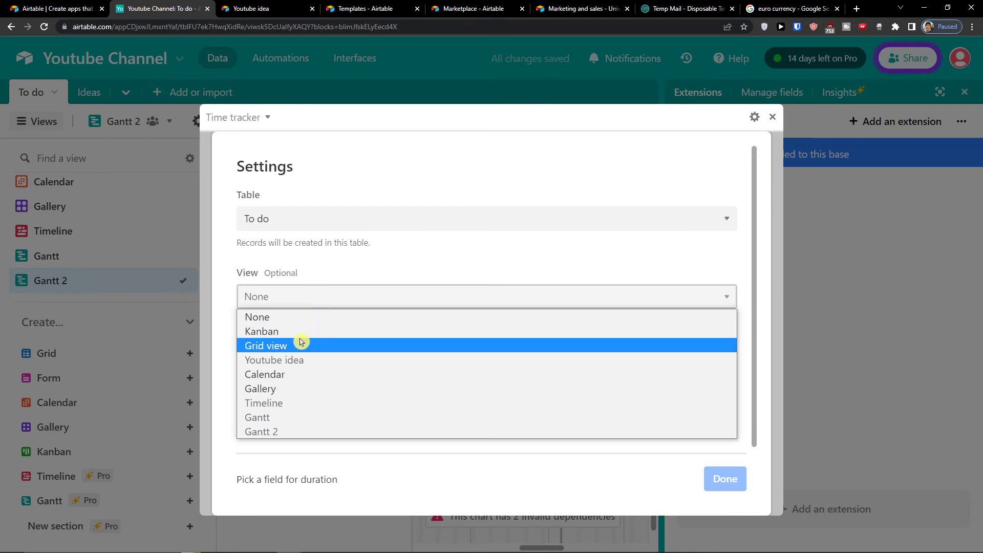
click(276, 353)
Step: Look through the tracker's duration field list without choosing one, then collapse the expanded settings
click(303, 364)
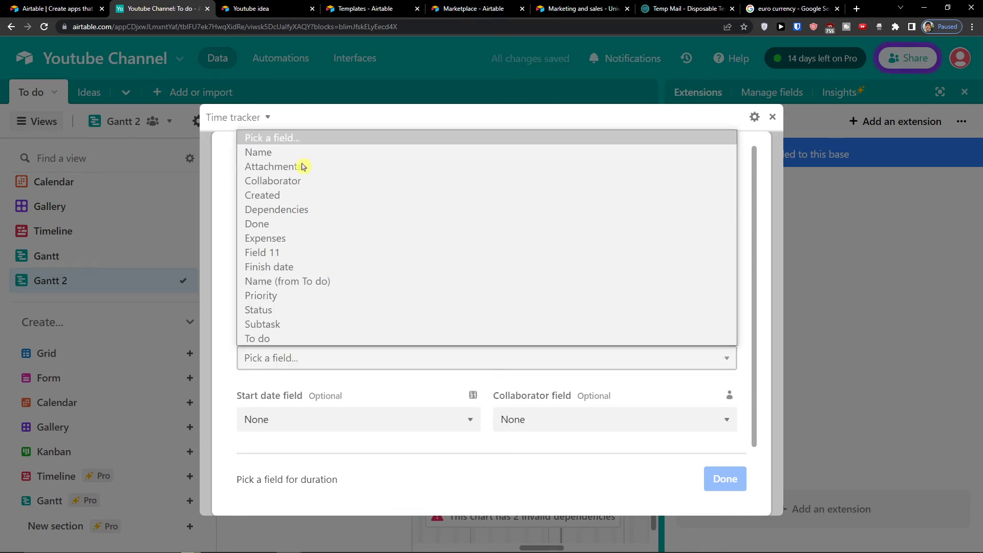
click(275, 375)
click(276, 361)
click(263, 399)
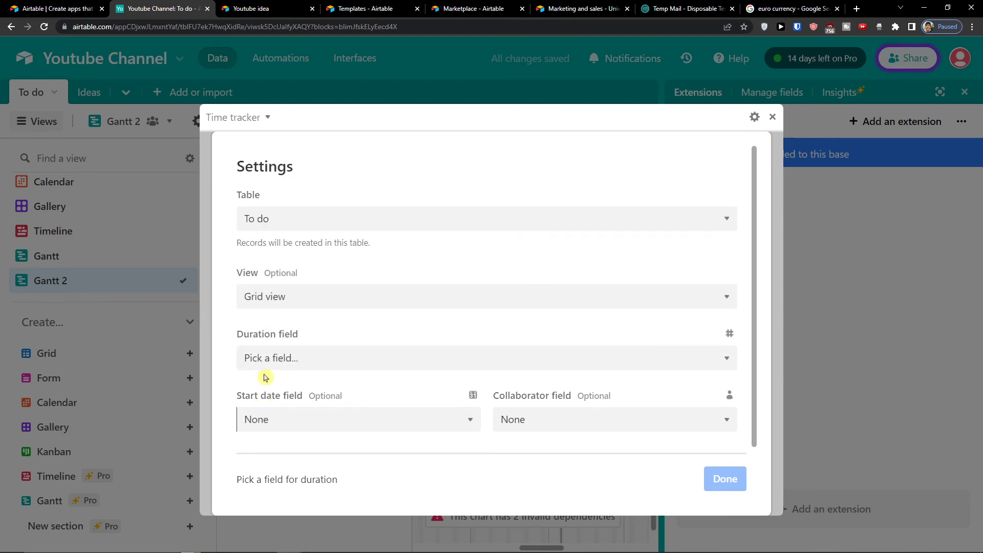
click(299, 379)
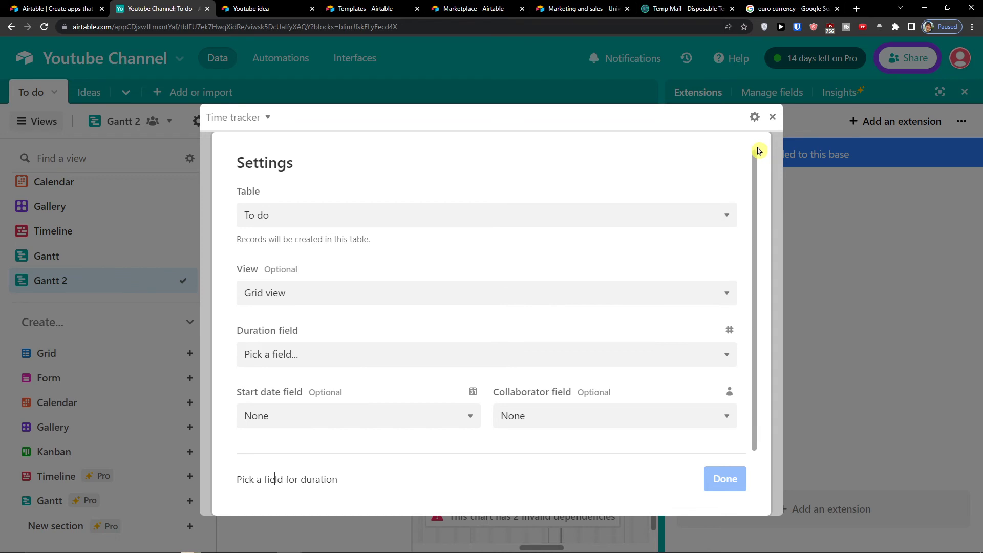
click(772, 117)
Step: Show the To do table's Grid view alongside the Time tracker
scroll(136, 204, up, 3)
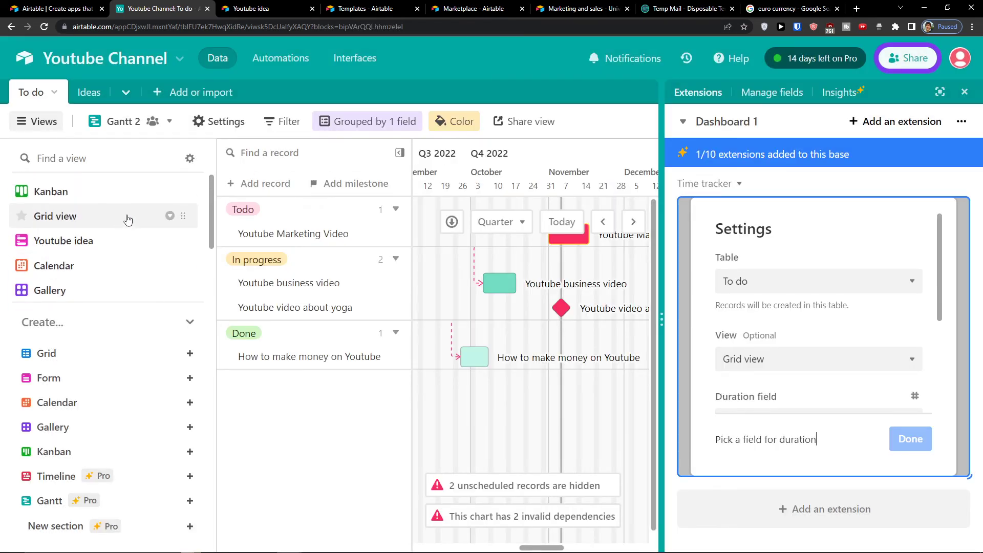
click(104, 209)
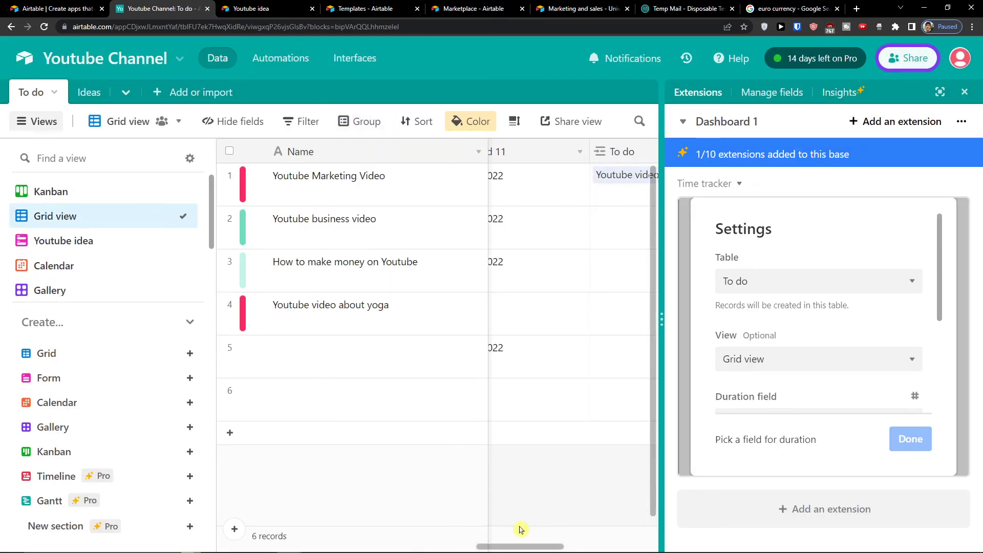
drag(520, 546, 702, 523)
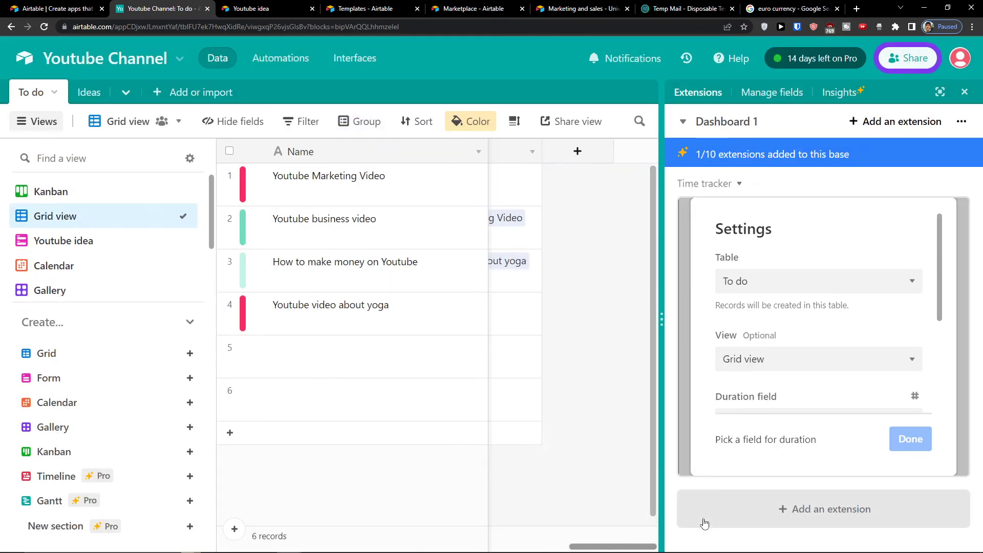
Step: Add a new Duration-type field (h:mm) to the To do table
click(574, 152)
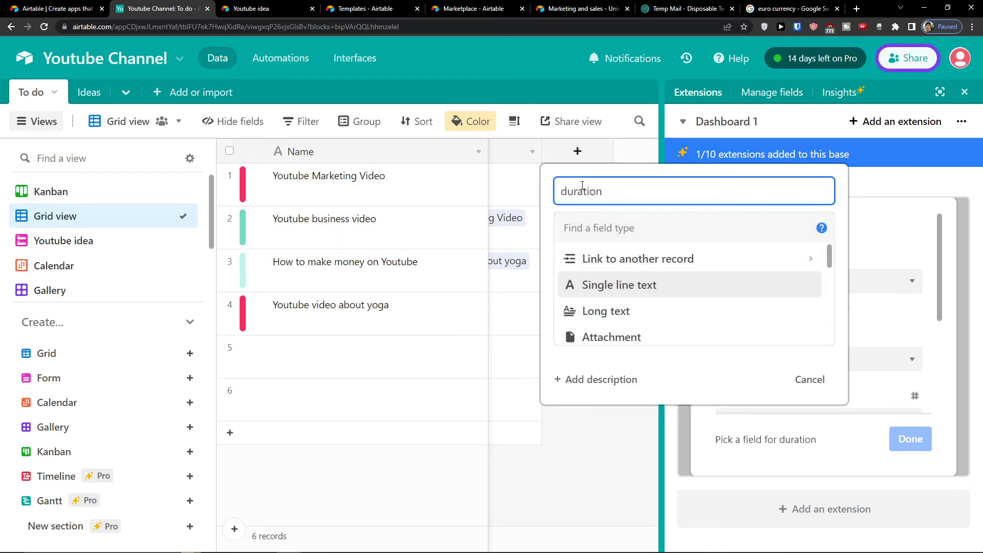
key(Return)
key(BackSpace)
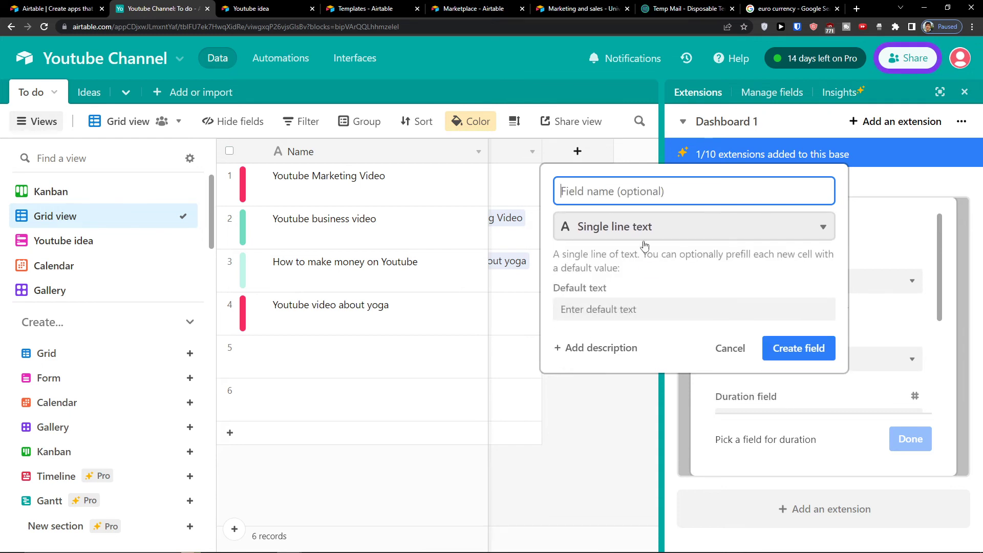
click(674, 227)
scroll(636, 296, down, 5)
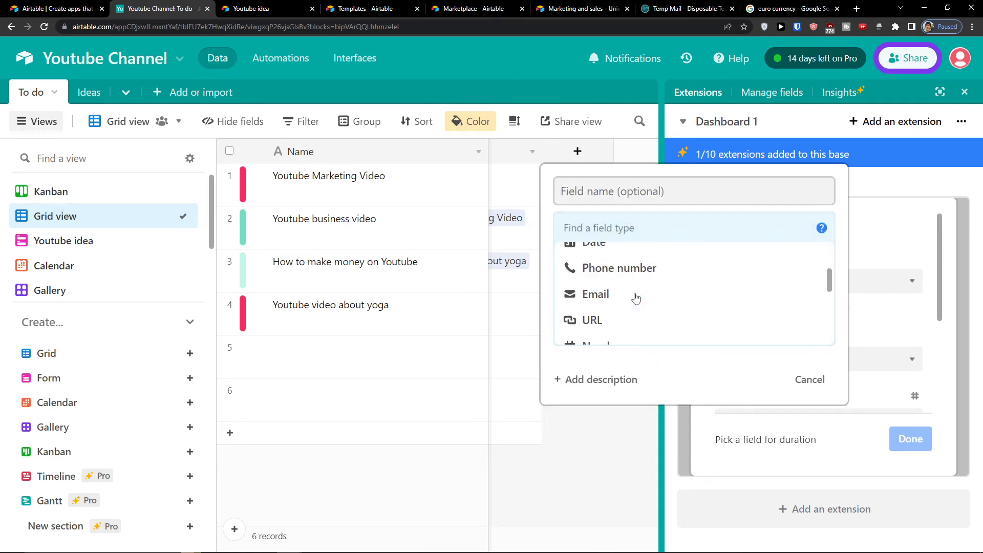
scroll(636, 298, up, 2)
scroll(634, 299, up, 3)
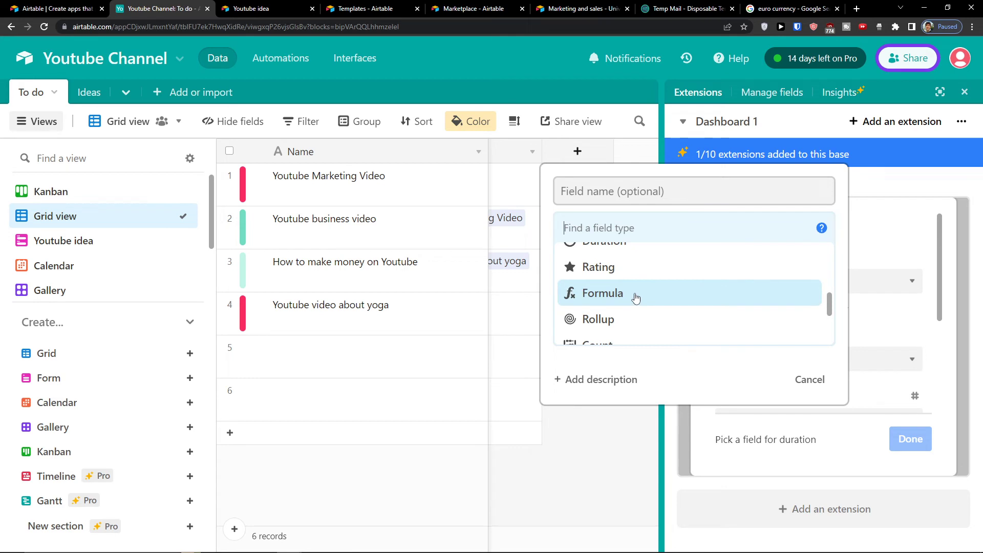
click(625, 309)
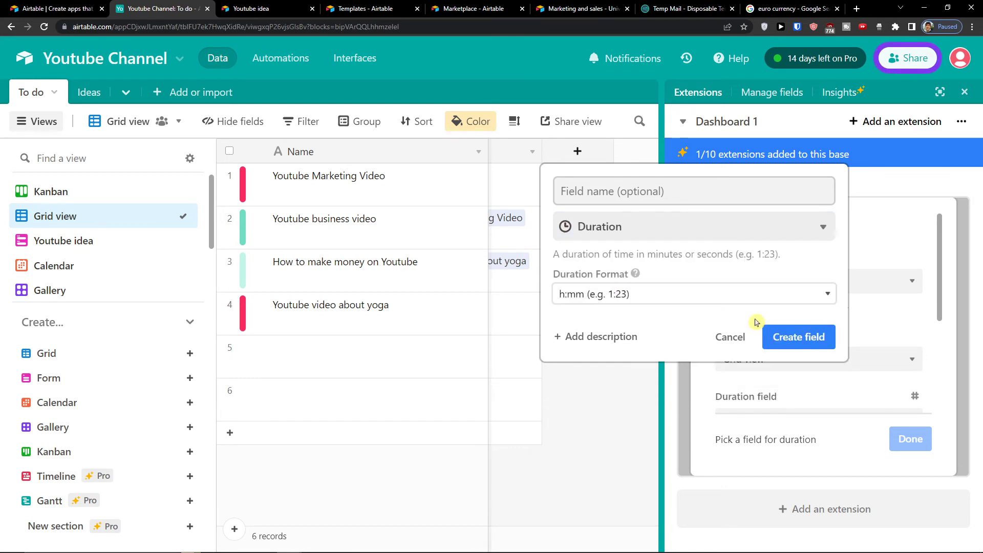
click(785, 337)
Step: Set Time tracker to log into Duration, with Field 11 as start date and Collaborator as collaborator
scroll(753, 379, down, 3)
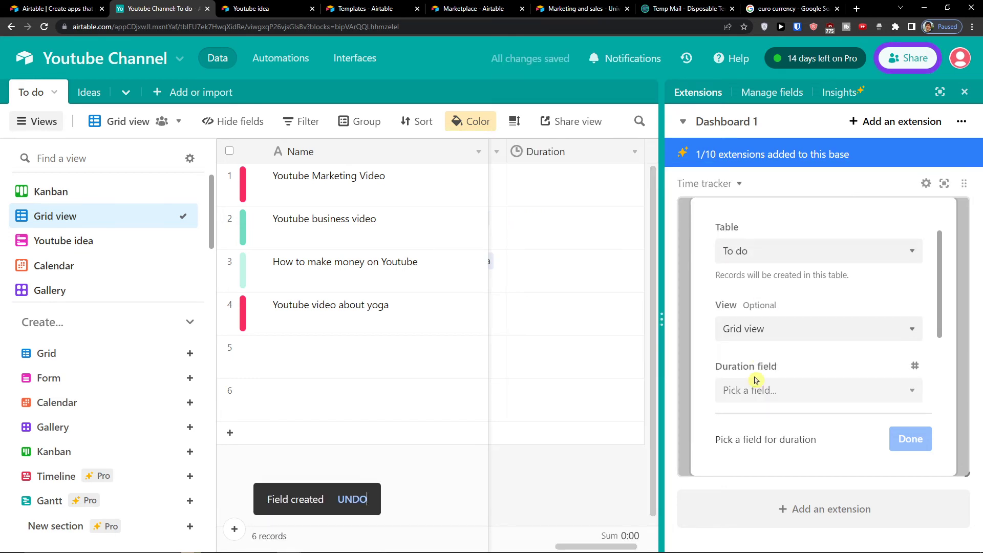
click(751, 284)
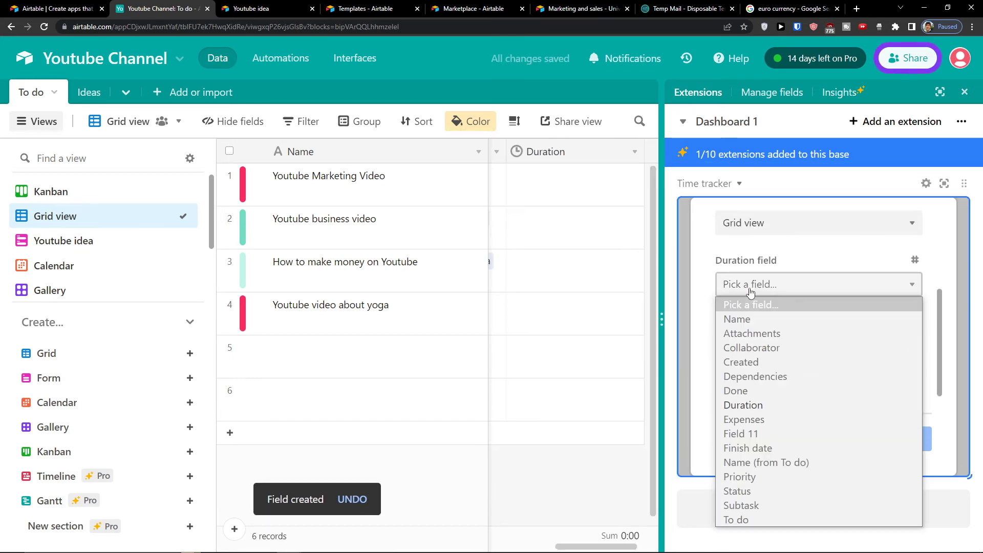
click(756, 408)
click(743, 350)
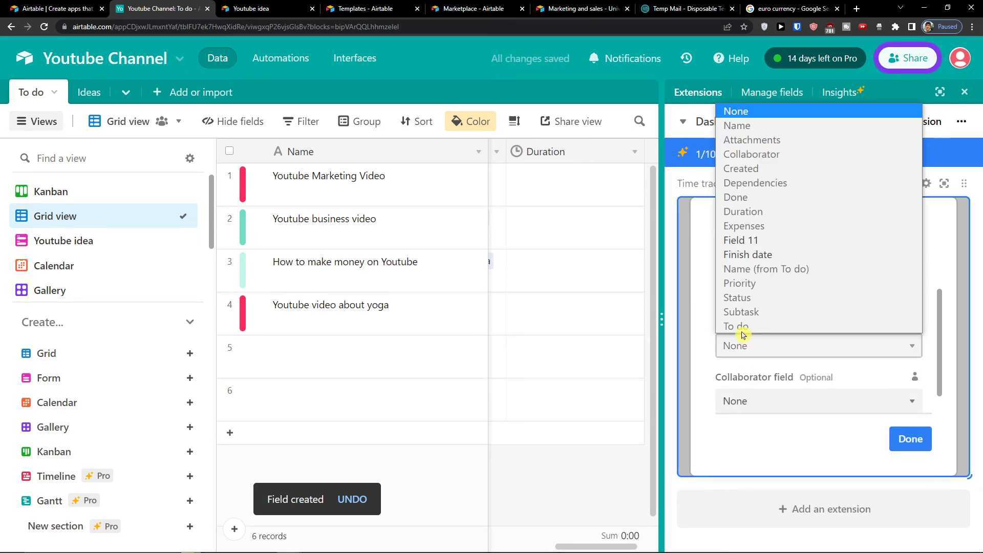
click(733, 247)
scroll(737, 353, down, 1)
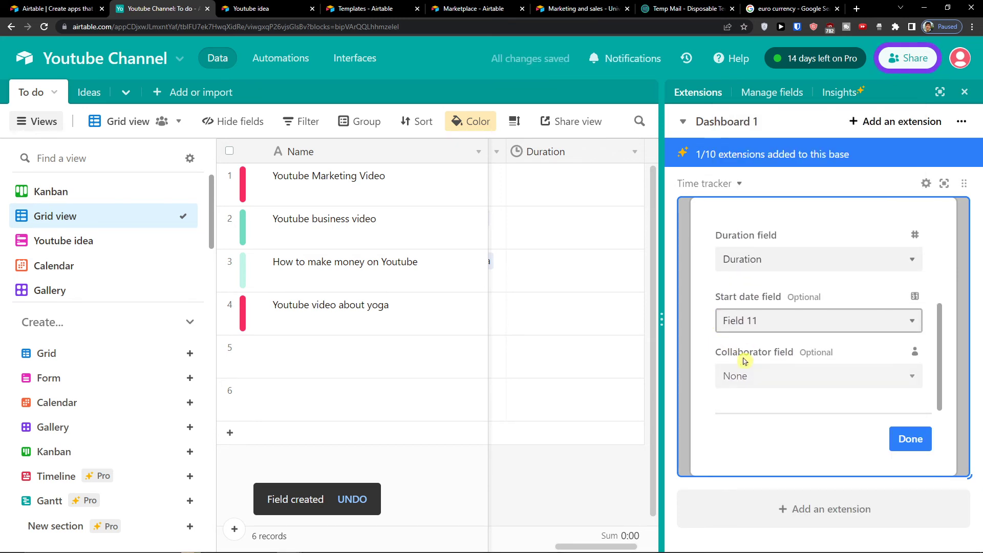
click(746, 374)
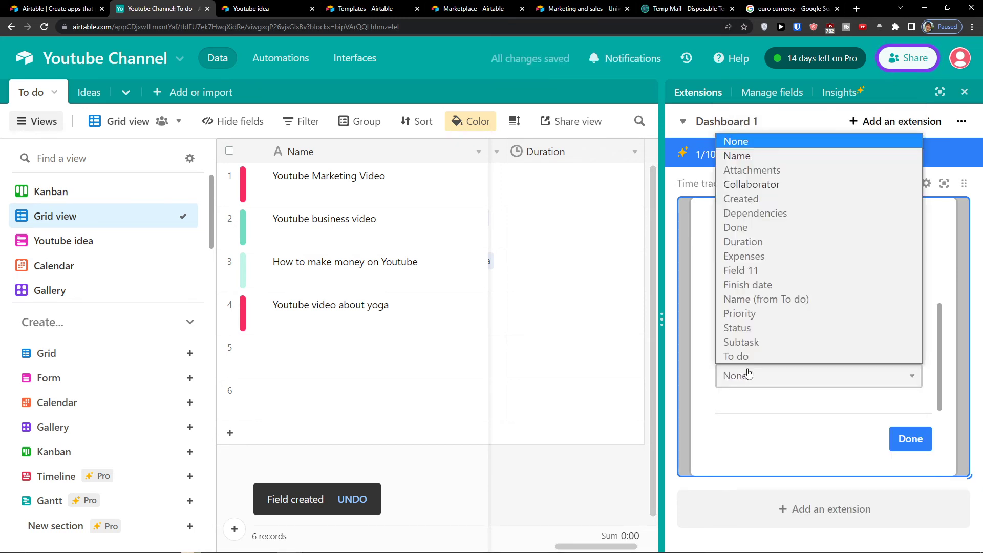
click(751, 185)
click(901, 433)
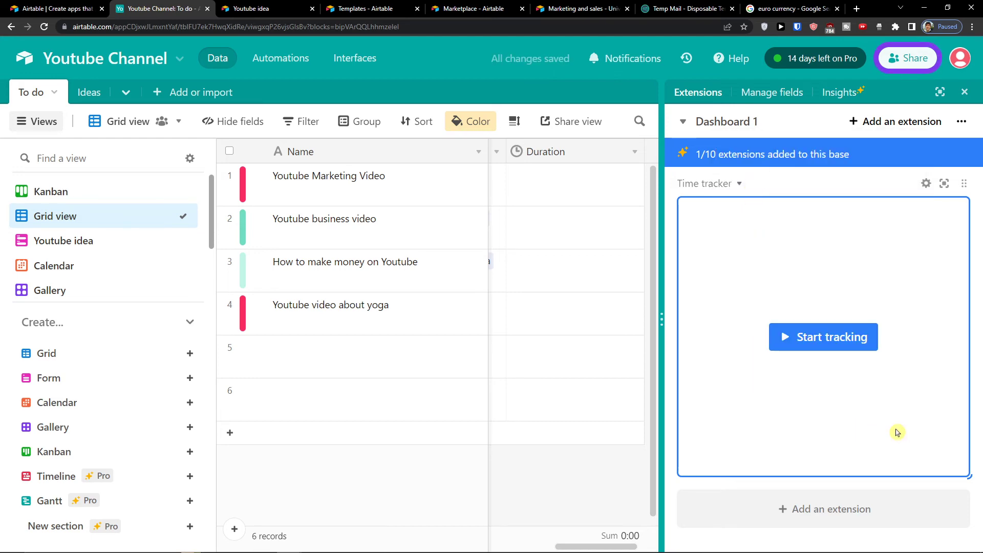
click(838, 346)
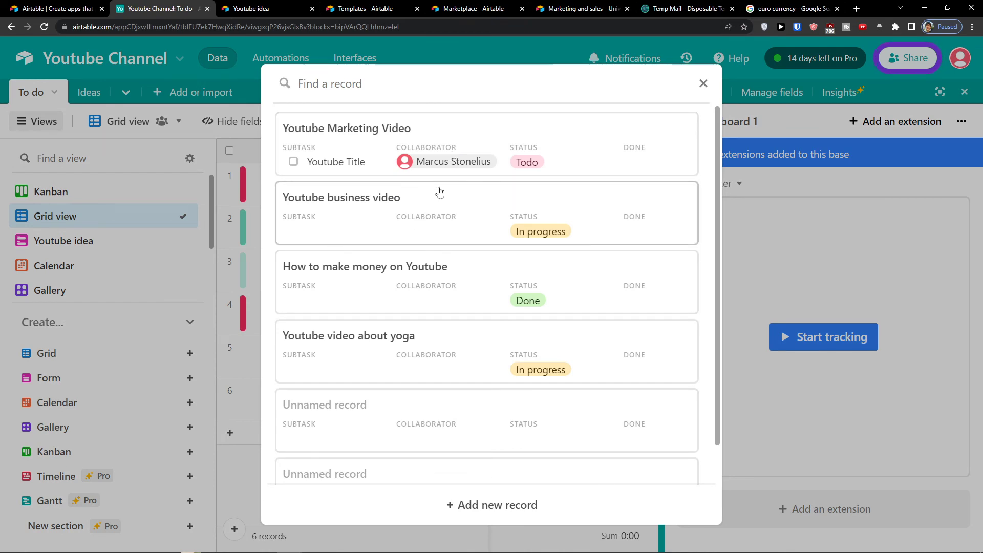
Step: Time Youtube Marketing Video, review the tracker settings, then stop tracking to log 0:00
click(435, 148)
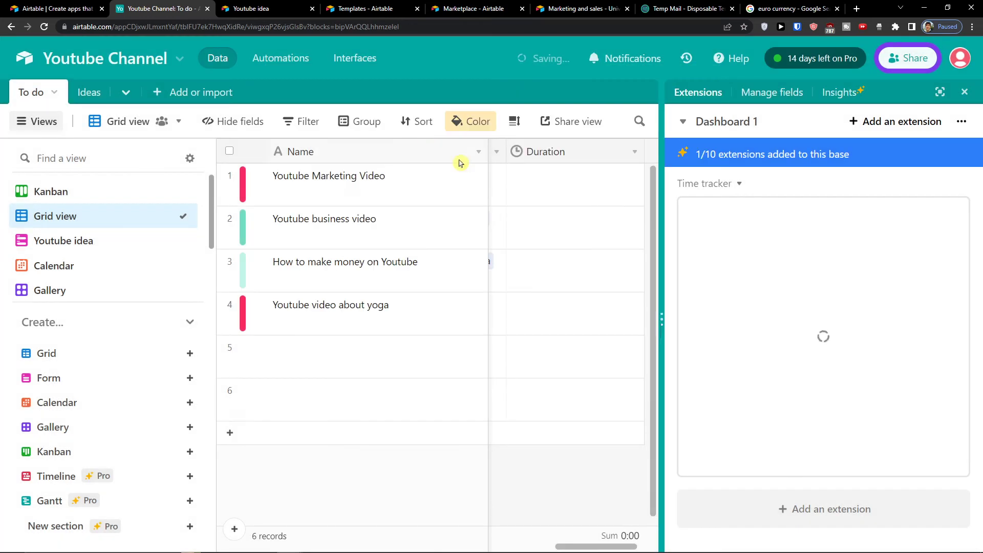
click(579, 195)
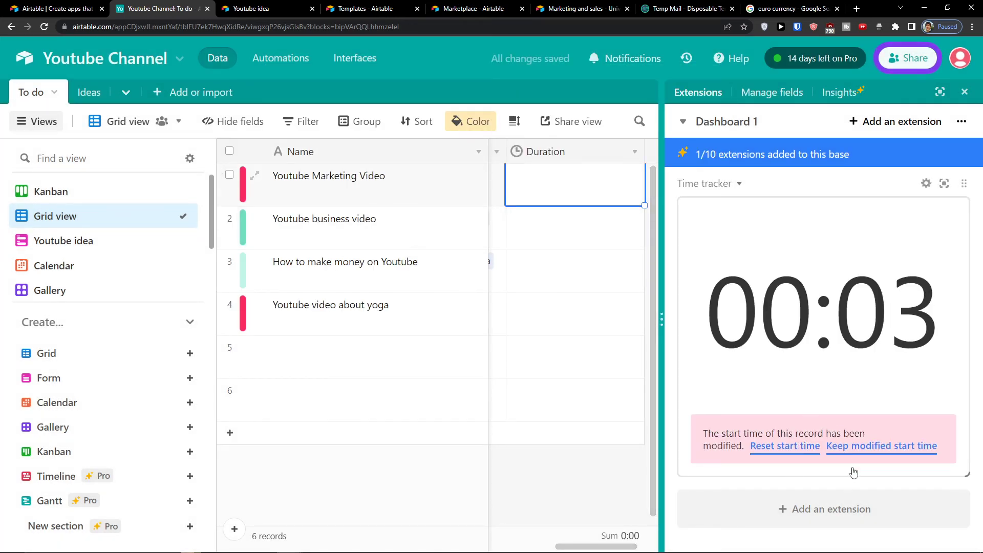
click(926, 183)
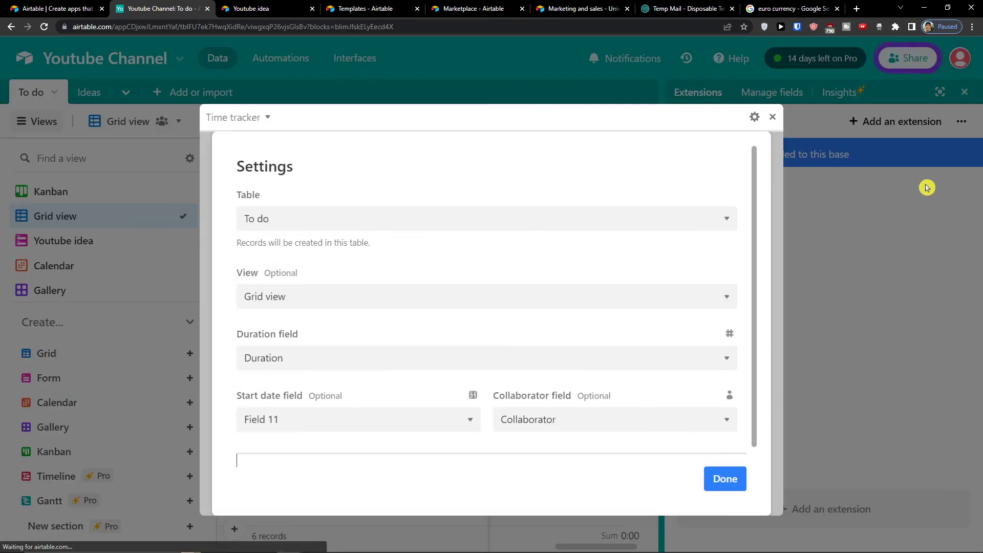
click(773, 120)
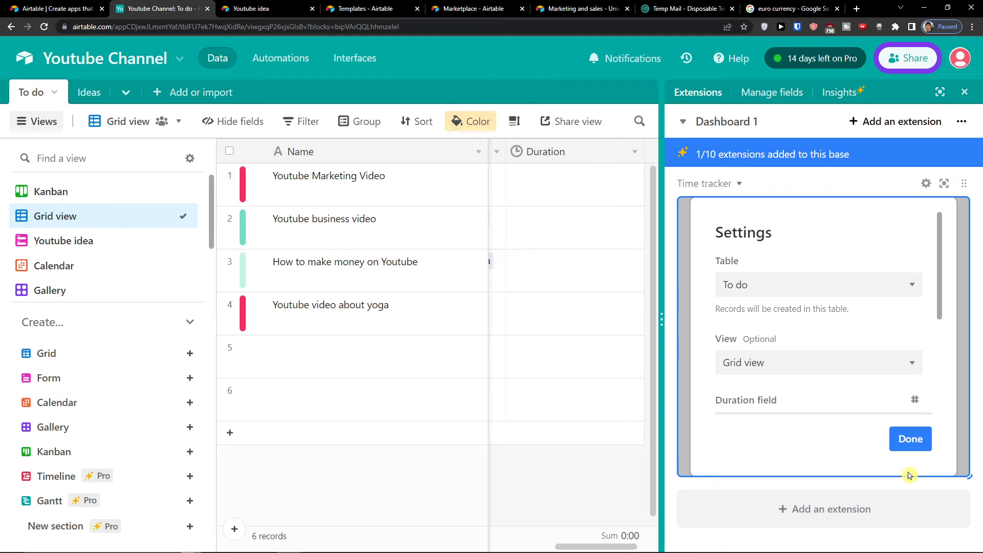
click(902, 441)
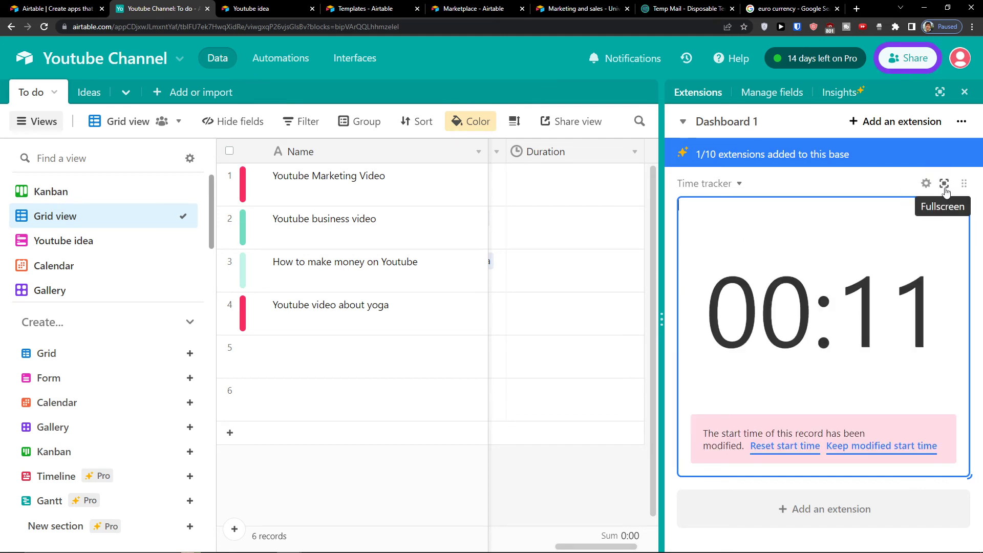
click(777, 384)
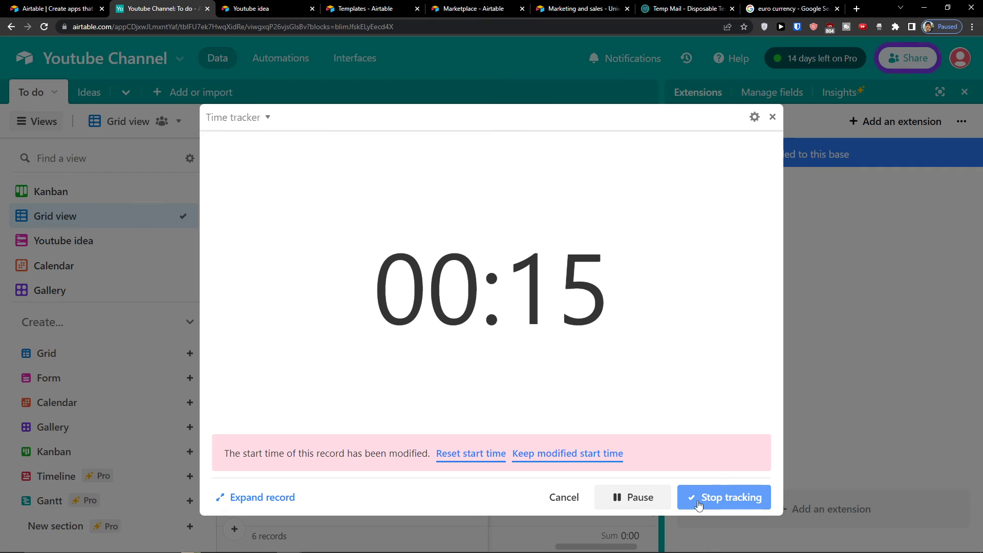
click(699, 505)
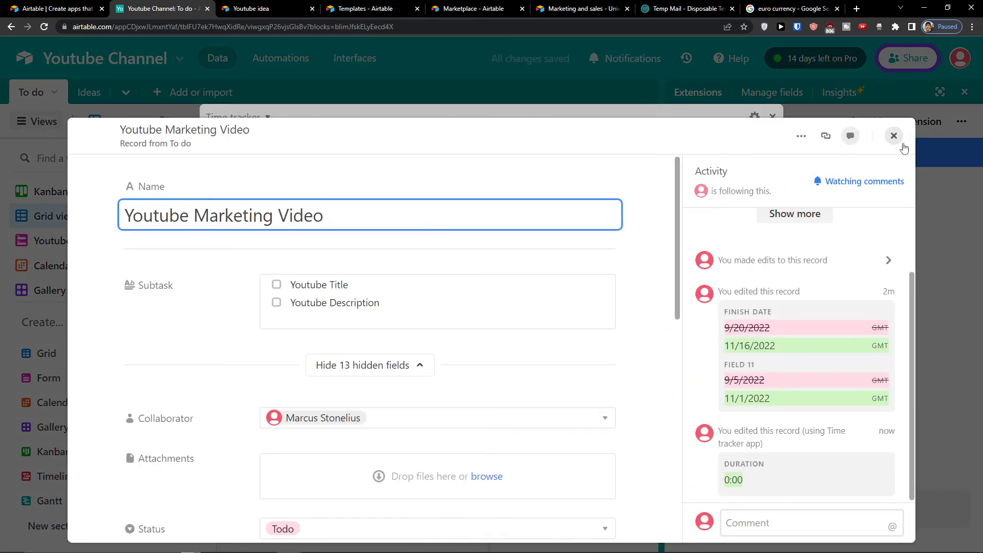
click(893, 136)
click(772, 115)
Step: Start a fresh timer on Youtube Marketing Video, keeping the modified start time
click(619, 178)
click(823, 336)
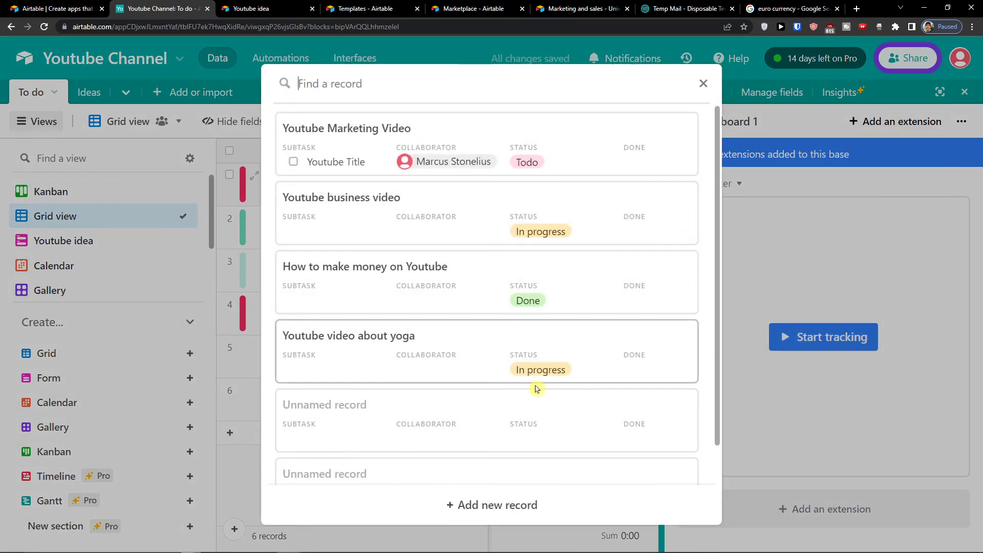
click(492, 164)
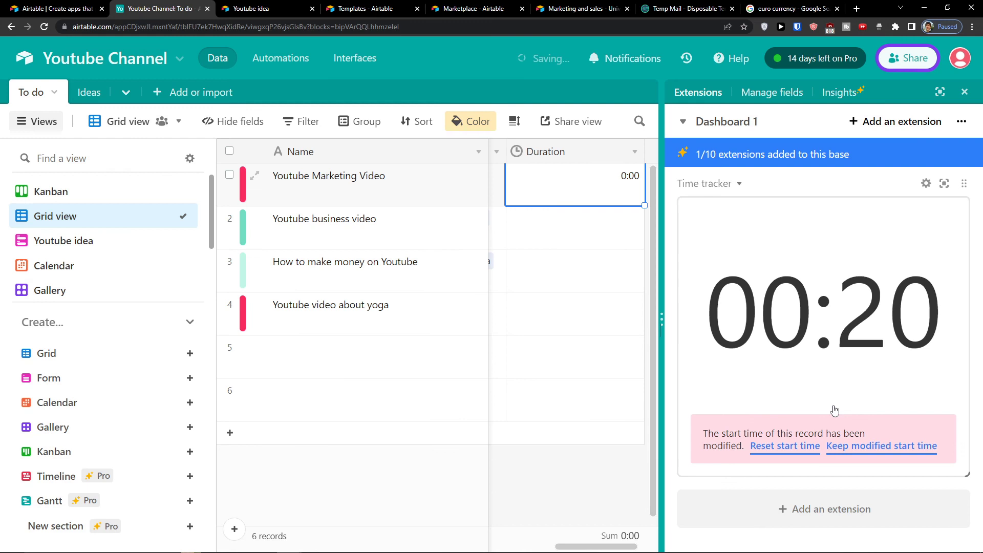
click(869, 447)
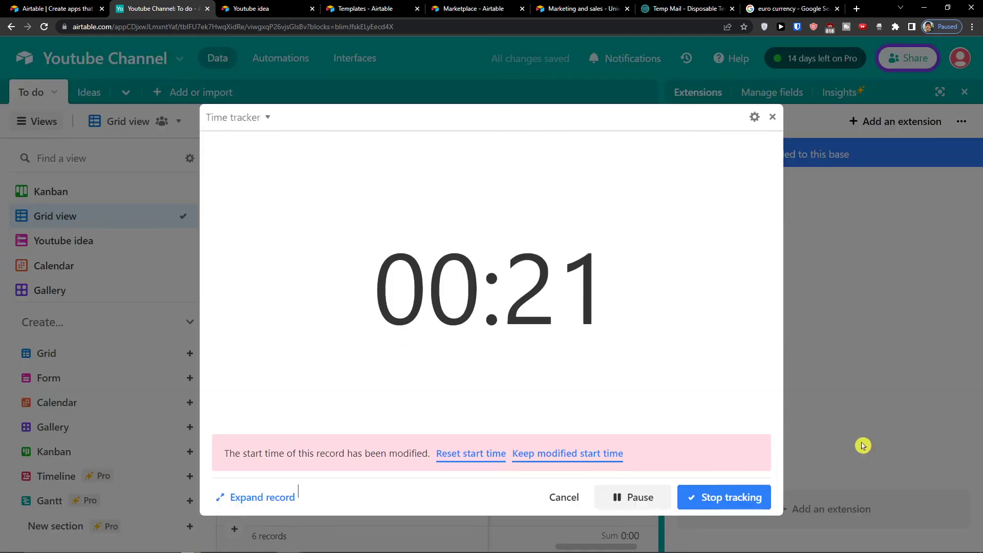
click(565, 458)
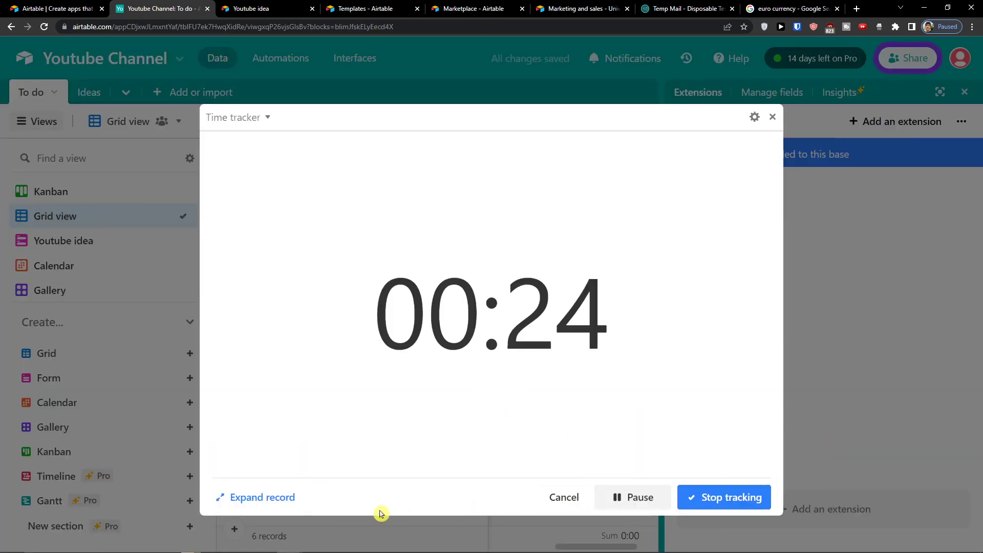
click(772, 118)
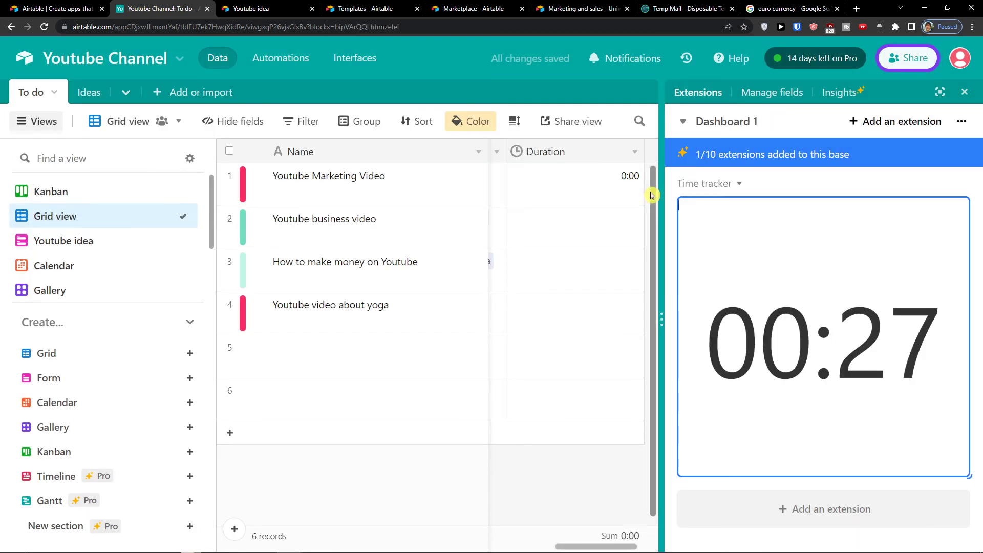
click(781, 99)
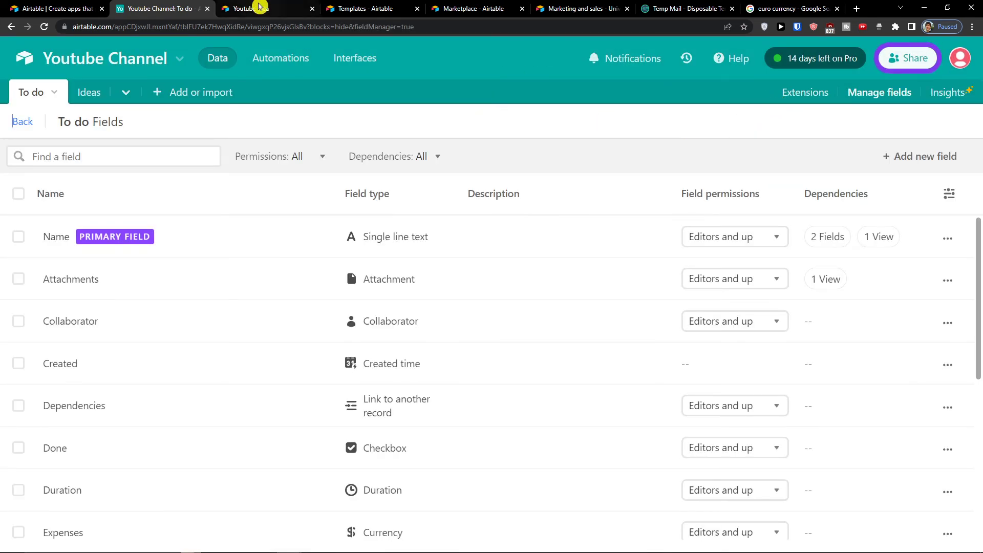
Step: Reopen the To do table's field list and scroll through all fields, including Duration
click(11, 26)
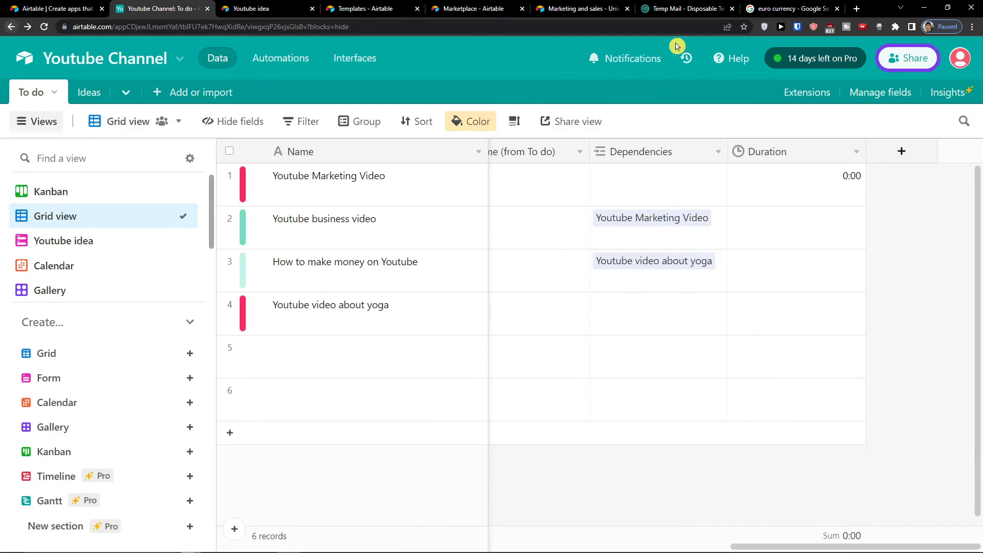
click(872, 97)
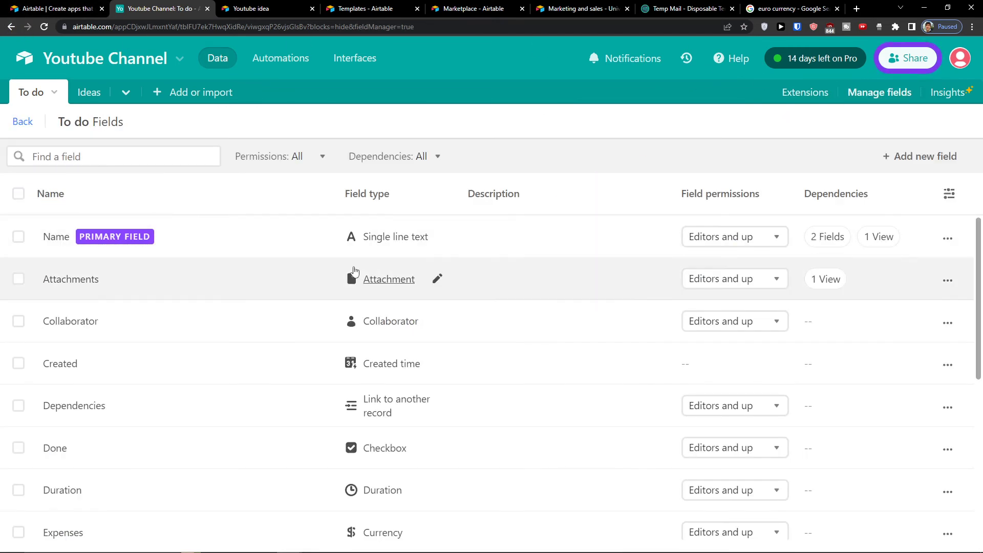
scroll(710, 252, down, 1)
scroll(746, 230, up, 1)
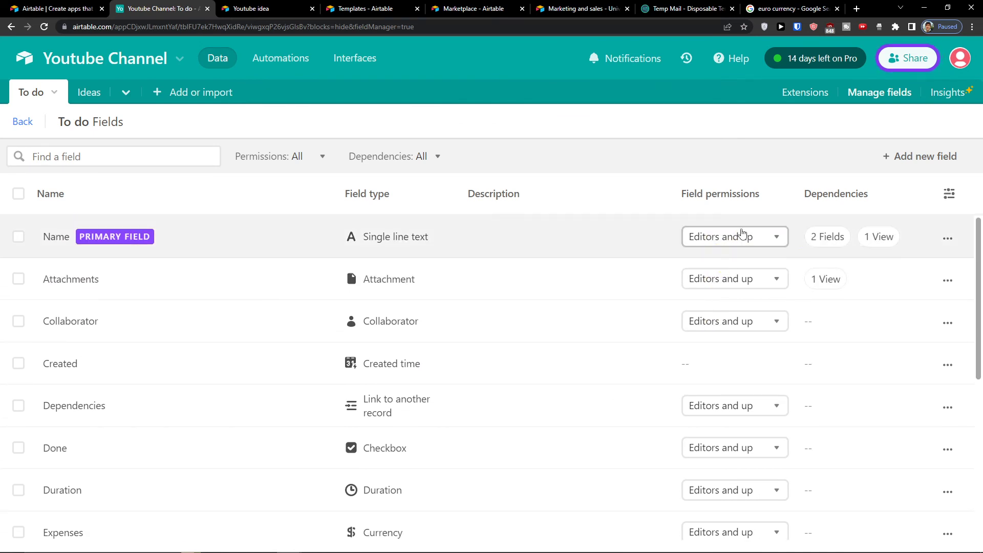
scroll(835, 252, down, 3)
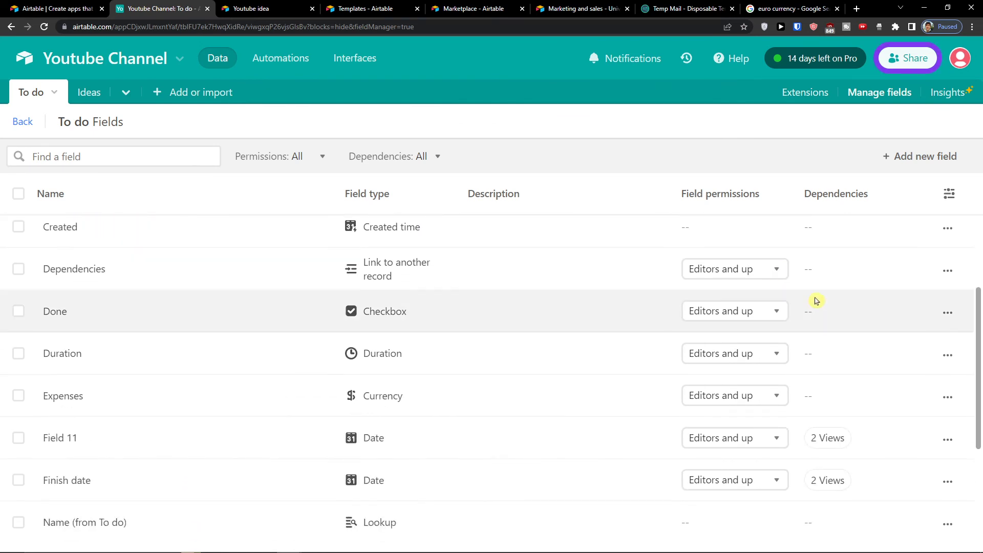
scroll(911, 292, up, 3)
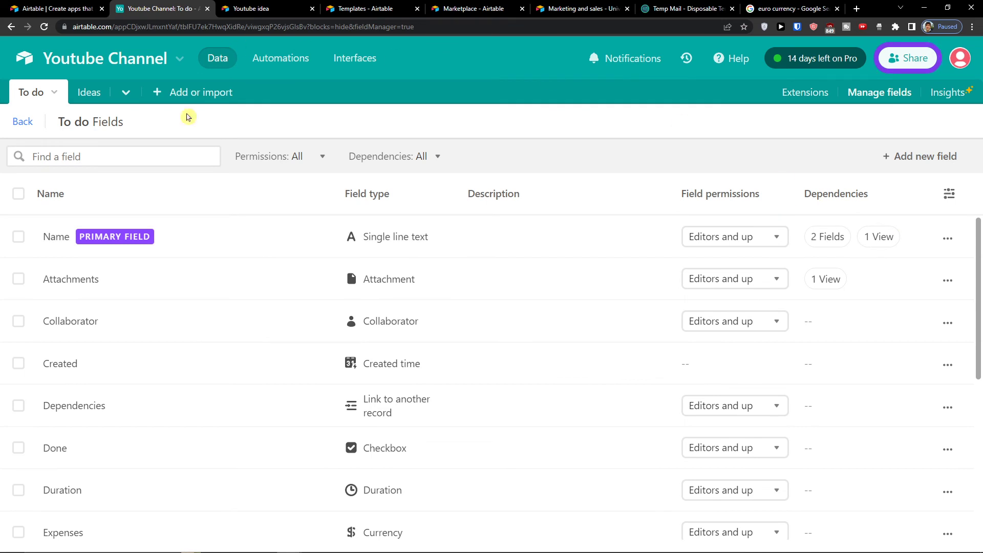
scroll(200, 226, down, 5)
scroll(206, 225, up, 5)
Step: Stop the running timer so Youtube Marketing Video's Duration logs 0:01
click(16, 28)
click(844, 182)
click(806, 92)
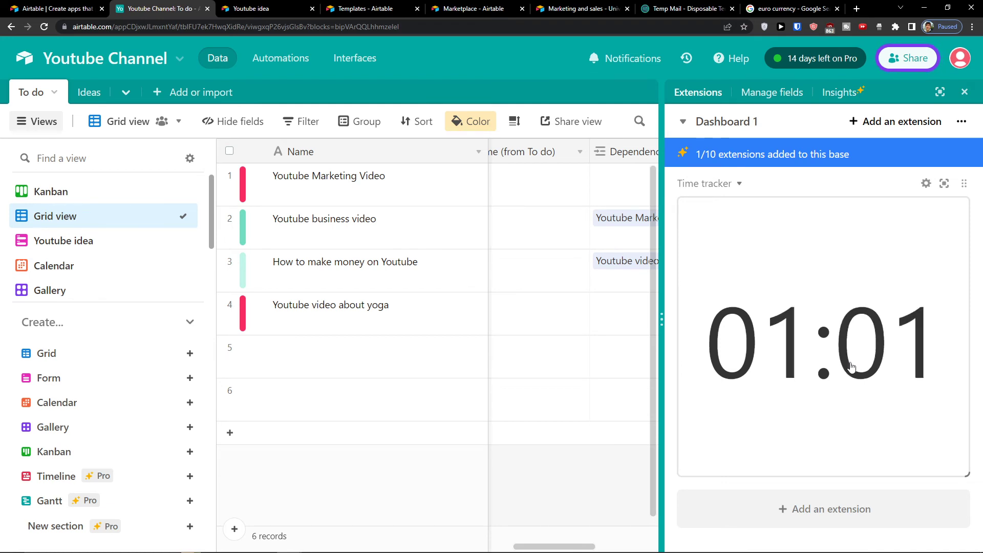
click(851, 366)
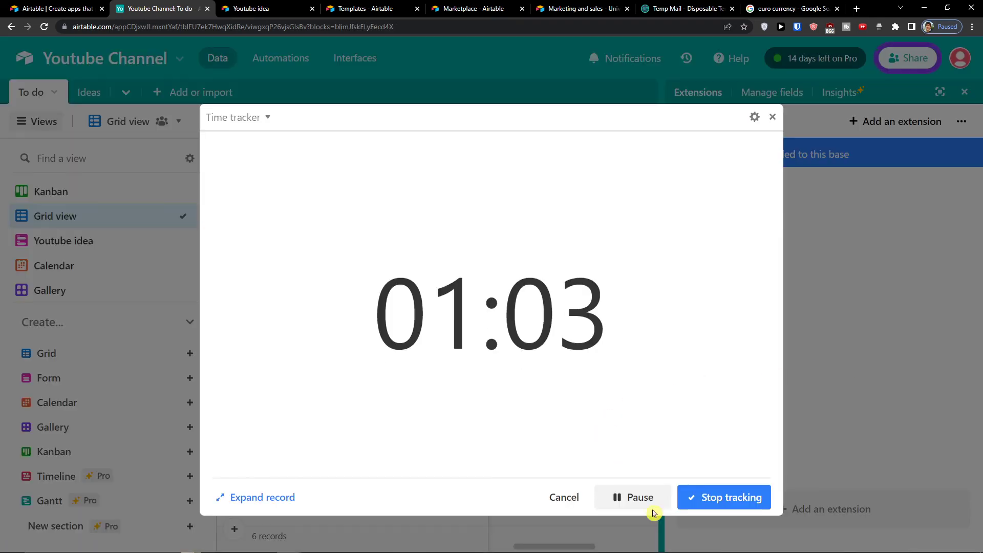
click(681, 499)
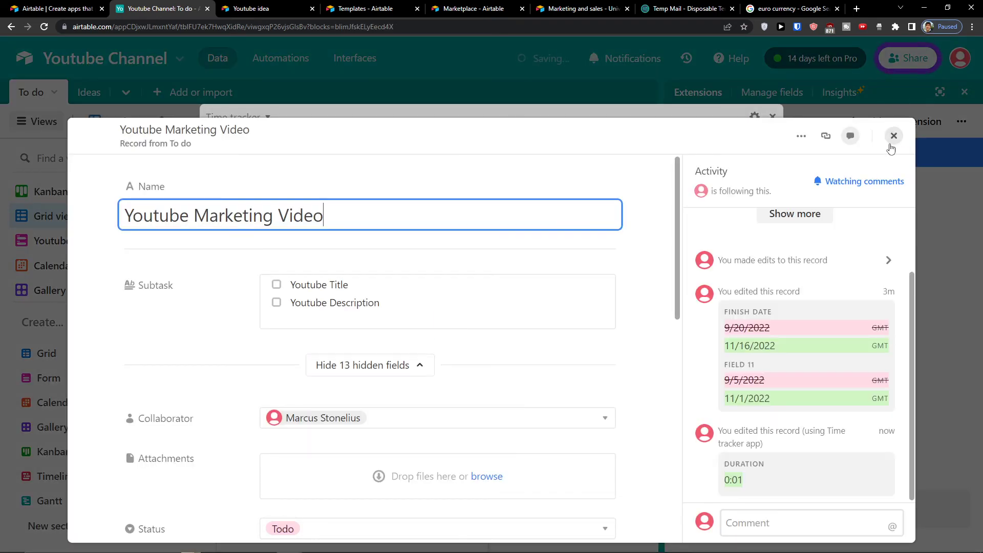
click(894, 136)
click(771, 117)
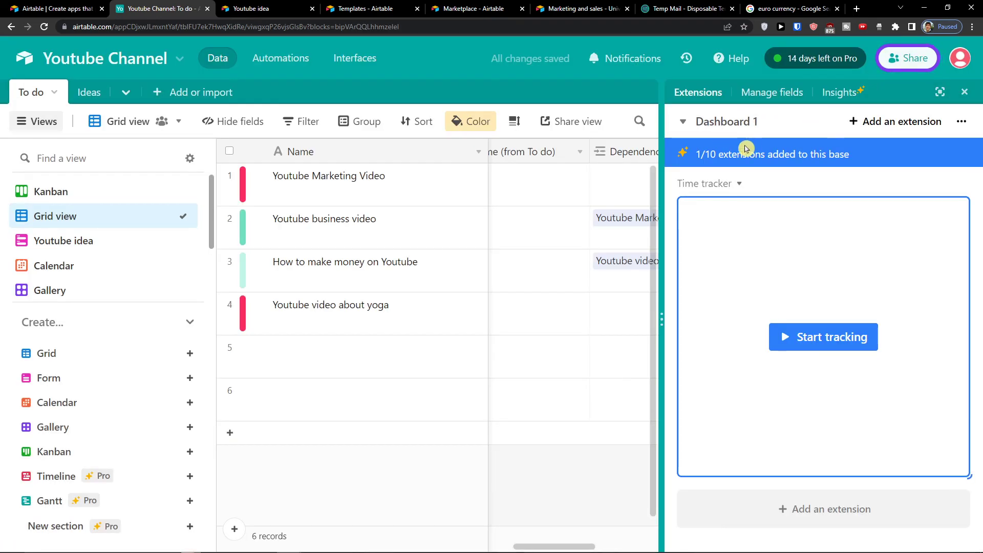
Step: Hide the extensions panel and open the base's Automations page
click(586, 302)
click(683, 122)
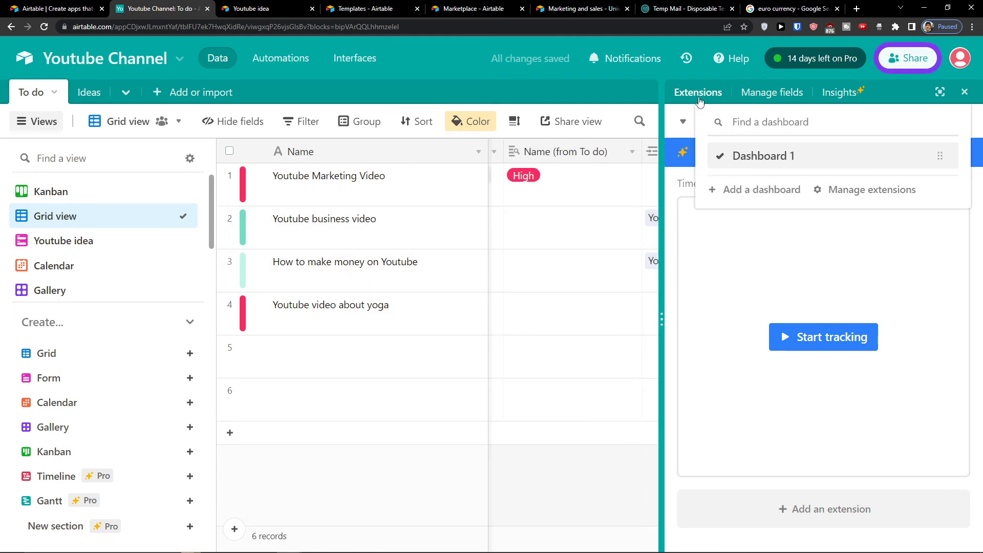
click(699, 100)
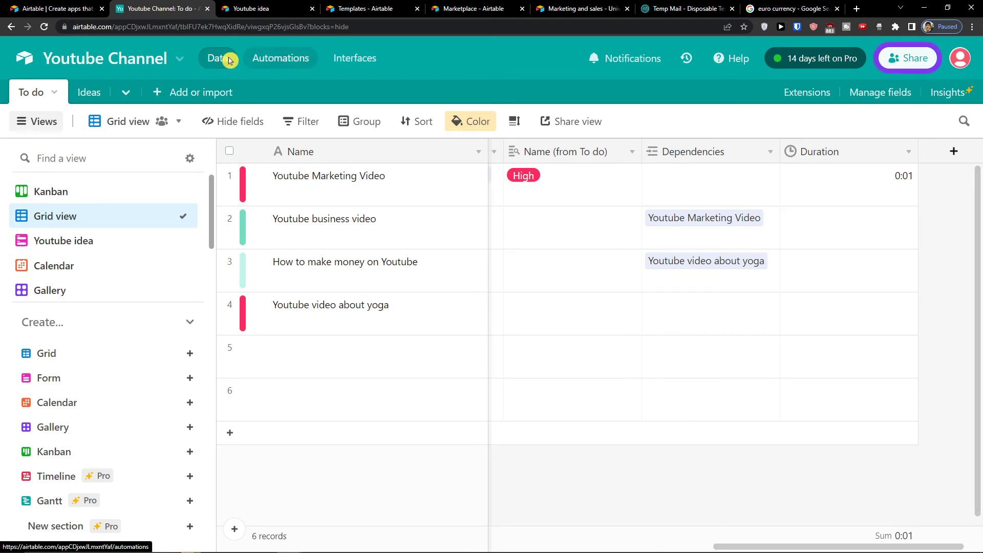
click(278, 64)
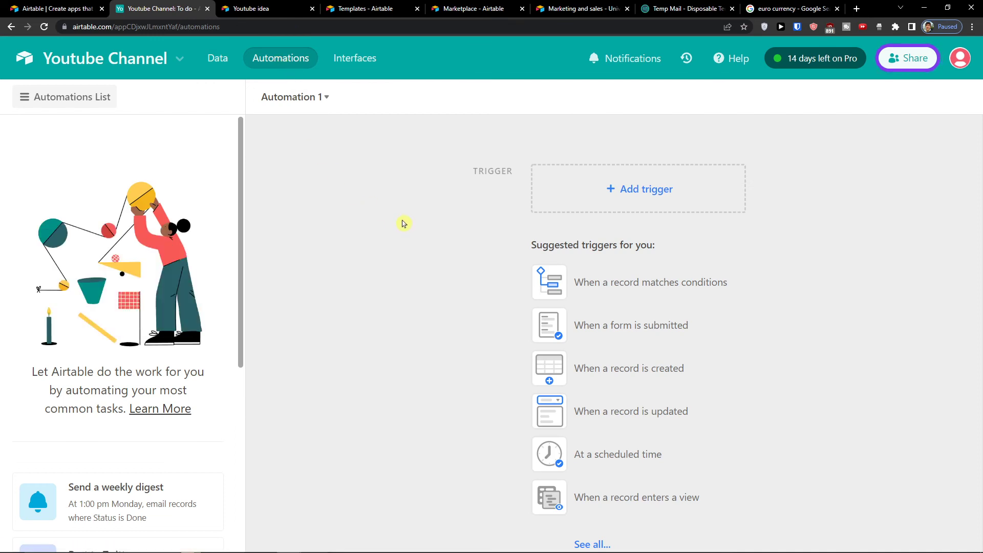
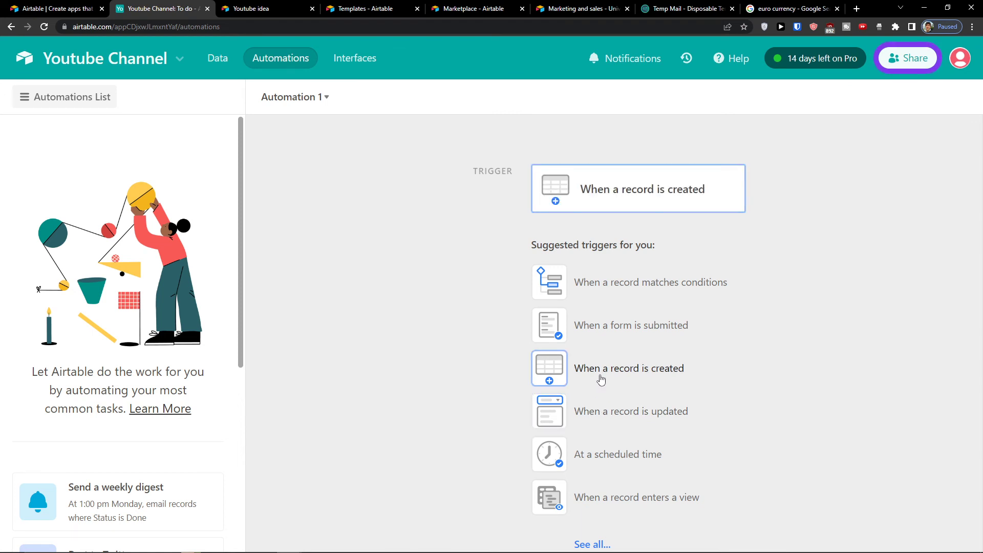
Step: Trigger Automation 1 on new records in the To do table and list the available actions
click(606, 379)
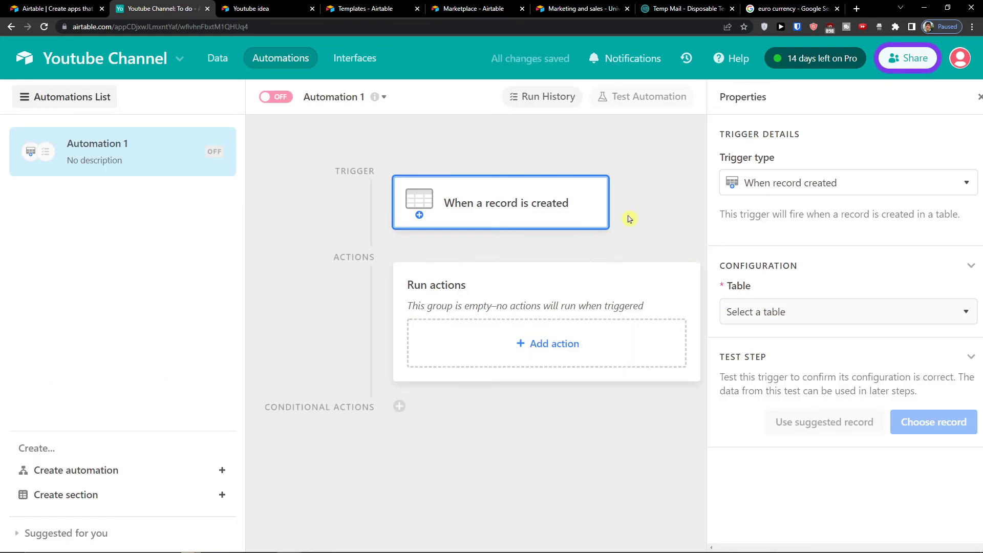
click(757, 313)
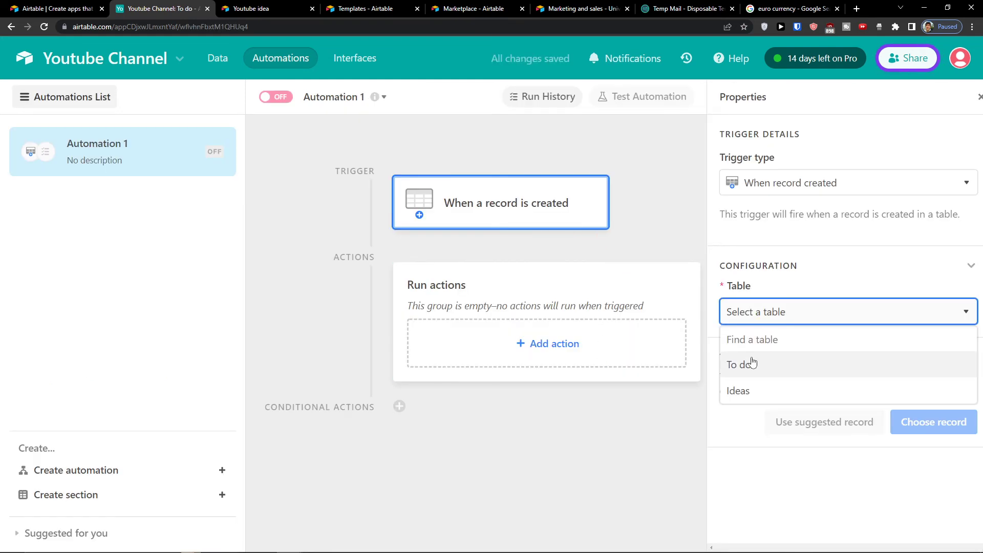
click(752, 364)
click(830, 486)
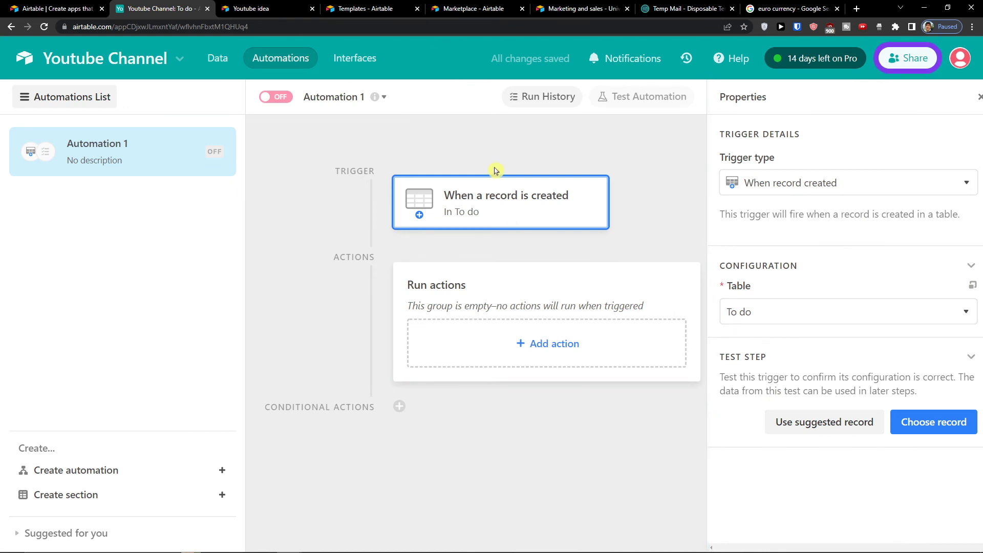
click(569, 343)
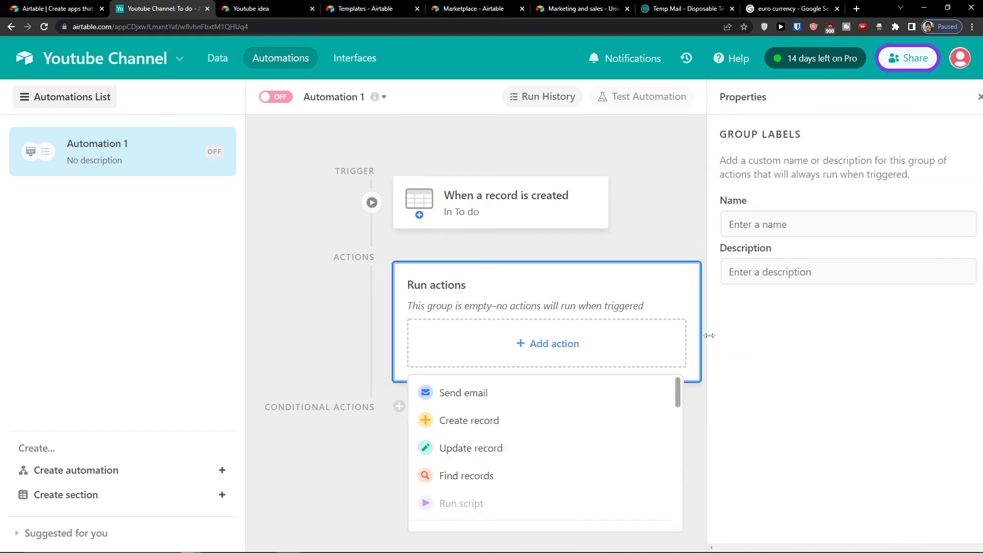
scroll(589, 422, down, 2)
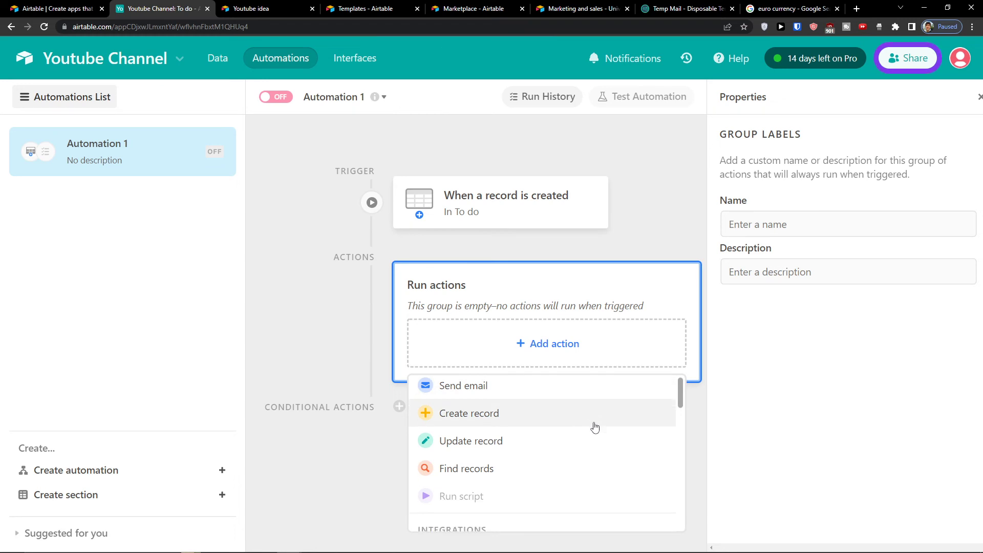
scroll(566, 415, up, 2)
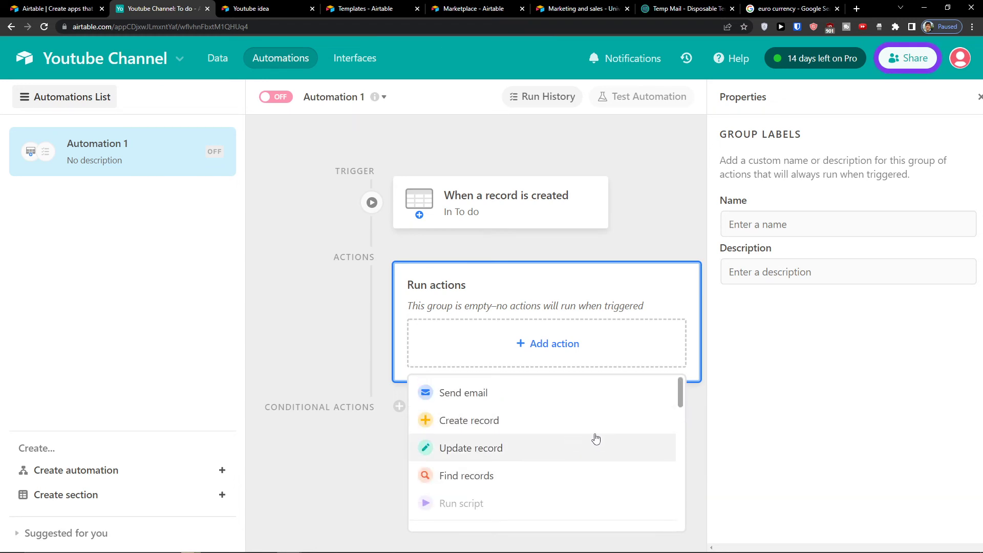
Step: Add an Update record action that targets the To do table
click(566, 435)
click(839, 324)
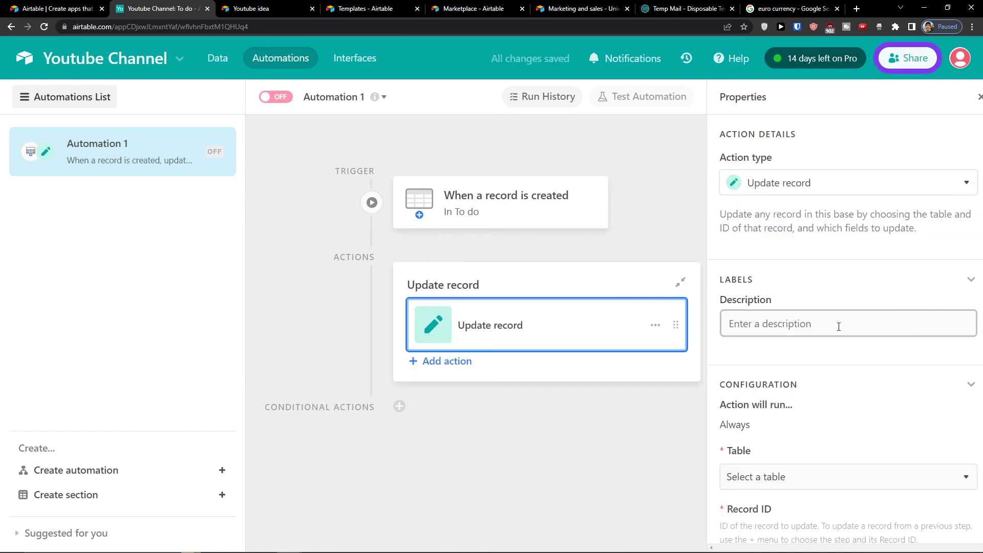
scroll(798, 391, down, 3)
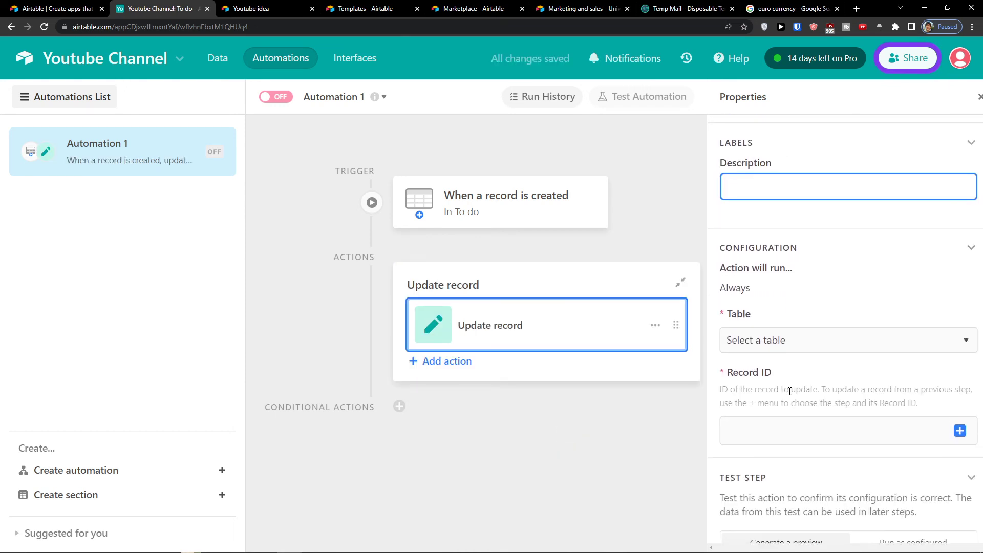
click(745, 342)
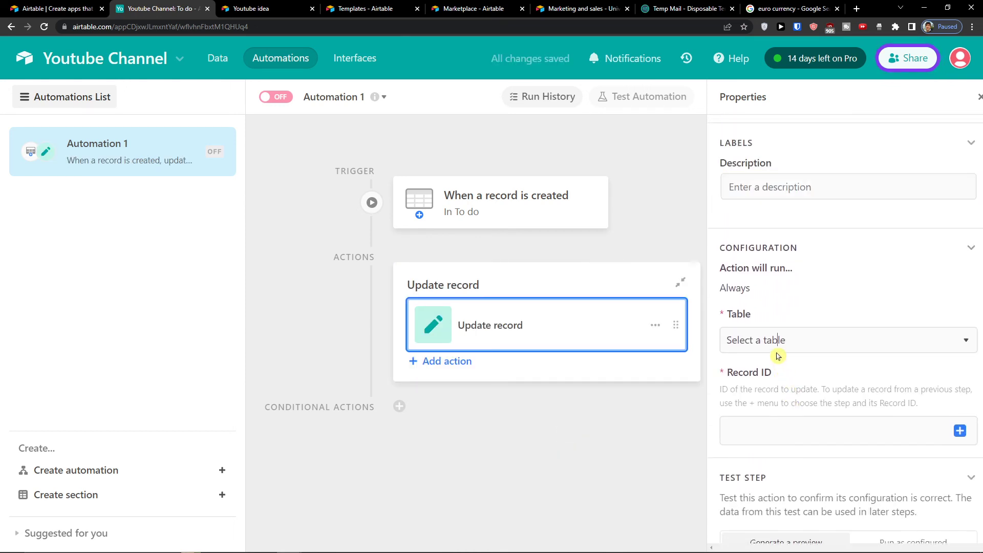
click(764, 397)
Step: Use the trigger record's Status value as the action's Record ID
click(763, 436)
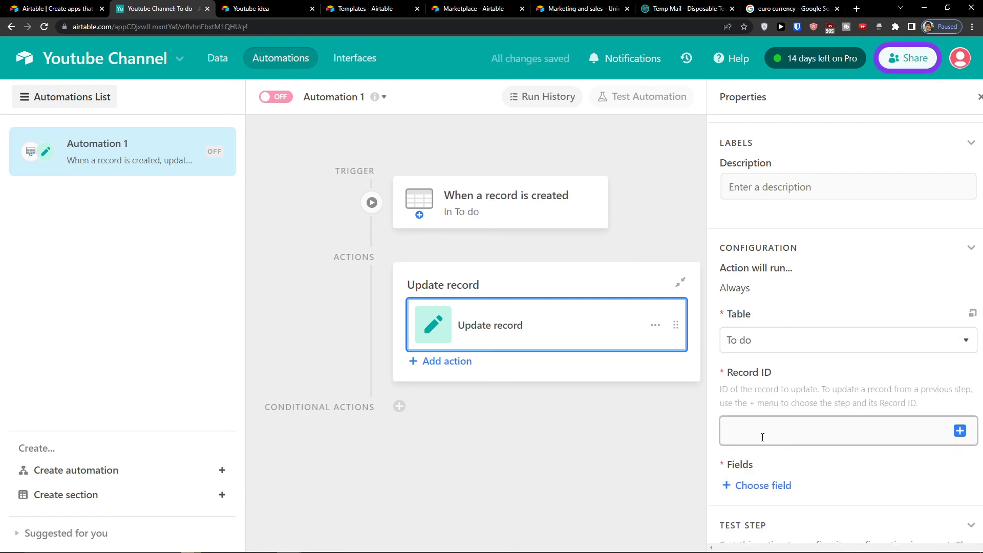
click(960, 431)
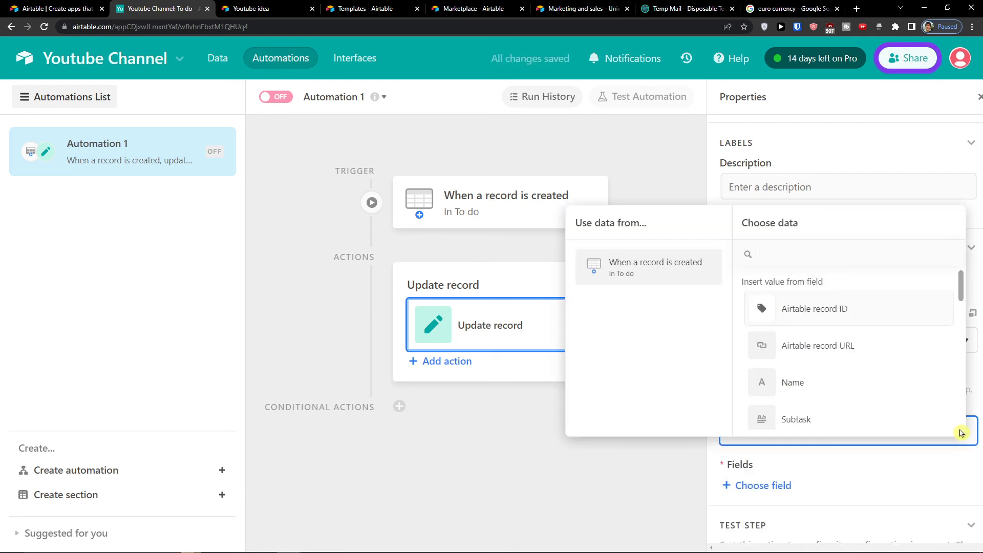
scroll(799, 372, down, 1)
scroll(799, 373, up, 1)
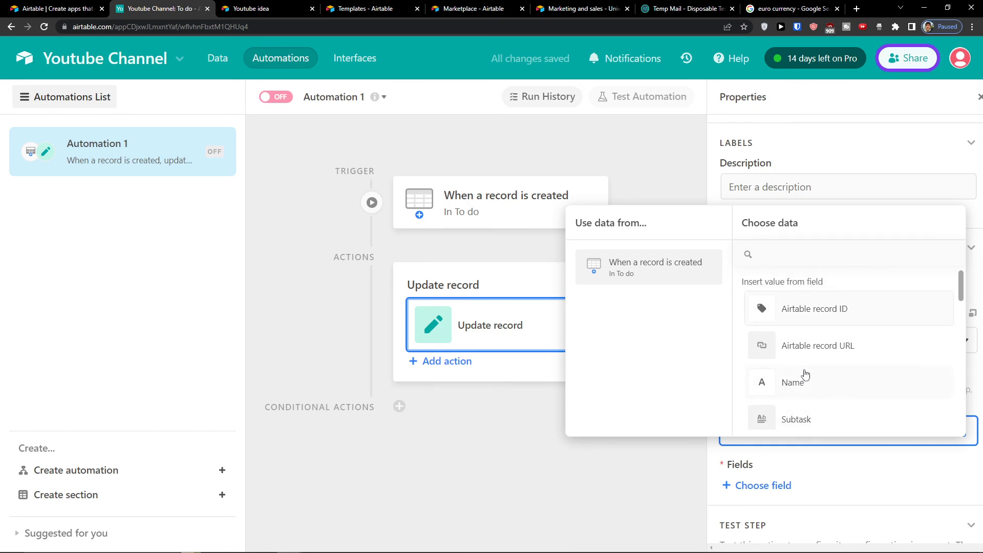
click(634, 466)
click(960, 433)
scroll(784, 366, down, 3)
scroll(827, 364, up, 1)
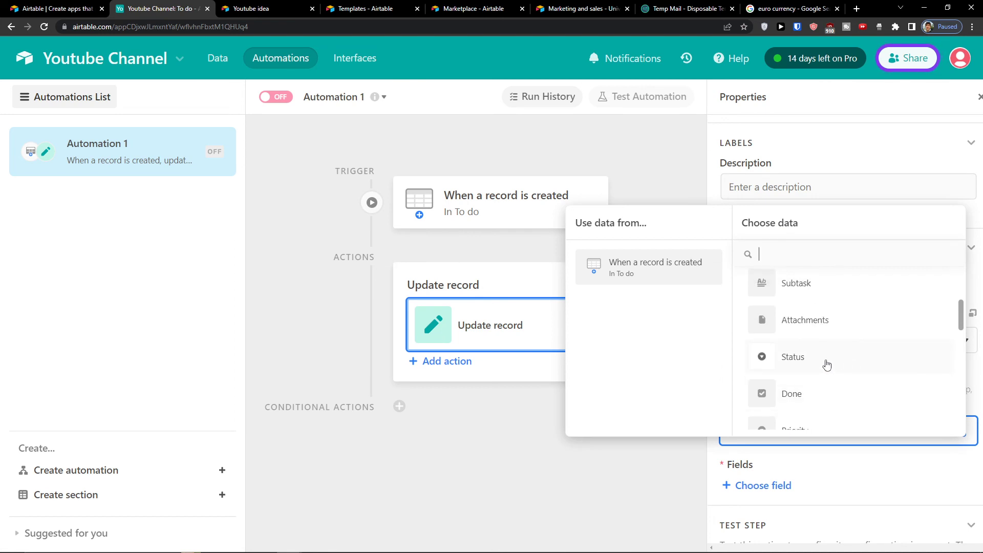
click(826, 358)
scroll(779, 428, down, 1)
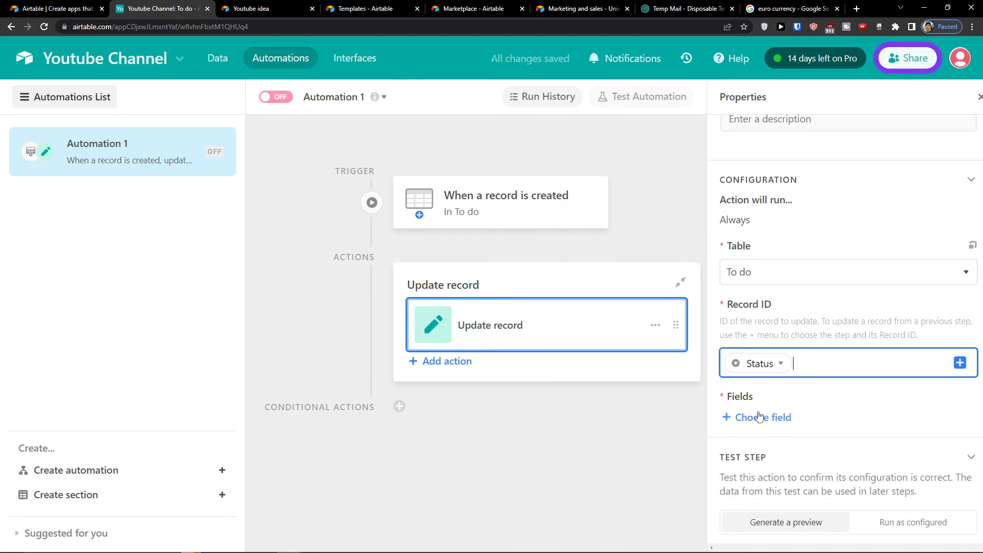
Step: Set the updated Status field to In progress and switch testing to run the action
click(755, 418)
click(779, 333)
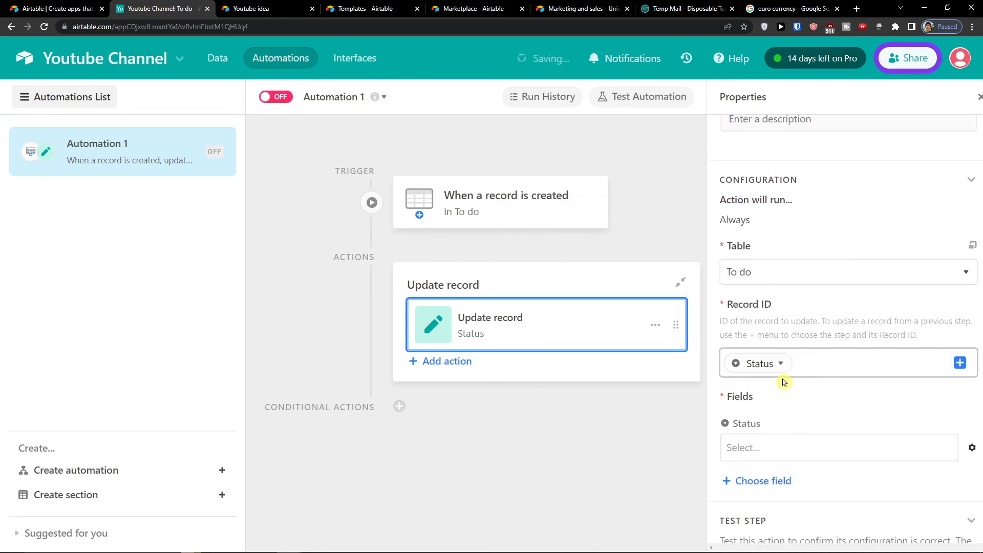
click(781, 448)
click(772, 391)
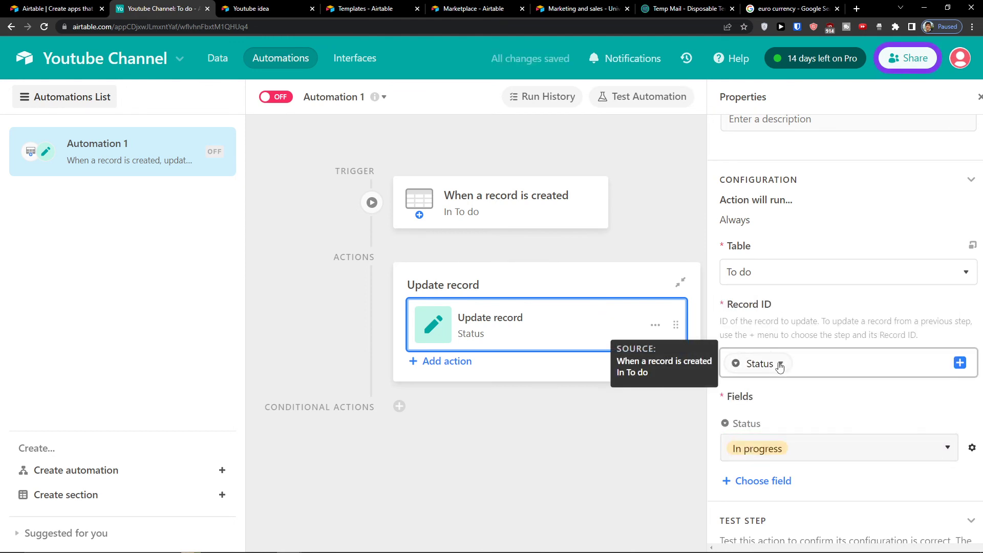
click(960, 362)
scroll(807, 345, down, 3)
scroll(808, 347, down, 4)
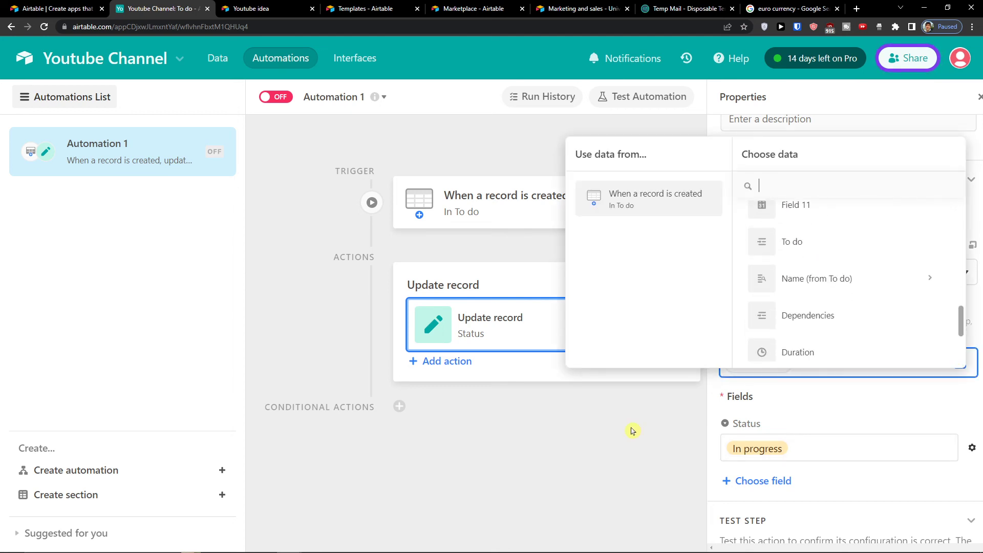
click(631, 430)
scroll(840, 392, down, 3)
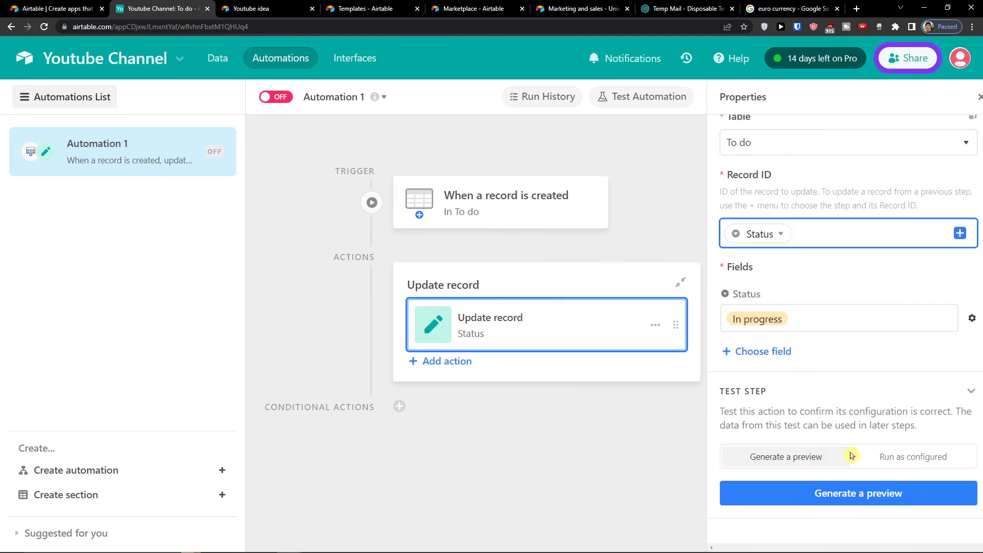
click(871, 457)
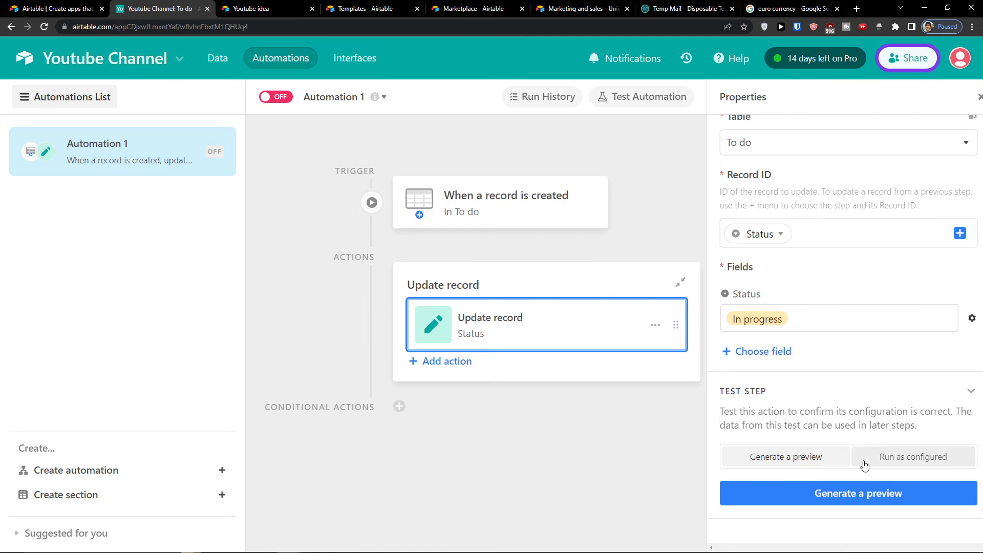
Step: Preview-test both steps with the Youtube Marketing Video record and change the Status value to Done
click(797, 460)
click(799, 494)
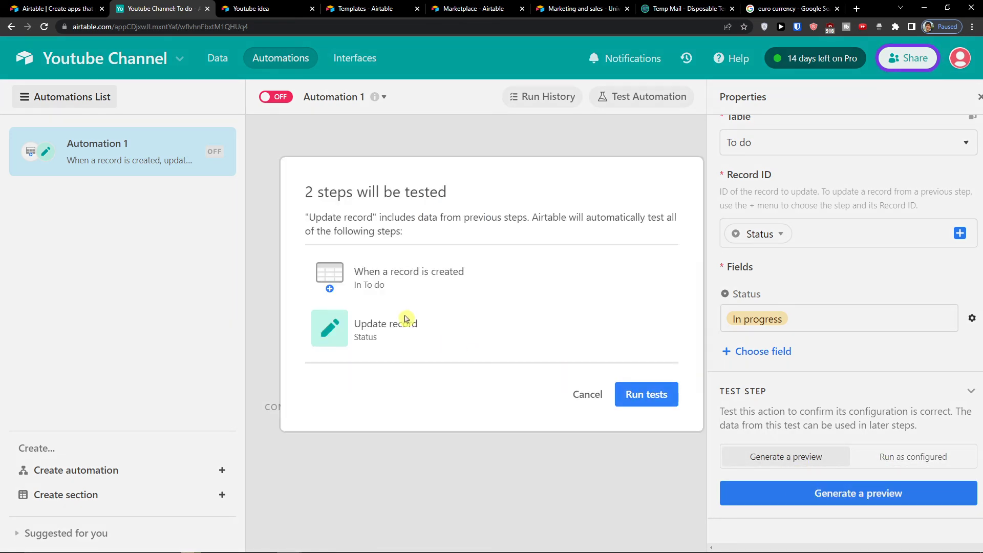
click(651, 401)
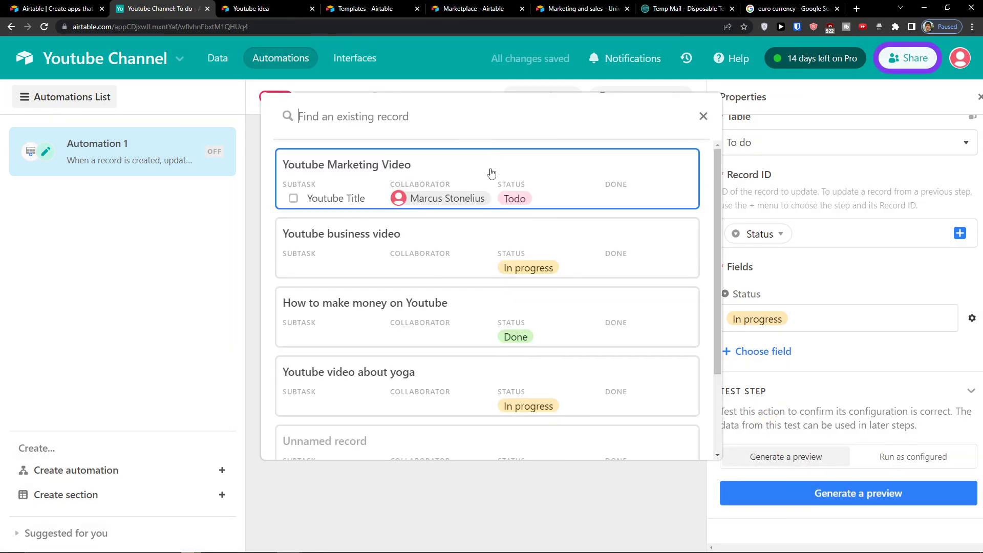
click(490, 169)
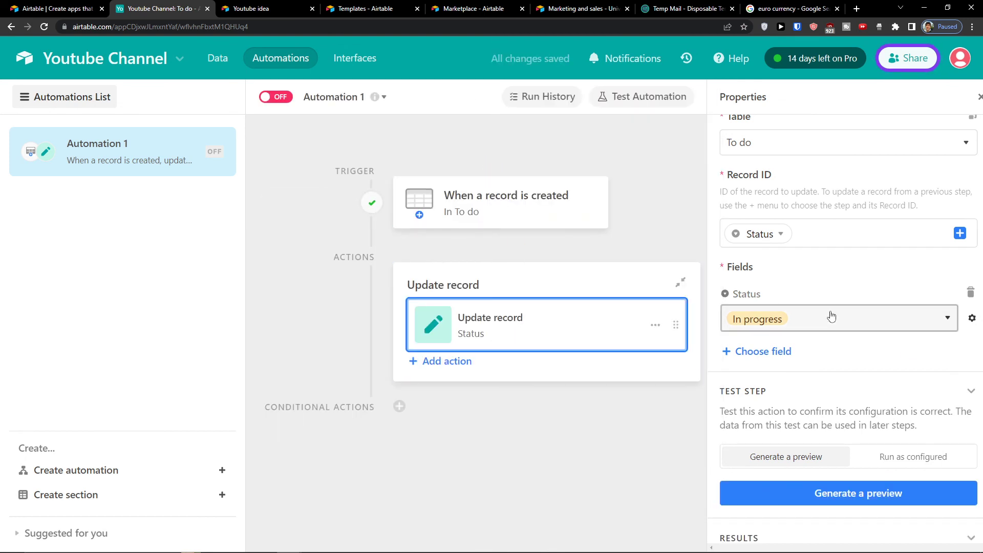
click(813, 489)
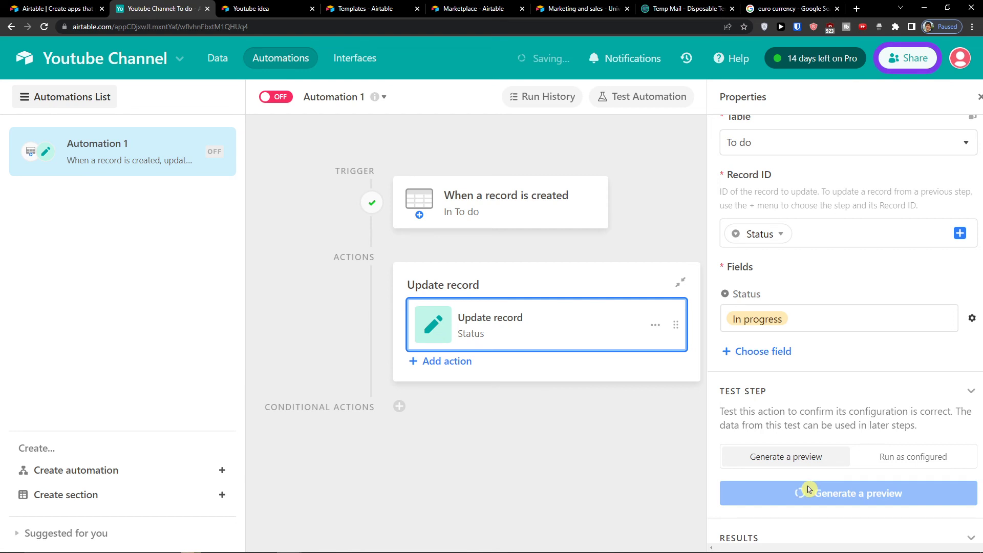
click(785, 327)
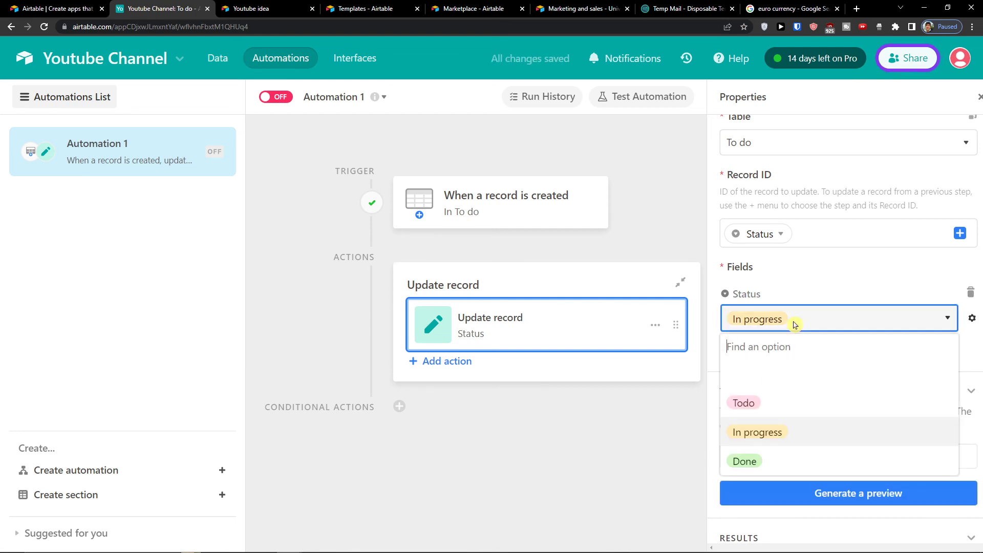
click(770, 466)
Step: Run a live test of the Update record action
click(881, 457)
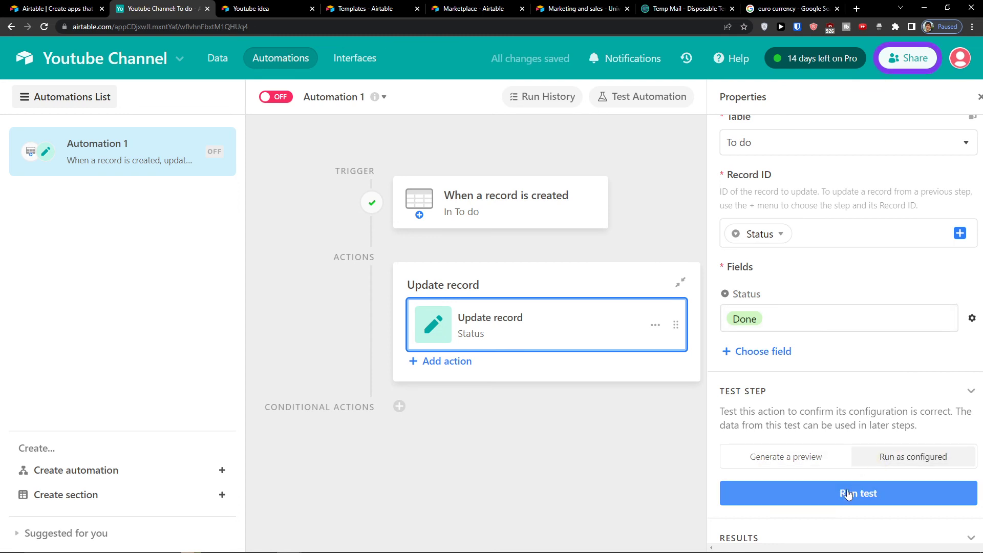
click(825, 492)
scroll(822, 461, down, 5)
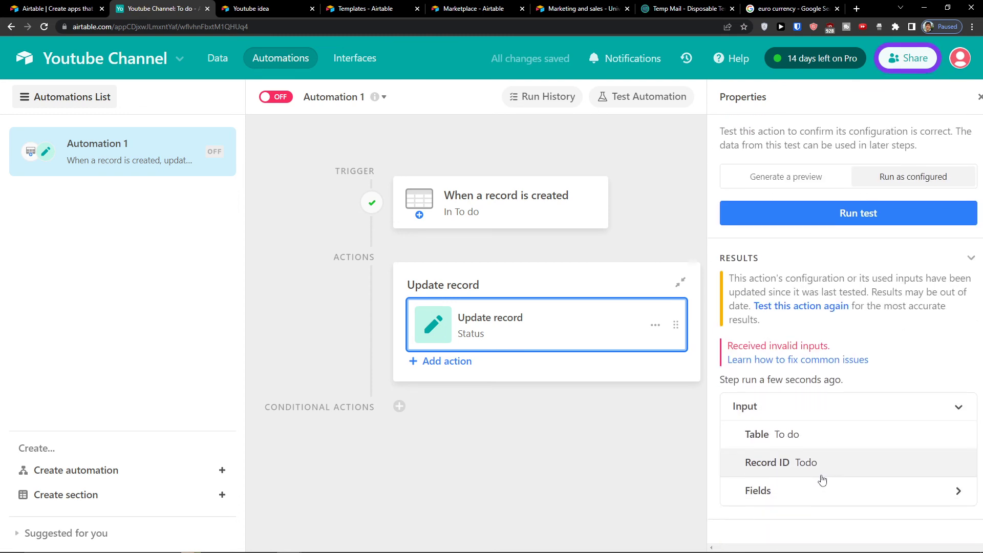
scroll(820, 480, up, 4)
click(820, 423)
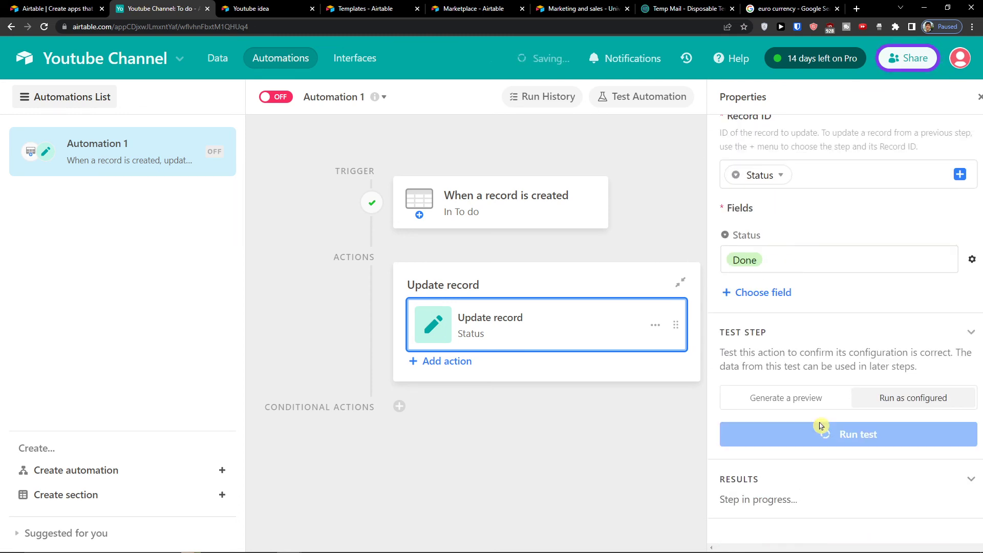
scroll(796, 461, down, 3)
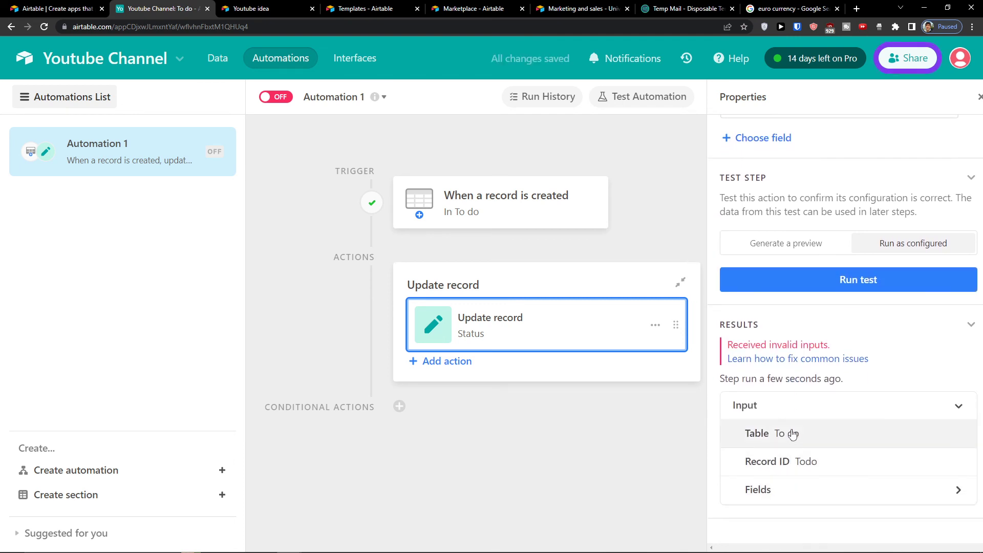
scroll(791, 461, up, 5)
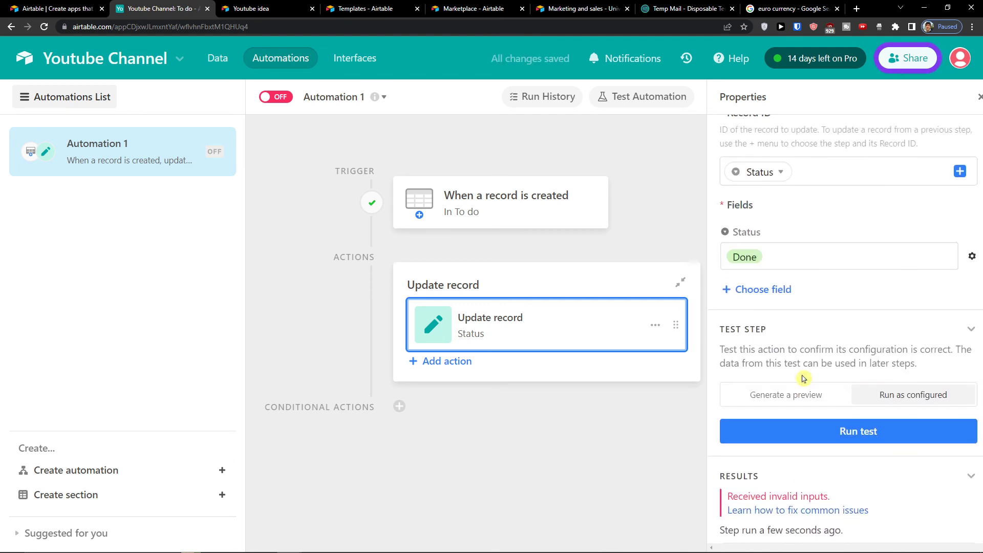
Step: Replace the Status token in Record ID with the triggering record's Airtable record ID
click(779, 293)
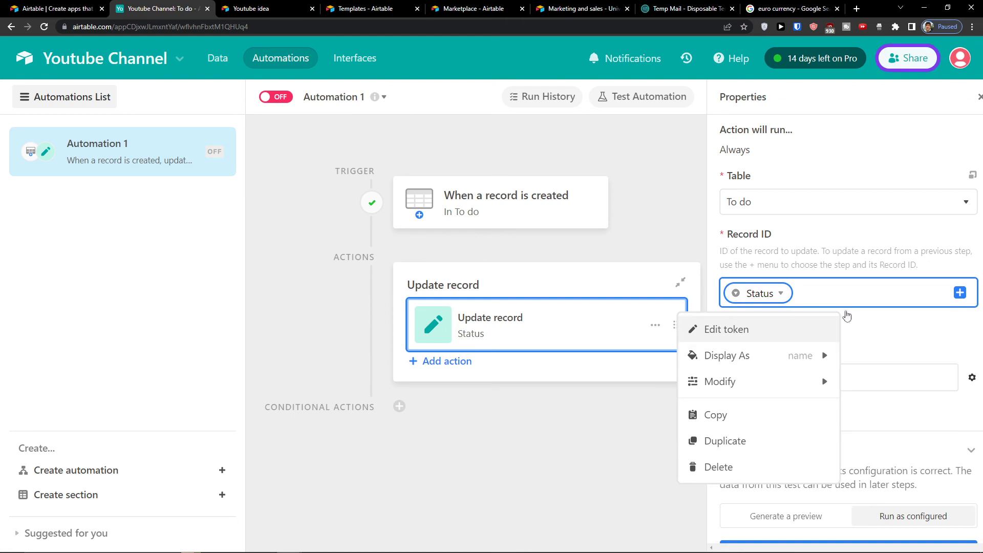
click(972, 299)
click(959, 293)
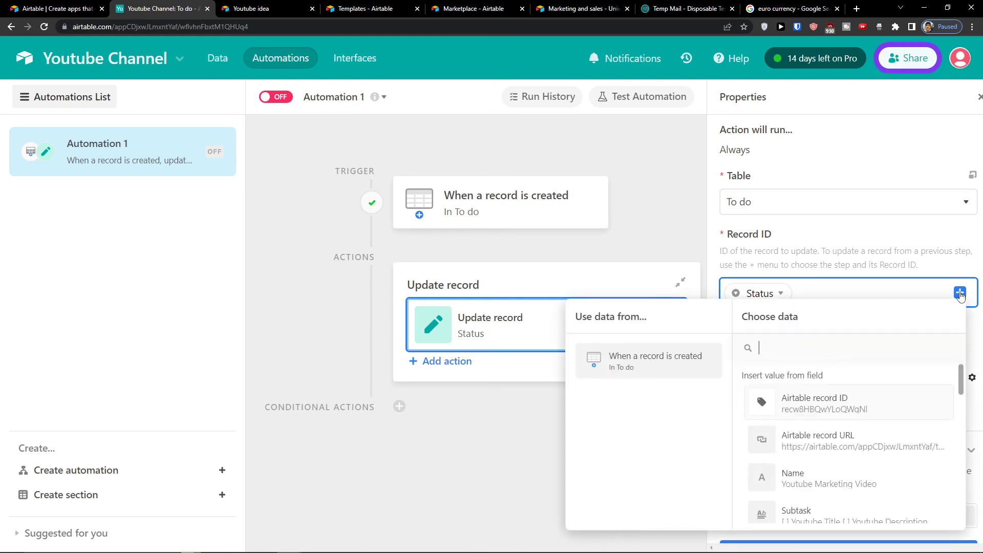
click(818, 408)
click(781, 295)
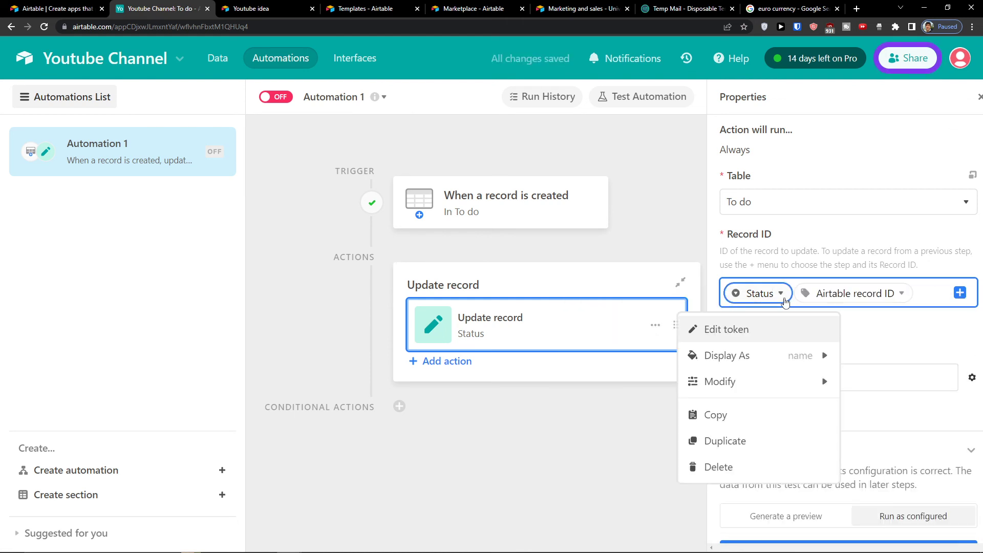
click(741, 466)
scroll(857, 383, down, 3)
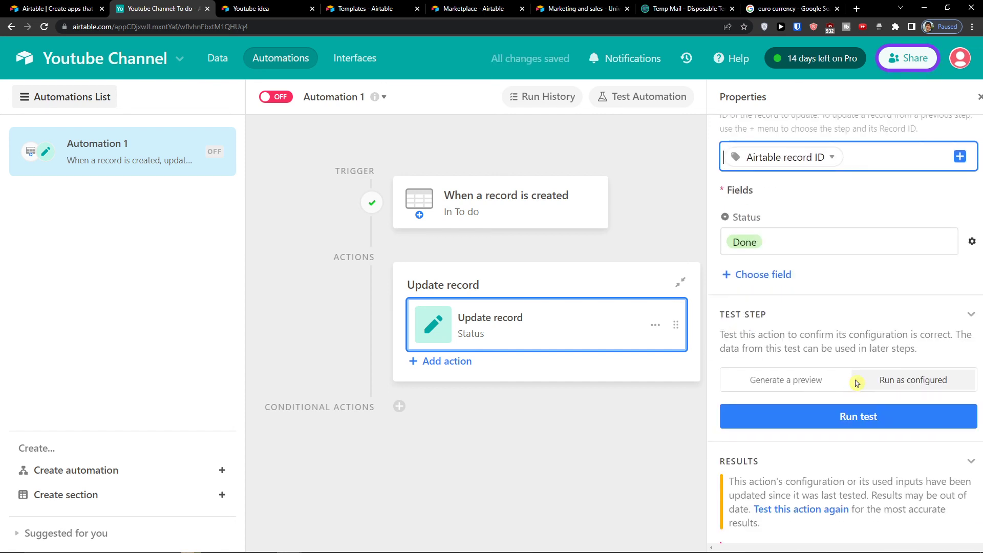
Step: Rerun the update test, check the record it marked Done, and close the results
click(855, 415)
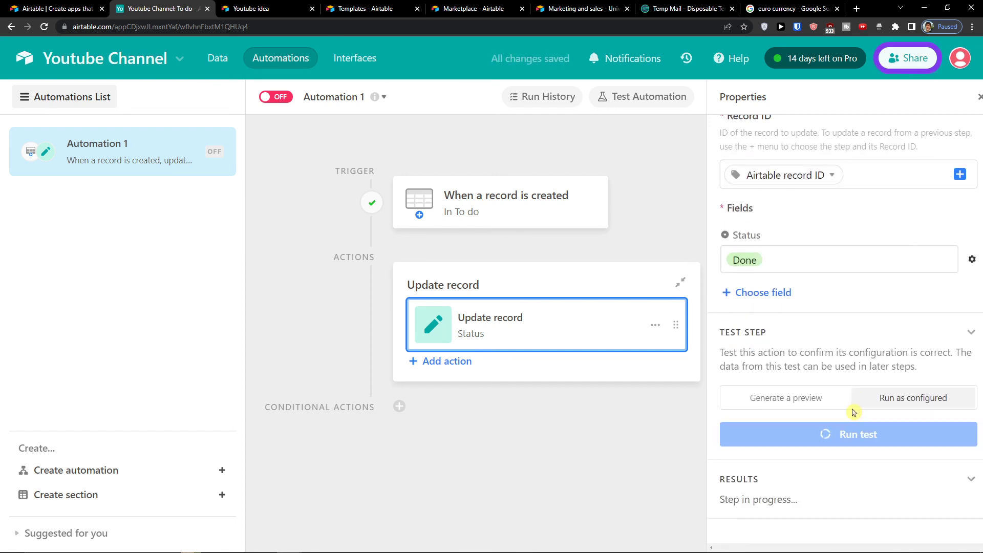
click(855, 424)
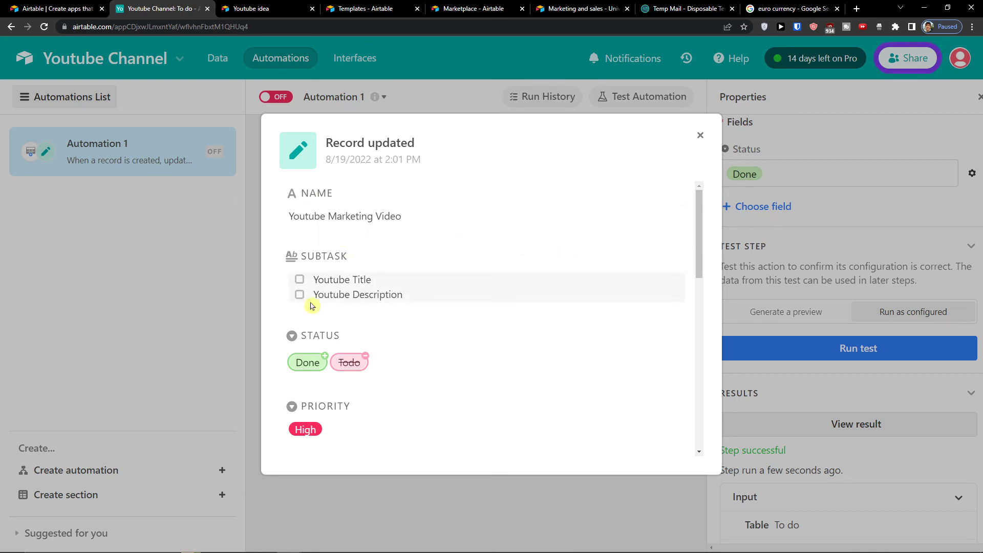
scroll(338, 331, down, 2)
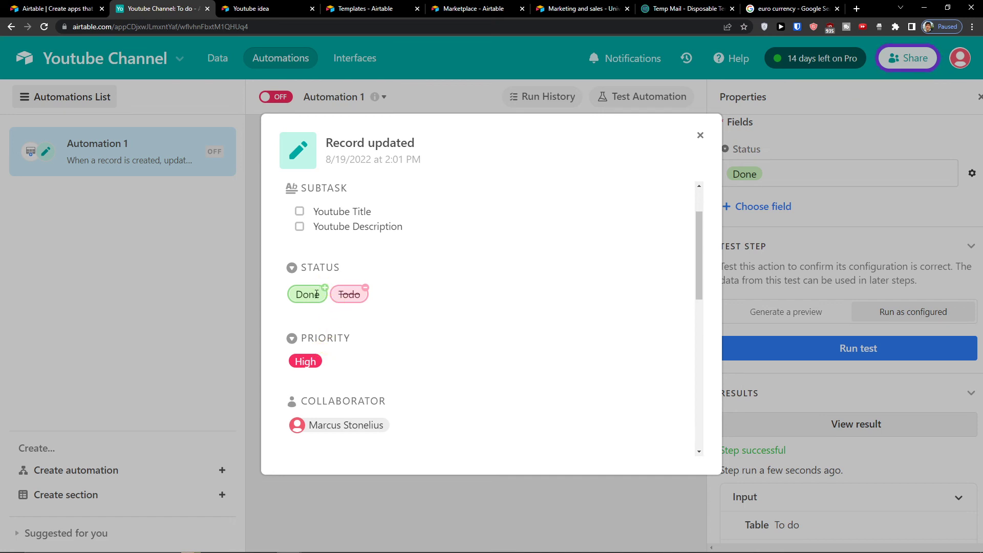
scroll(355, 297, down, 5)
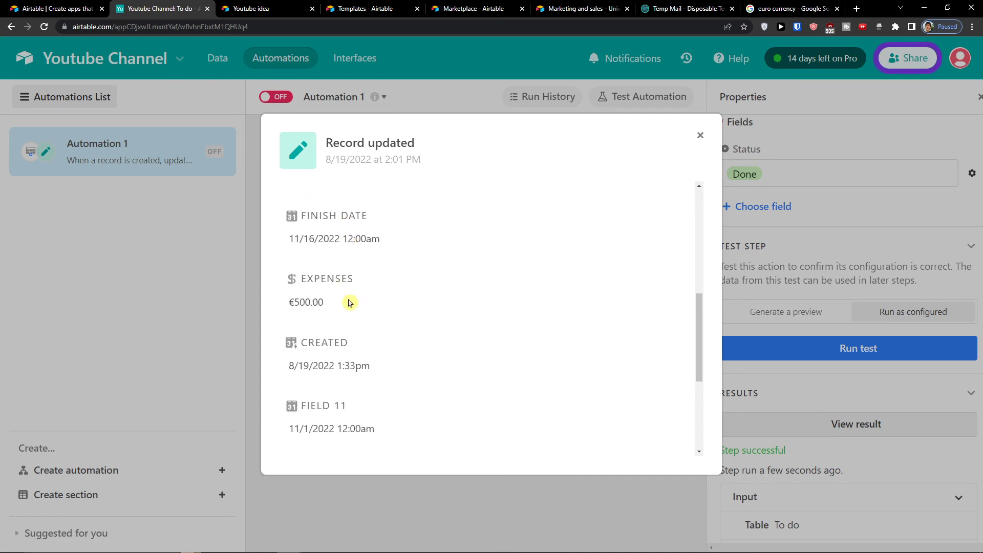
scroll(347, 304, down, 2)
click(699, 135)
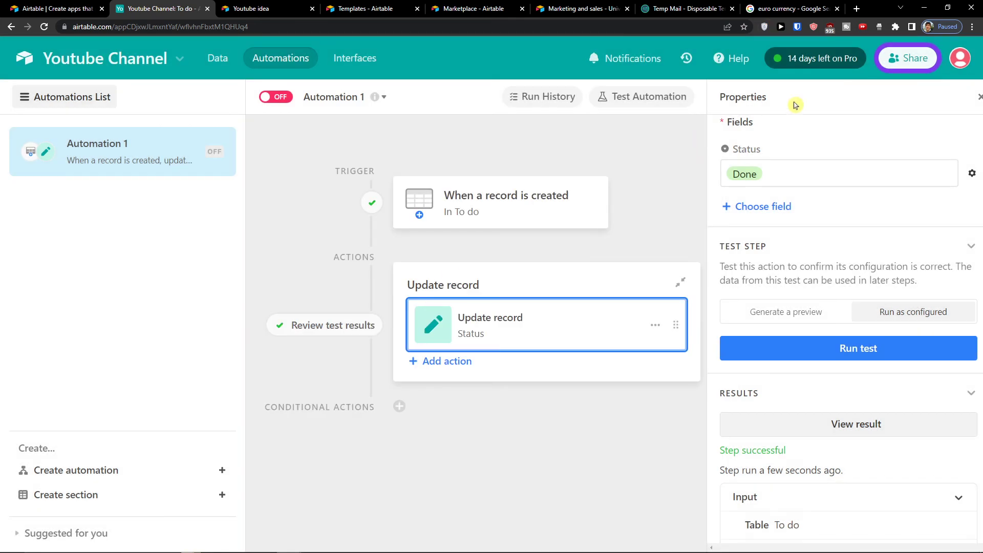
click(979, 97)
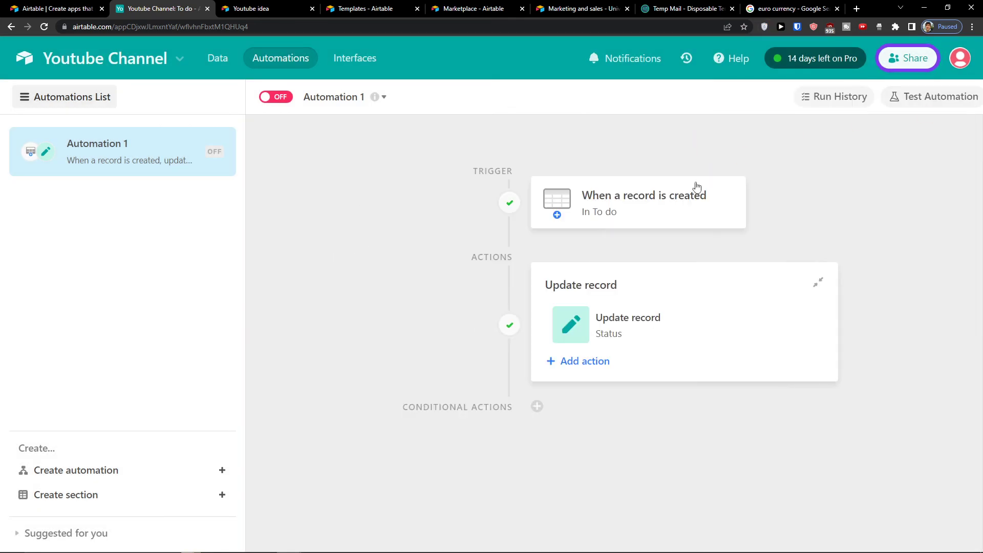
Step: Change the trigger to 'When a record is updated' on the To do table
click(612, 205)
click(816, 184)
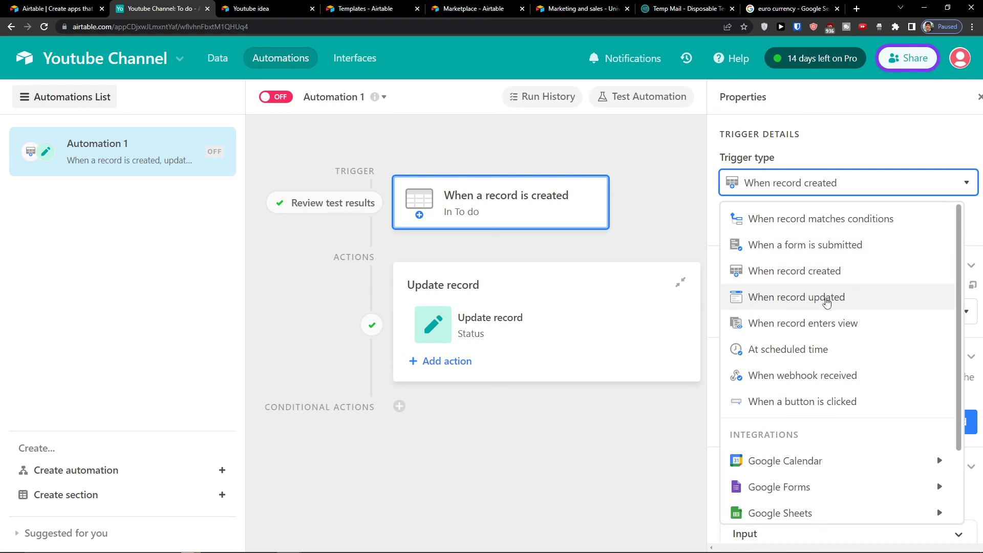
click(826, 302)
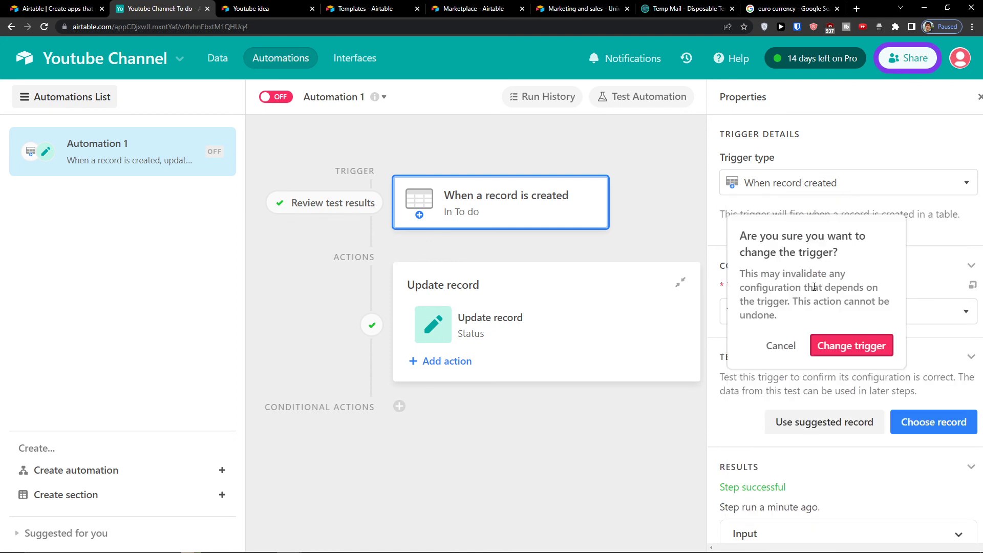
click(836, 338)
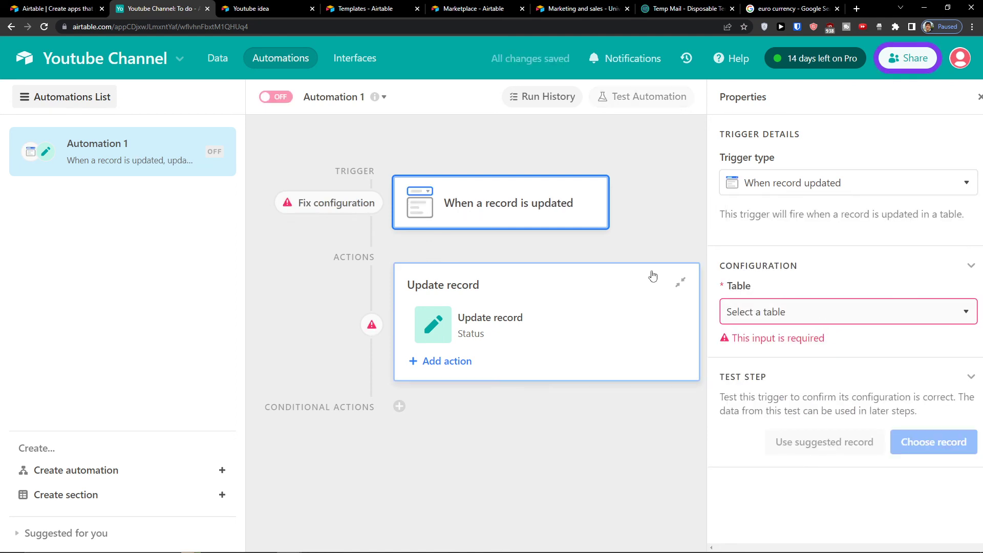
click(789, 307)
click(763, 365)
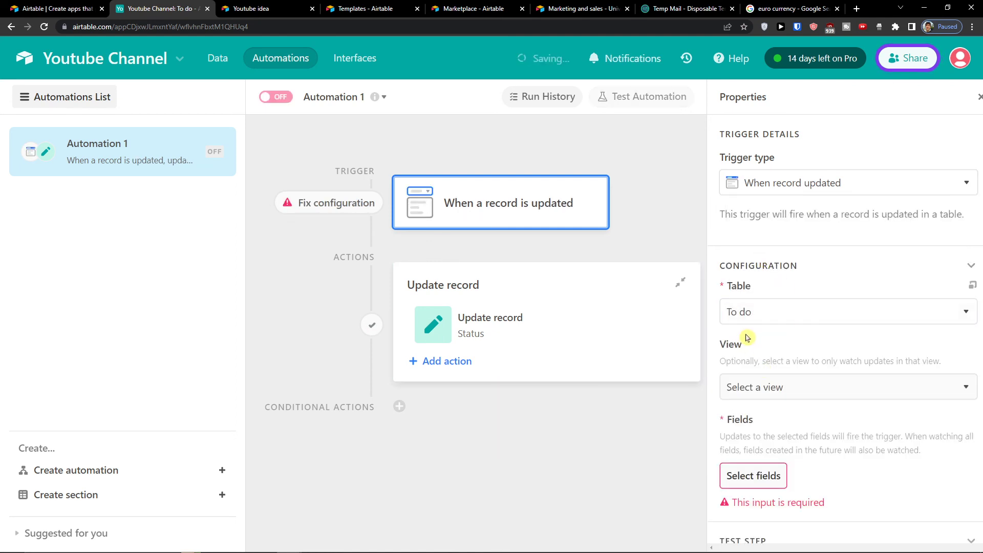
Step: Switch the Update record action to Send an email
click(558, 317)
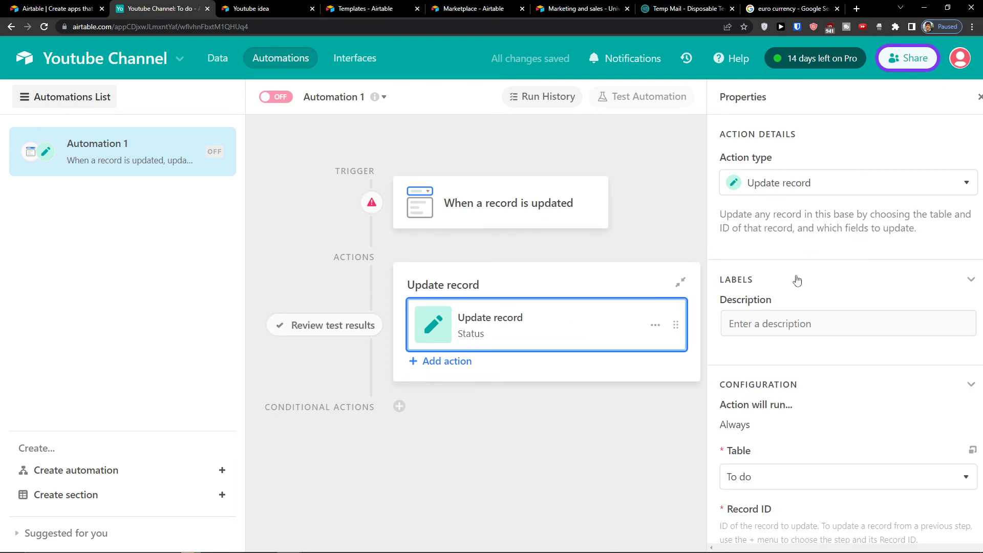
click(775, 183)
click(806, 223)
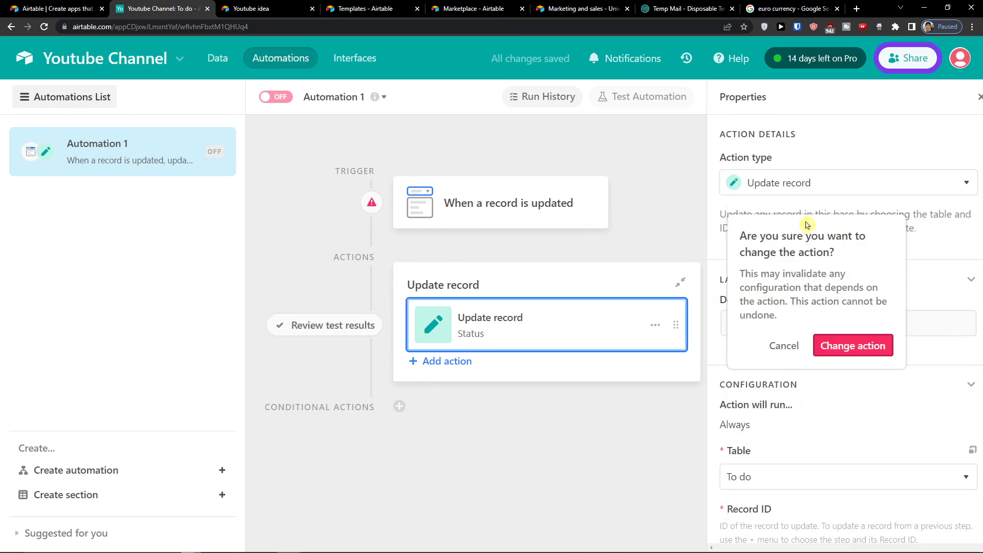
click(834, 347)
Step: Limit the trigger to Grid view and watch only the Status field
click(513, 222)
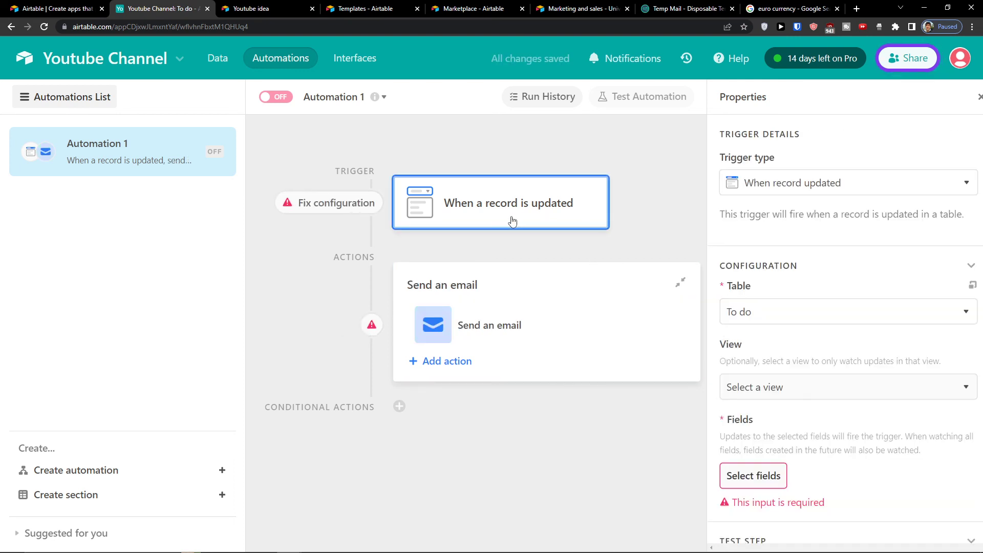
scroll(773, 293, down, 1)
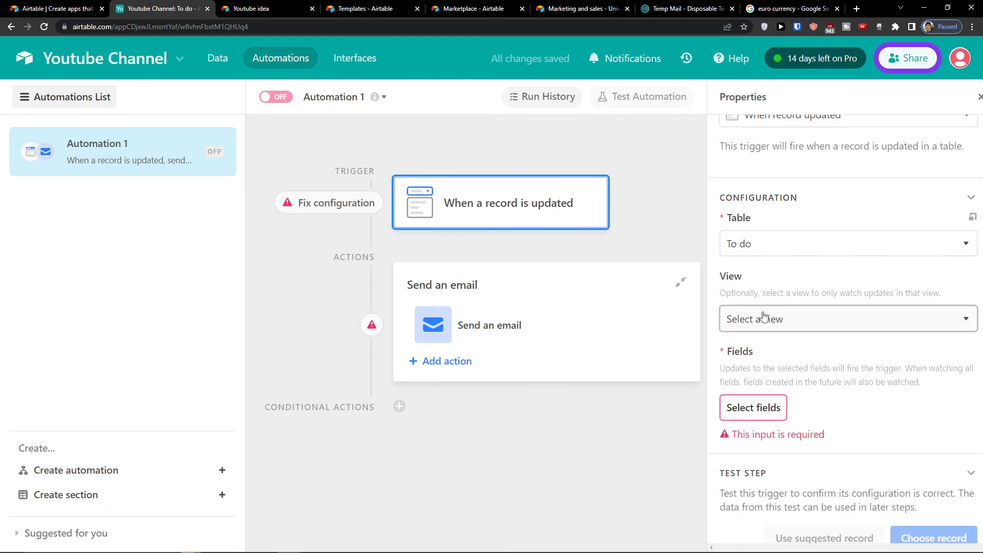
click(763, 318)
click(755, 423)
click(752, 406)
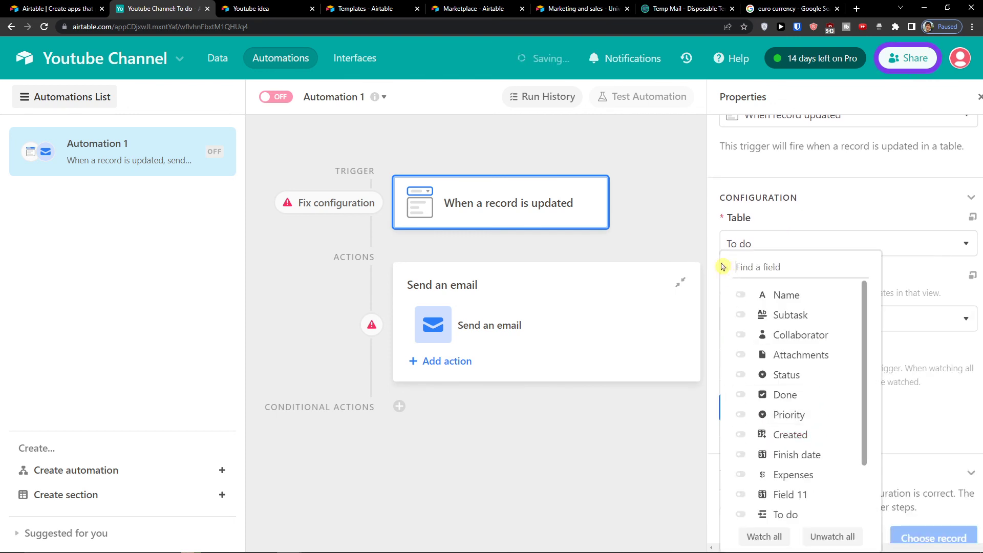
click(743, 375)
click(679, 410)
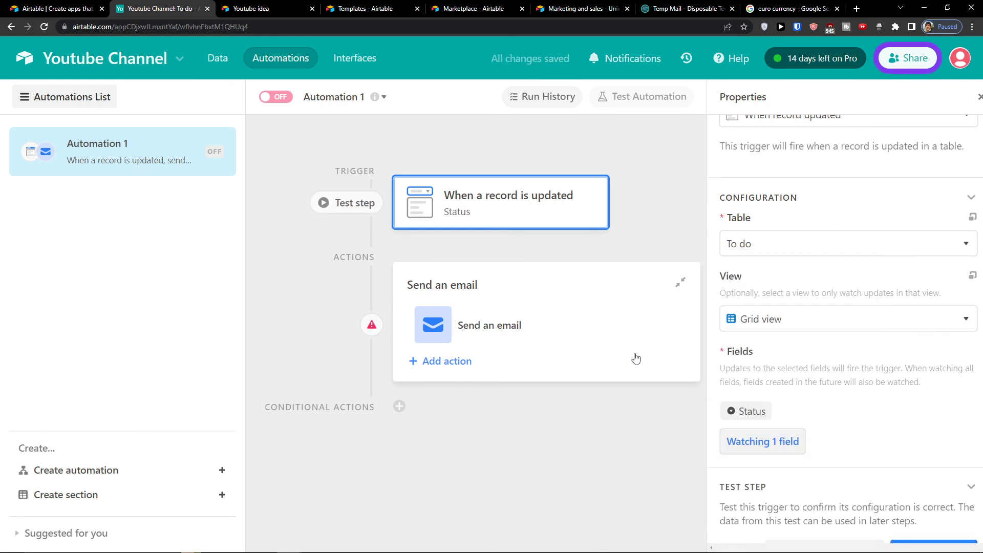
Step: Look over the Send an email action's recipient field, then bring up the trigger type choices
click(584, 318)
click(544, 210)
scroll(792, 326, down, 1)
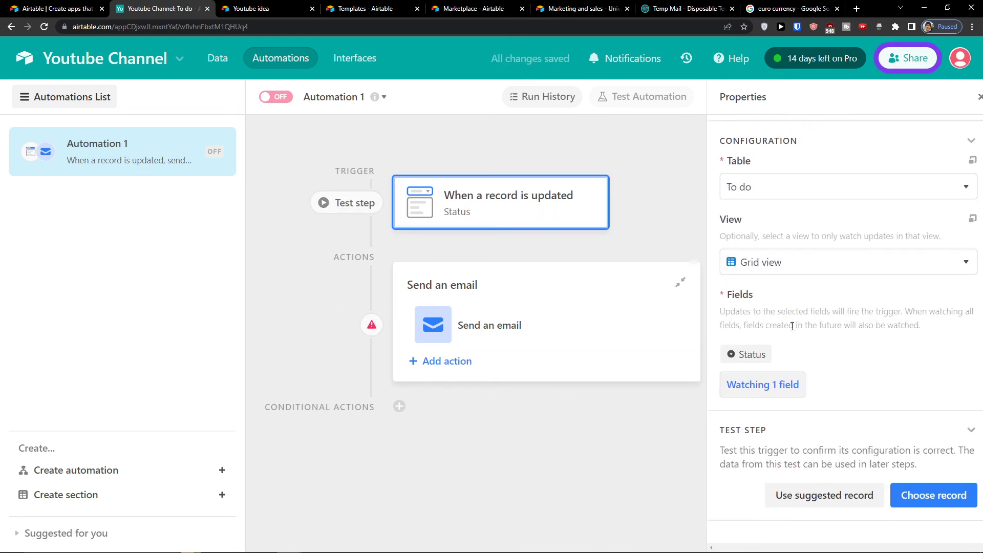
click(542, 336)
click(744, 335)
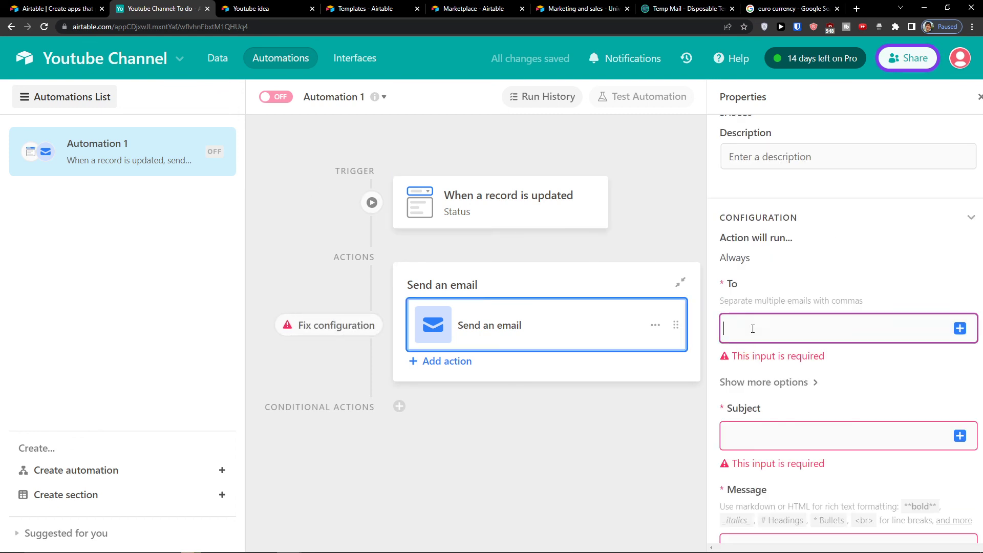
scroll(744, 366, down, 3)
scroll(745, 365, down, 5)
scroll(747, 366, up, 8)
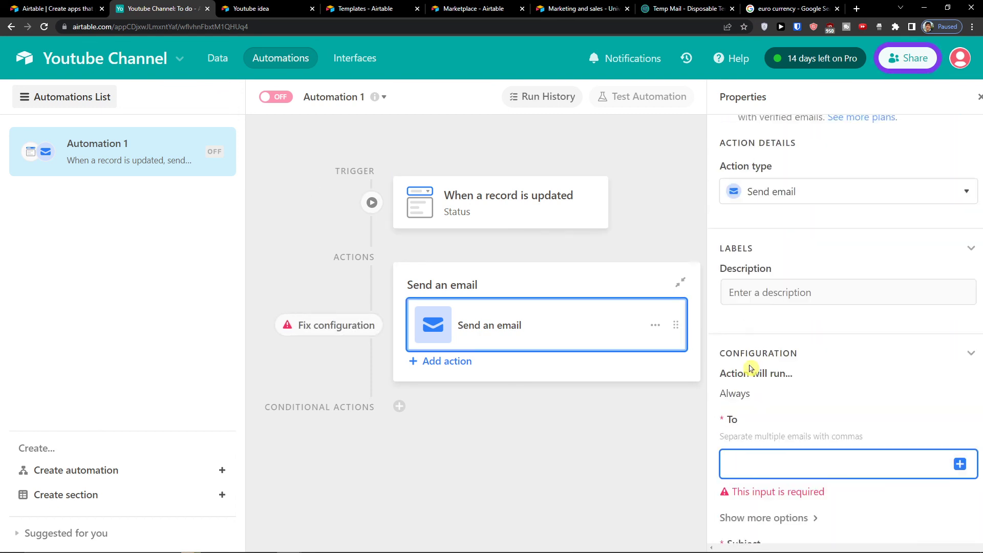
scroll(750, 368, up, 2)
click(478, 210)
click(770, 184)
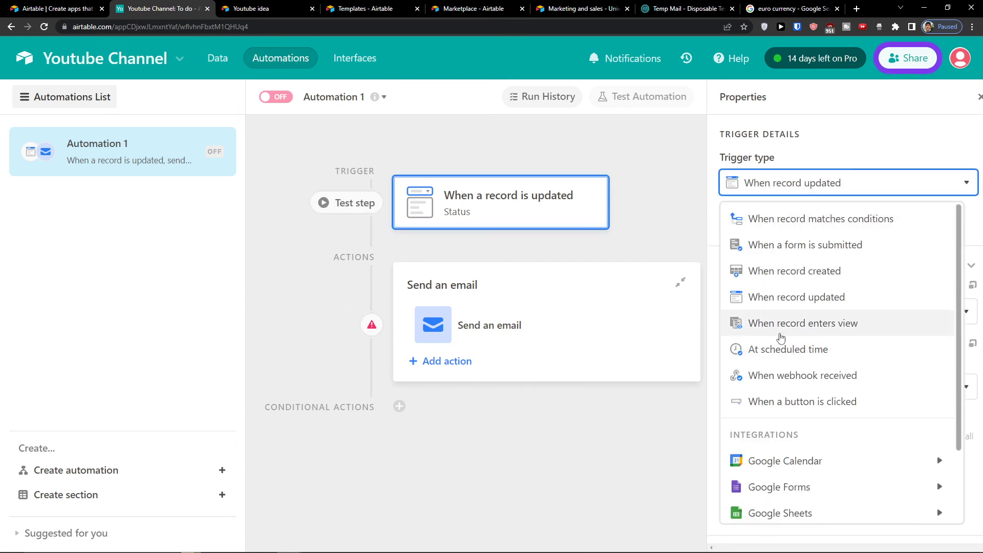
Step: Switch the trigger to 'When a form is submitted' for the To do table's Youtube idea form
scroll(781, 307, down, 1)
scroll(779, 343, up, 1)
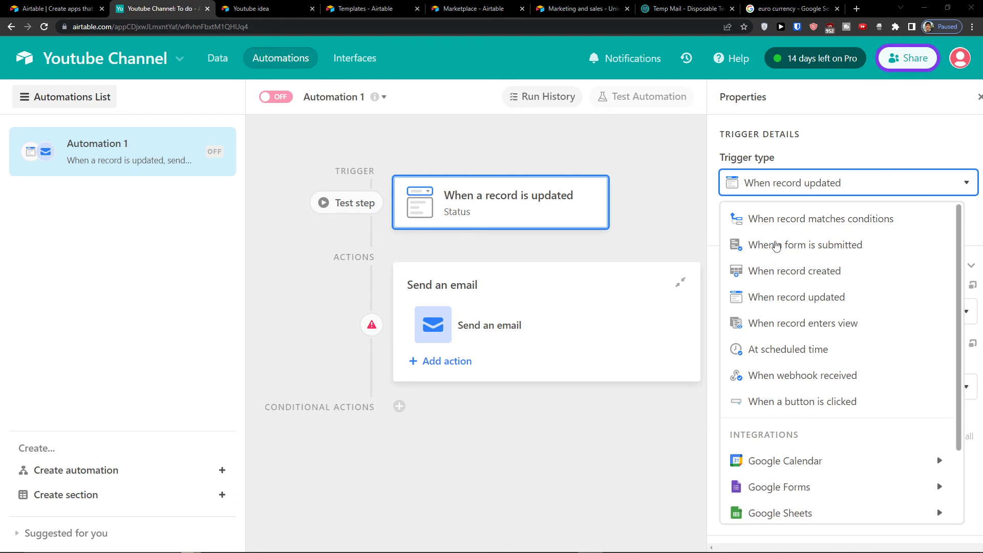
click(778, 249)
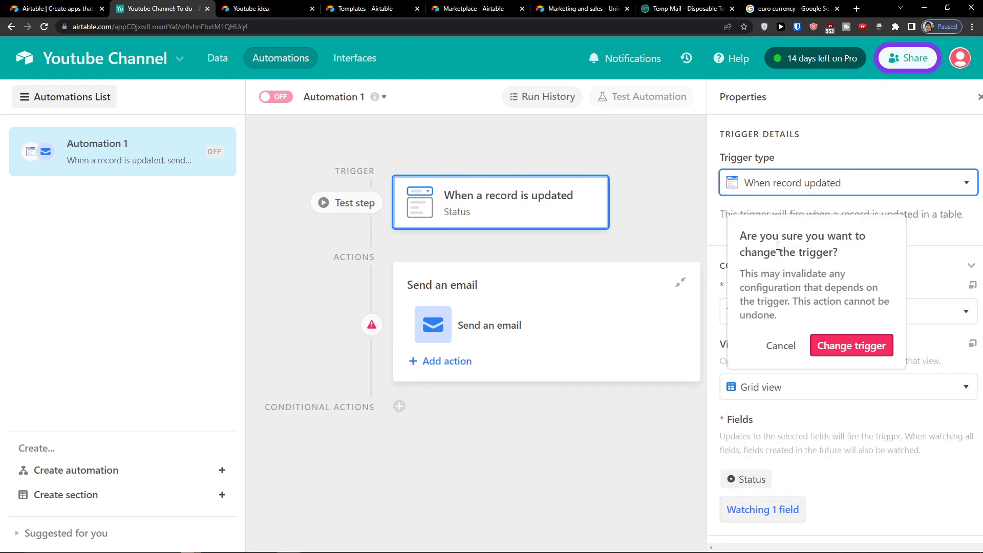
click(840, 348)
click(783, 326)
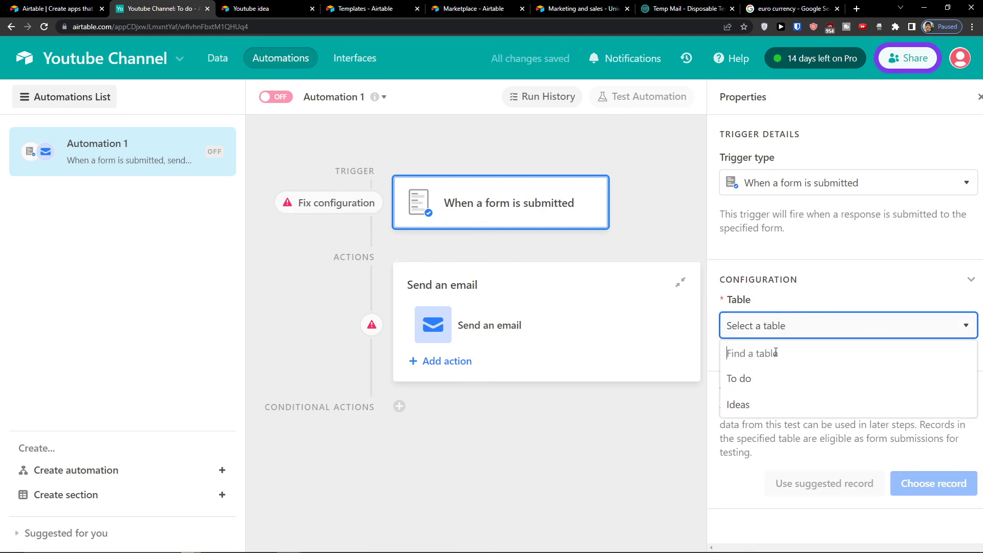
click(767, 378)
click(768, 382)
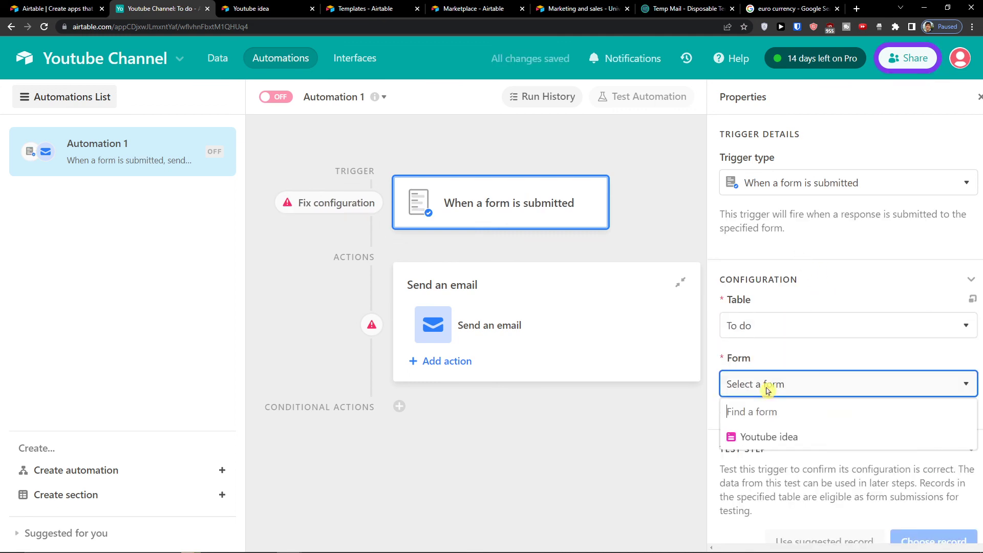
click(763, 434)
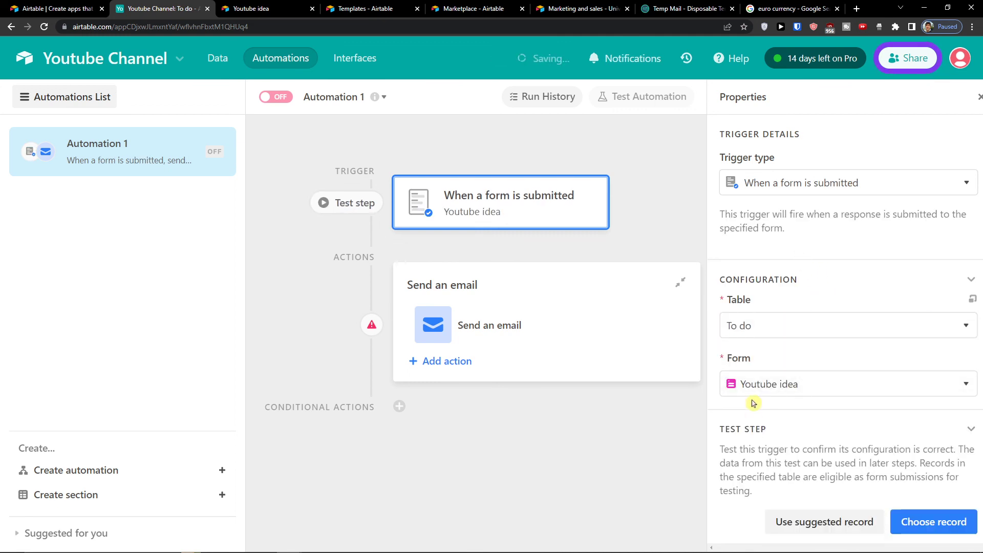
click(555, 333)
click(753, 232)
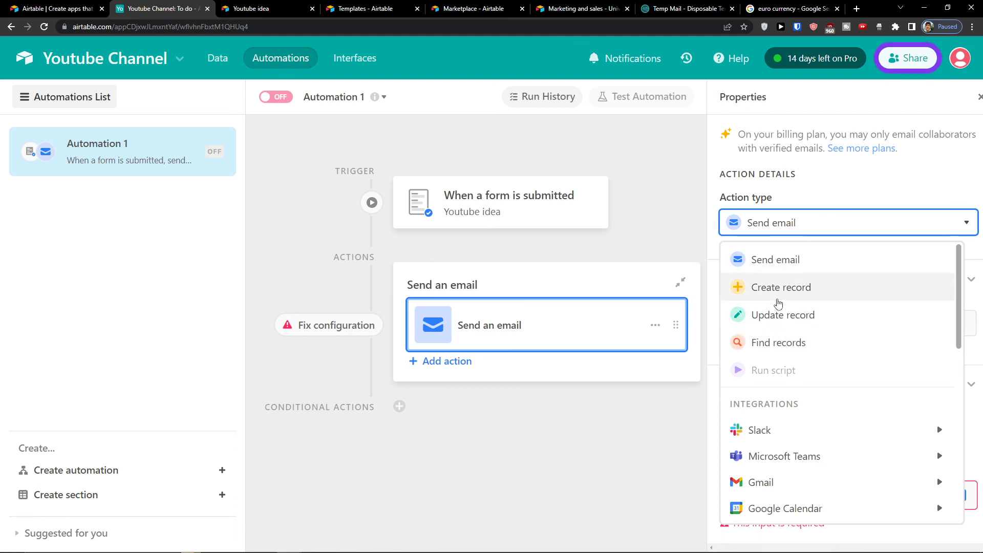
Step: Browse the Gmail, Google Calendar and Google Sheets action options, then close the list keeping Send email
scroll(781, 344, down, 3)
scroll(782, 354, down, 1)
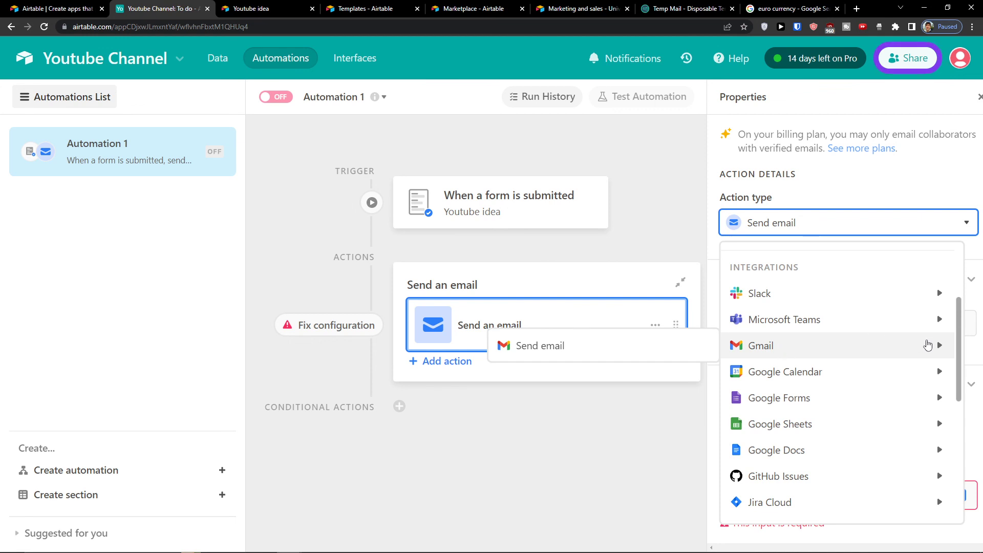
mouse_move(748, 385)
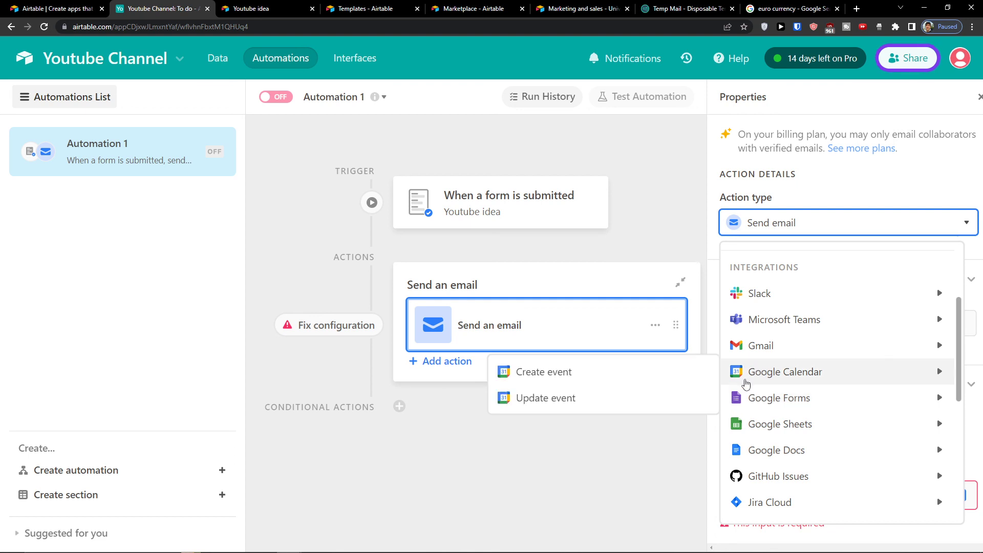
mouse_move(740, 354)
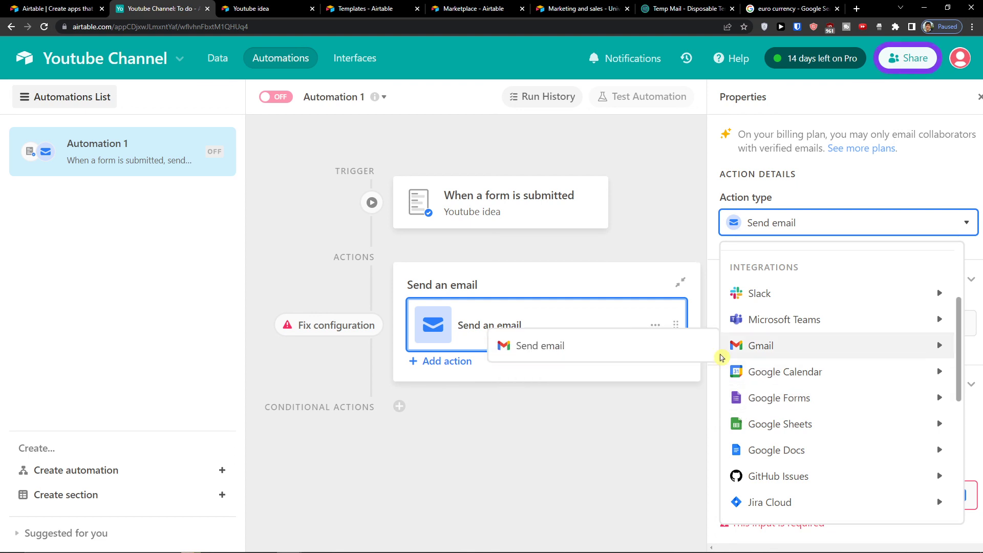
scroll(853, 505, down, 1)
mouse_move(815, 410)
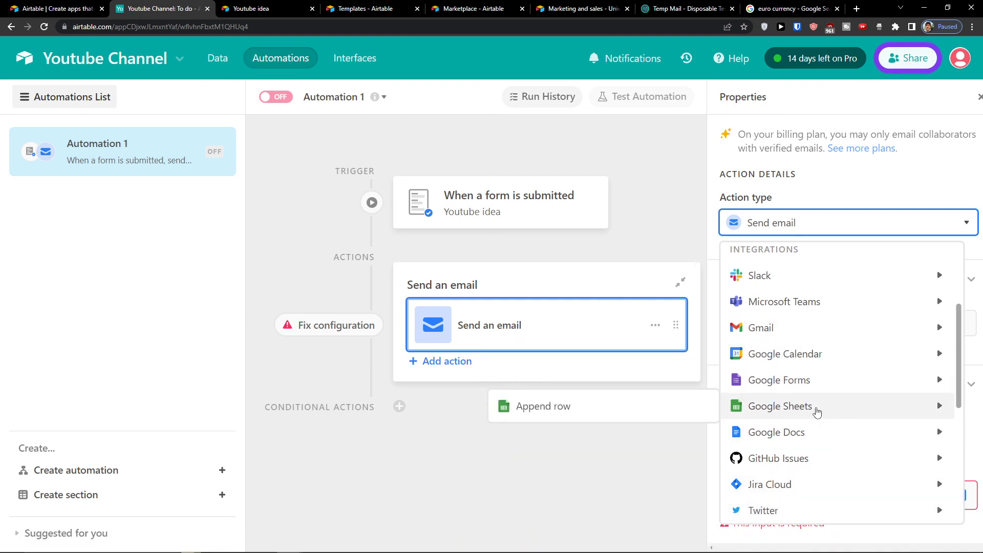
scroll(776, 443, down, 2)
mouse_move(776, 444)
scroll(758, 458, down, 5)
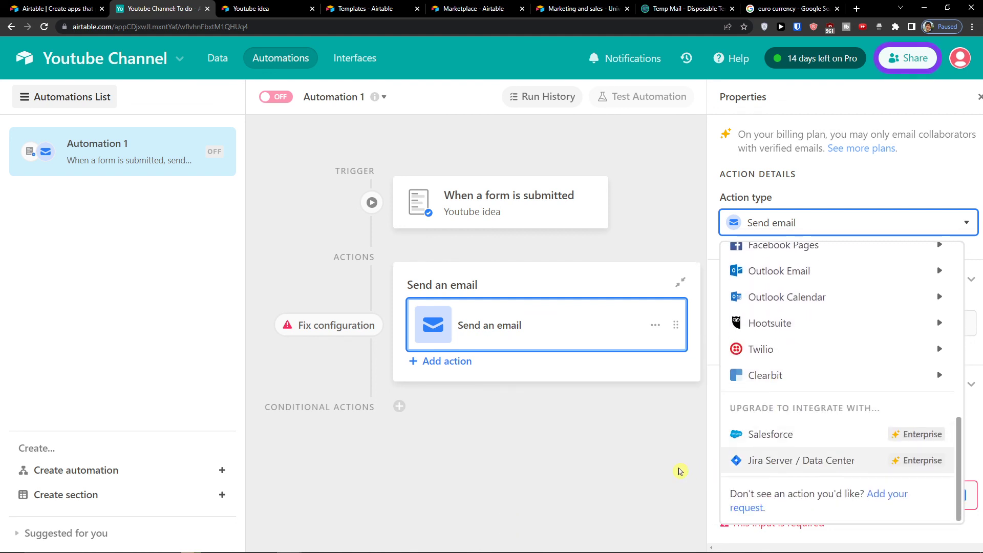
click(682, 471)
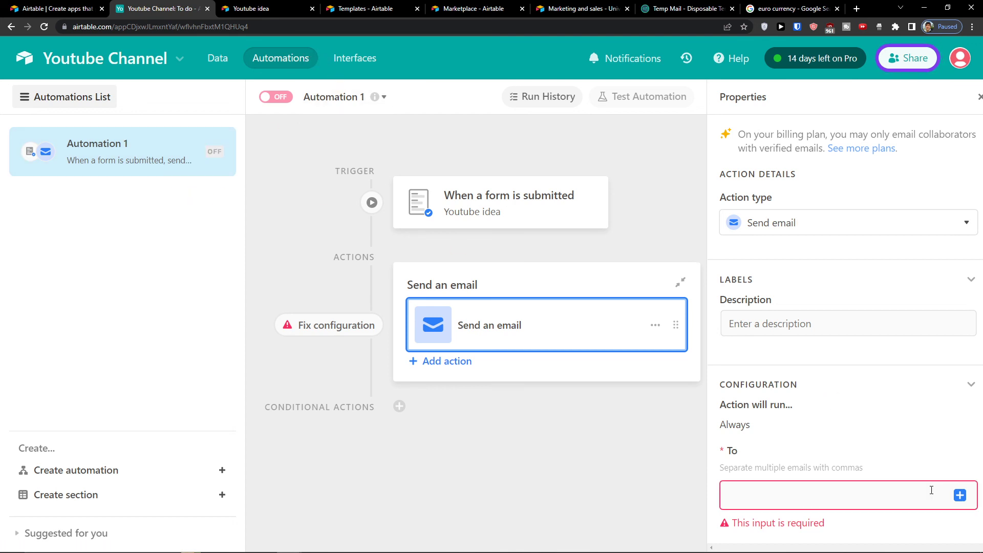
scroll(933, 430, down, 7)
scroll(842, 451, down, 3)
scroll(843, 461, up, 4)
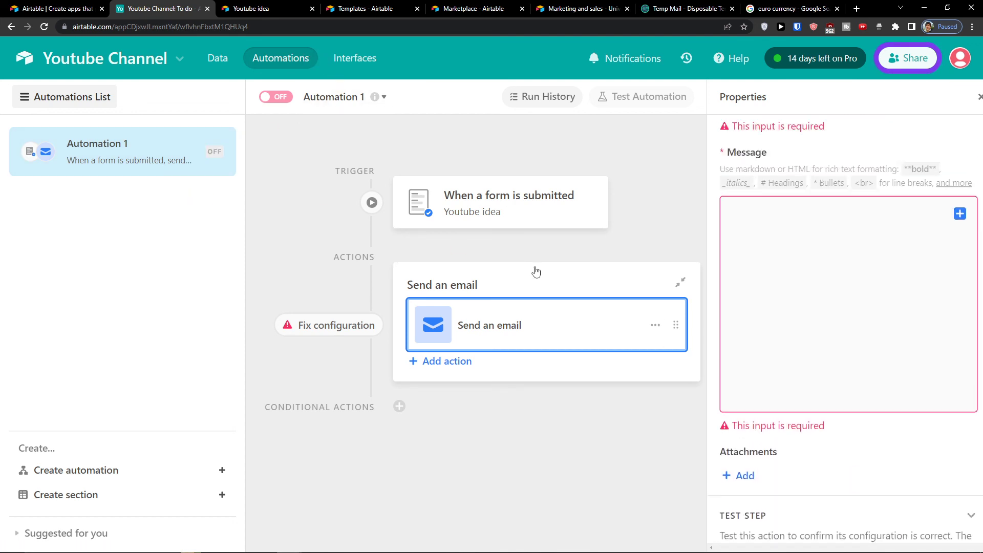
Step: Start building a new interface and get through the getting-started tour
click(360, 55)
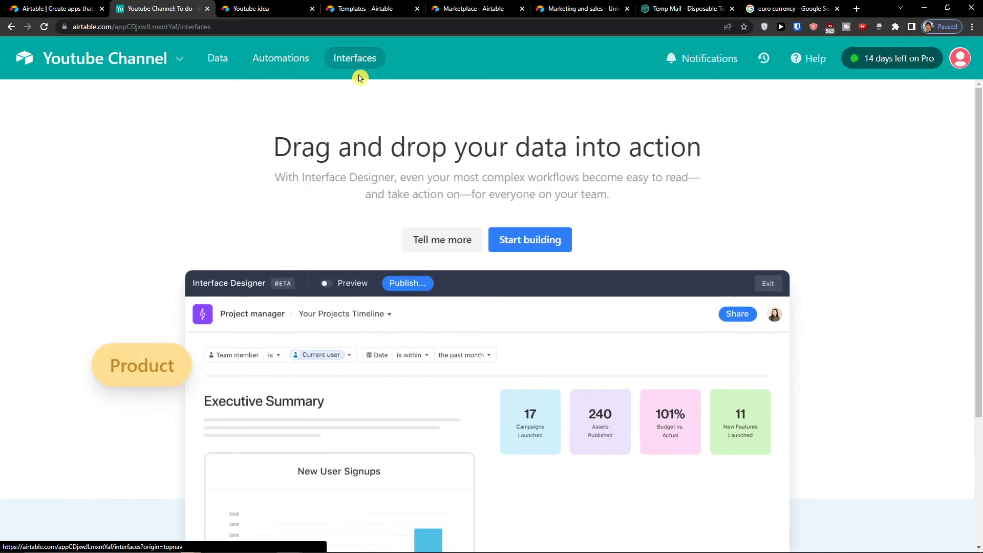
scroll(369, 225, down, 2)
scroll(408, 233, up, 2)
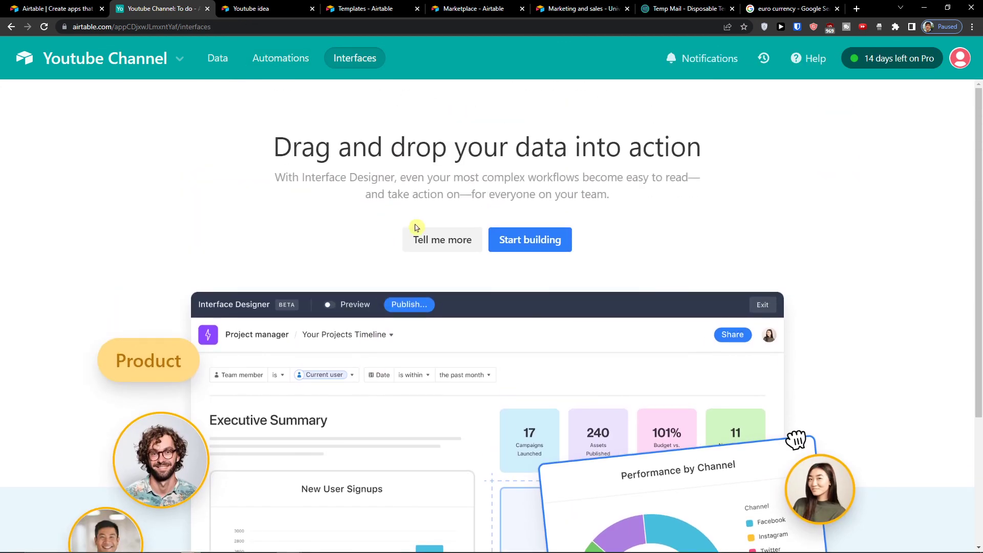
click(542, 243)
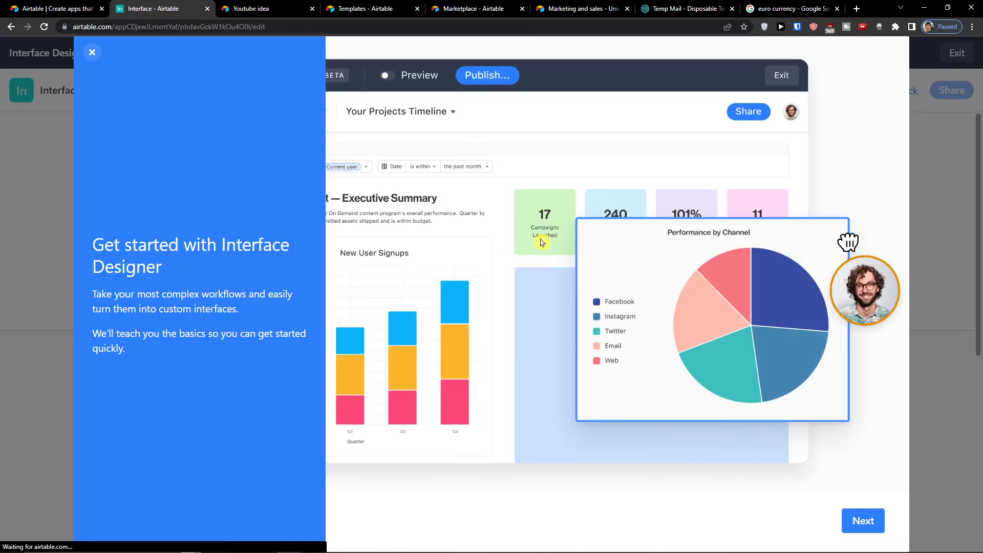
click(860, 524)
click(860, 524)
click(859, 524)
click(859, 524)
click(860, 525)
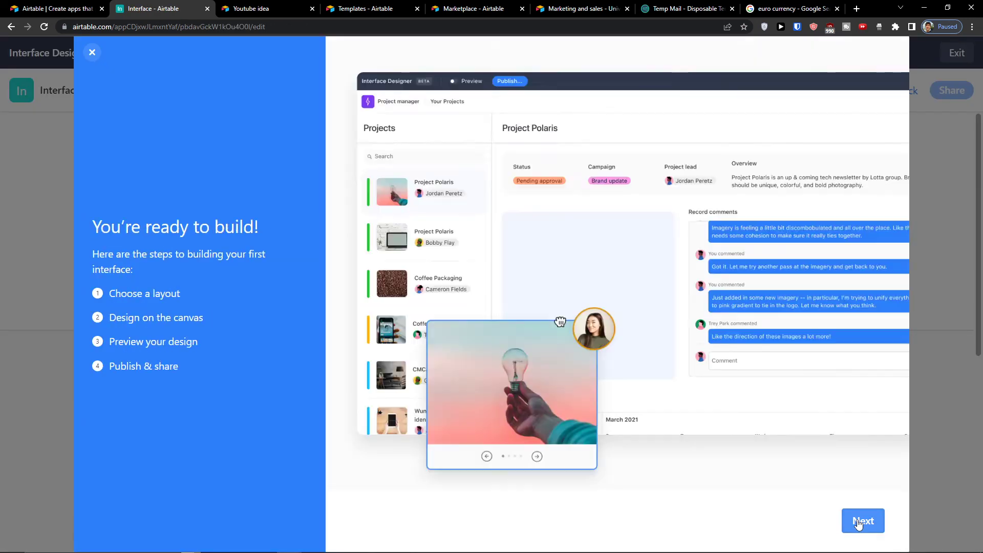
click(860, 525)
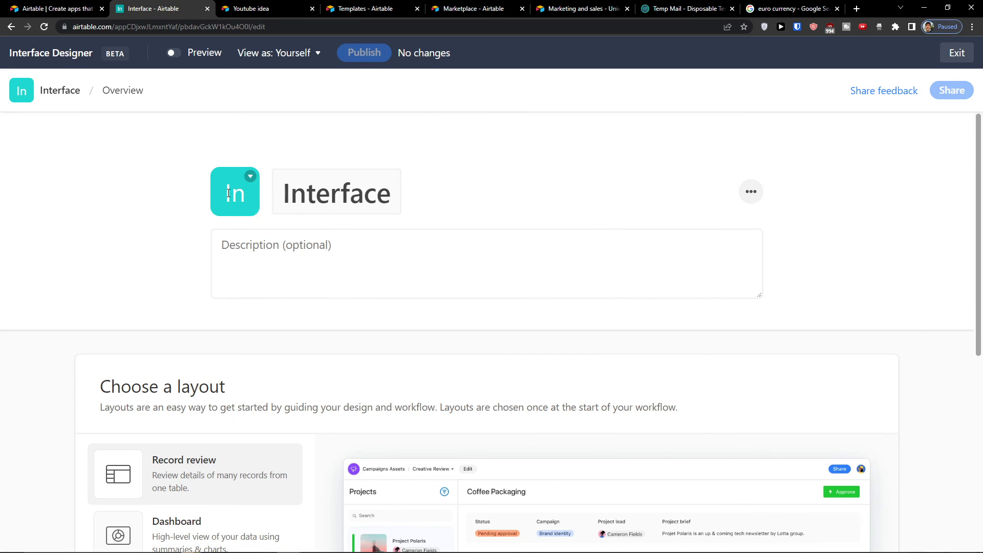
Step: Compare the Record review, Record summary, Form and Blank layouts, then choose Dashboard
scroll(162, 336, down, 6)
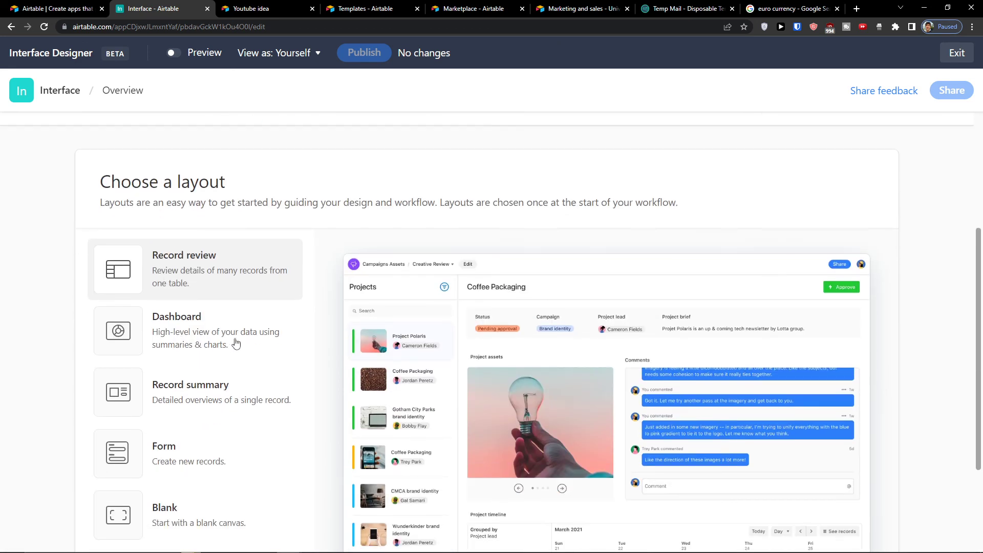
scroll(237, 342, up, 3)
click(237, 340)
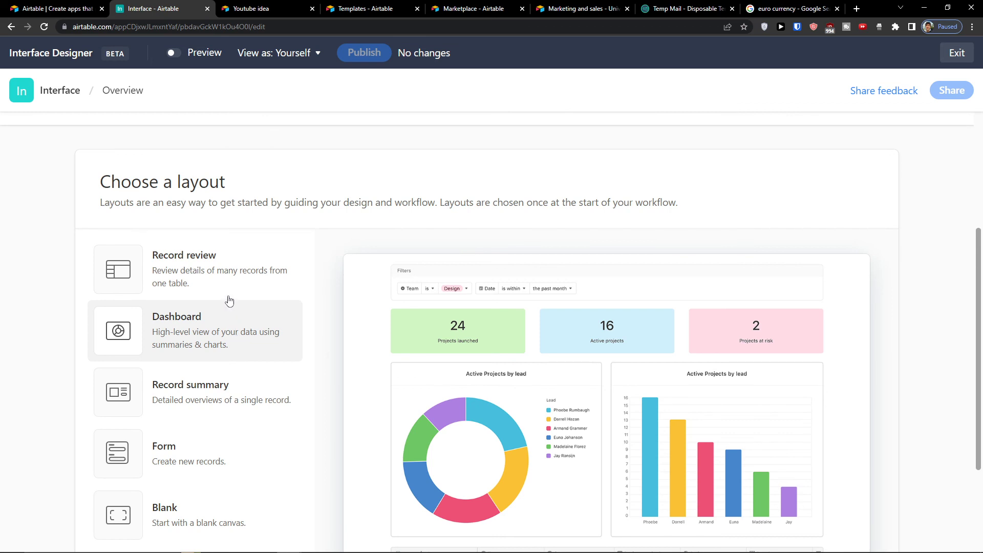
click(225, 275)
scroll(234, 314, down, 1)
click(236, 323)
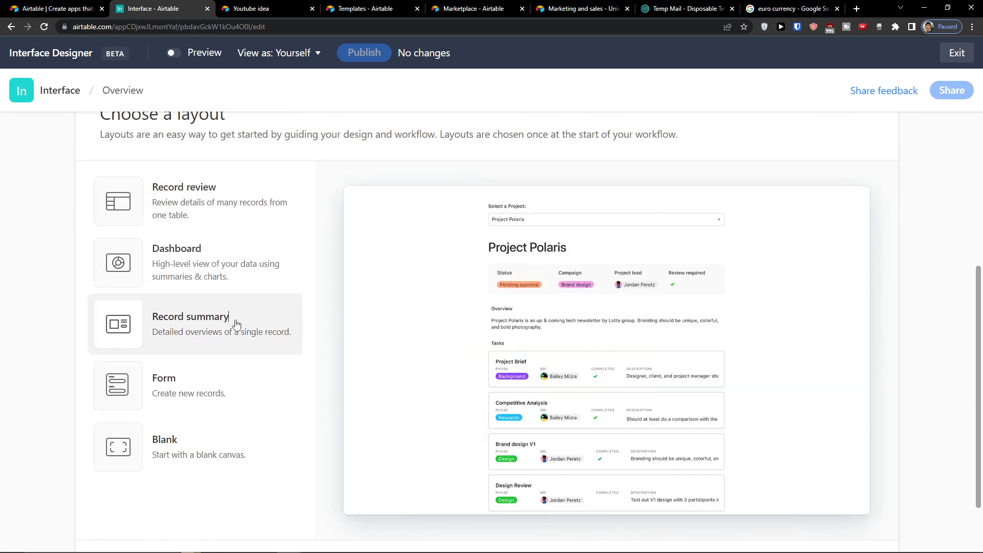
click(234, 377)
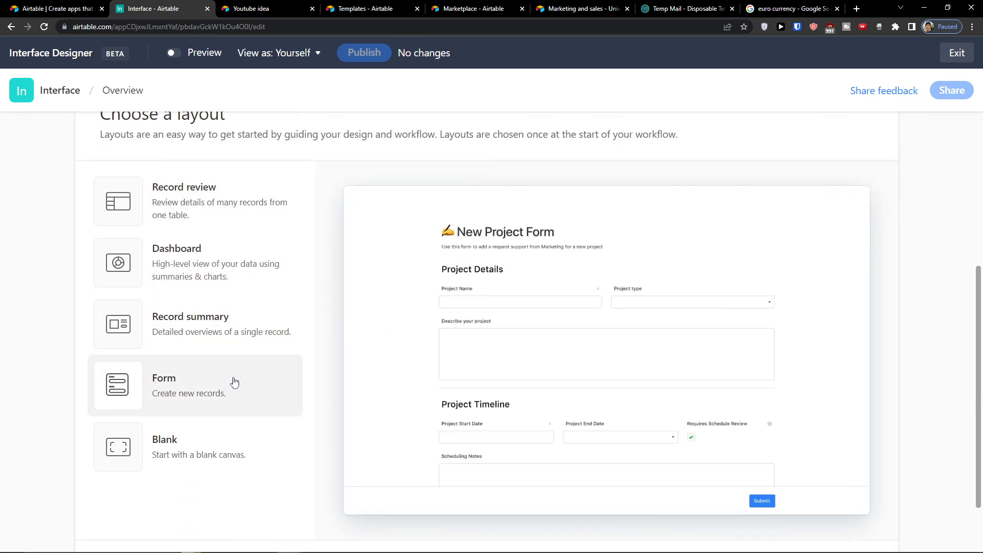
click(218, 426)
click(206, 228)
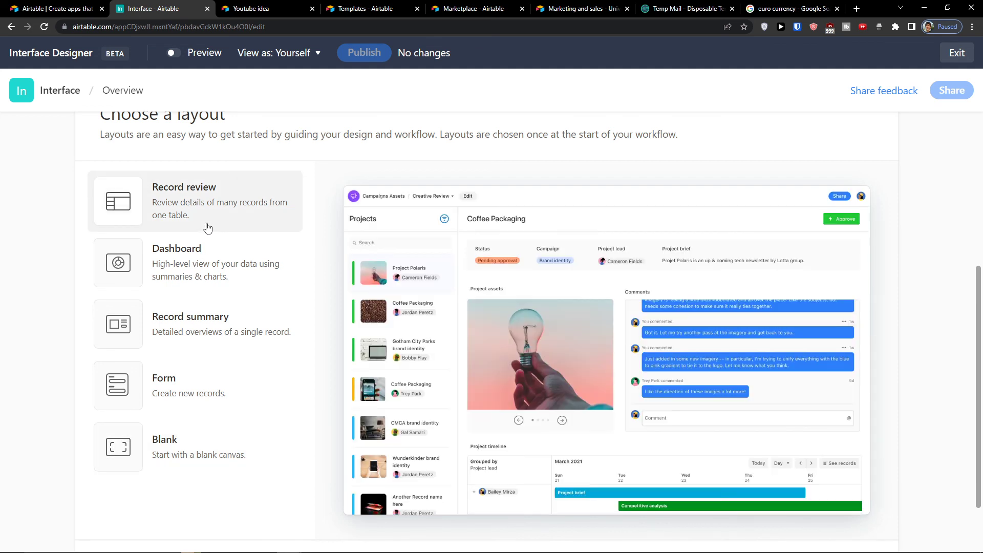
click(252, 281)
scroll(712, 441, down, 2)
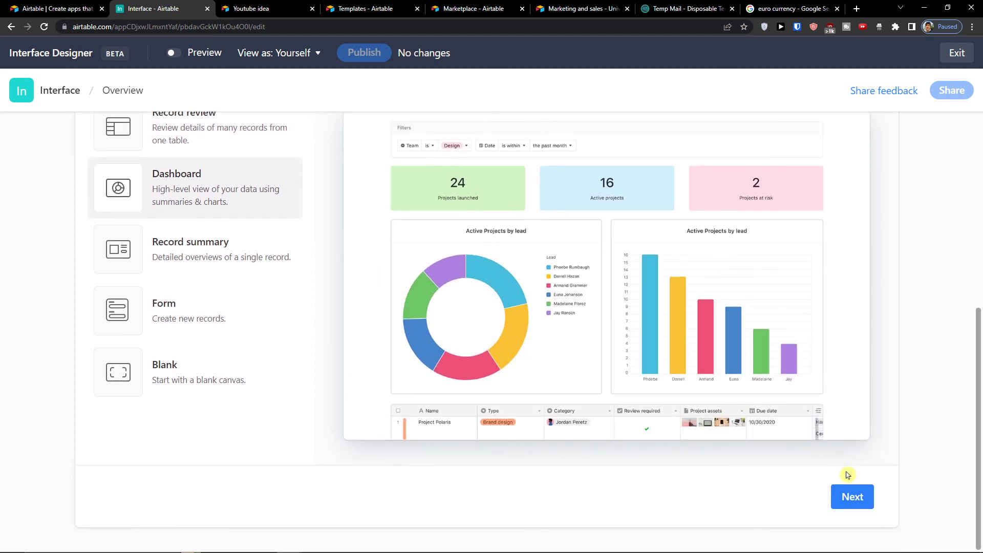
click(854, 496)
Step: Build a dashboard from the To do table with default elements and name it 'Youtube Dashboard'
click(161, 221)
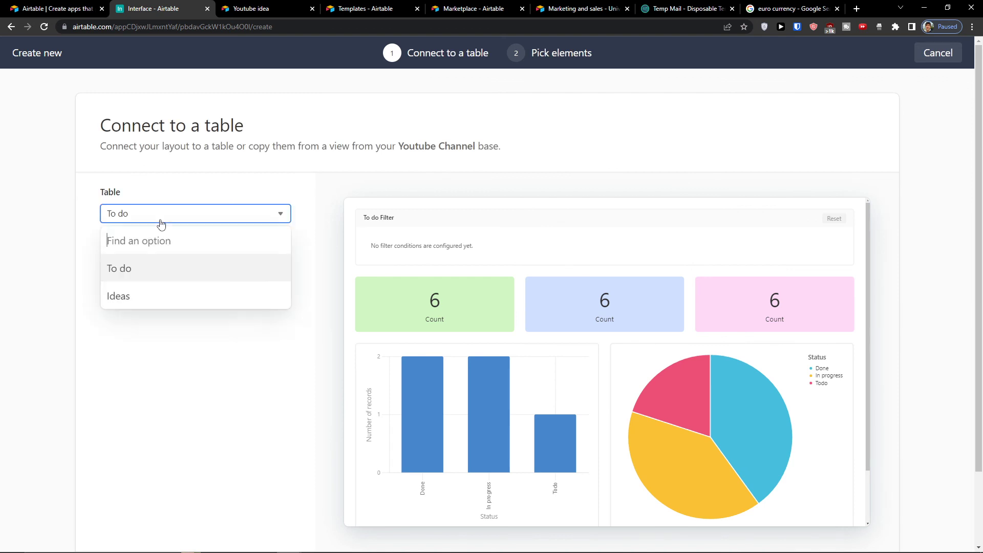
click(150, 270)
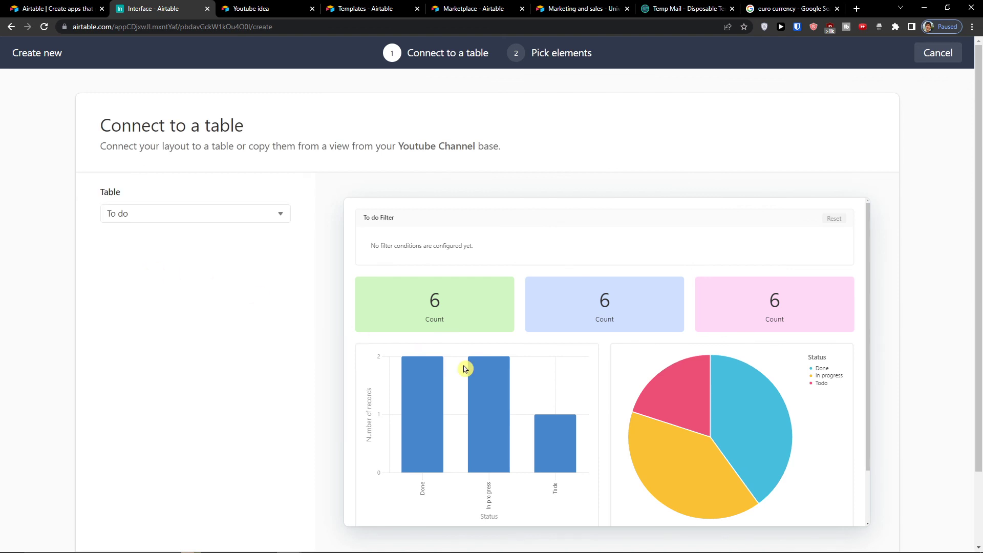
scroll(737, 446, down, 2)
click(852, 497)
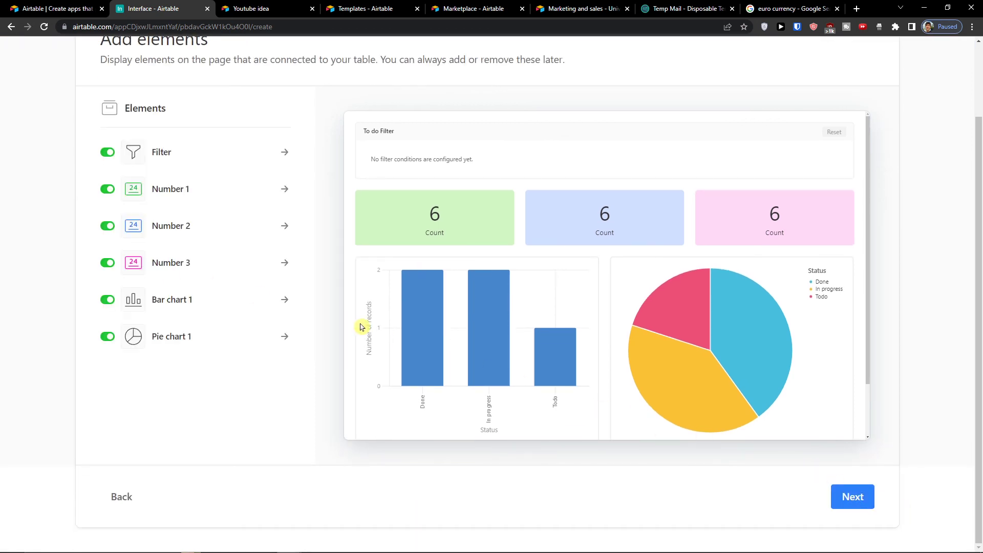
scroll(178, 210, up, 1)
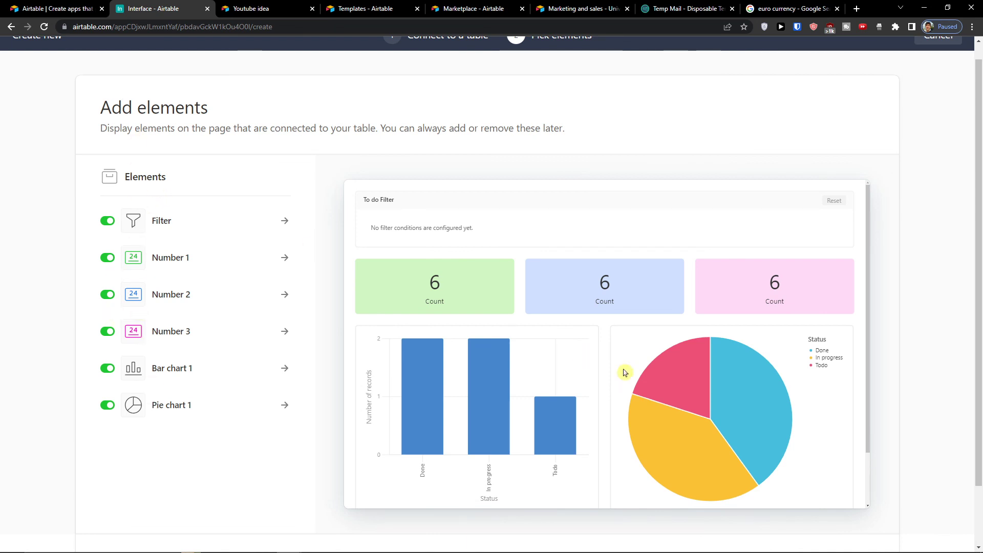
scroll(705, 417, down, 1)
click(864, 505)
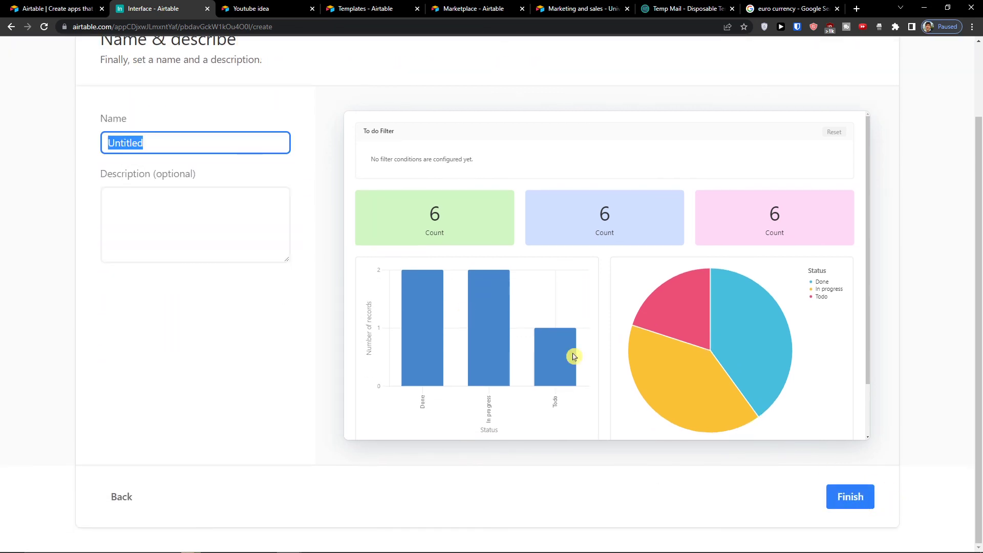
text(Youtube Dashboard)
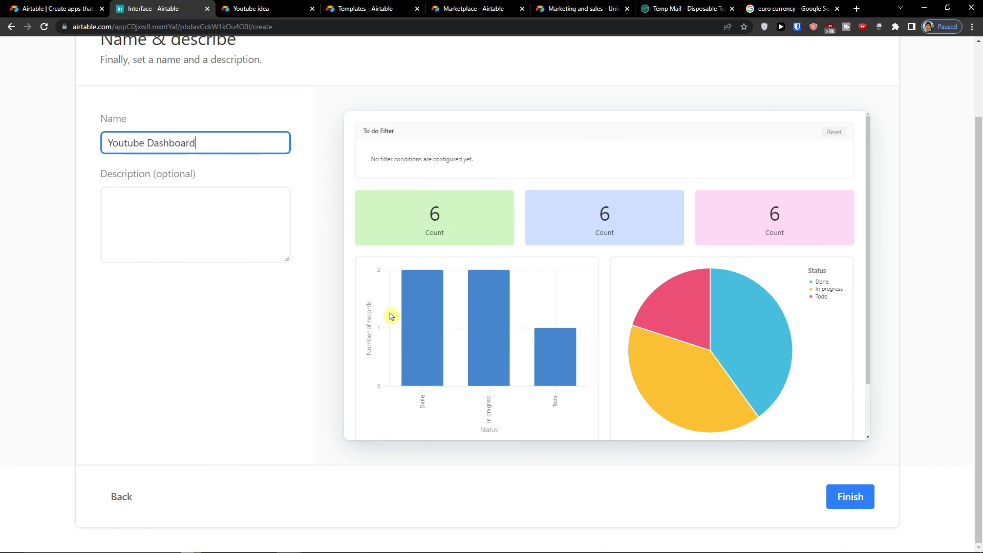
click(860, 498)
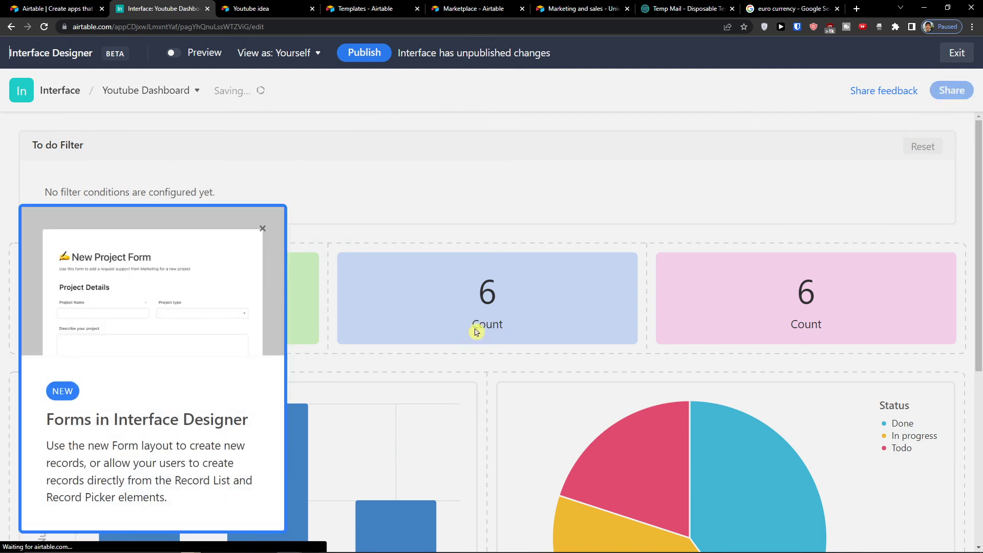
Step: Dismiss the forms announcement, browse the addable elements, and select the Status bar chart
click(261, 229)
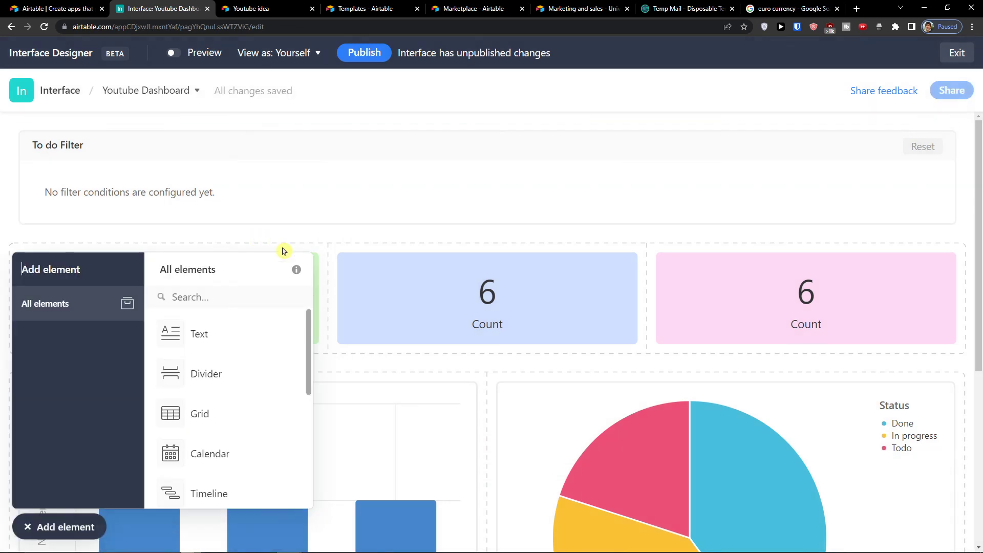
scroll(171, 331, down, 2)
scroll(430, 350, down, 5)
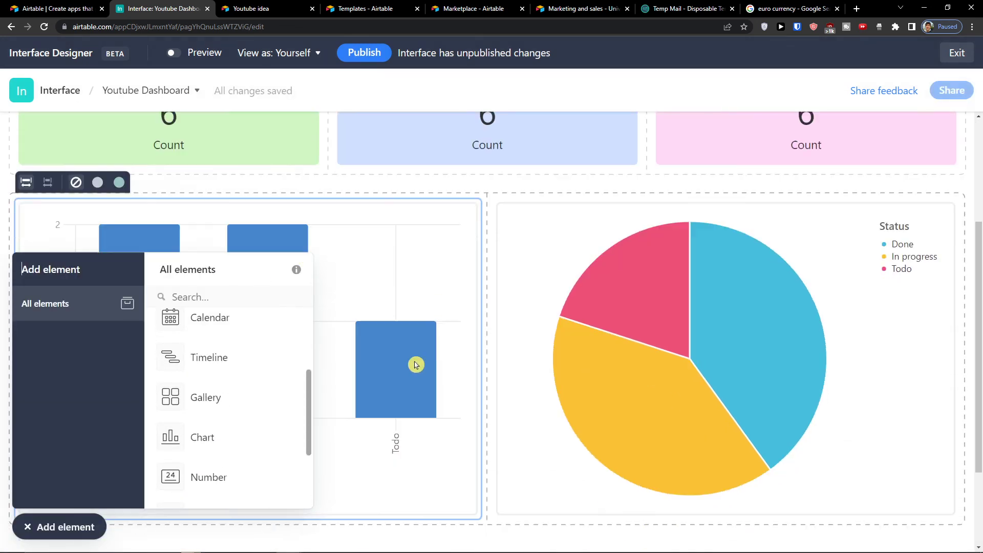
scroll(169, 373, up, 2)
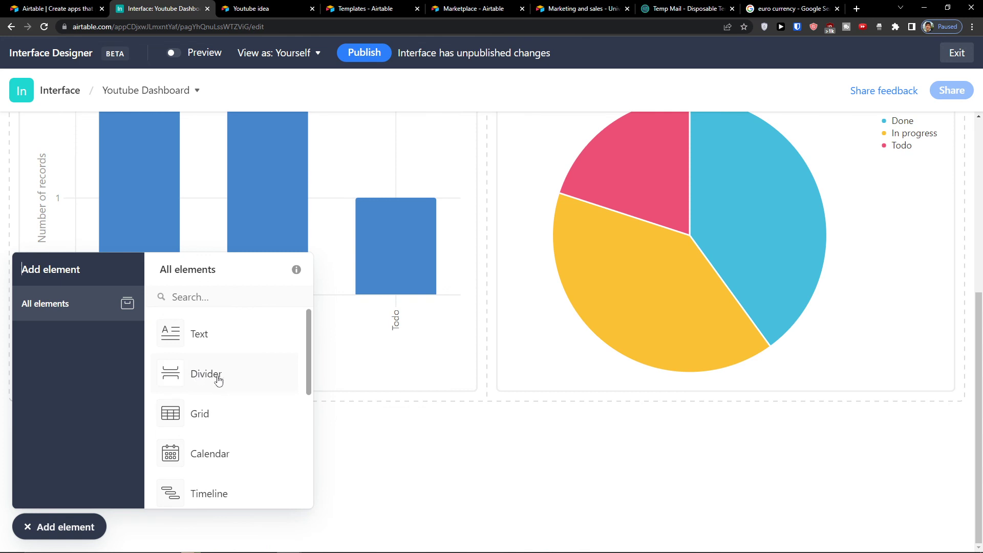
scroll(219, 379, down, 3)
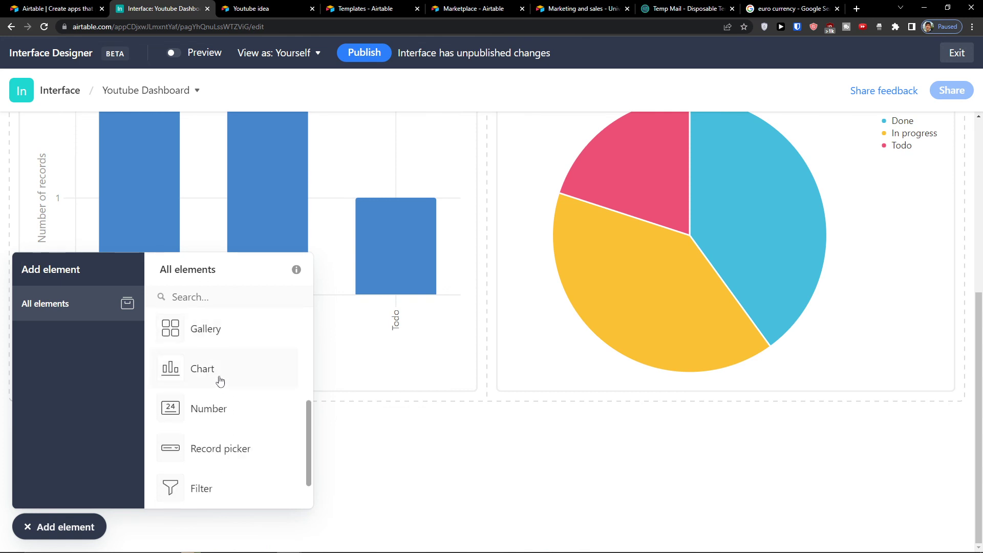
scroll(229, 382, up, 2)
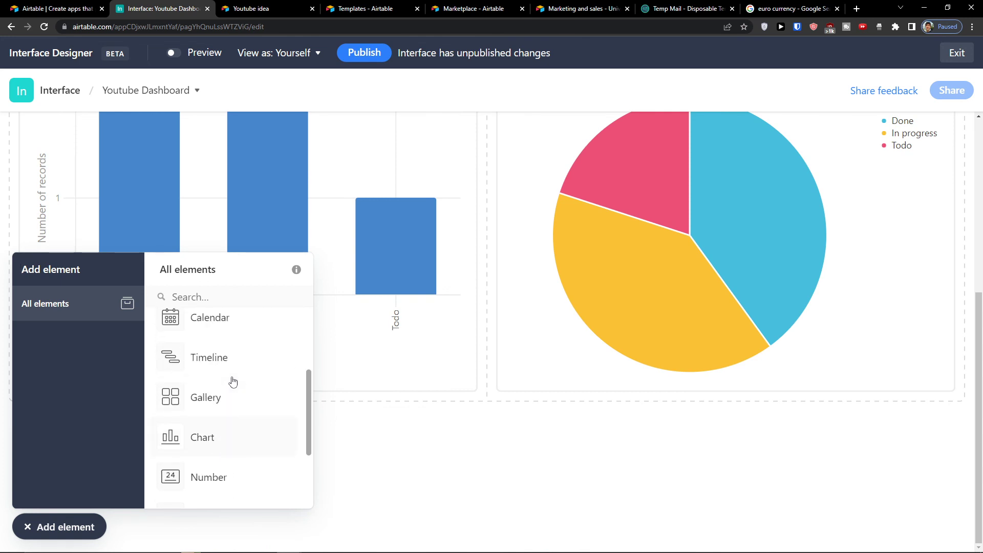
scroll(241, 383, down, 3)
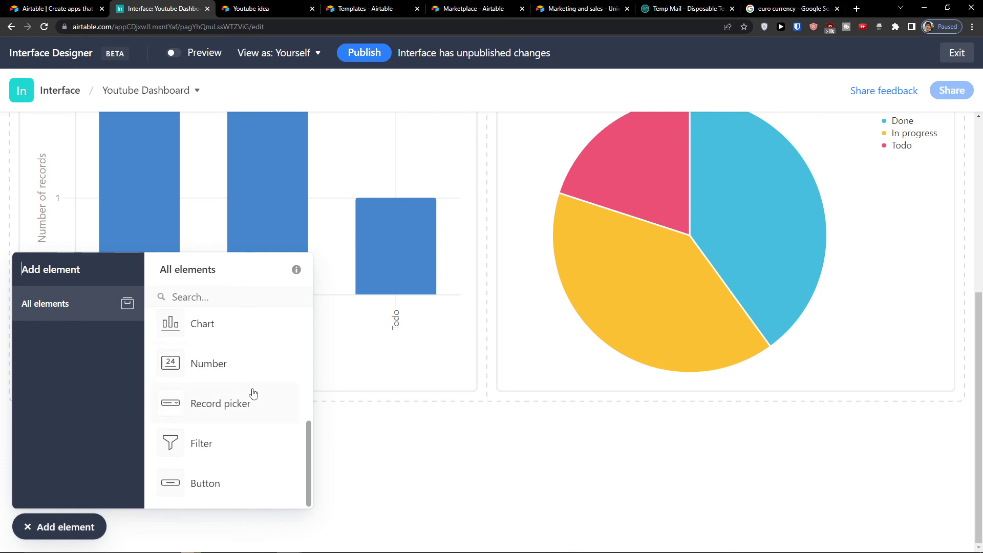
click(400, 393)
scroll(380, 361, up, 2)
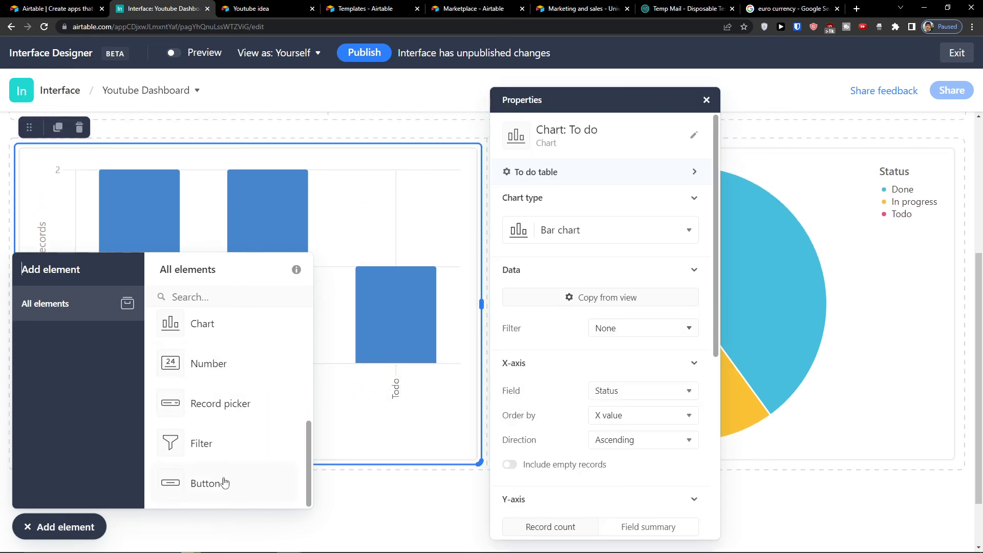
Step: Close the element list and keep the selected chart's type as Bar
click(27, 532)
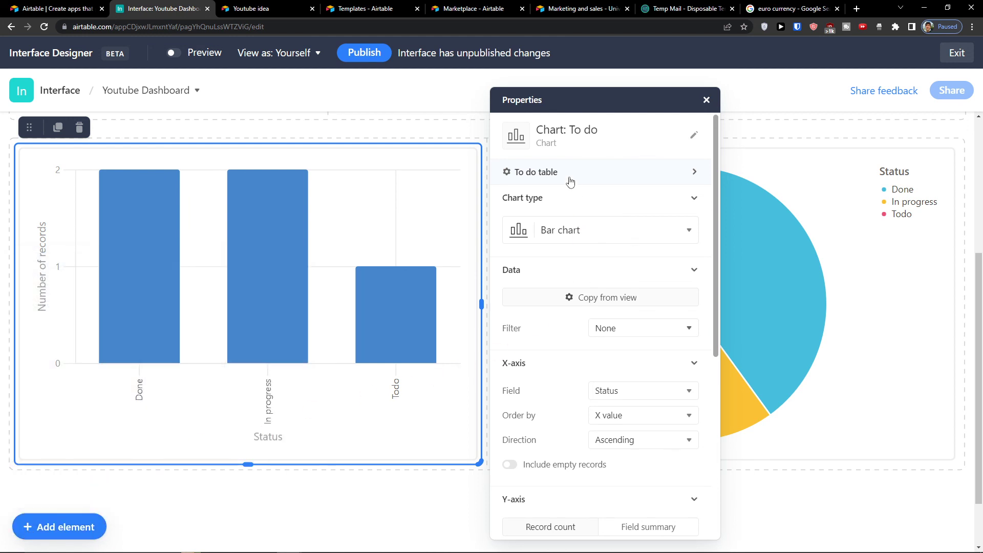
click(567, 232)
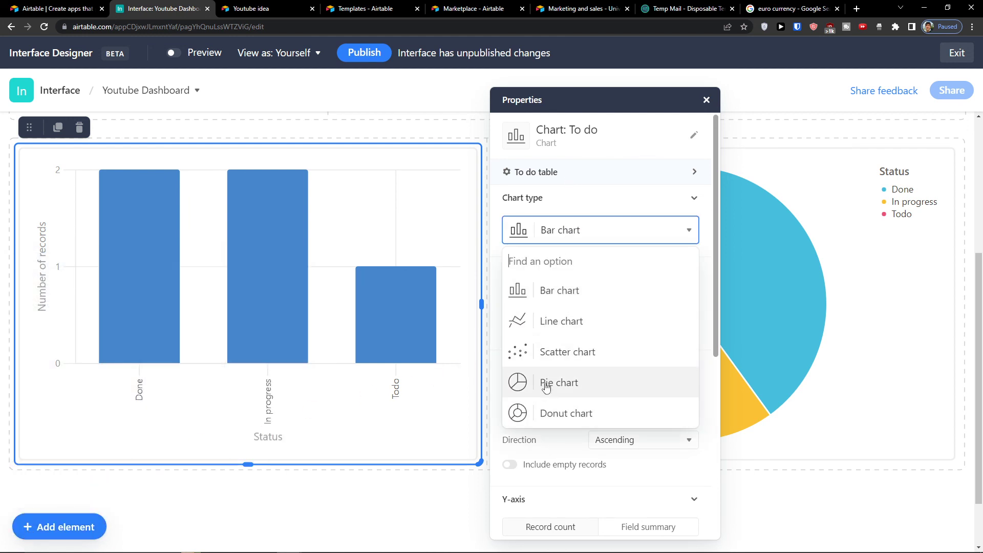
click(538, 239)
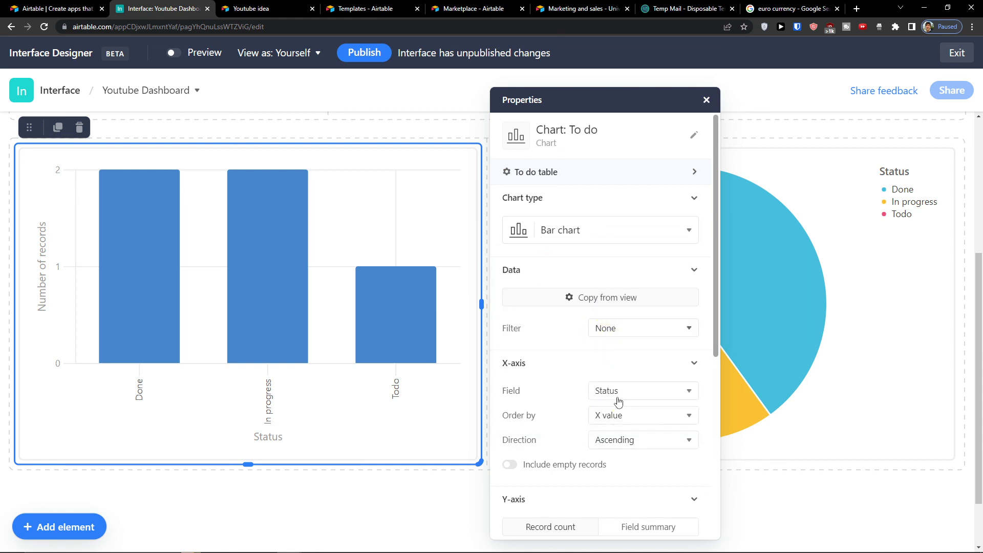
Step: Move the pie chart up, then back beside the bar chart, and deselect it
scroll(618, 401, down, 3)
scroll(615, 376, down, 3)
scroll(610, 377, up, 3)
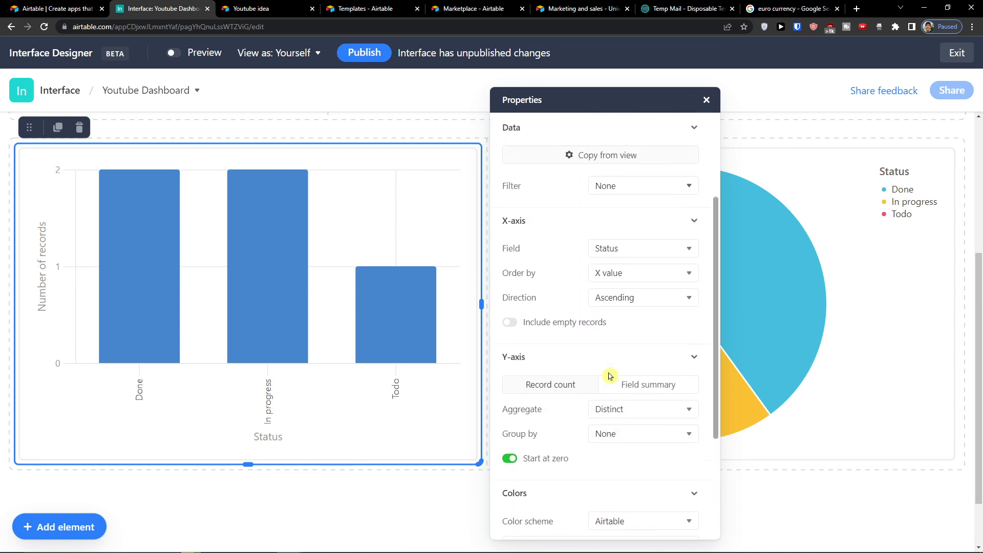
scroll(610, 318, up, 5)
click(647, 340)
scroll(571, 336, up, 3)
drag(571, 336, 520, 205)
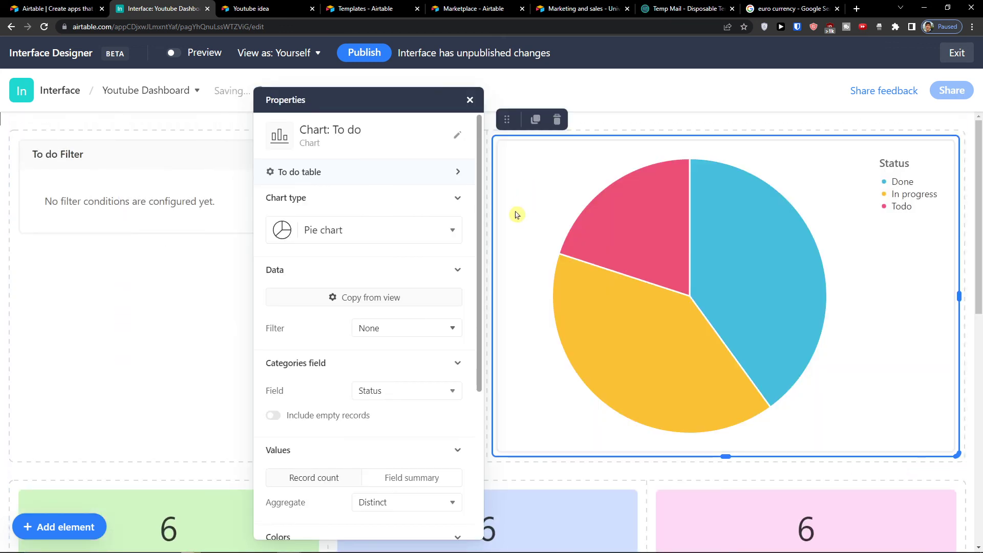
scroll(537, 410, down, 4)
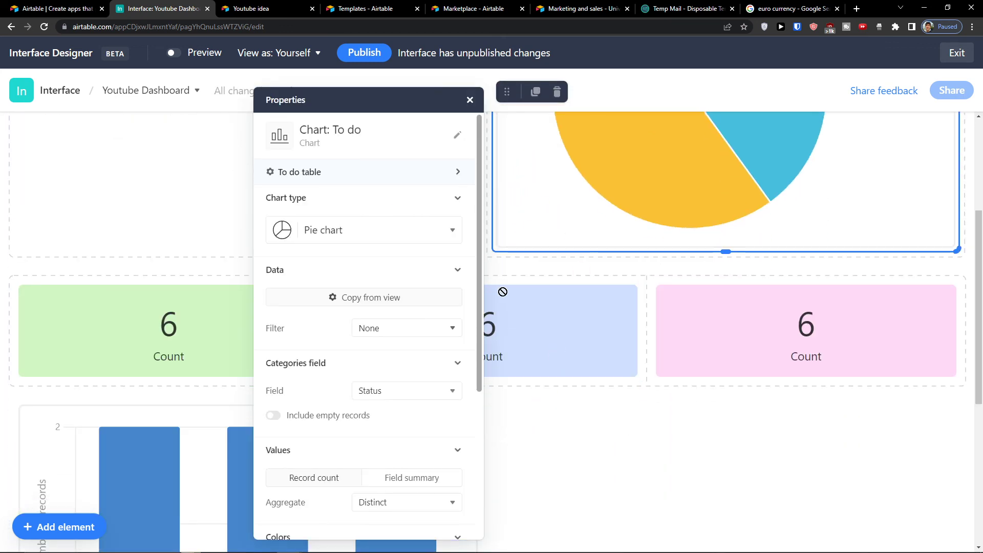
drag(495, 217, 514, 380)
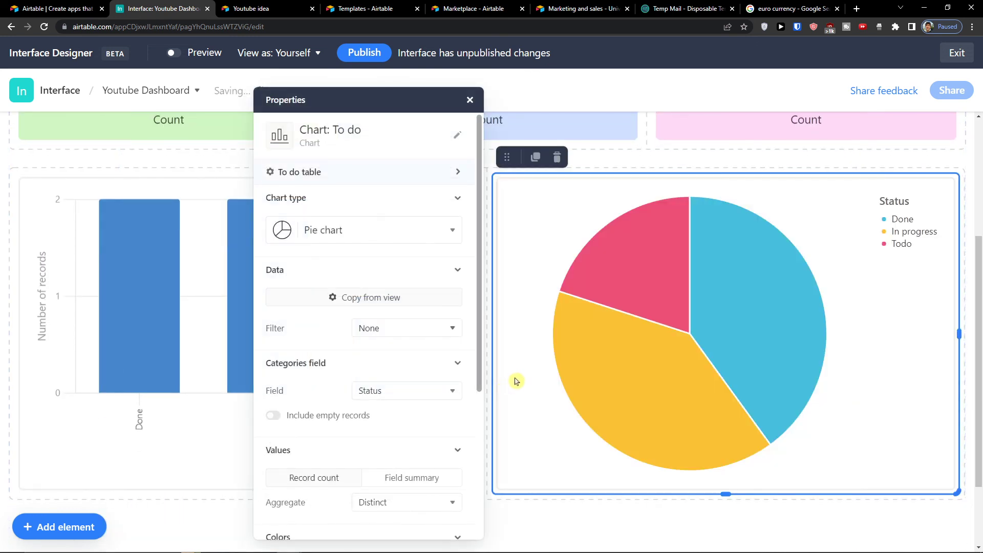
scroll(515, 380, up, 3)
click(534, 235)
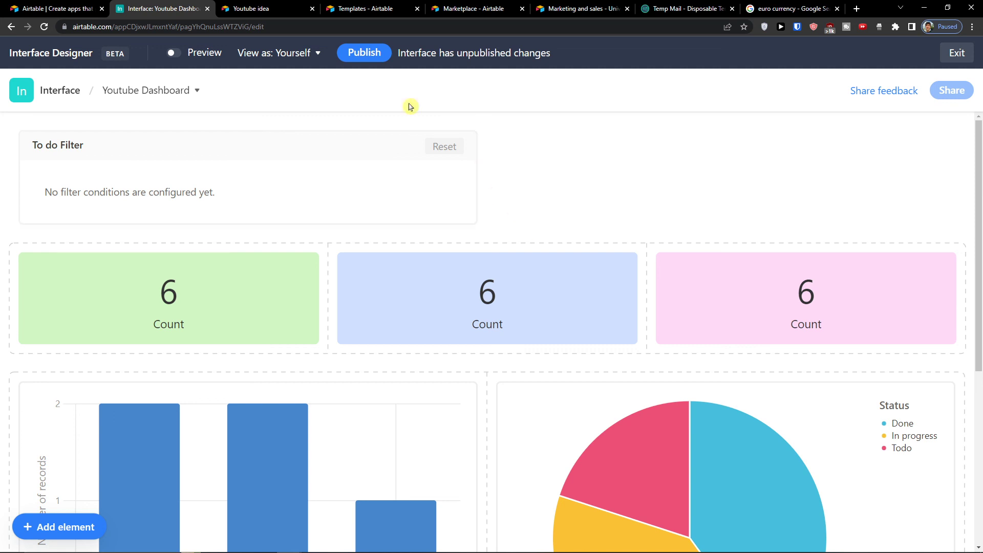
Step: Switch to the 'Airtable | Create apps that…' tab showing the airtable.com homepage
click(56, 9)
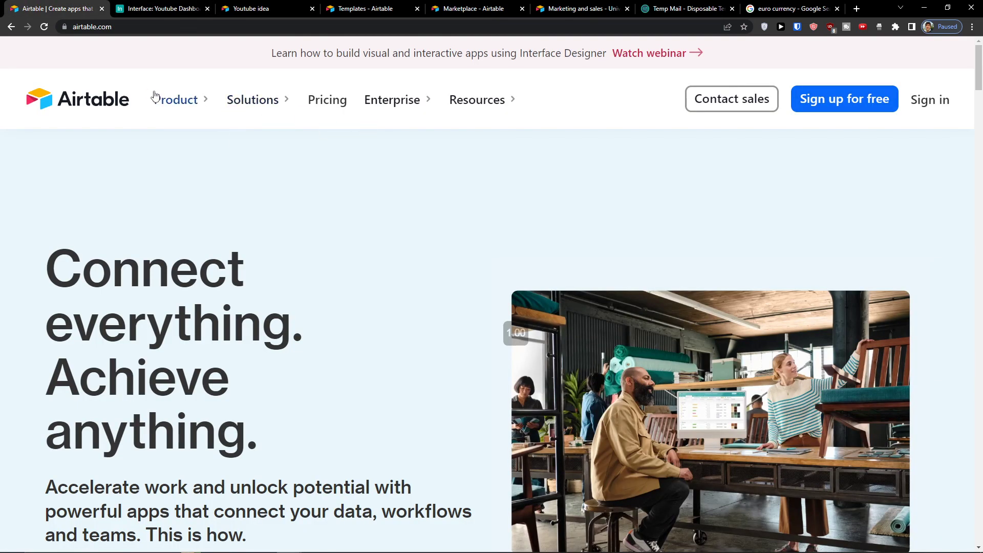
Step: Show the Product menu's Features list: Interface Designer, Views, Automations, Sync and Reporting
click(158, 97)
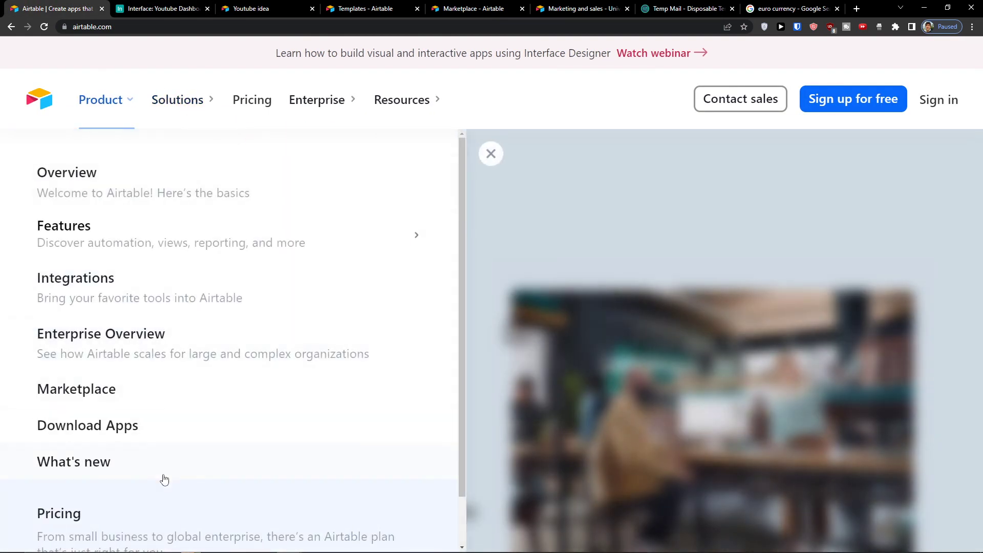
scroll(161, 481, down, 1)
scroll(160, 479, up, 1)
mouse_move(125, 221)
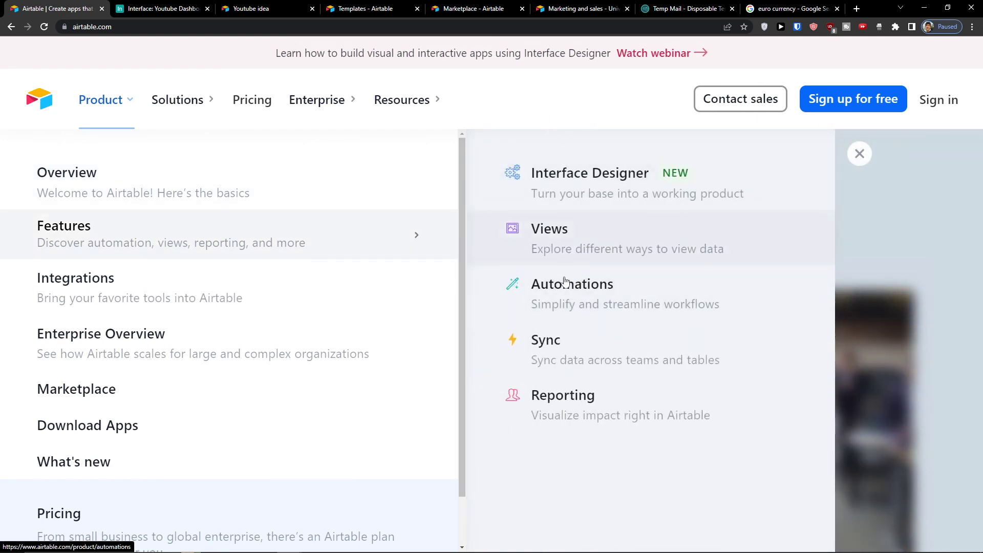